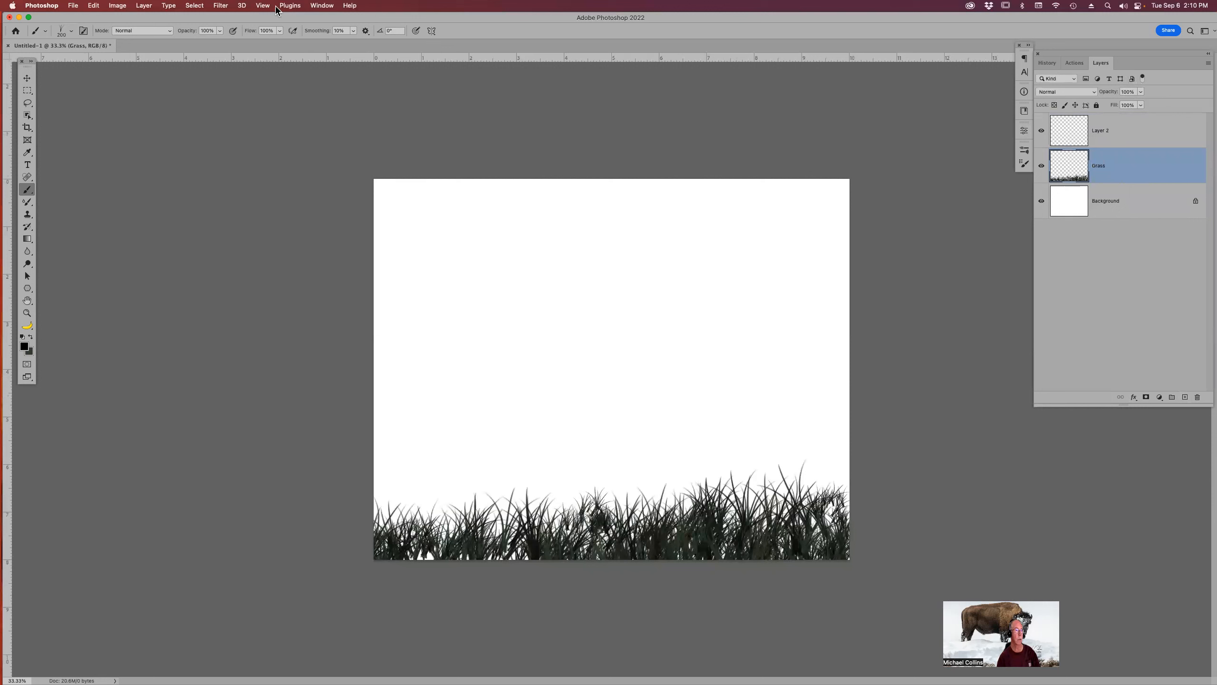
Render an Elm Tree with the Tree filter on the Grass layer.
{"action": "left_click", "coordinate": [220, 6]}
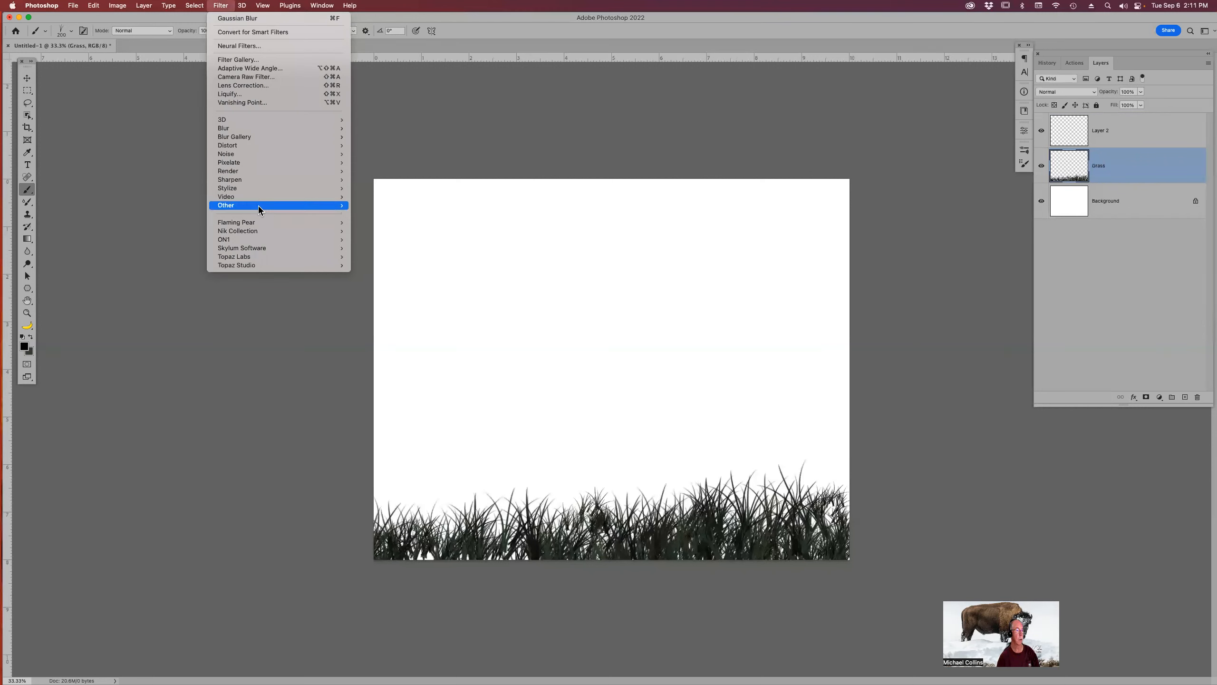
{"action": "mouse_move", "coordinate": [258, 192]}
{"action": "mouse_move", "coordinate": [318, 173]}
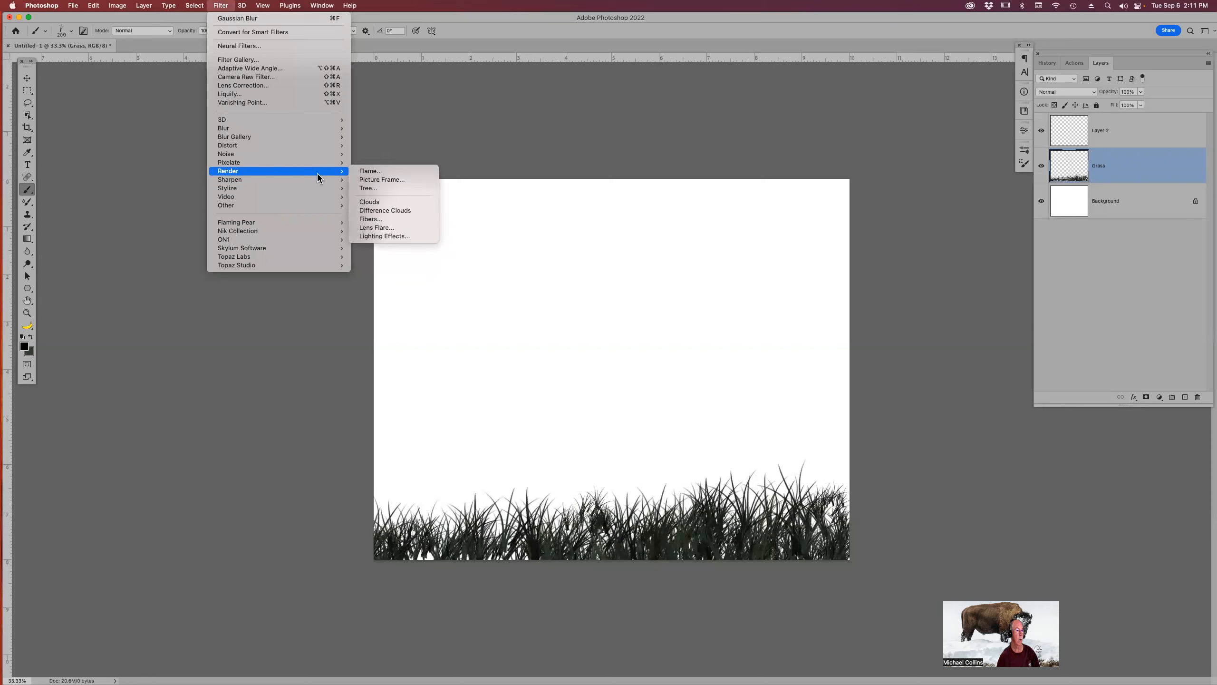
{"action": "left_click", "coordinate": [377, 189]}
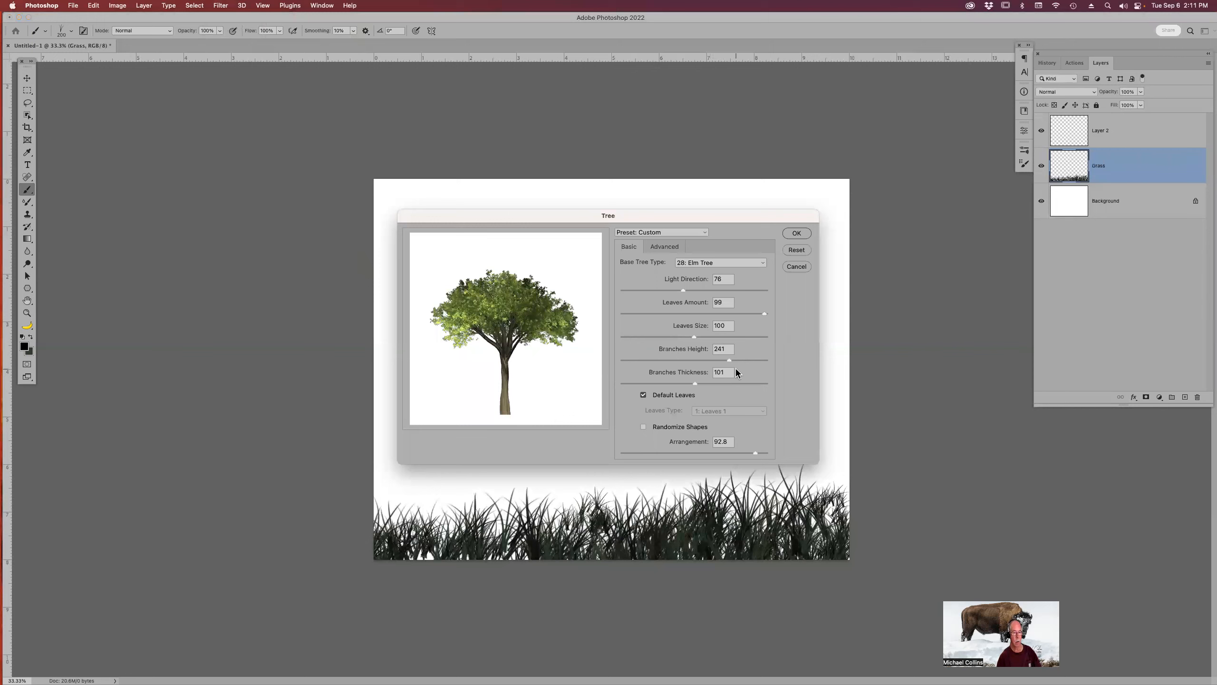
{"action": "left_click", "coordinate": [802, 235]}
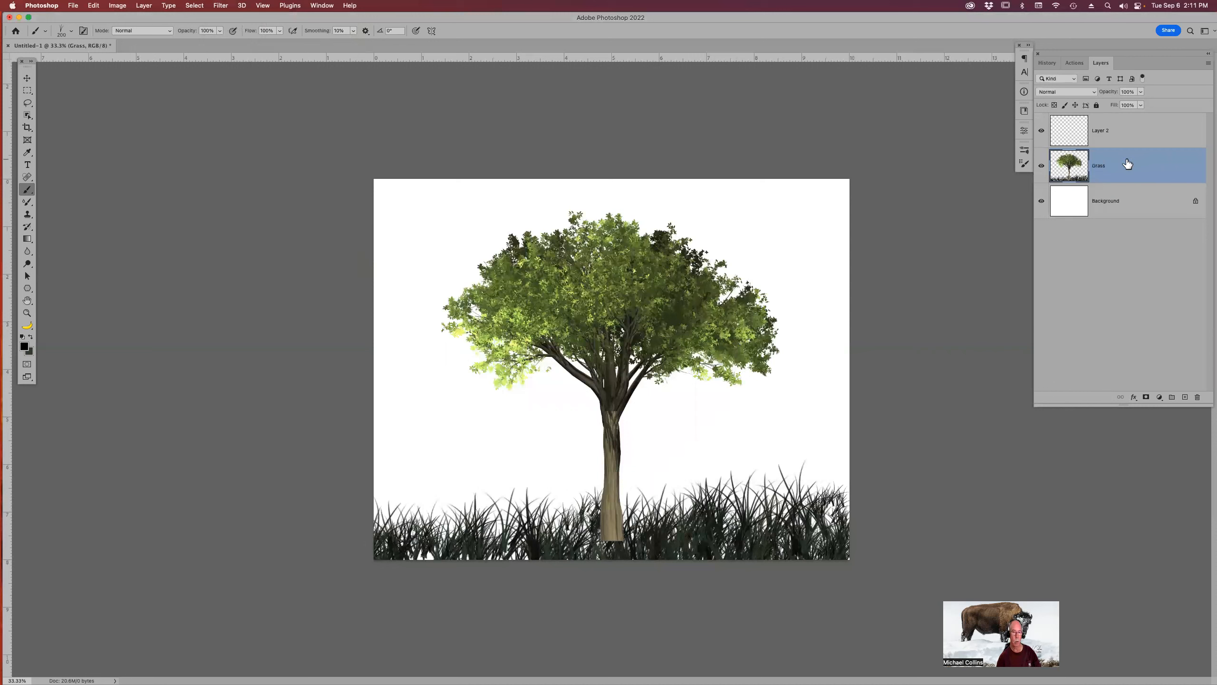
{"action": "left_click_drag", "start_coordinate": [1124, 156], "coordinate": [1129, 118]}
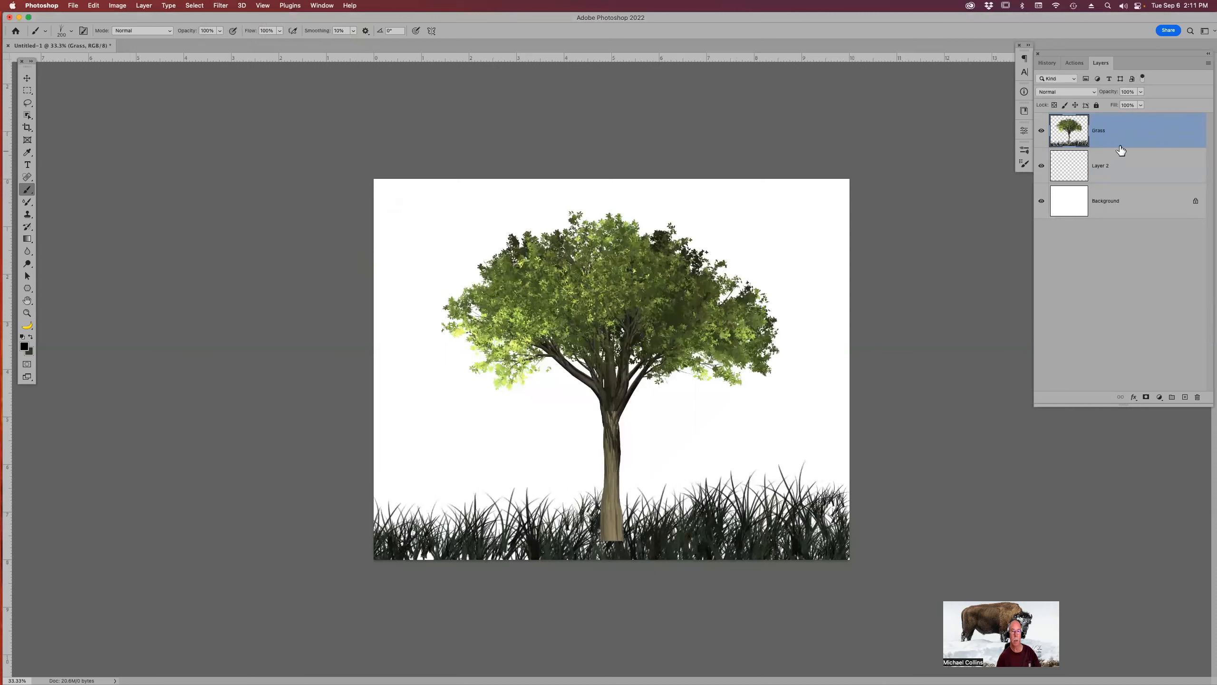
{"action": "left_click_drag", "start_coordinate": [1128, 133], "coordinate": [1122, 179]}
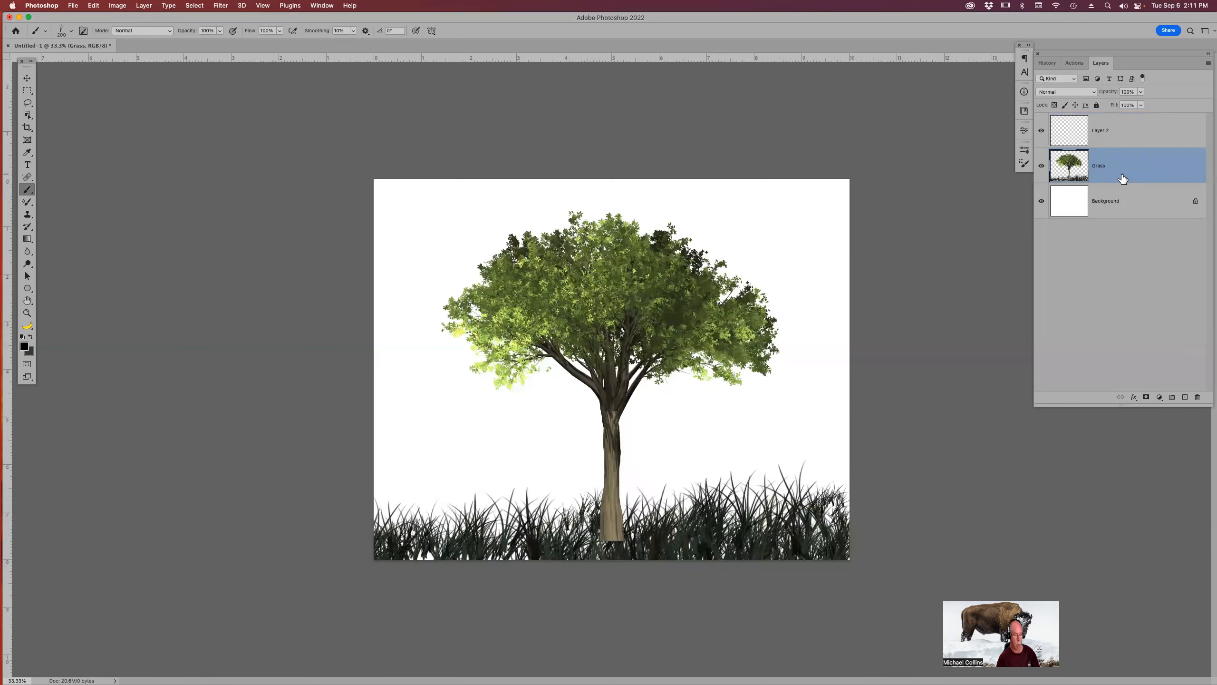
{"action": "key", "text": "super+z"}
{"action": "key", "text": "super+shift+z"}
Revert the history to the state before the tree render.
{"action": "left_click", "coordinate": [1050, 63]}
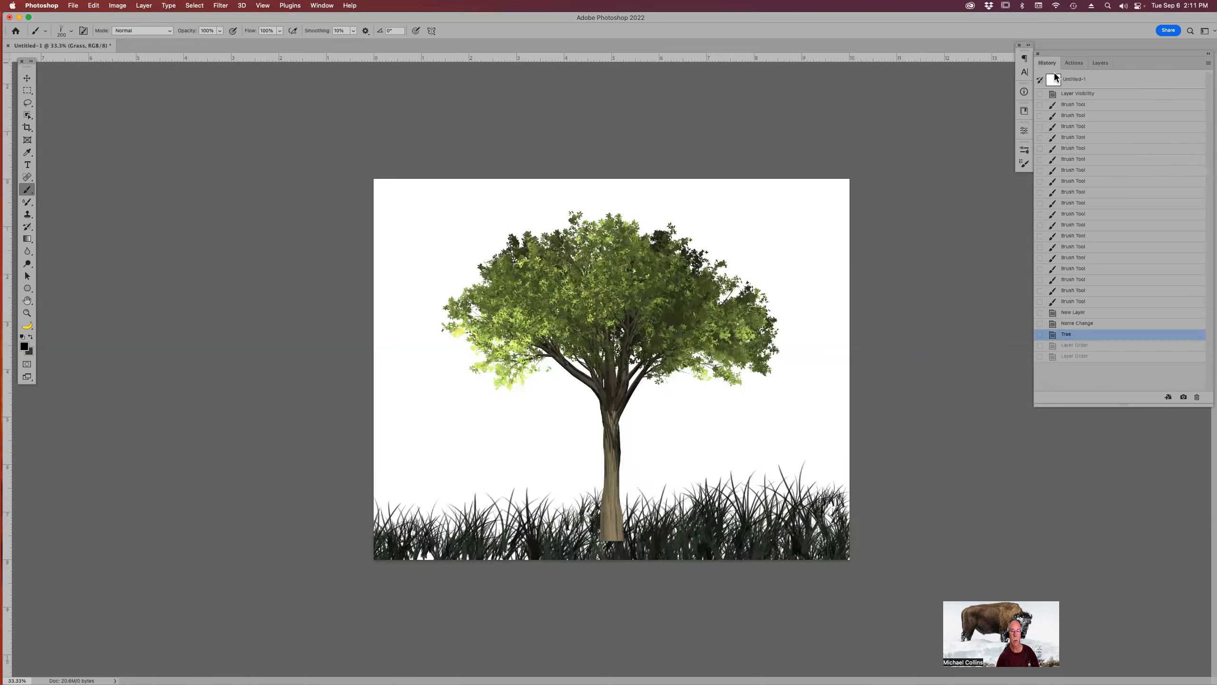
{"action": "left_click", "coordinate": [1091, 324]}
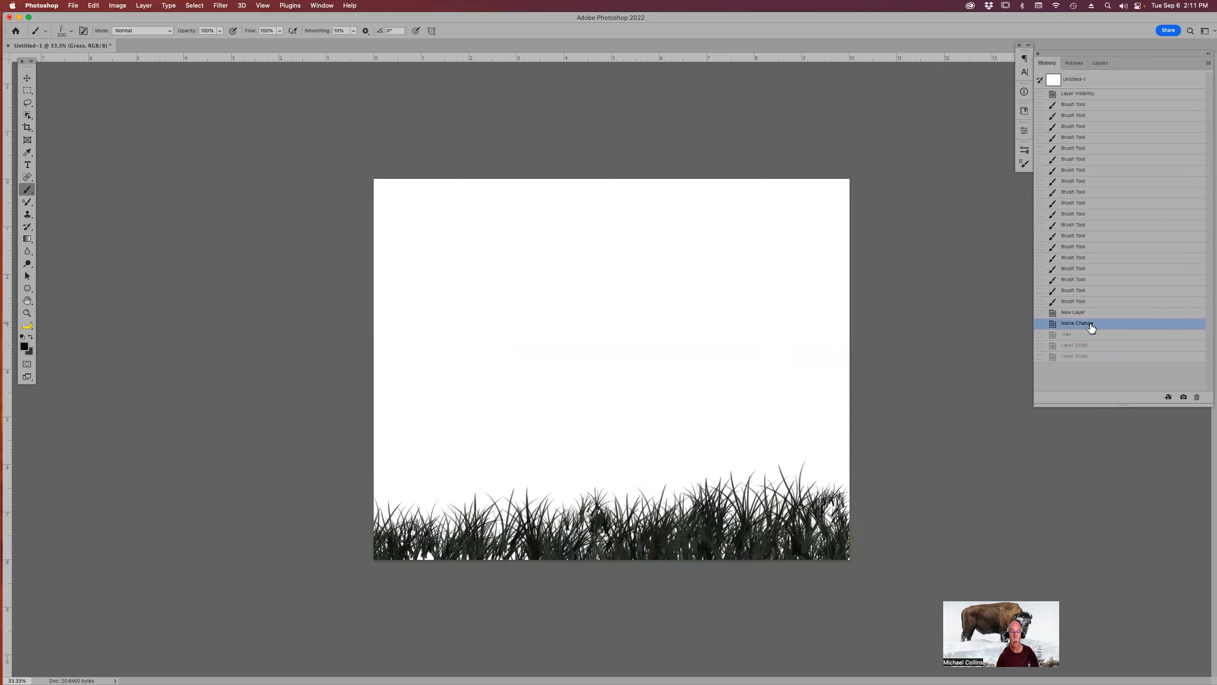
{"action": "left_click", "coordinate": [1101, 62]}
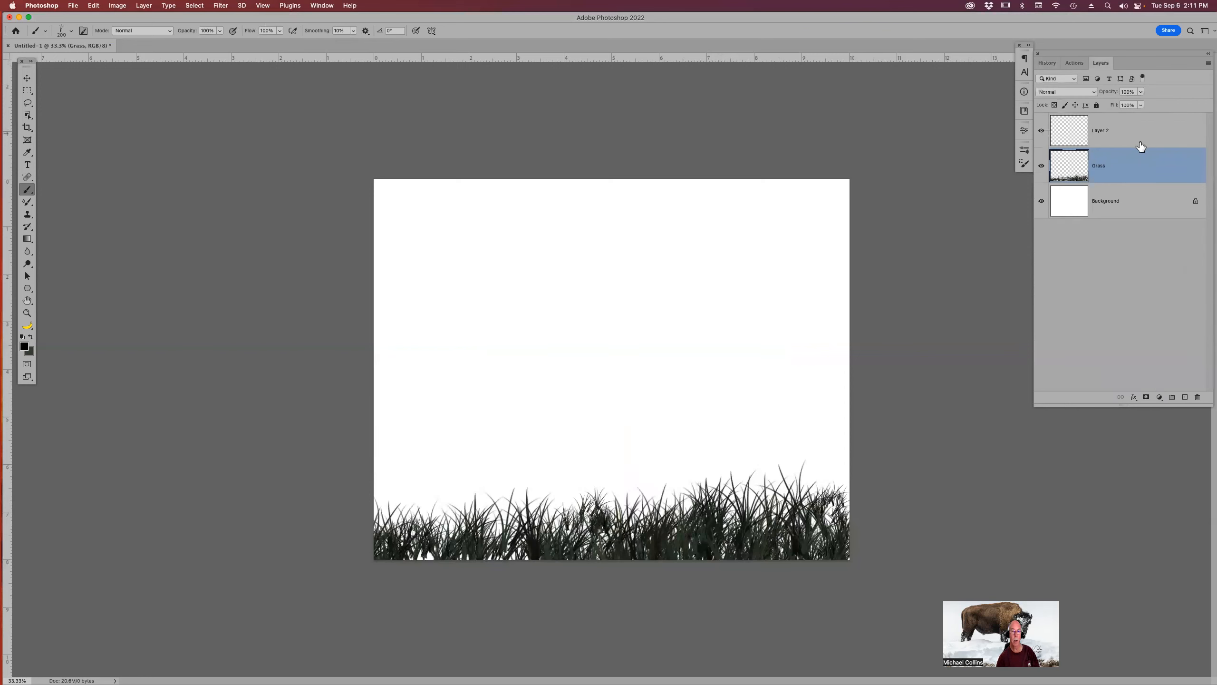
Rename Layer 2 as Tree.
{"action": "left_click", "coordinate": [1130, 138]}
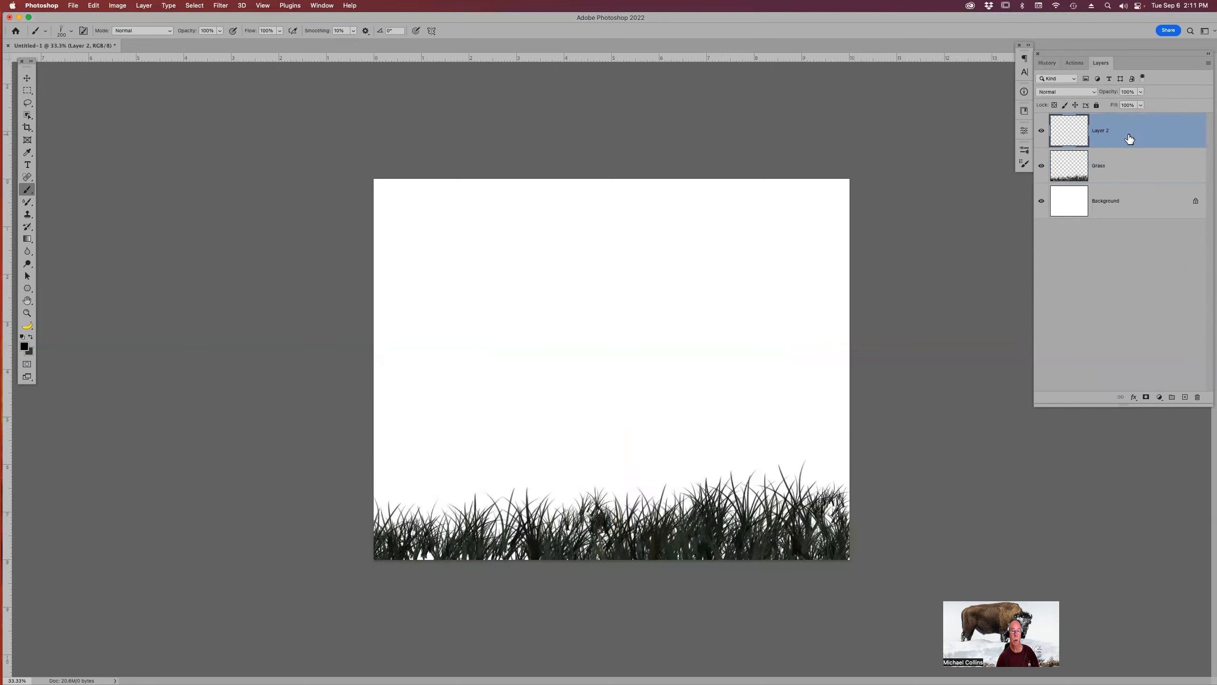
{"action": "double_click", "coordinate": [1103, 130]}
{"action": "type", "text": "l"}
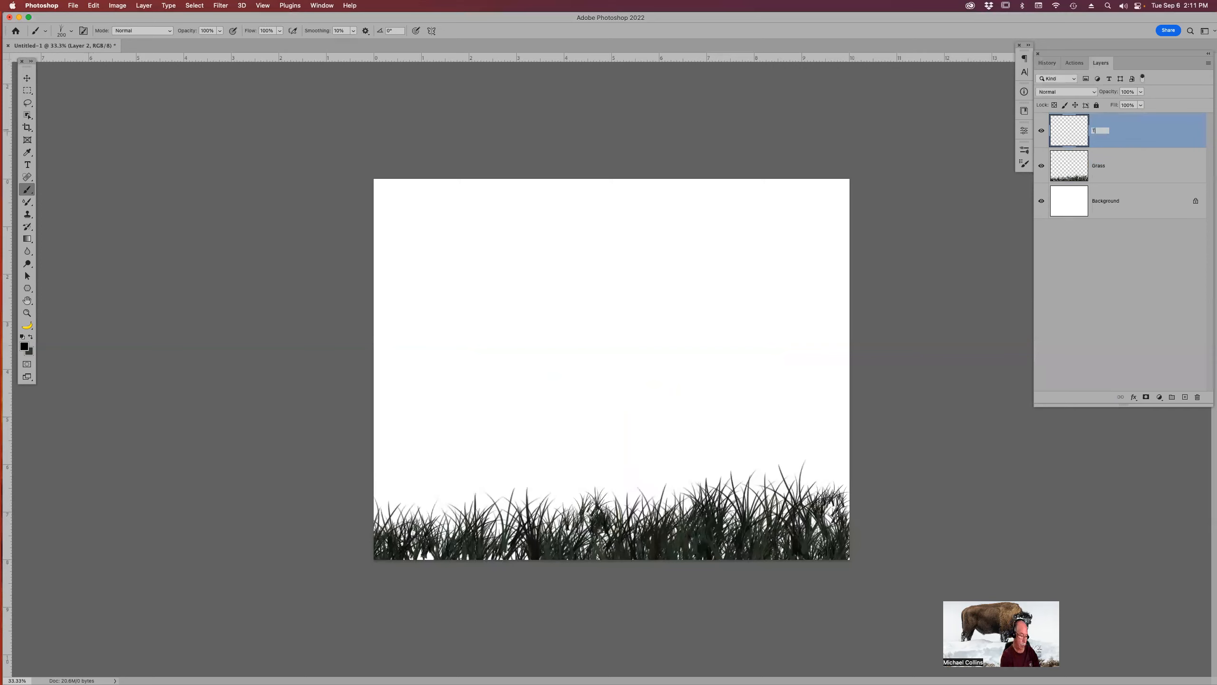
{"action": "type", "text": "ree"}
{"action": "key", "text": "Return"}
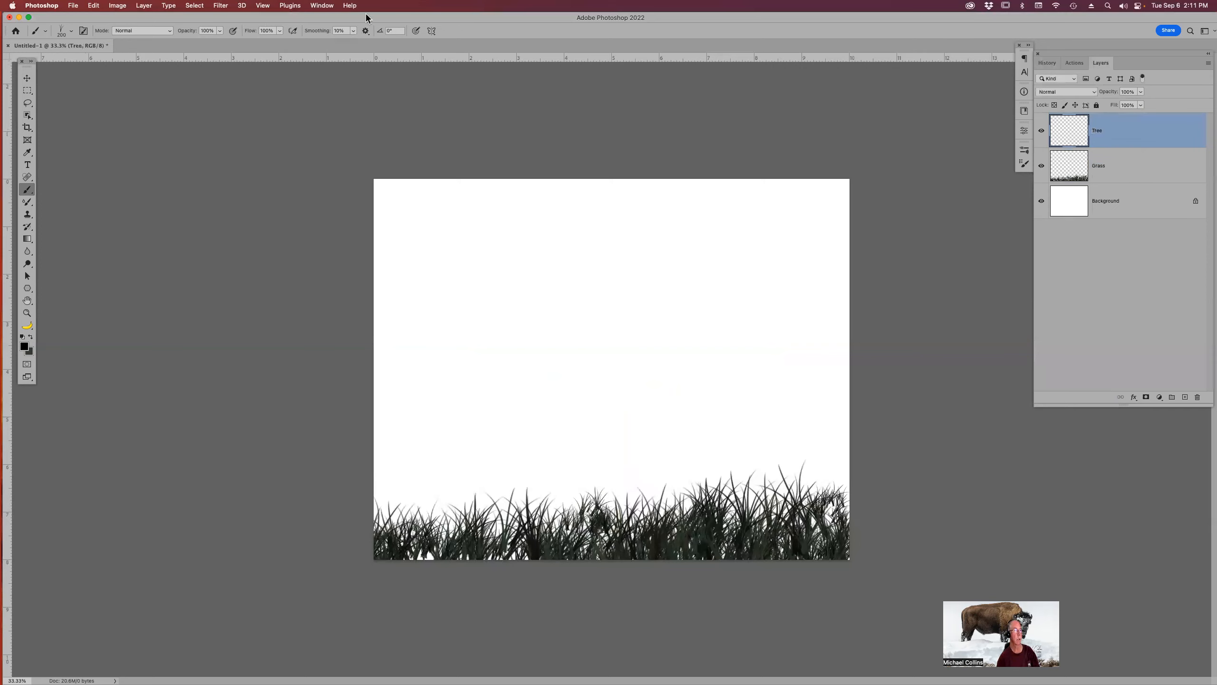
Render the tree again with the Tree filter on the Tree layer and stack the Grass layer above it.
{"action": "left_click", "coordinate": [222, 6]}
{"action": "left_click", "coordinate": [236, 18]}
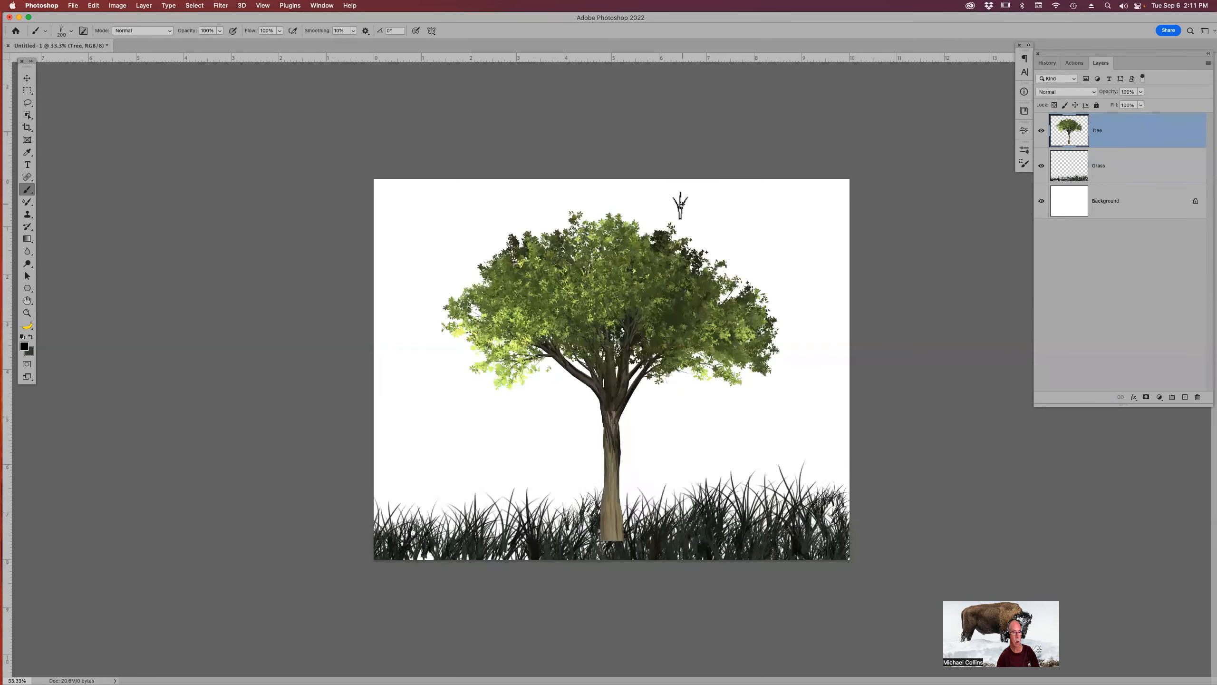
{"action": "left_click_drag", "start_coordinate": [1159, 168], "coordinate": [1151, 121]}
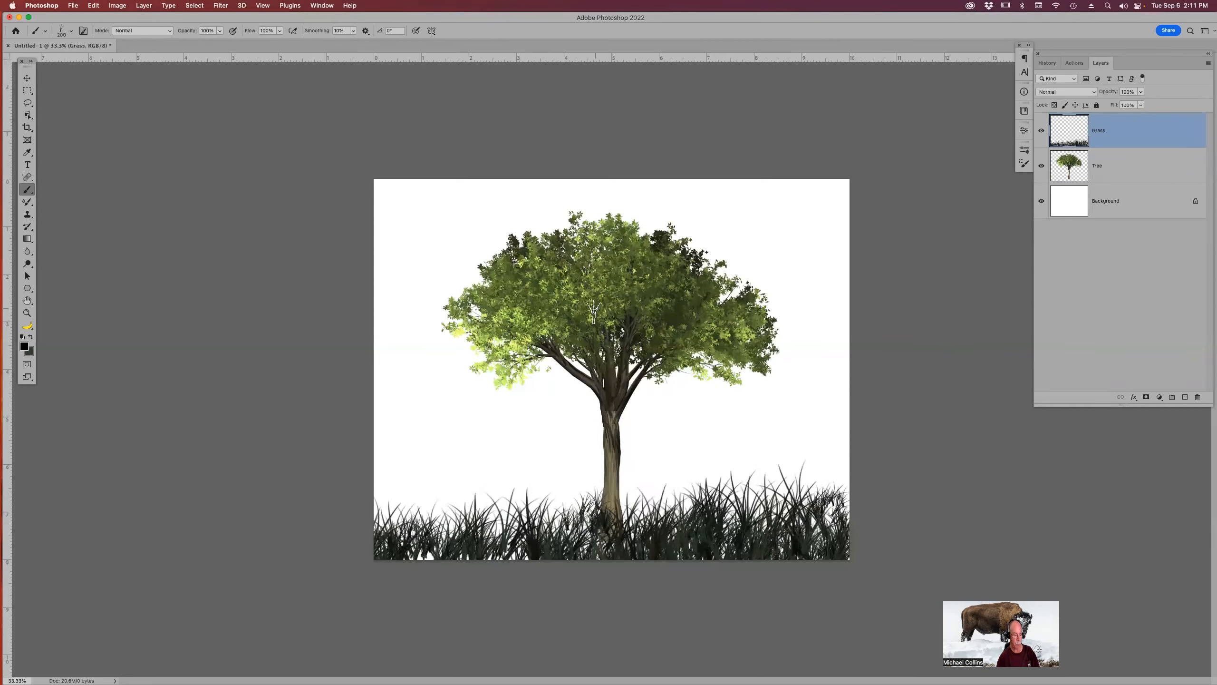
Move the tree to the right on the canvas.
{"action": "key", "text": "v"}
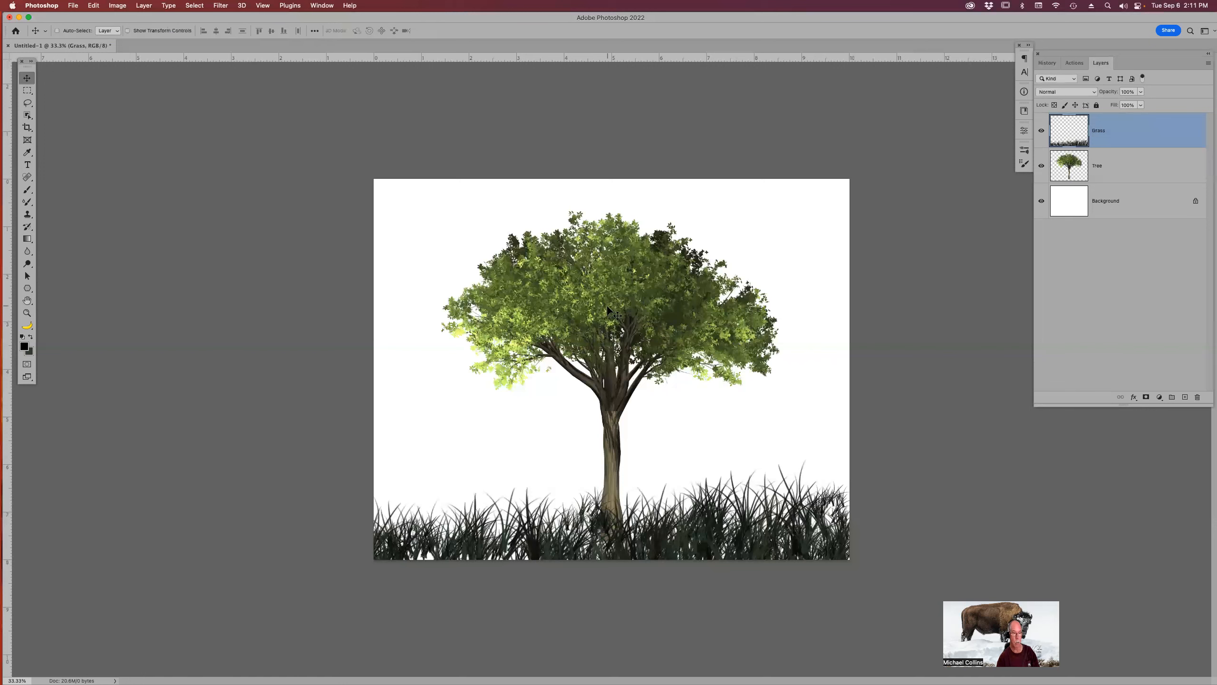
{"action": "left_click_drag", "start_coordinate": [607, 307], "coordinate": [685, 294]}
{"action": "left_click", "coordinate": [1089, 168]}
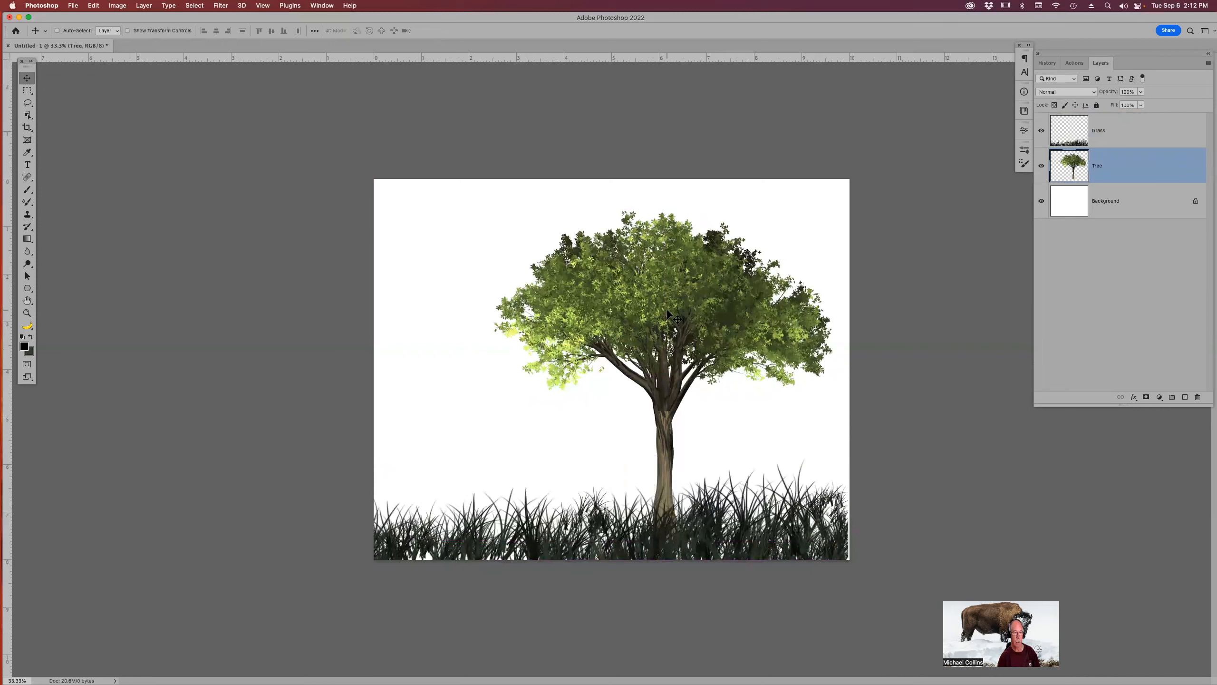
Hide the Grass layer and free-transform the tree smaller, raising it toward the top of the canvas.
{"action": "left_click", "coordinate": [1041, 131]}
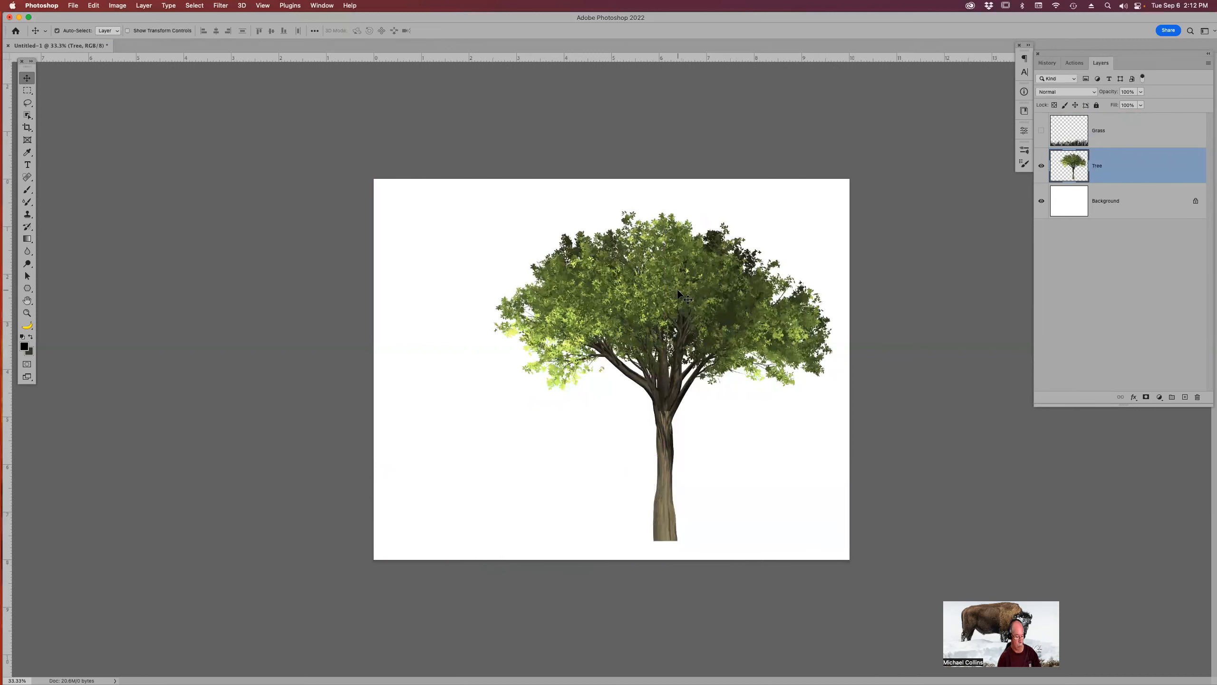
{"action": "key", "text": "super+t"}
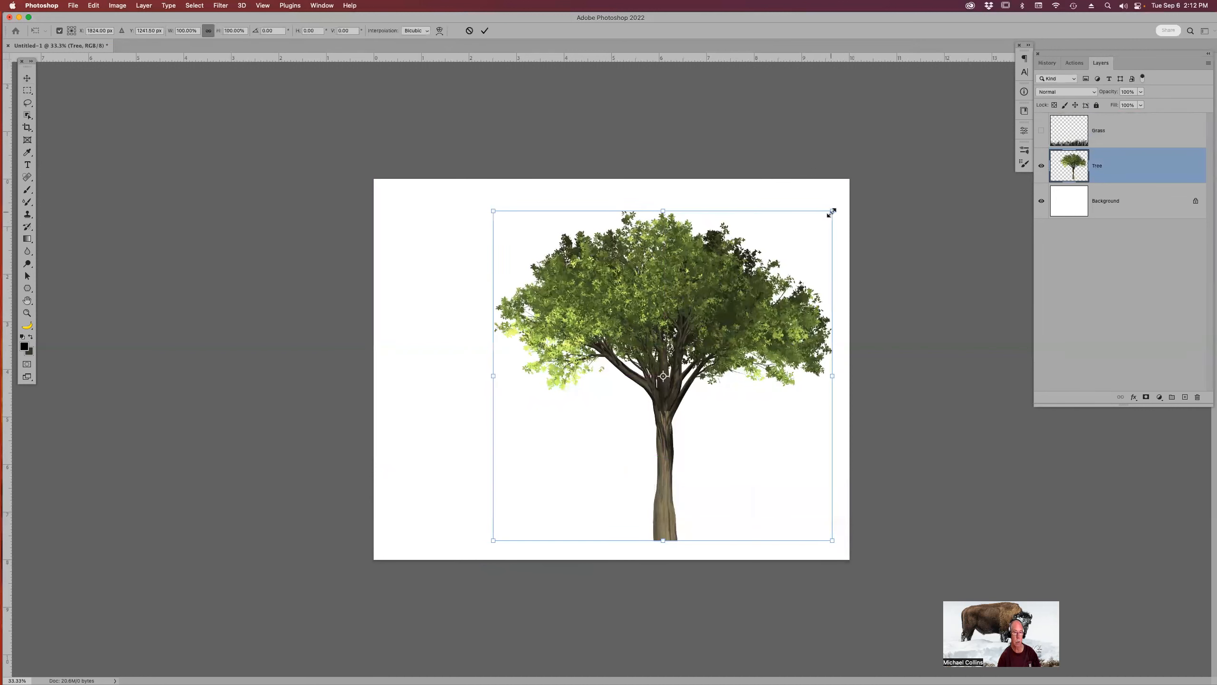
{"action": "left_click_drag", "start_coordinate": [833, 211], "coordinate": [795, 246]}
{"action": "left_click_drag", "start_coordinate": [705, 298], "coordinate": [710, 241]}
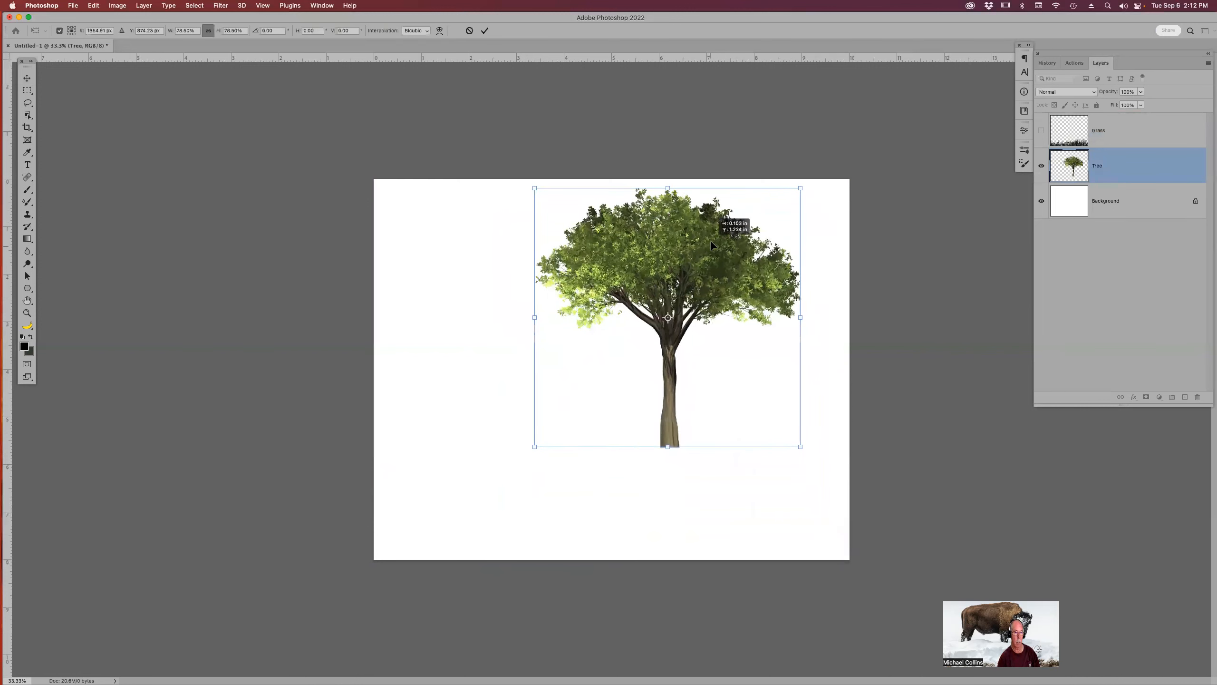
{"action": "key", "text": "Return"}
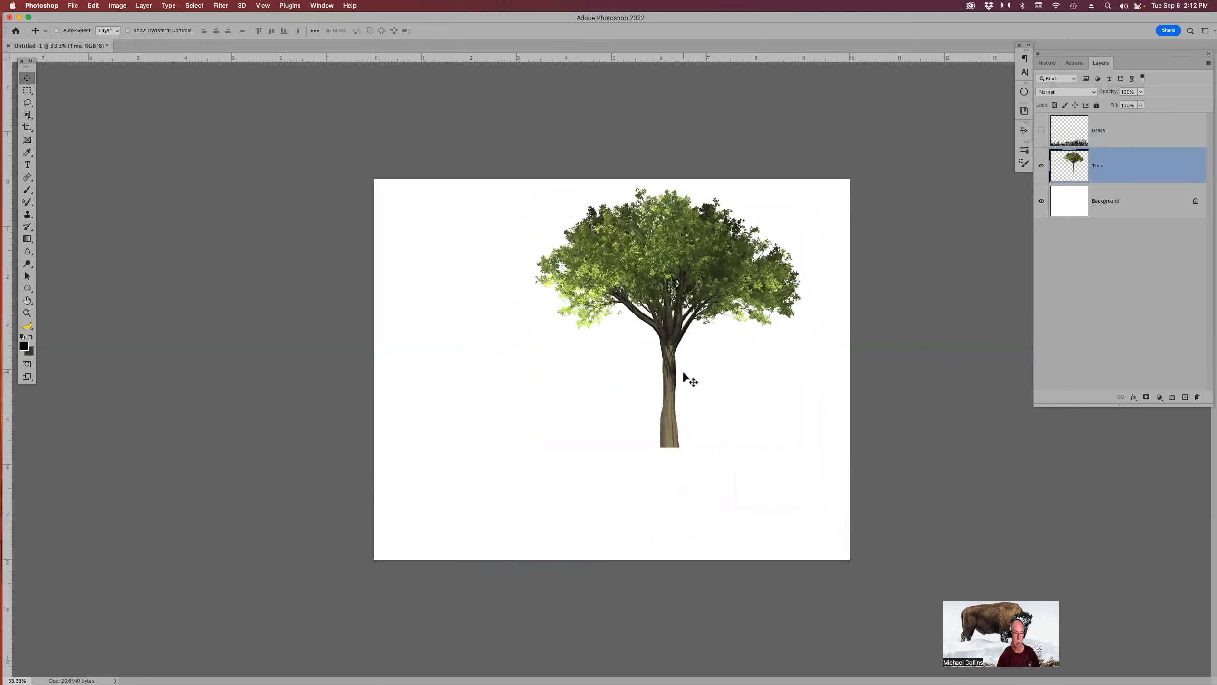
Select the lower trunk with a rectangular marquee and stretch it downward to about 155% height.
{"action": "key", "text": "m"}
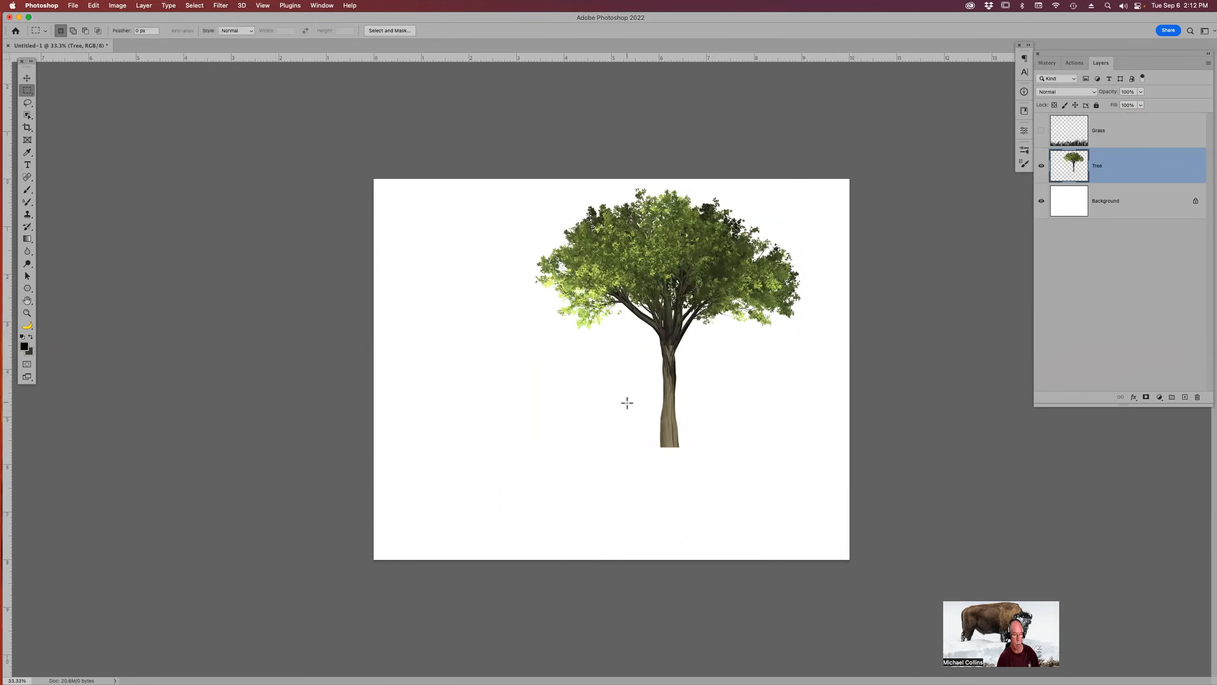
{"action": "left_click_drag", "start_coordinate": [648, 399], "coordinate": [690, 454]}
{"action": "key", "text": "super+d"}
{"action": "left_click_drag", "start_coordinate": [650, 364], "coordinate": [689, 455]}
{"action": "key", "text": "super+t"}
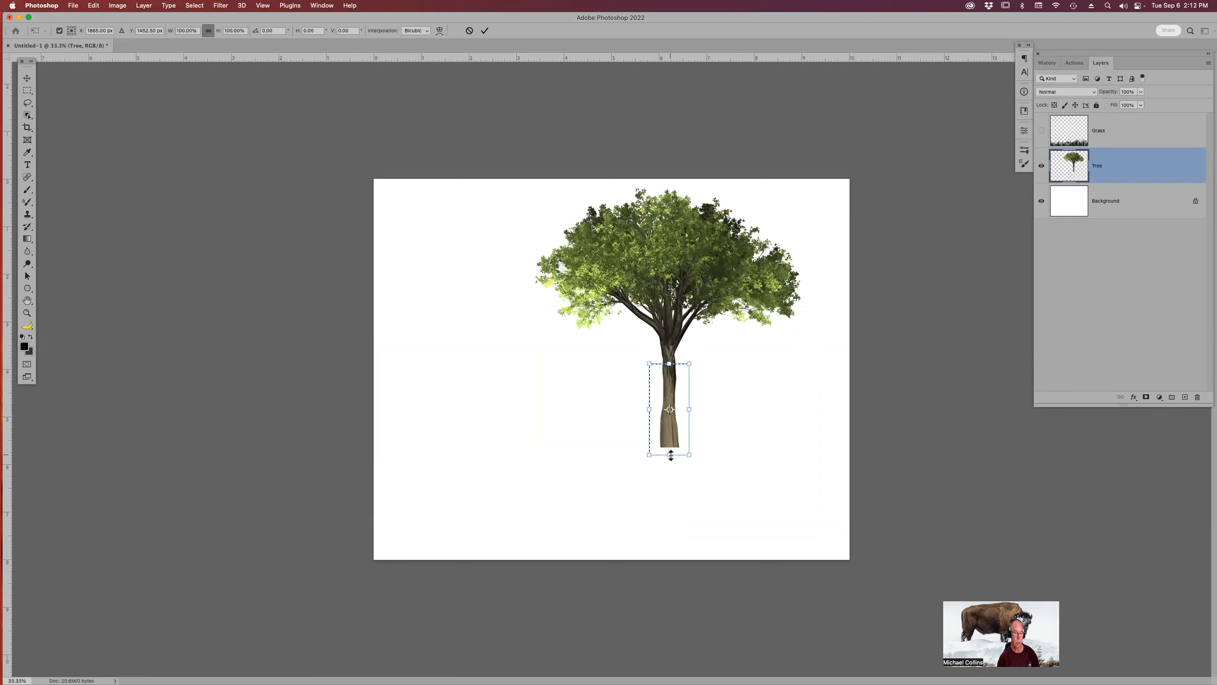
{"action": "left_click_drag", "start_coordinate": [670, 455], "coordinate": [670, 507]}
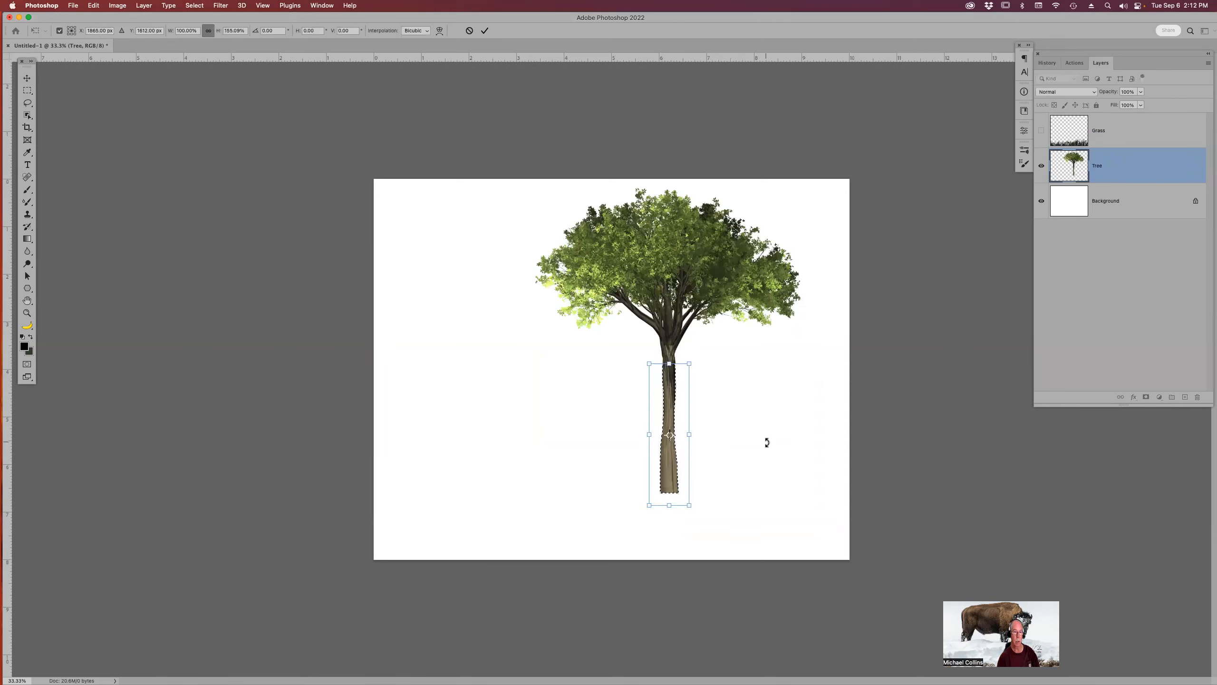
{"action": "key", "text": "Return"}
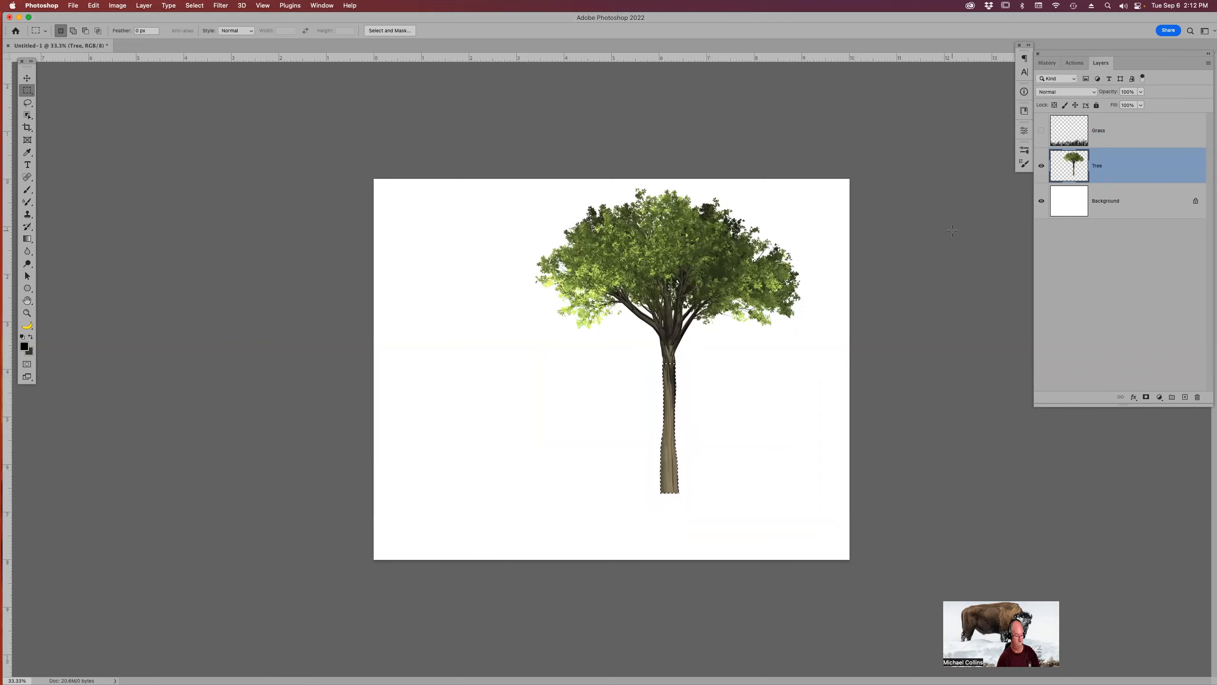
Show the Grass layer and lower the tree slightly so the trunk sits in the grass.
{"action": "left_click", "coordinate": [1041, 132]}
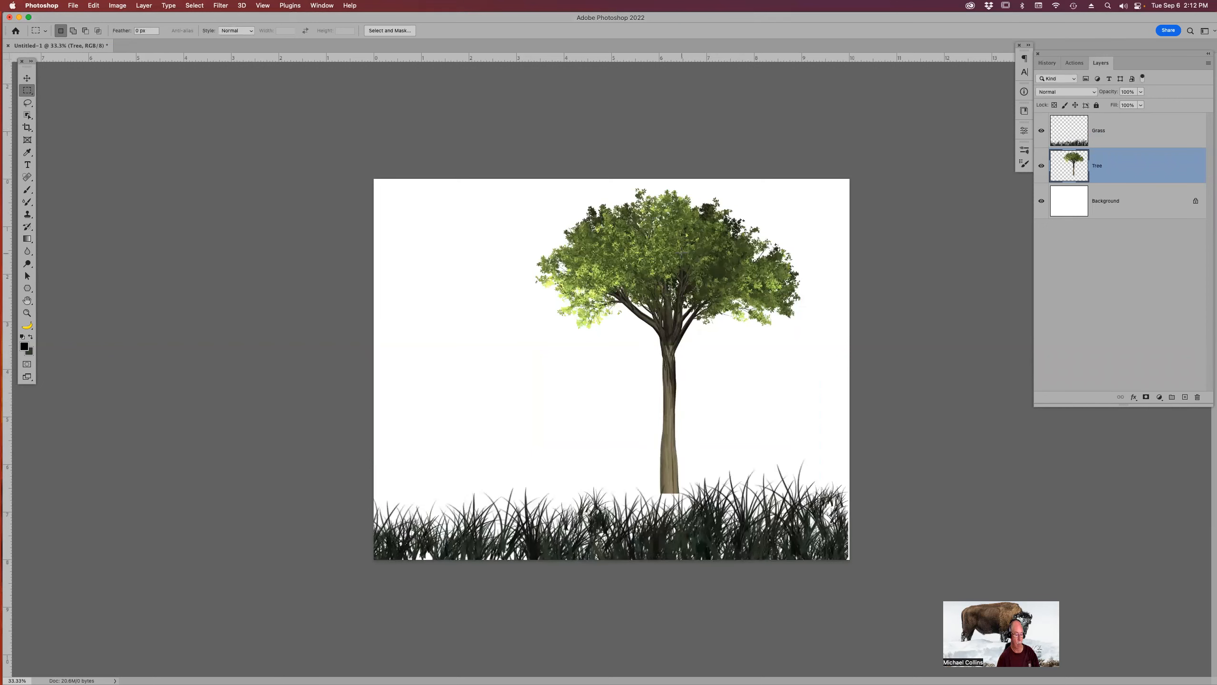
{"action": "key", "text": "v"}
{"action": "left_click_drag", "start_coordinate": [677, 248], "coordinate": [685, 278]}
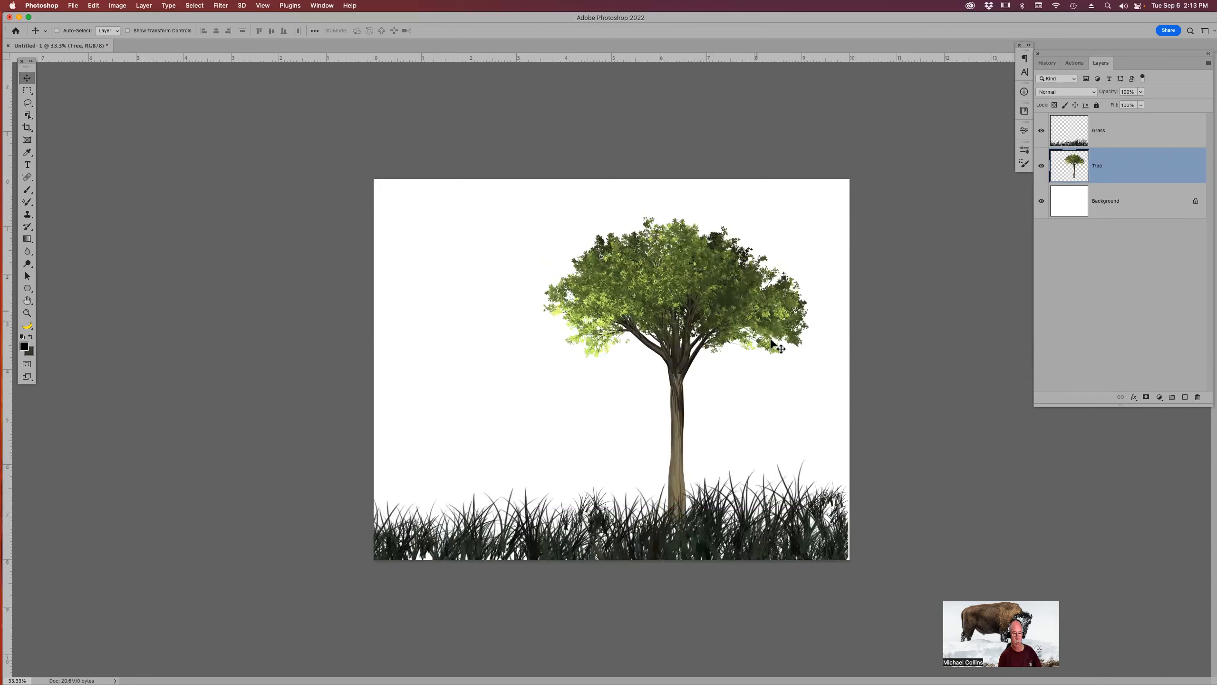
Nudge the Grass layer slightly to the right.
{"action": "left_click", "coordinate": [1141, 145]}
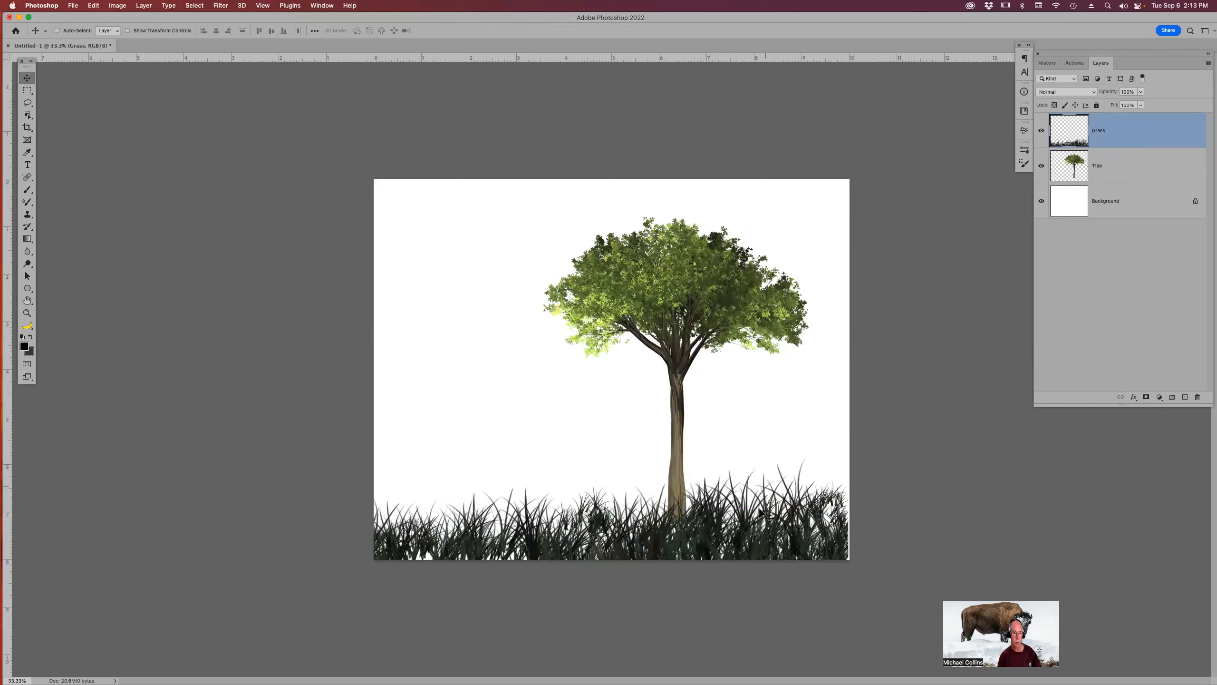
{"action": "left_click_drag", "start_coordinate": [764, 513], "coordinate": [765, 512]}
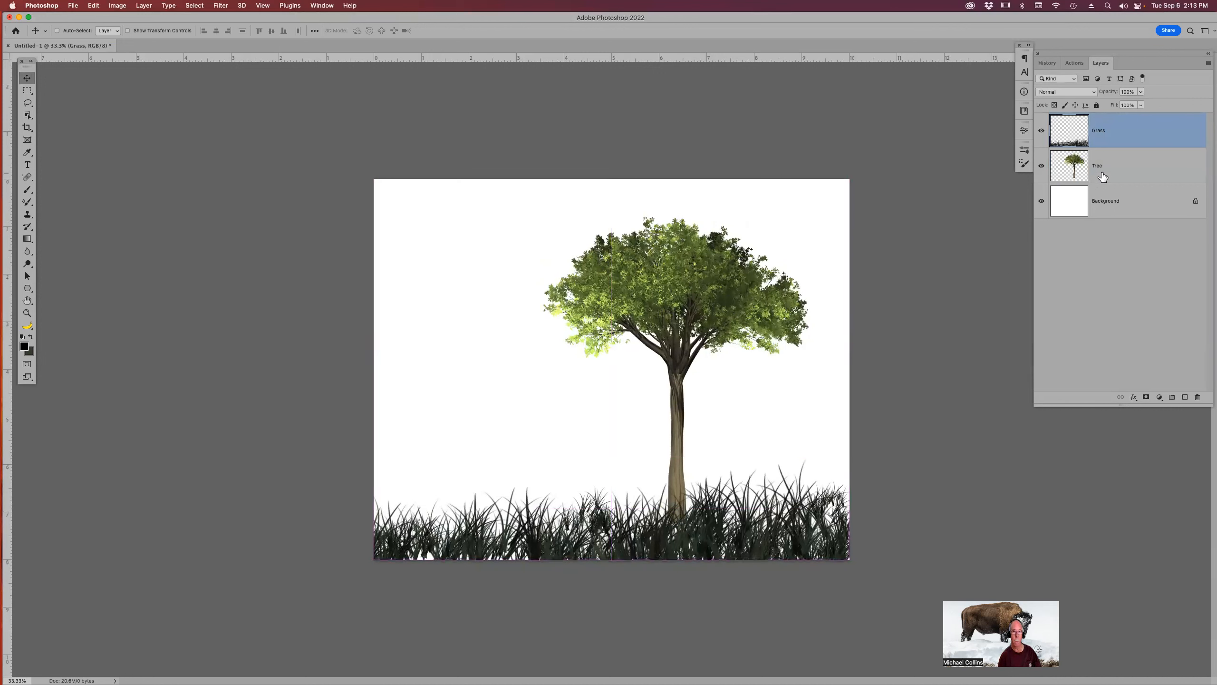
Load the tree's pixels as a selection and fill it with black to make a silhouette.
{"action": "left_click", "coordinate": [1123, 166]}
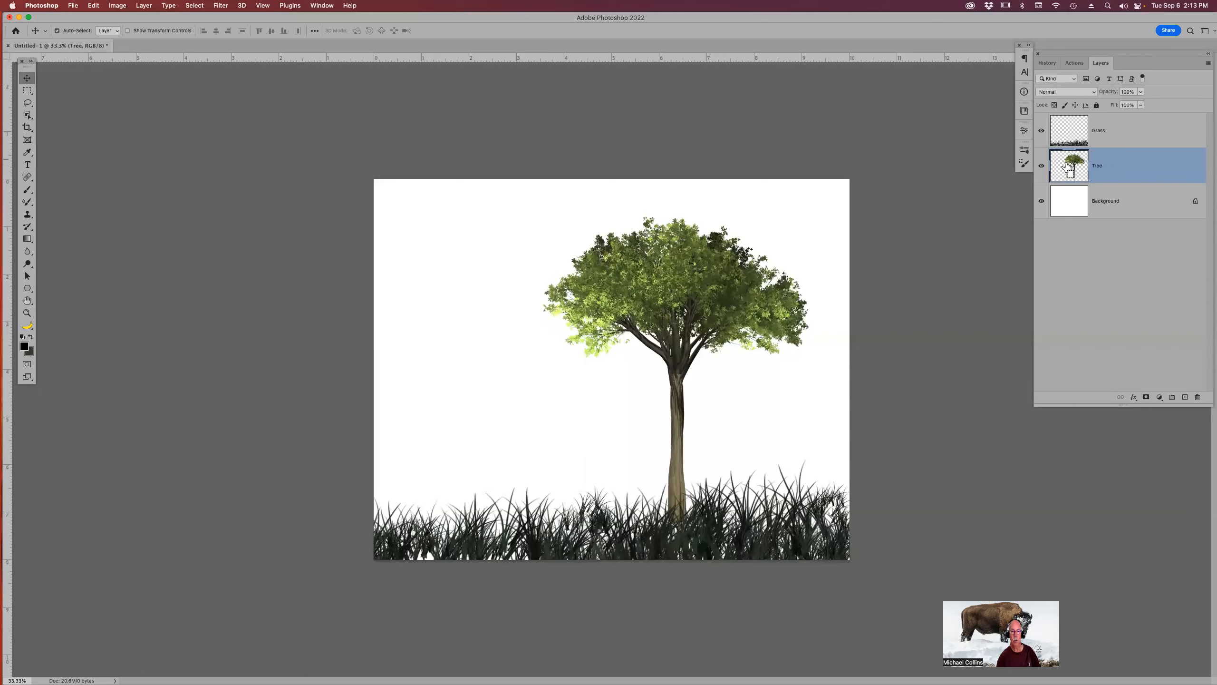
{"action": "left_click", "coordinate": [1072, 167], "text": "super"}
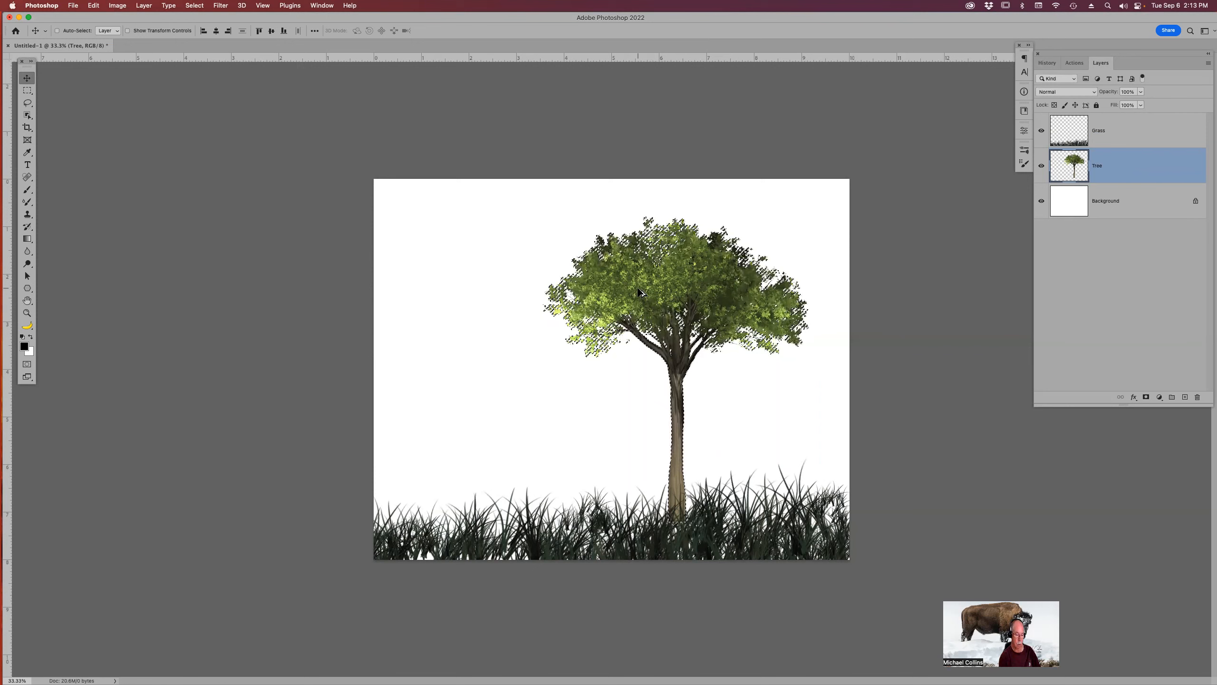
{"action": "key", "text": "alt+BackSpace"}
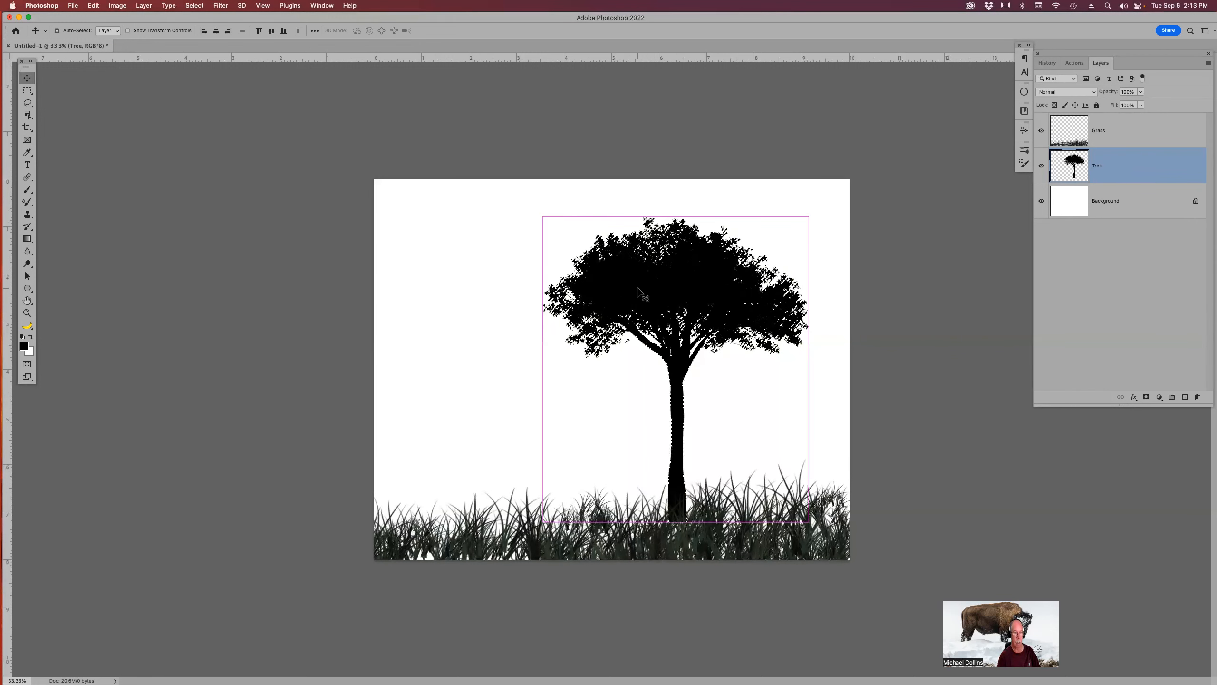
{"action": "key", "text": "super+d"}
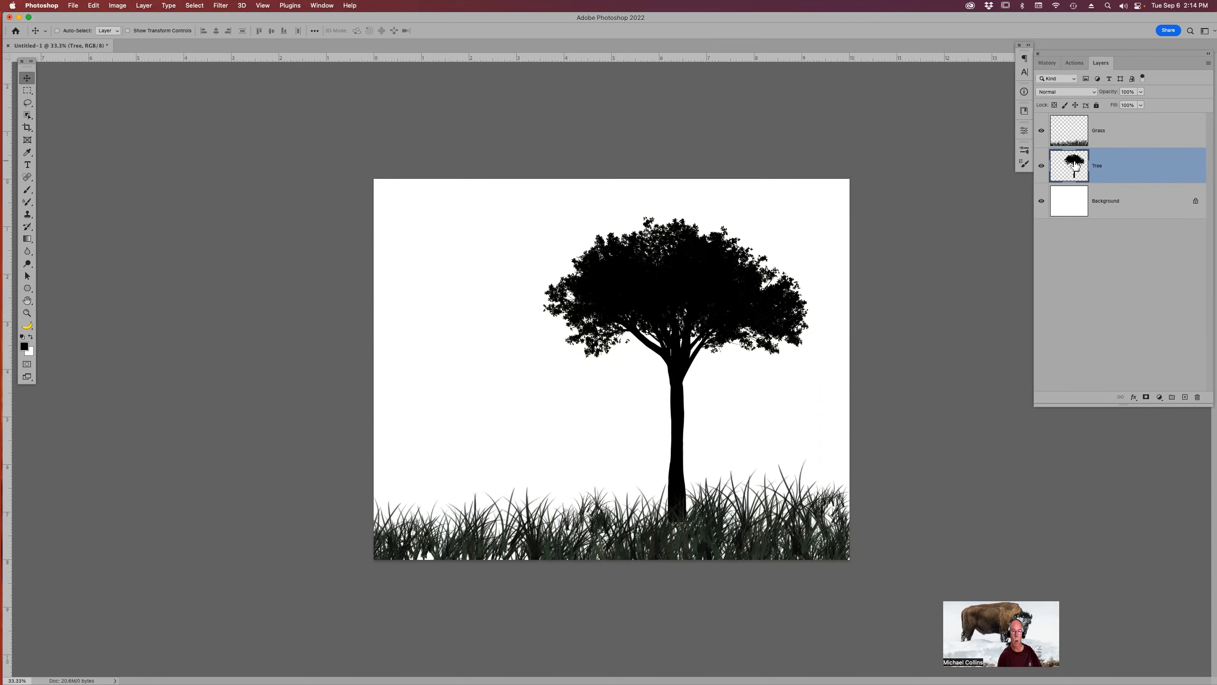
Convert the Tree layer to a smart object.
{"action": "right_click", "coordinate": [1145, 165]}
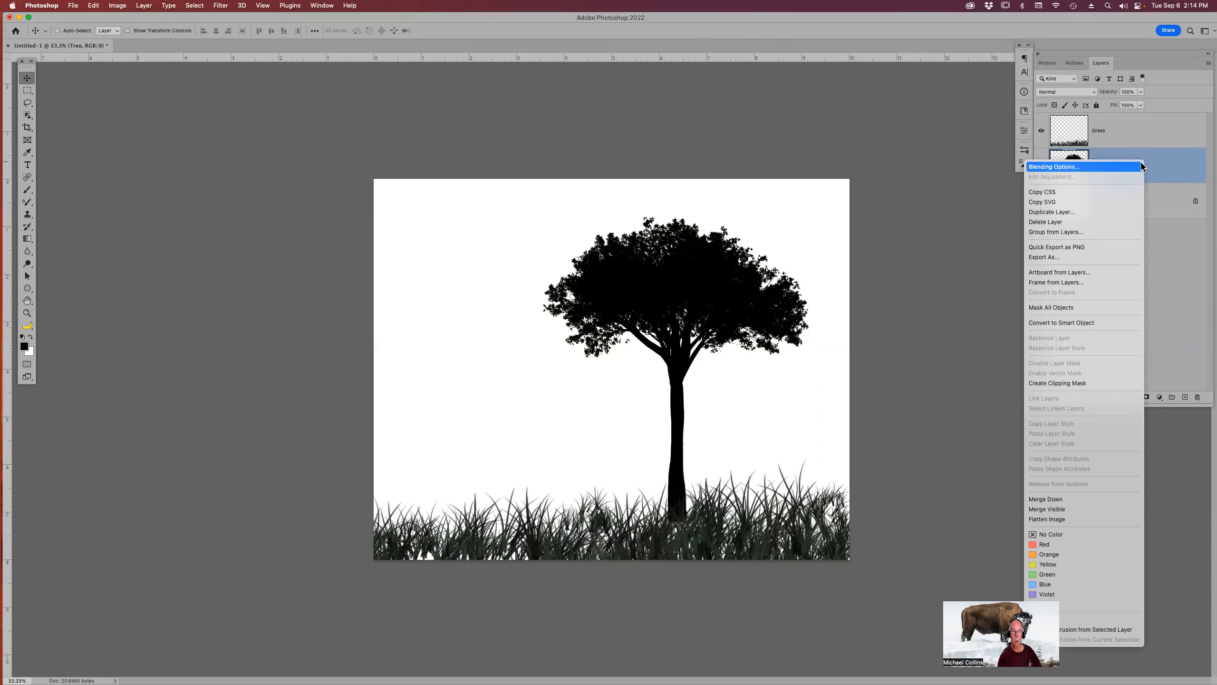
{"action": "left_click", "coordinate": [1103, 323]}
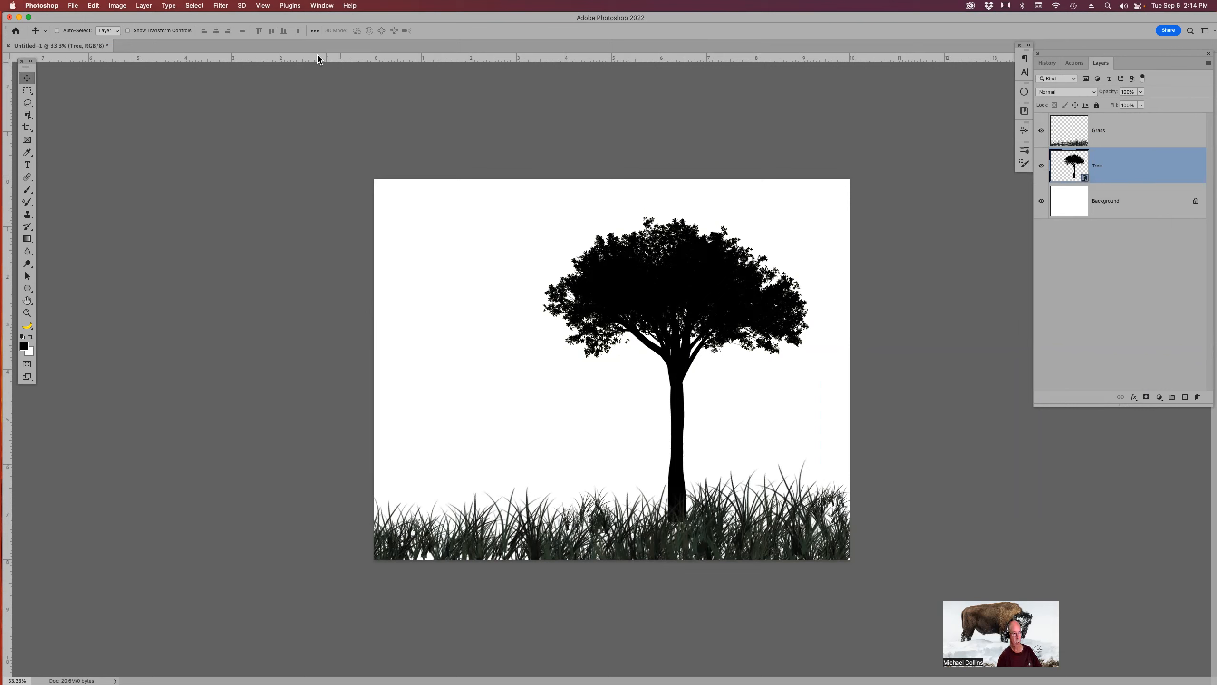
Apply a 0.7-pixel Gaussian Blur to the tree and nudge it slightly downward.
{"action": "left_click", "coordinate": [220, 5]}
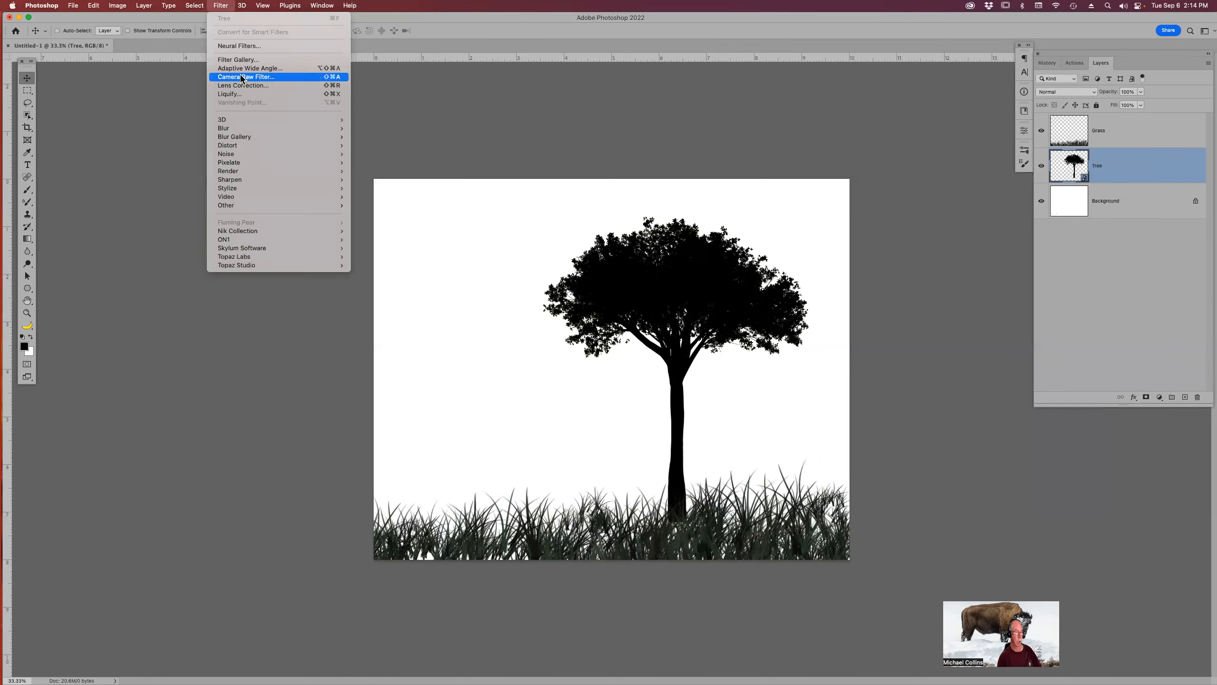
{"action": "mouse_move", "coordinate": [257, 129]}
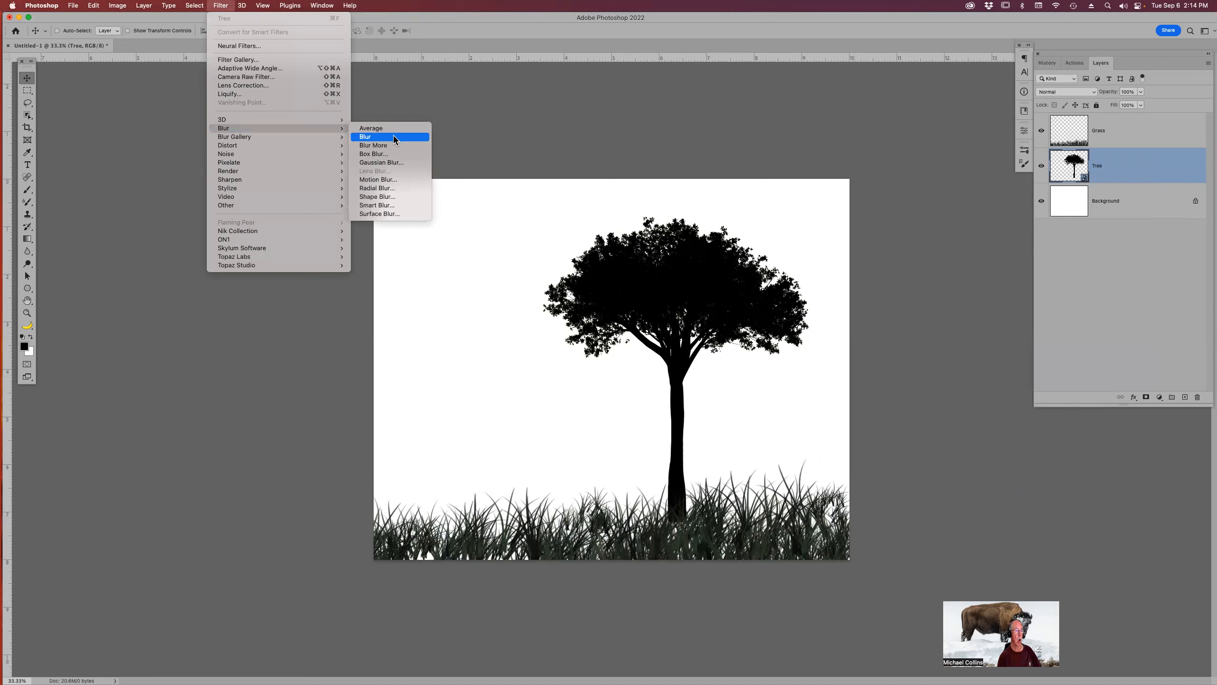
{"action": "left_click", "coordinate": [396, 163]}
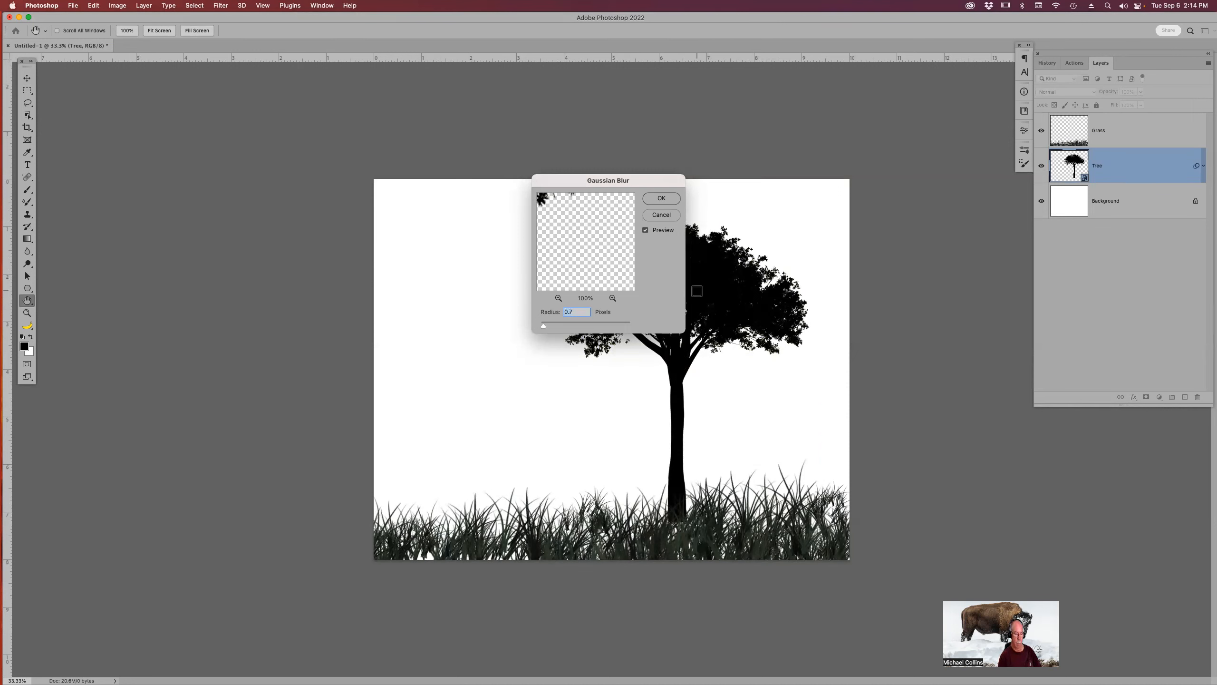
{"action": "key", "text": "Return"}
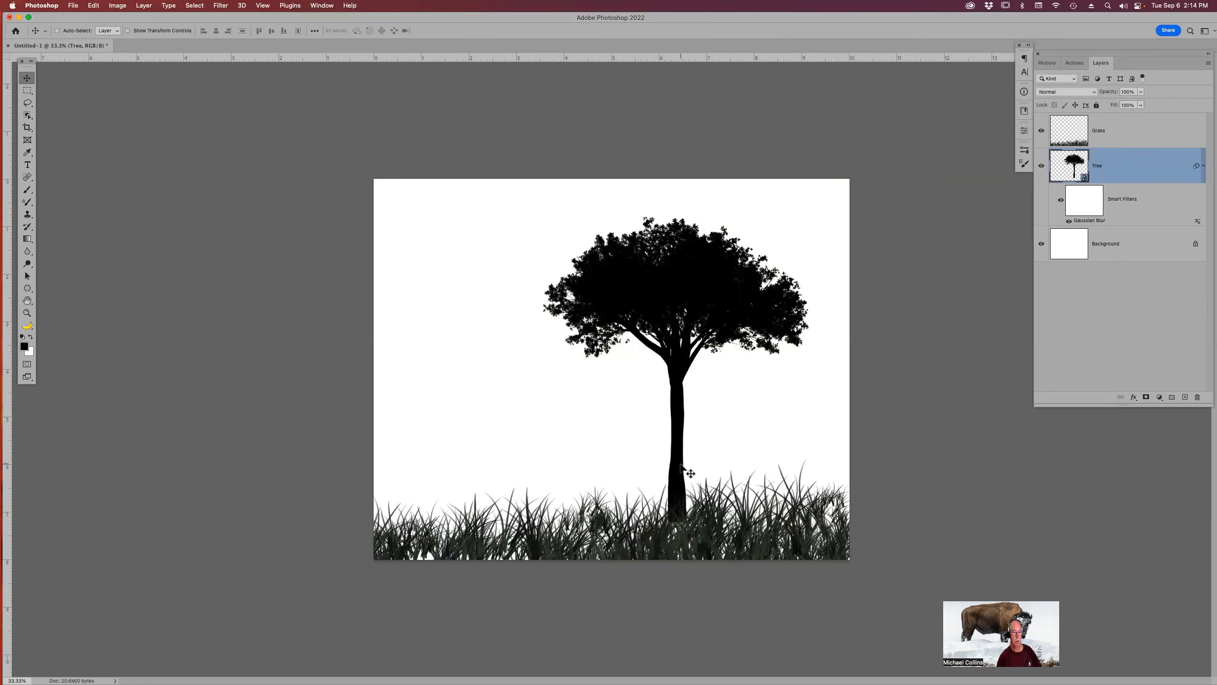
{"action": "left_click_drag", "start_coordinate": [691, 283], "coordinate": [692, 291]}
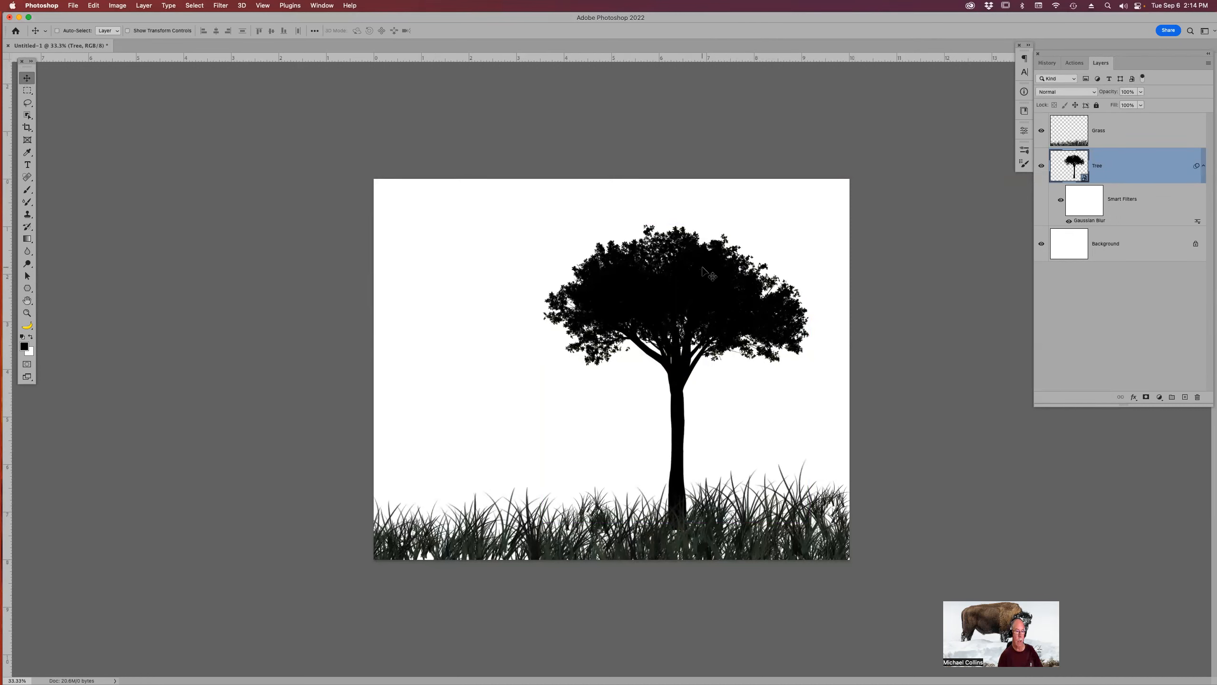
Zoom in on the trunk and toggle the Gaussian Blur filter off and on to compare the edges.
{"action": "key", "text": "z"}
{"action": "left_click_drag", "start_coordinate": [636, 377], "coordinate": [773, 486]}
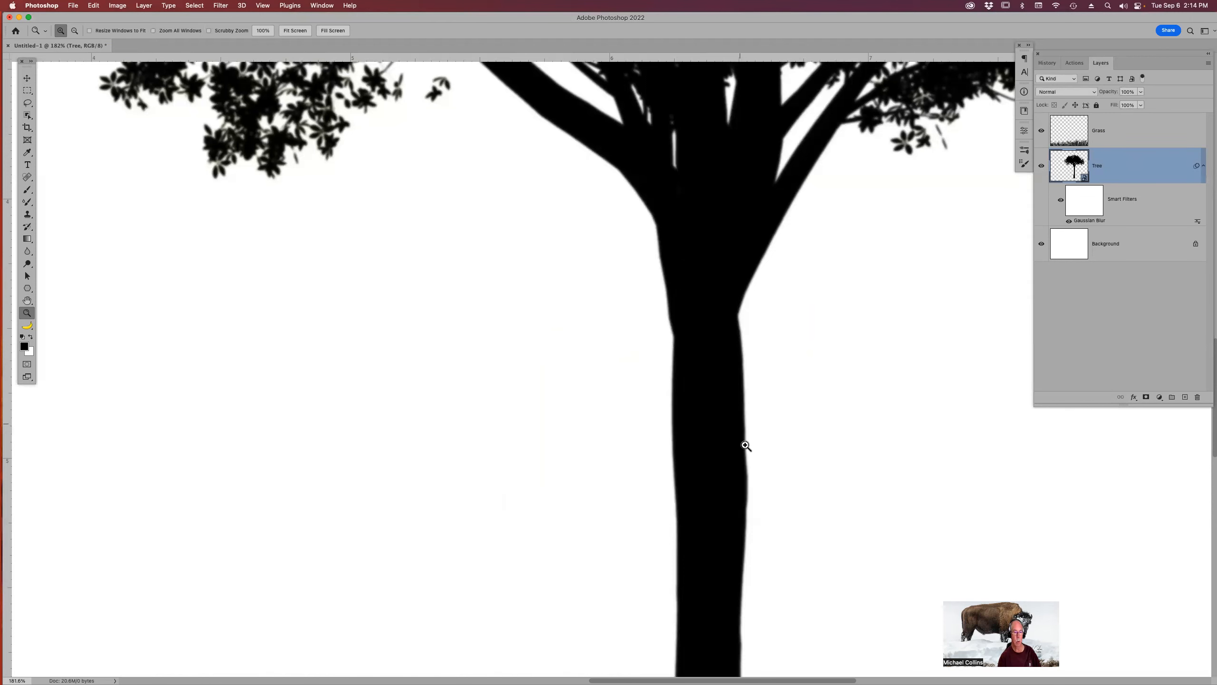
{"action": "left_click", "coordinate": [1060, 202]}
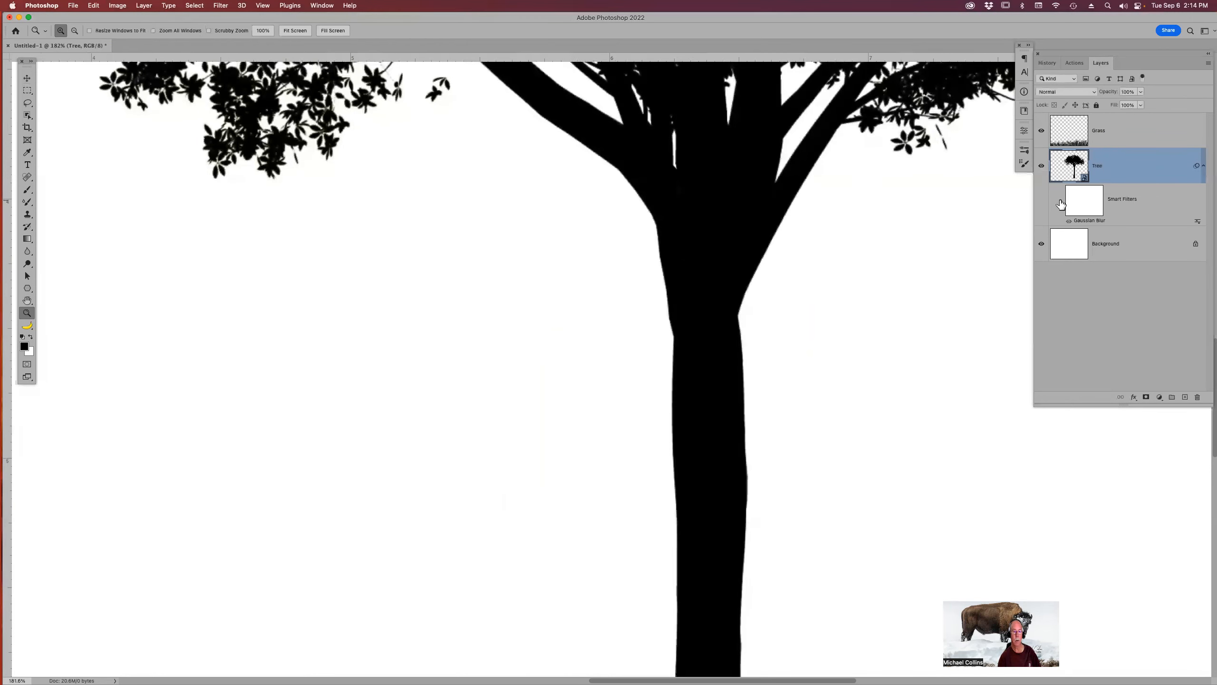
{"action": "left_click", "coordinate": [1060, 202]}
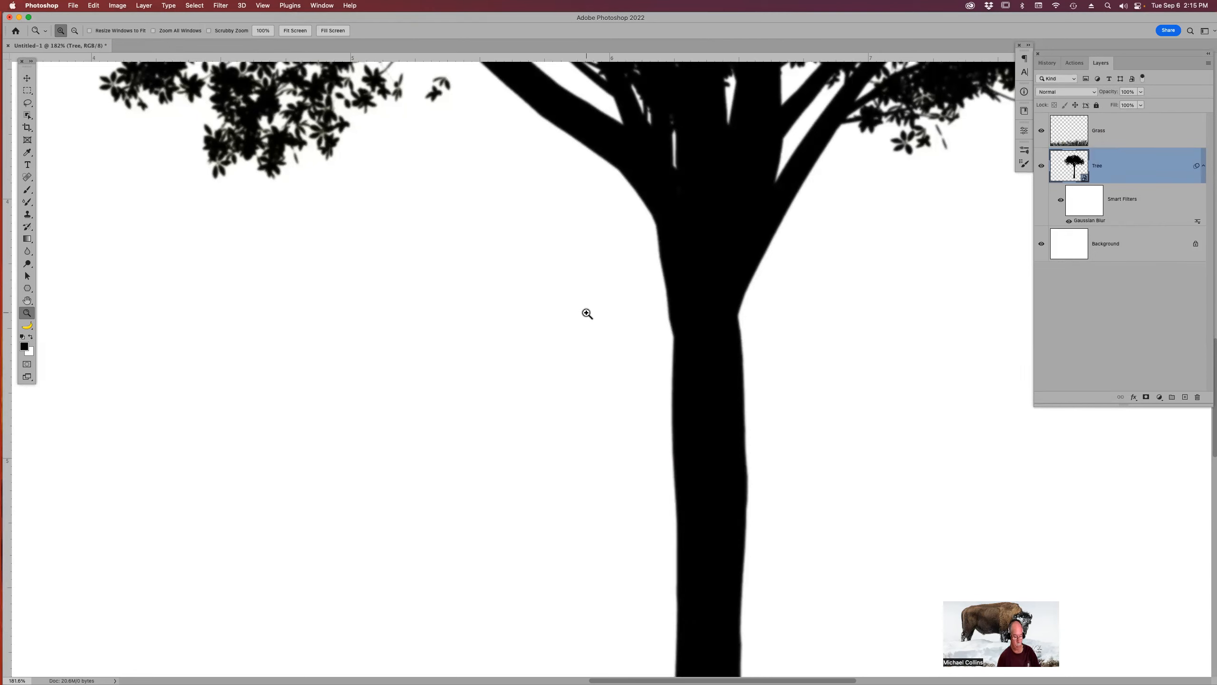
{"action": "key", "text": "super+0"}
{"action": "key", "text": "super+minus"}
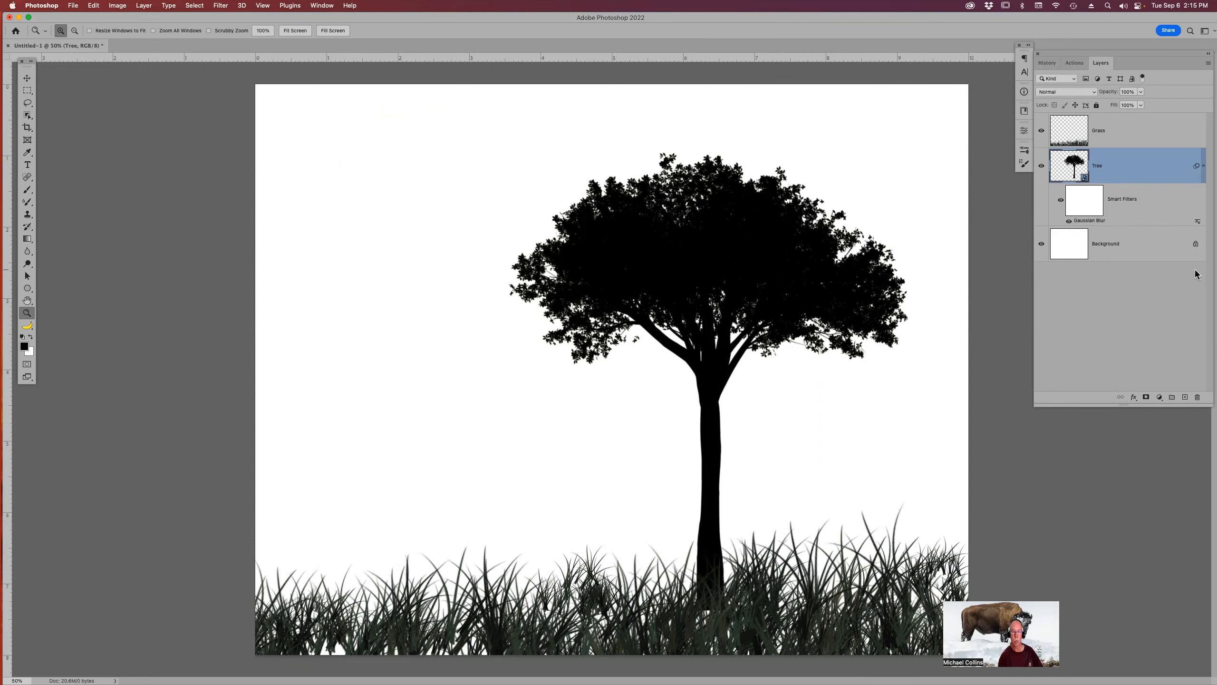
Add a new layer just above the Background and name it Night Sky.
{"action": "left_click", "coordinate": [1115, 248]}
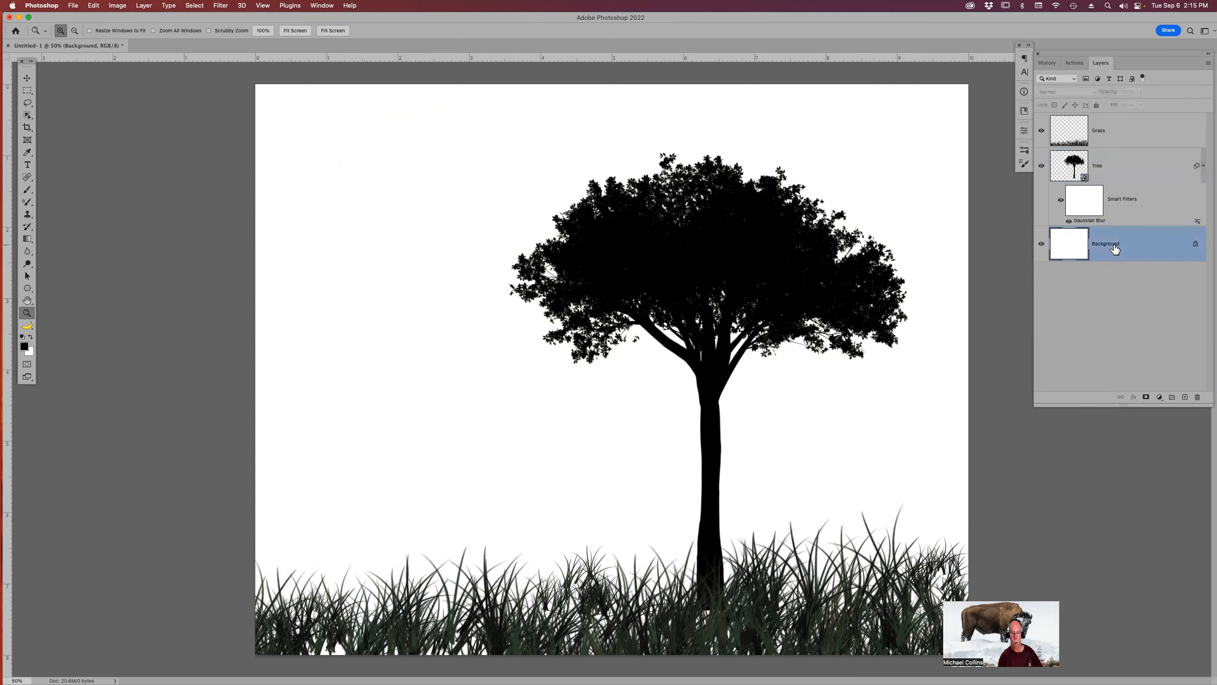
{"action": "left_click", "coordinate": [1184, 398]}
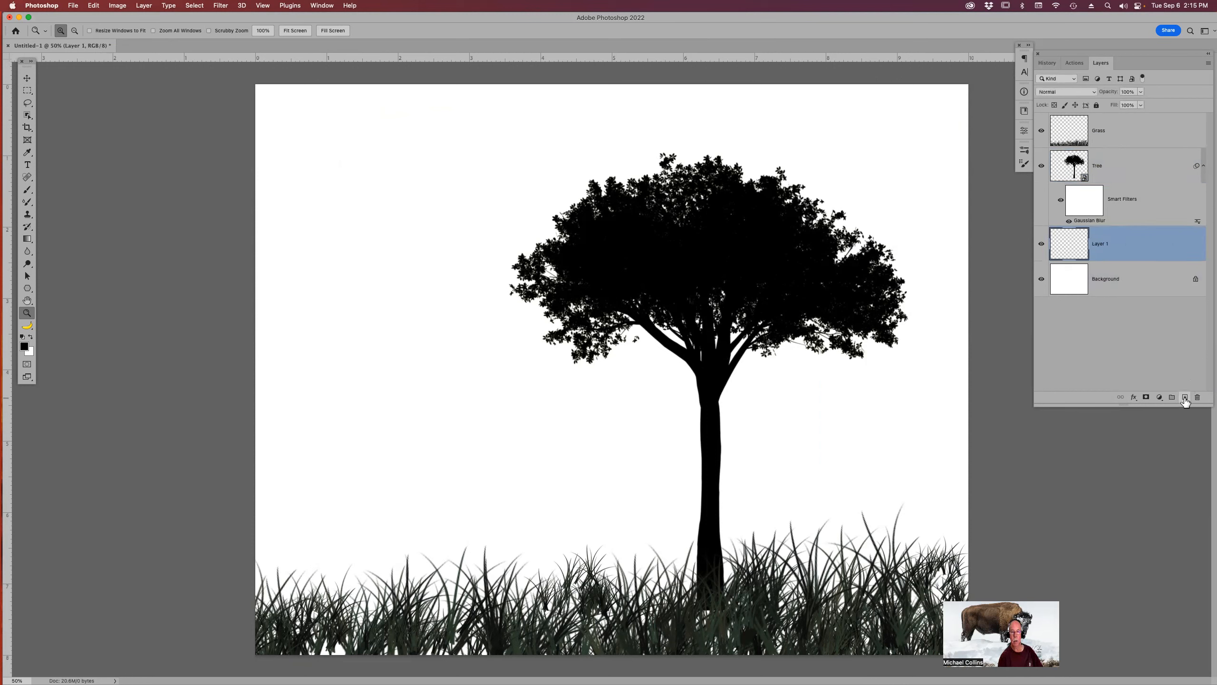
{"action": "double_click", "coordinate": [1101, 244]}
{"action": "type", "text": "Night Sky"}
{"action": "key", "text": "Return"}
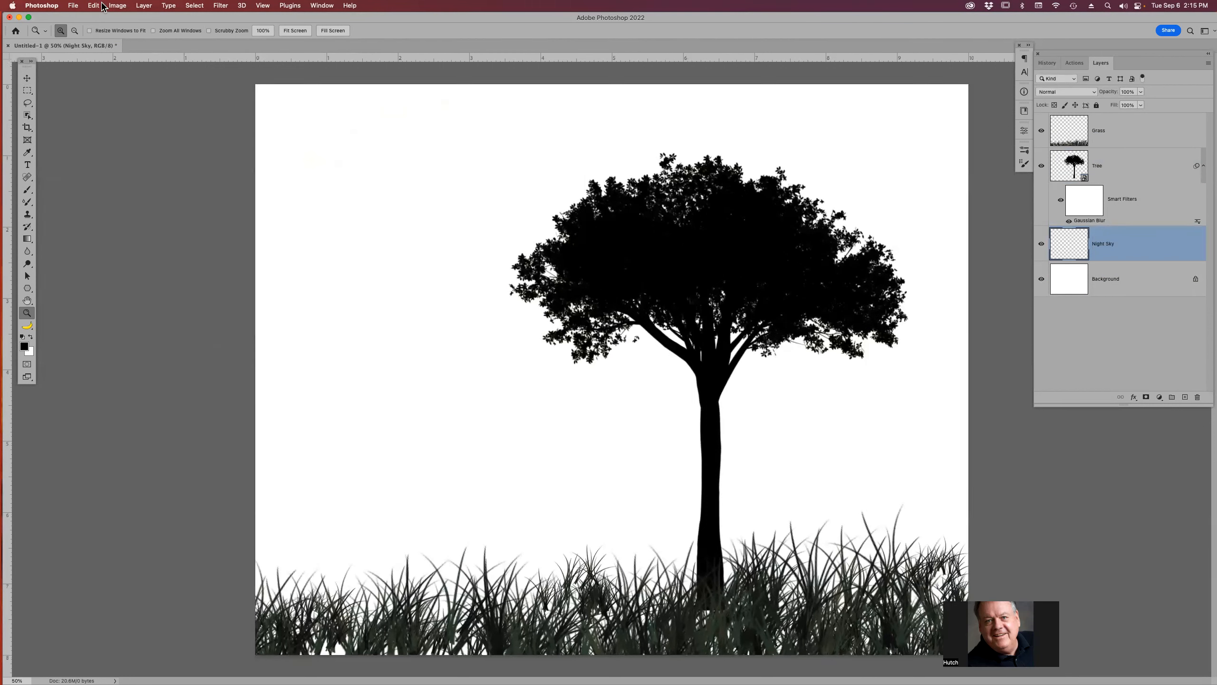
Draw a blue gradient upward across the Night Sky layer with the Gradient tool.
{"action": "key", "text": "g"}
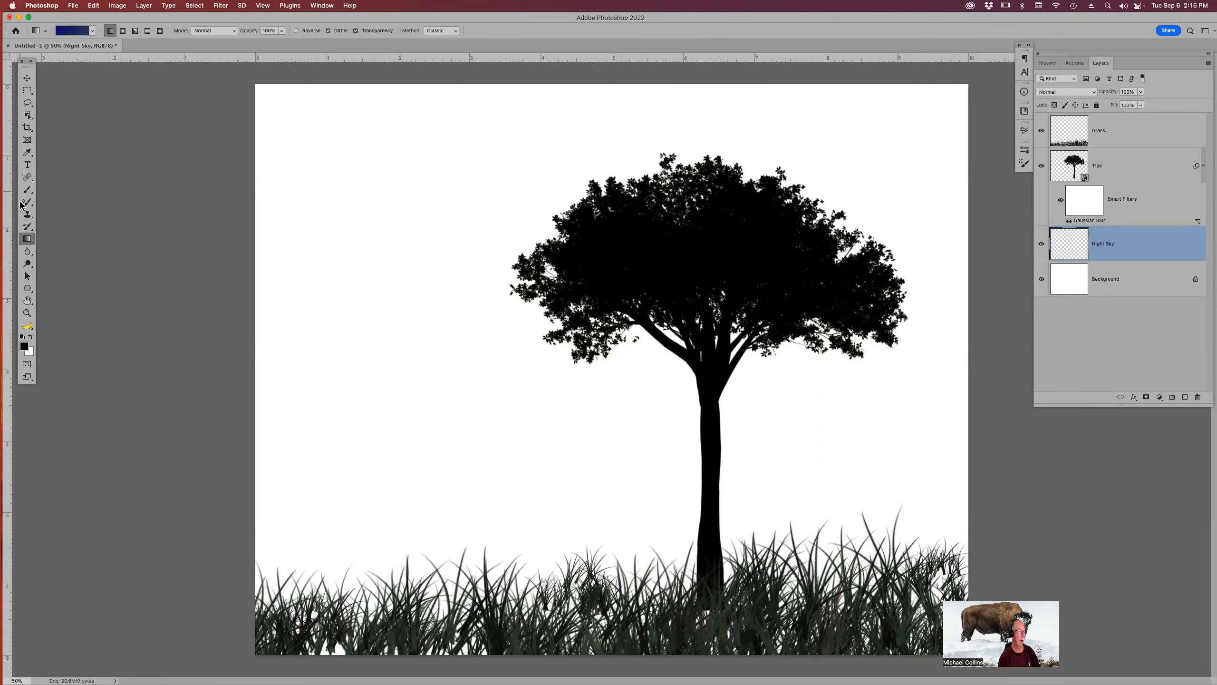
{"action": "left_click", "coordinate": [81, 31]}
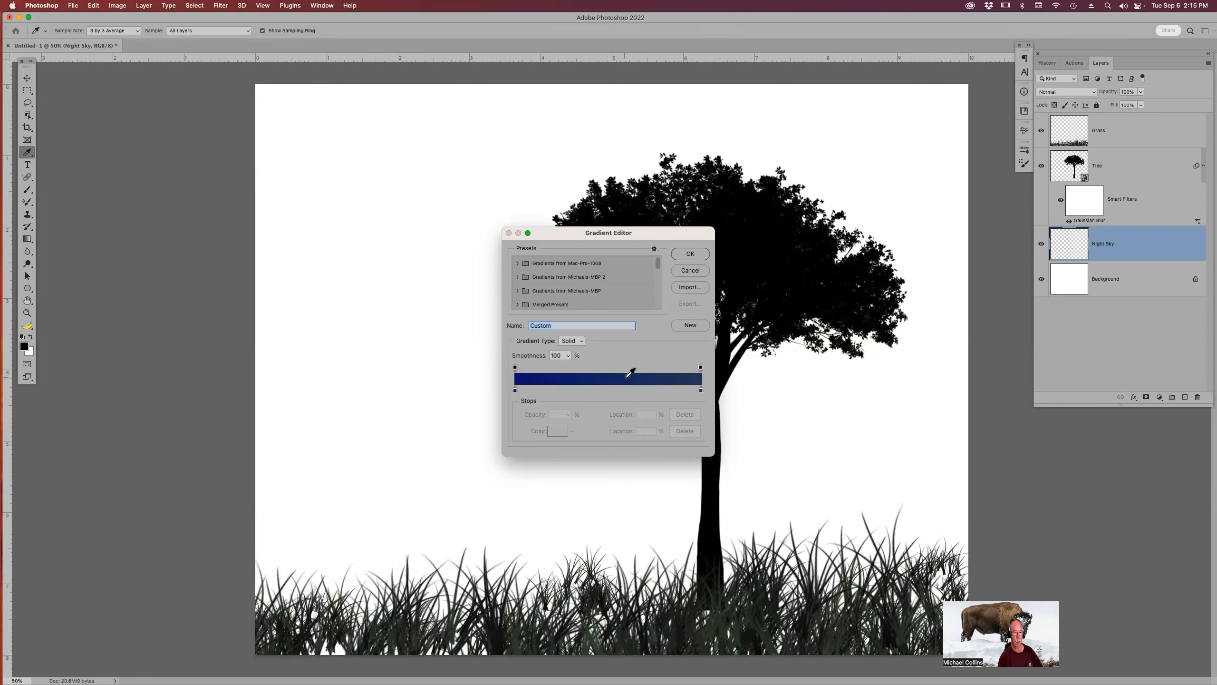
{"action": "left_click", "coordinate": [690, 254]}
{"action": "left_click_drag", "start_coordinate": [631, 581], "coordinate": [635, 321]}
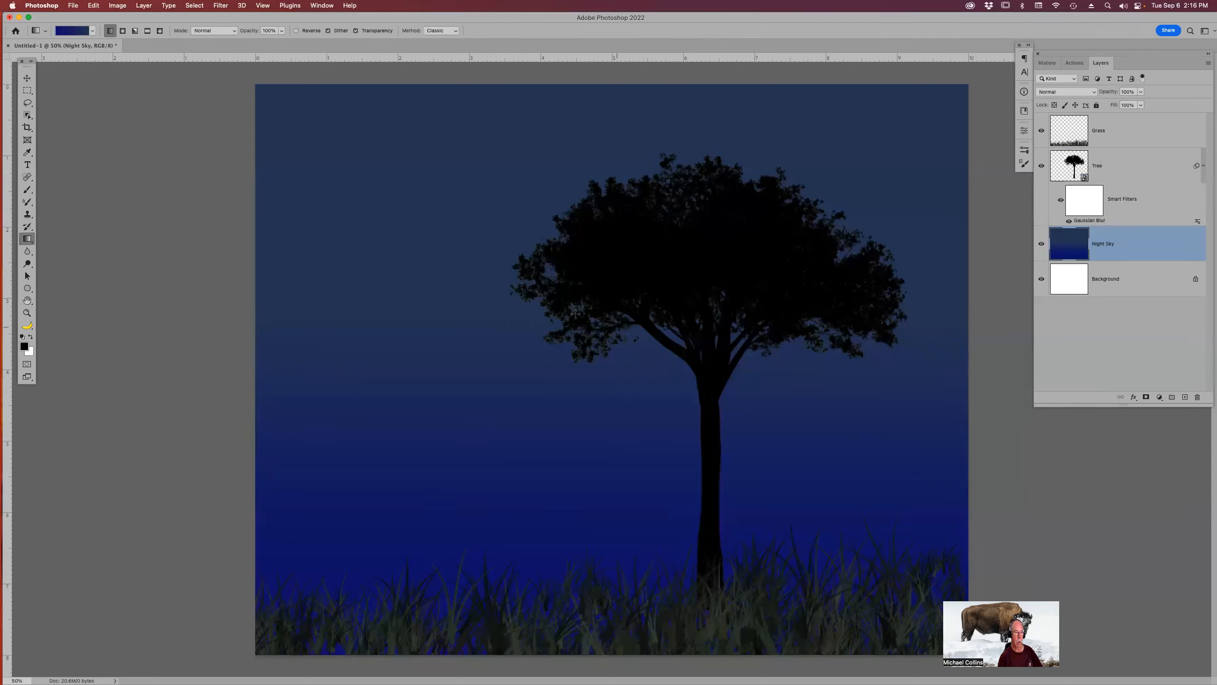
In the gradient editor, set the right color stop to a pasted dark navy hex color.
{"action": "left_click", "coordinate": [74, 31]}
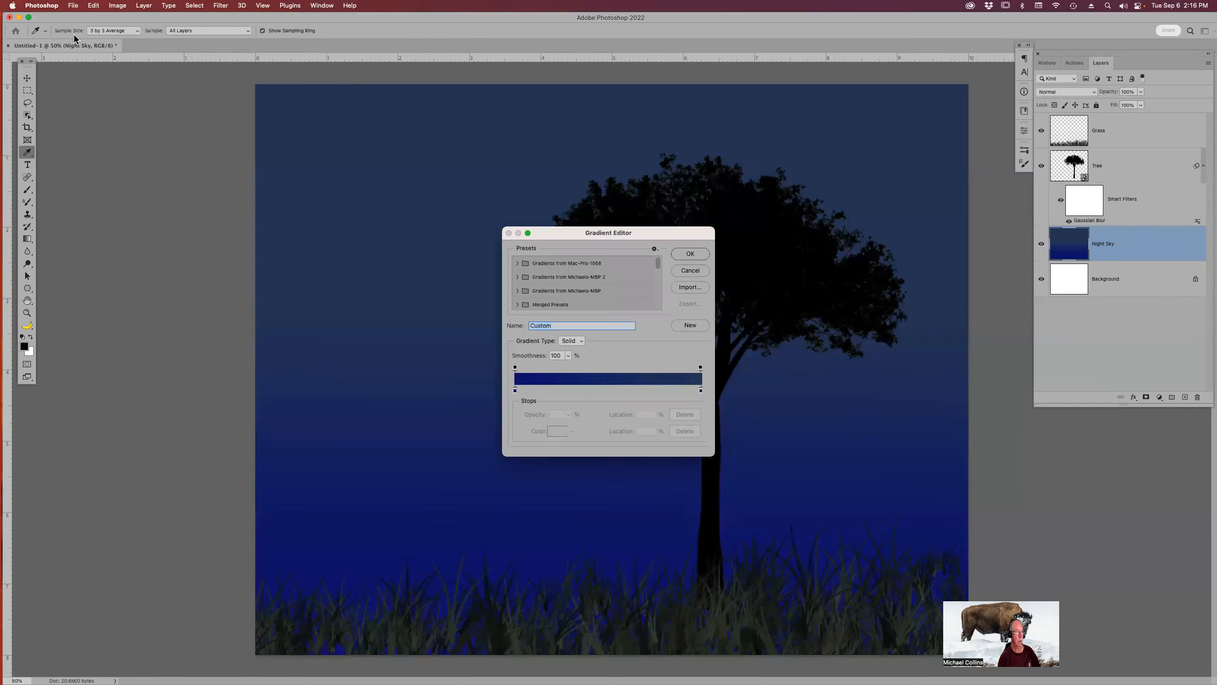
{"action": "left_click", "coordinate": [516, 390]}
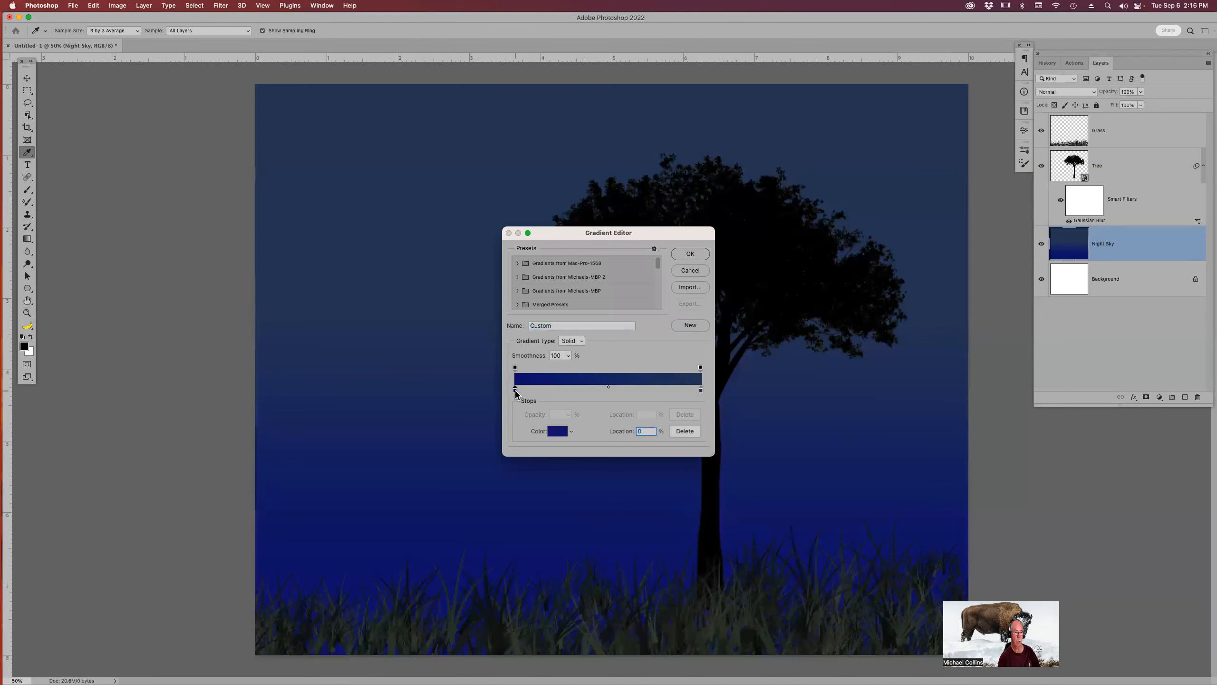
{"action": "left_click", "coordinate": [557, 432]}
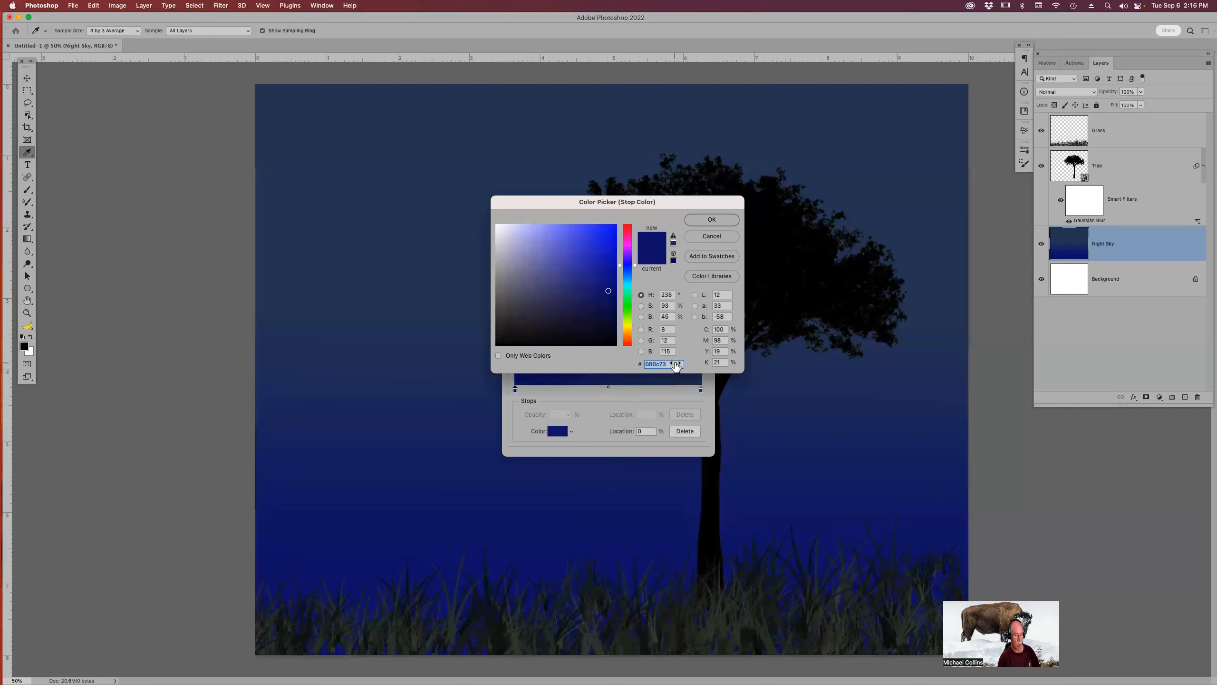
{"action": "left_click", "coordinate": [712, 235]}
{"action": "left_click", "coordinate": [702, 389]}
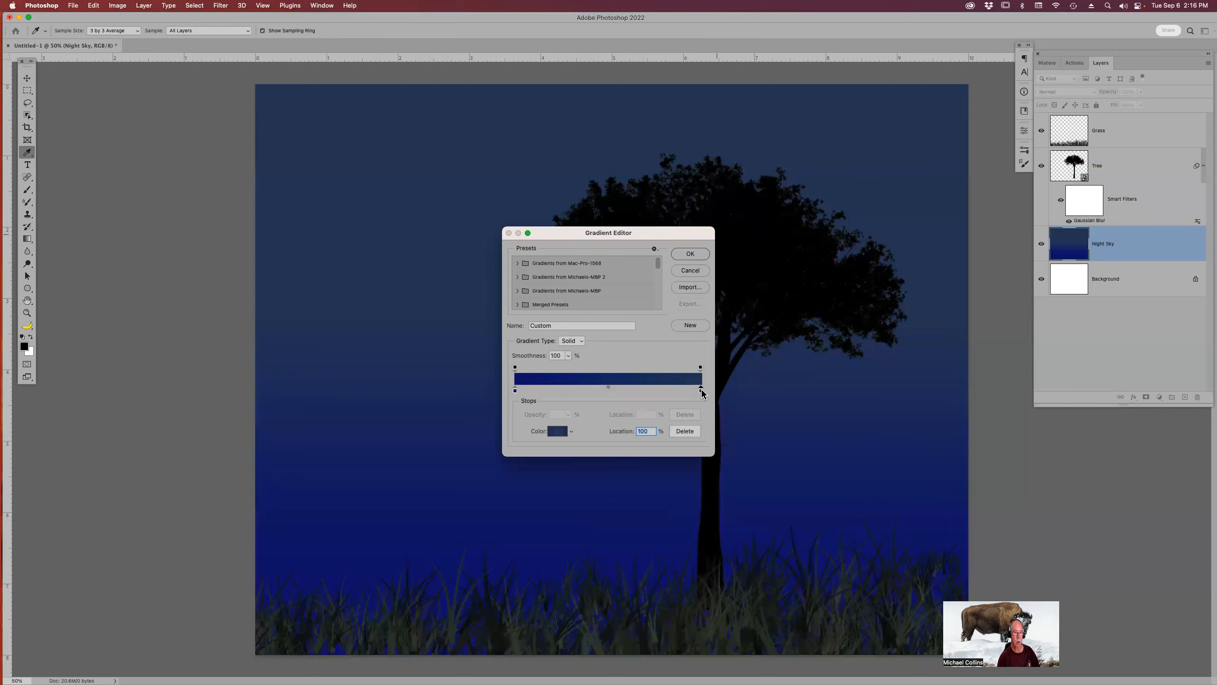
{"action": "double_click", "coordinate": [702, 389]}
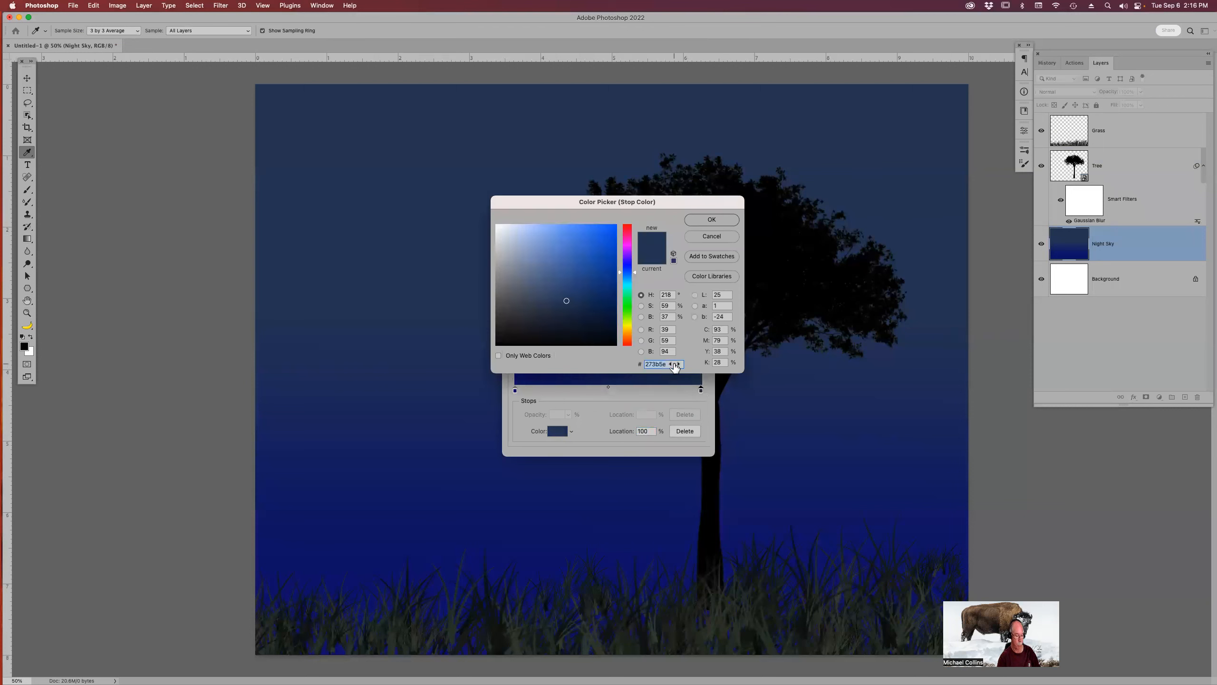
{"action": "key", "text": "super+v"}
{"action": "left_click", "coordinate": [716, 220]}
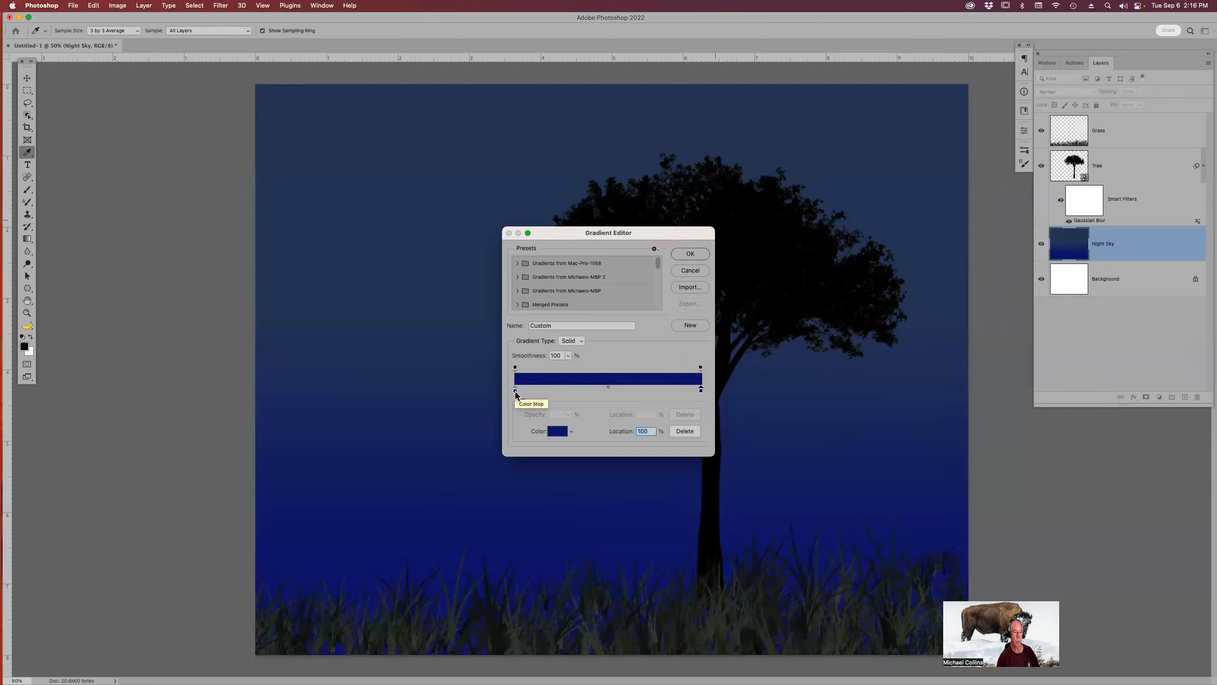
Set the left color stop to a golden yellow, #ad8c07, and accept the gradient.
{"action": "double_click", "coordinate": [515, 391]}
{"action": "left_click_drag", "start_coordinate": [627, 322], "coordinate": [629, 336]}
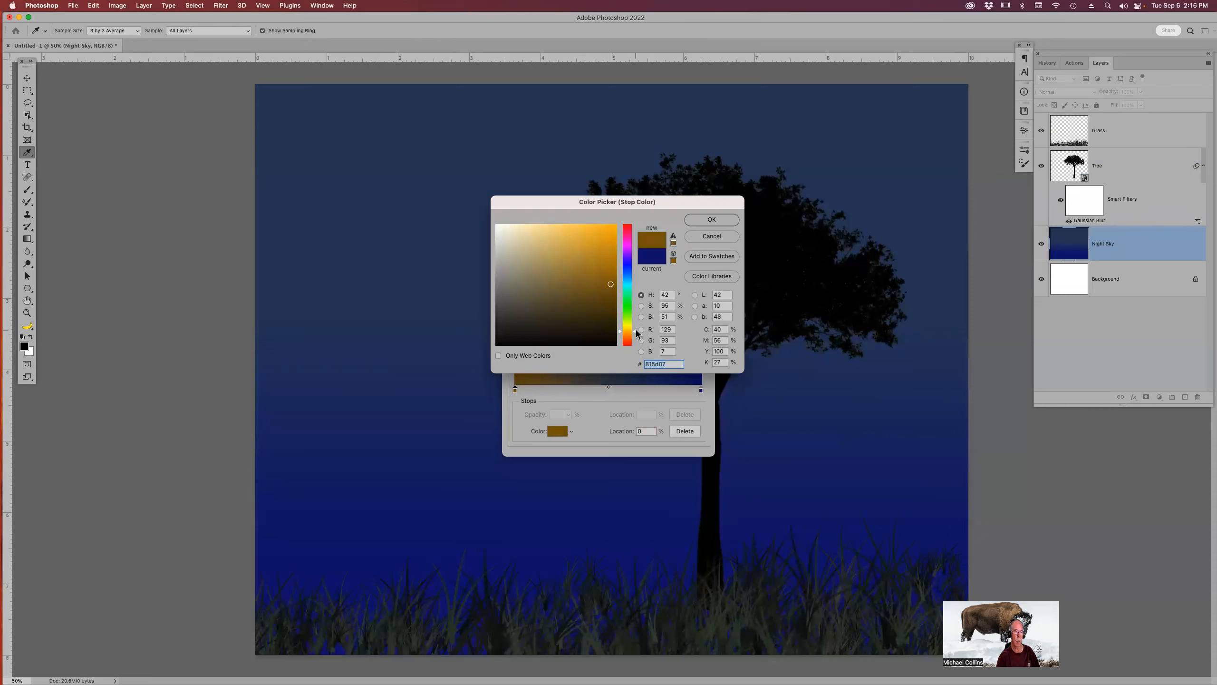
{"action": "left_click_drag", "start_coordinate": [635, 332], "coordinate": [636, 334]}
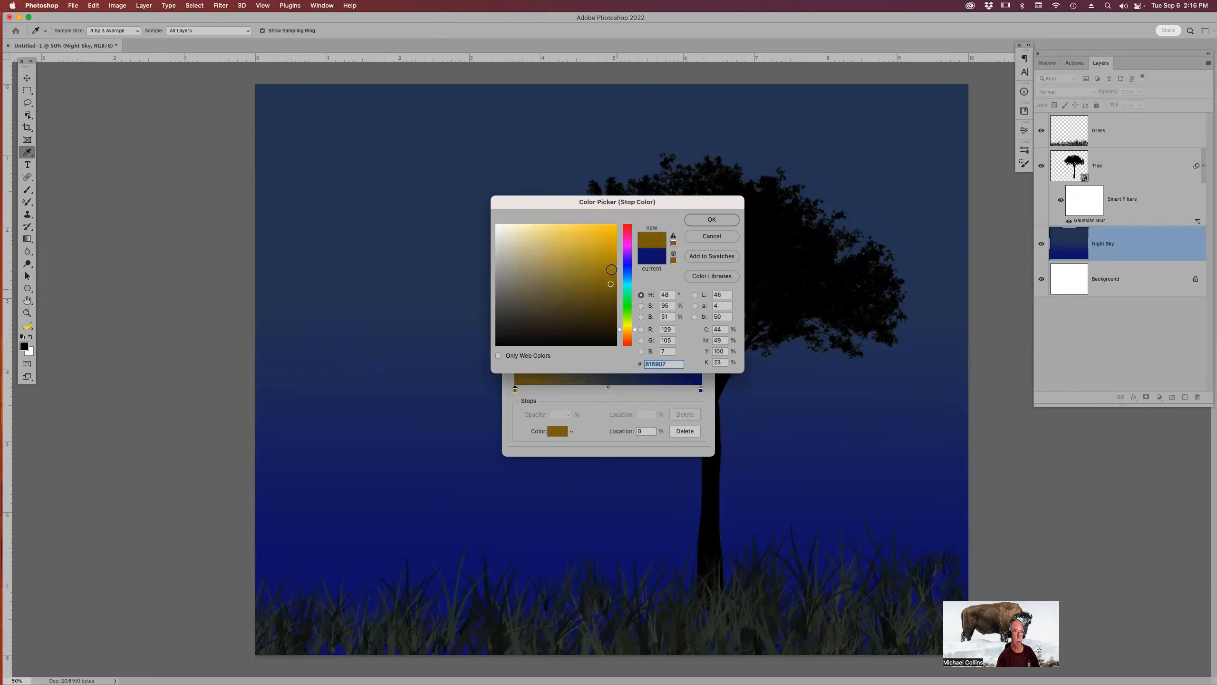
{"action": "left_click", "coordinate": [614, 229]}
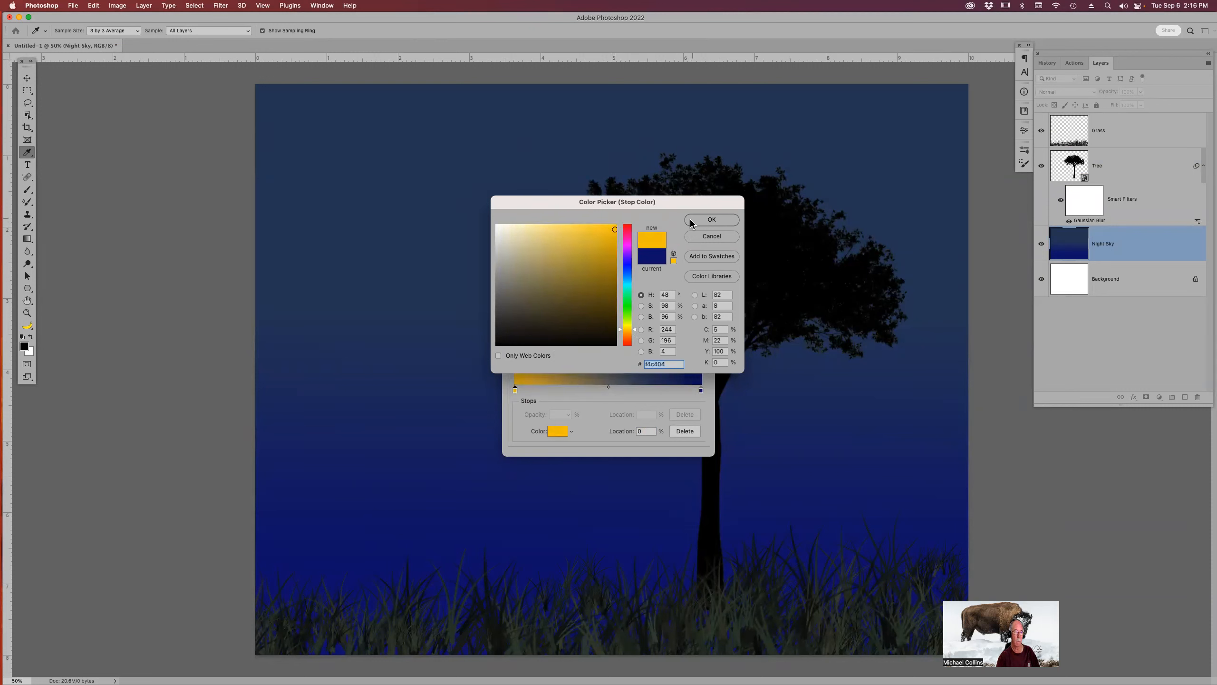
{"action": "left_click", "coordinate": [611, 261]}
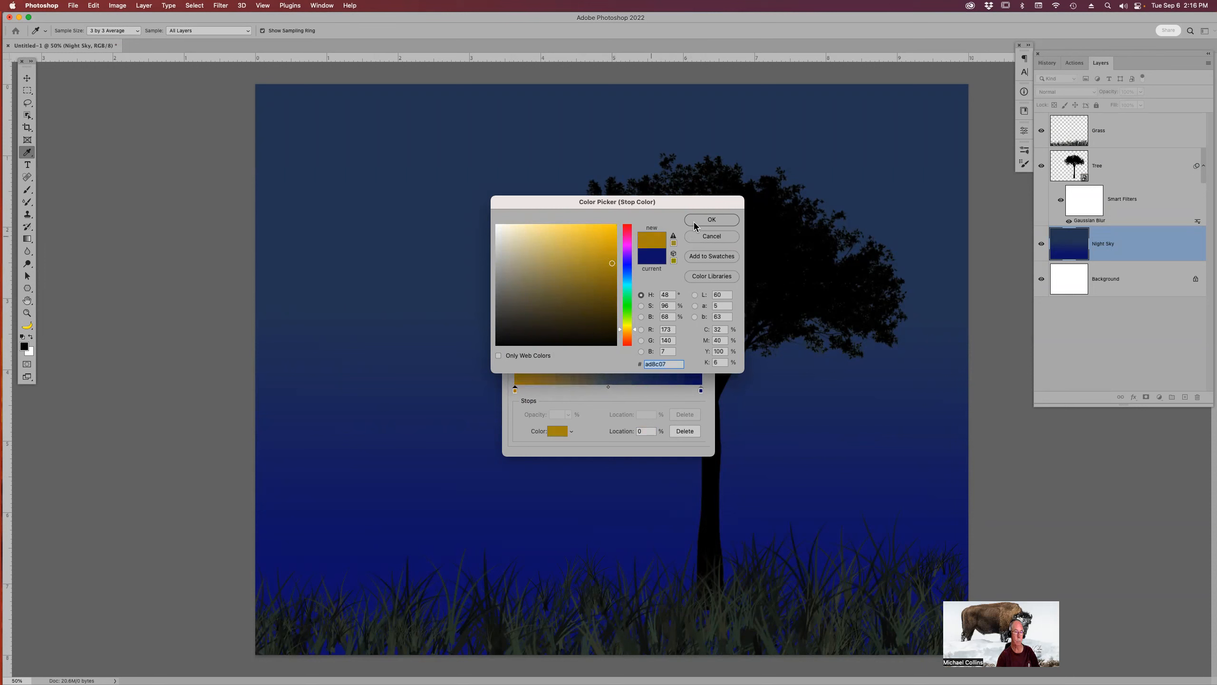
{"action": "left_click", "coordinate": [712, 219]}
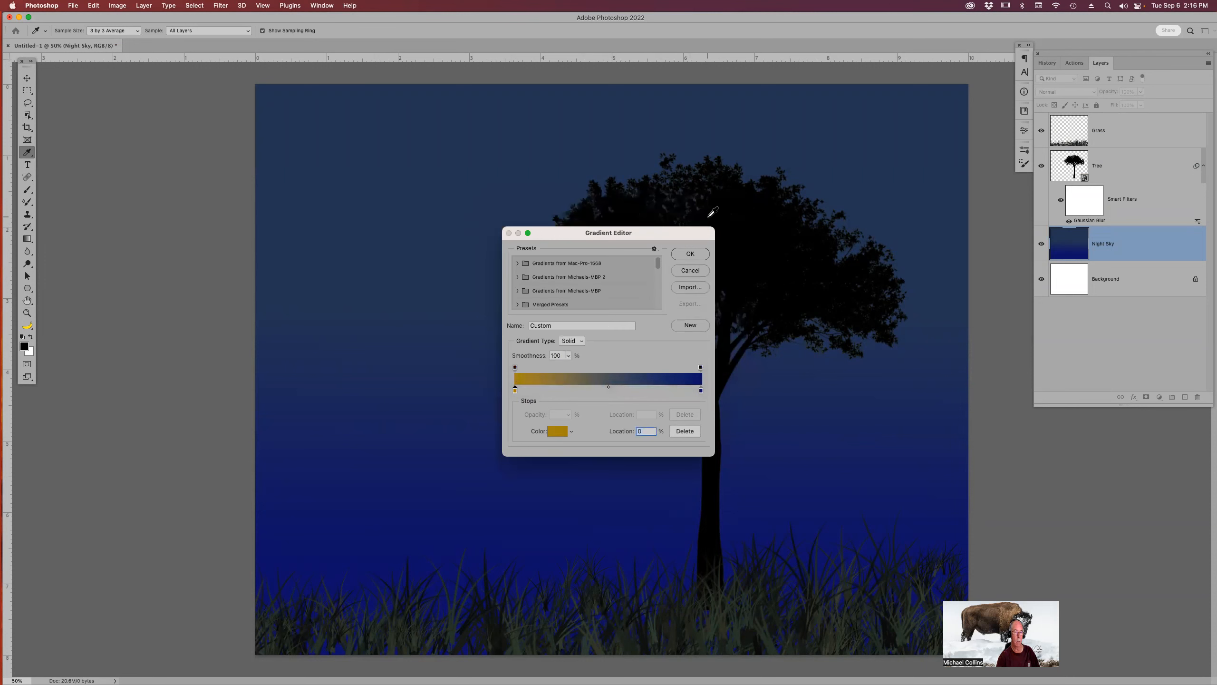
{"action": "left_click", "coordinate": [690, 254]}
Try drawing the gradient from top to bottom, then undo it.
{"action": "left_click_drag", "start_coordinate": [571, 131], "coordinate": [563, 546]}
{"action": "key", "text": "super+z"}
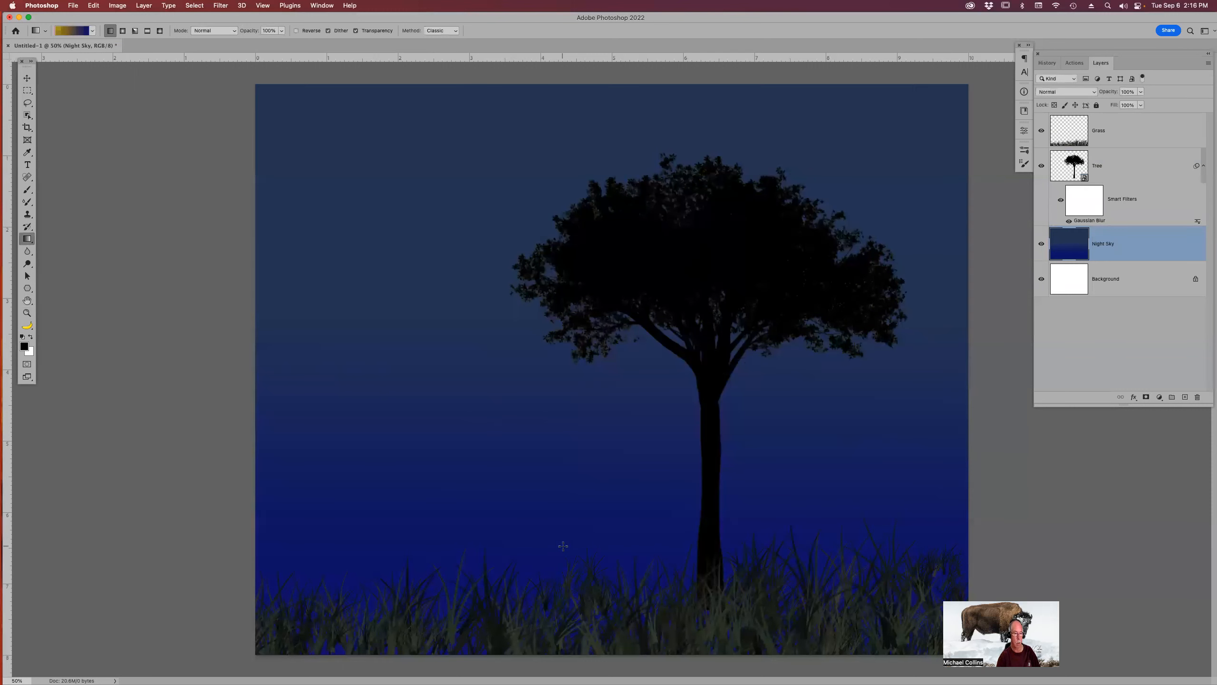
Redraw the gradient upward from the canvas bottom so gold sits at the horizon fading into navy.
{"action": "left_click_drag", "start_coordinate": [582, 601], "coordinate": [596, 285]}
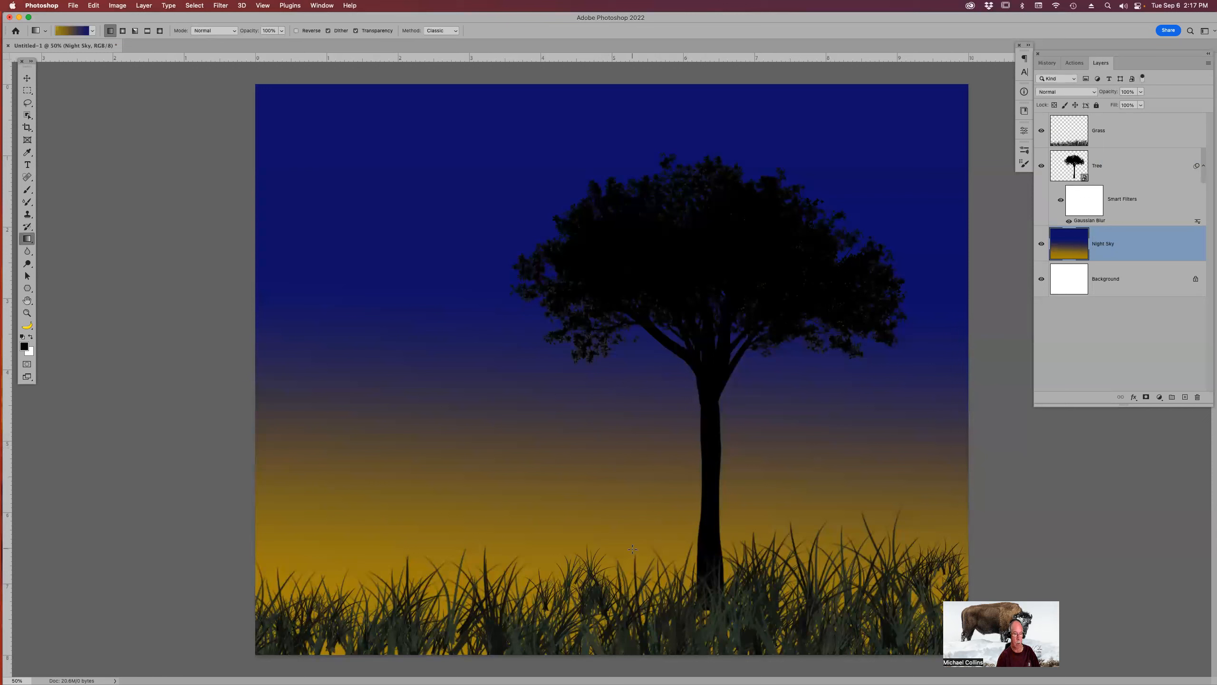
{"action": "left_click_drag", "start_coordinate": [632, 516], "coordinate": [634, 350]}
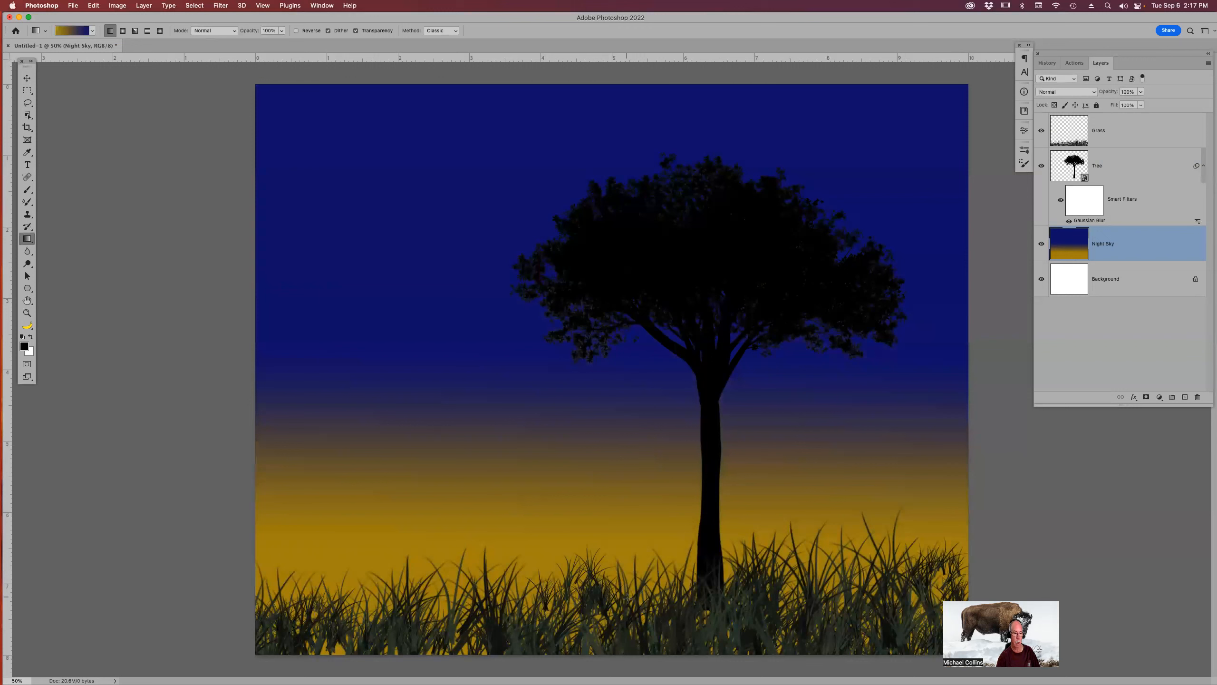
{"action": "left_click_drag", "start_coordinate": [626, 487], "coordinate": [634, 204]}
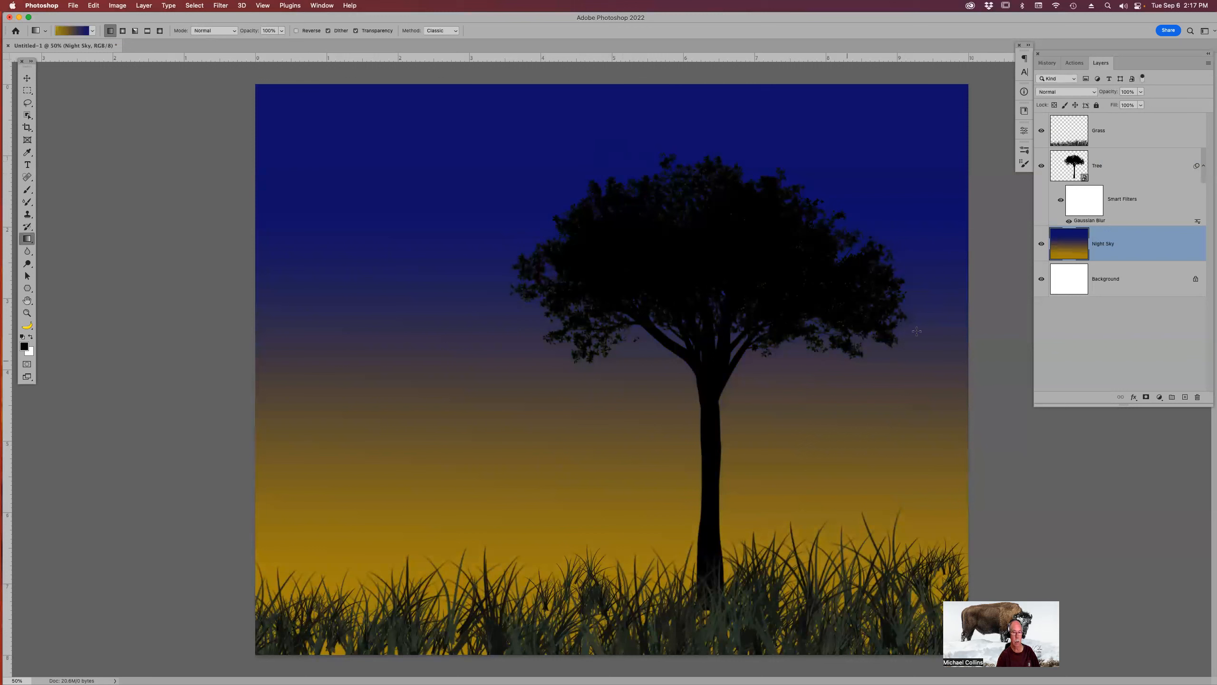
{"action": "mouse_move", "coordinate": [728, 251]}
{"action": "left_mouse_down"}
{"action": "mouse_move", "coordinate": [730, 266]}
{"action": "mouse_move", "coordinate": [733, 242]}
{"action": "left_mouse_up"}
{"action": "key", "text": "v"}
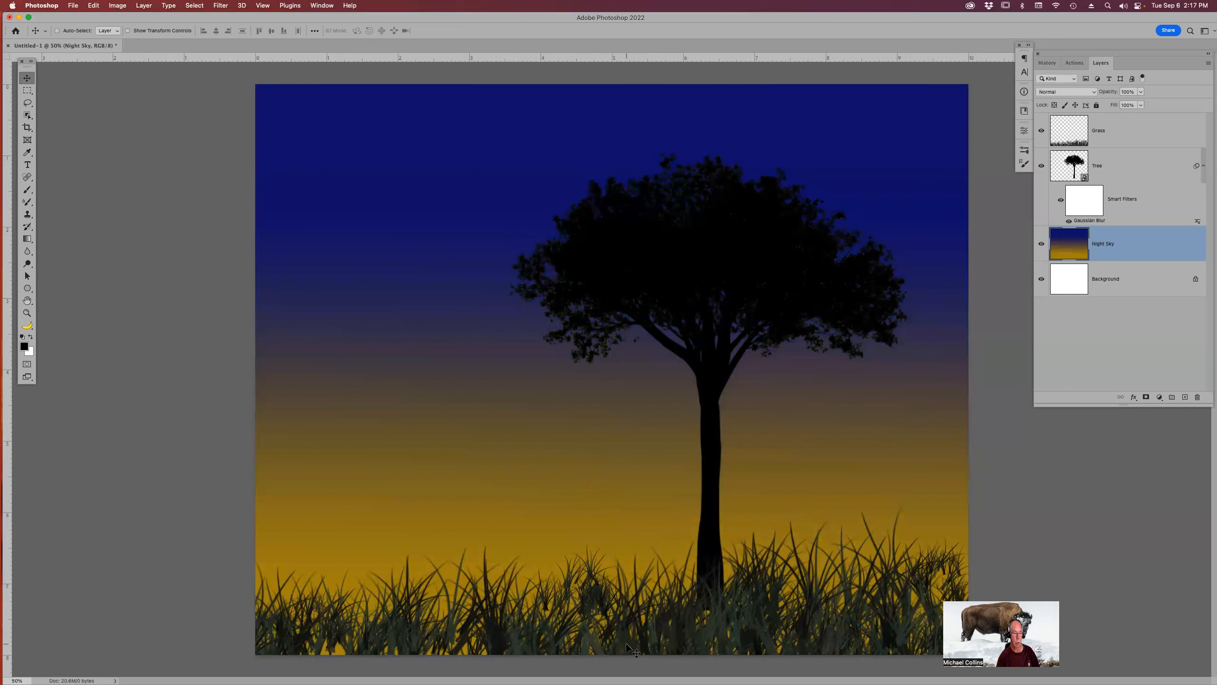
{"action": "key", "text": "g"}
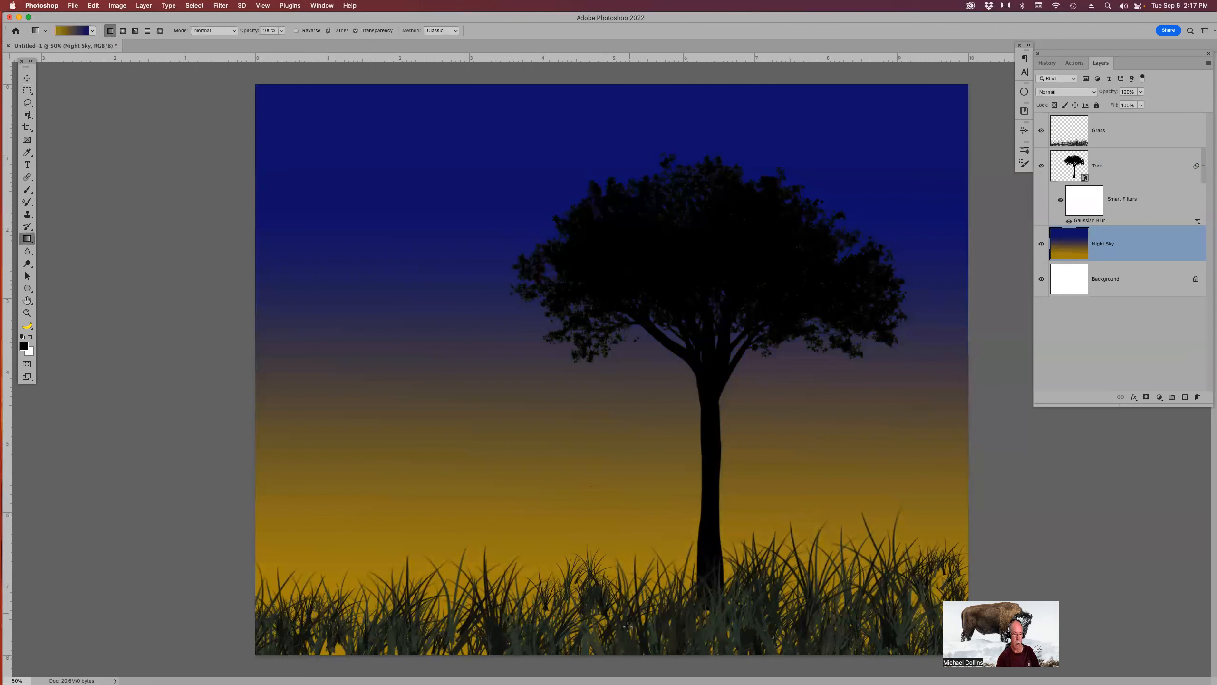
{"action": "left_click_drag", "start_coordinate": [627, 669], "coordinate": [642, 294]}
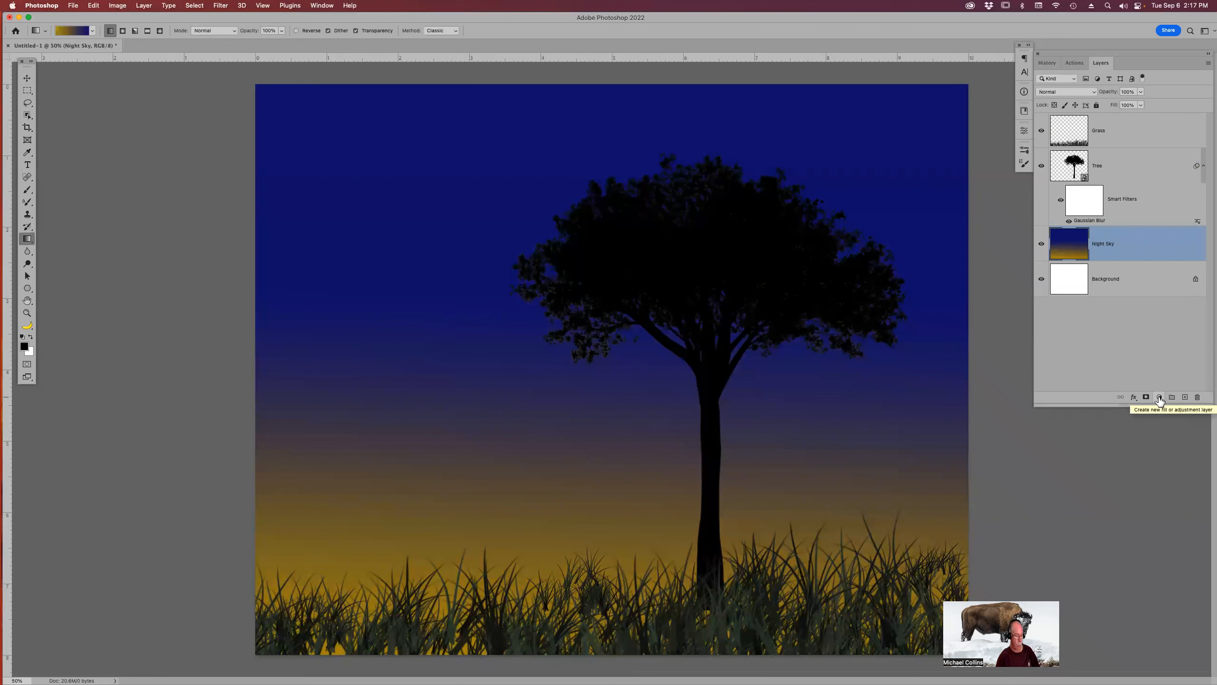
Hide the Night Sky layer and add a Gradient fill layer above the Background layer.
{"action": "left_click", "coordinate": [1041, 244]}
{"action": "left_click", "coordinate": [1133, 275]}
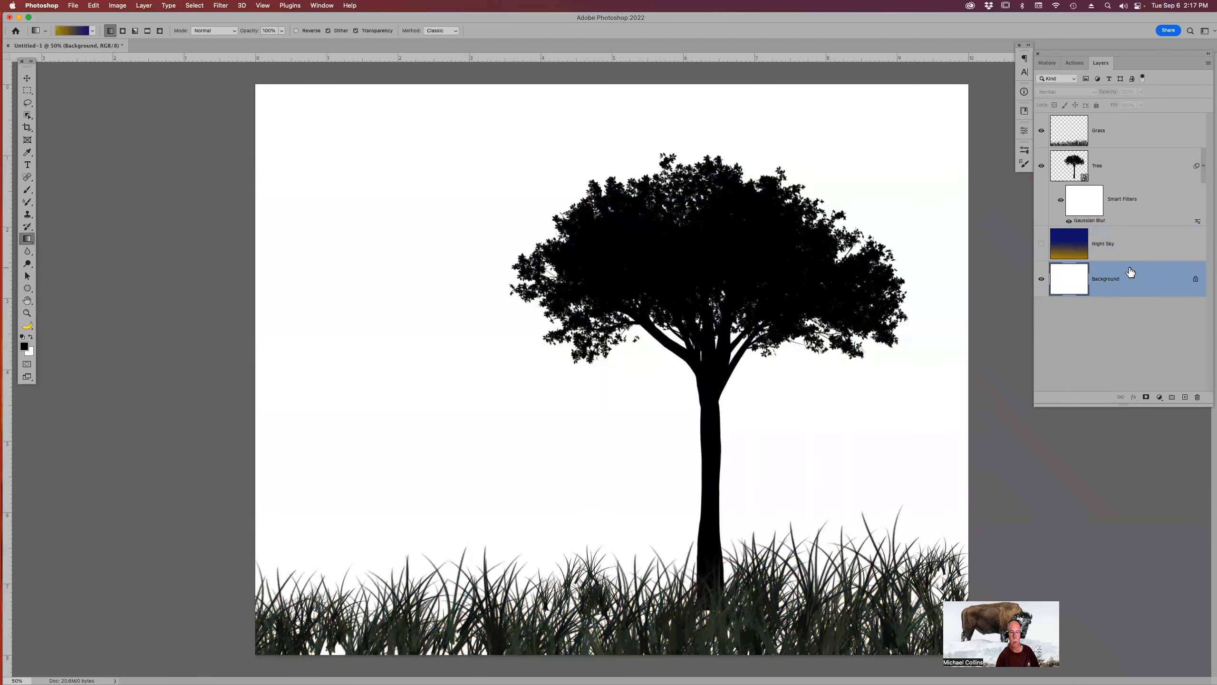
{"action": "left_click", "coordinate": [1160, 397]}
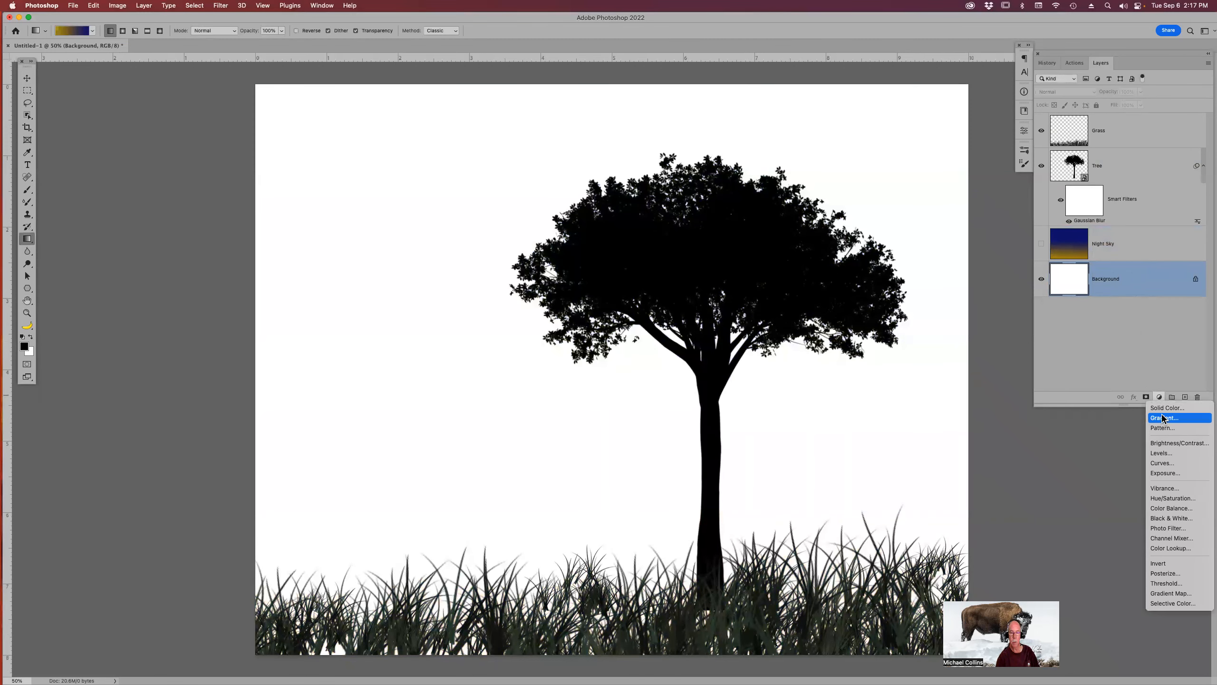
{"action": "left_click", "coordinate": [1164, 417]}
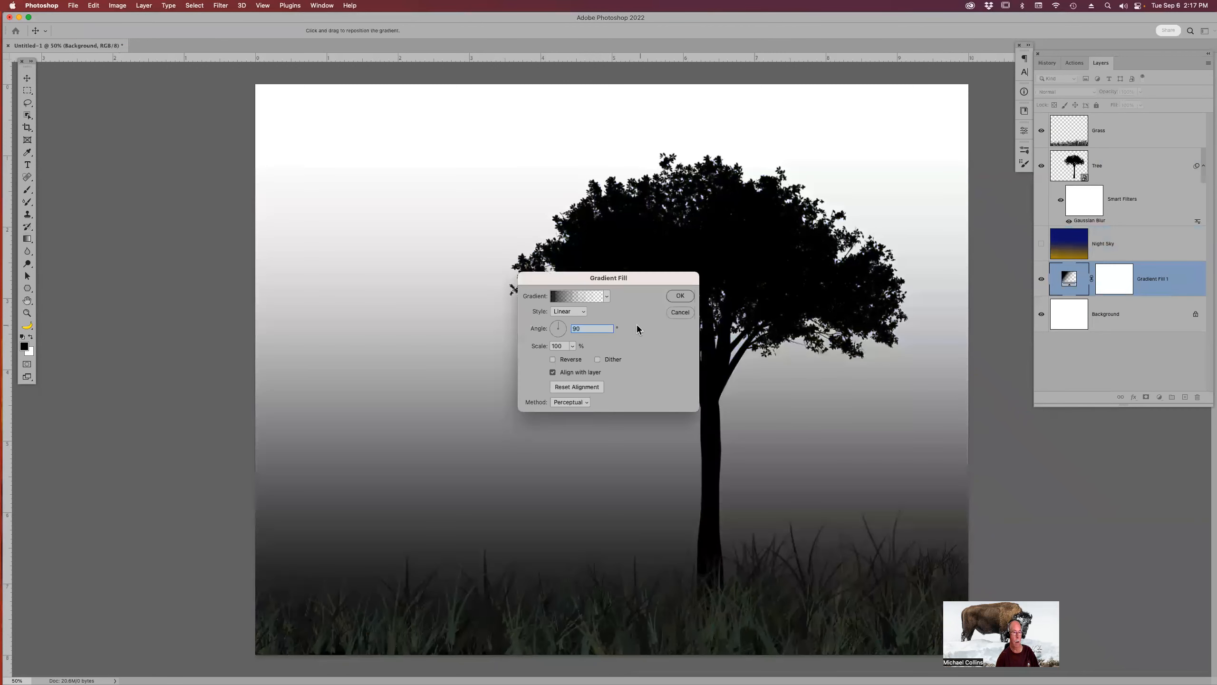
In the fill's gradient editor, set the right color stop to the pasted dark navy hex color.
{"action": "left_click", "coordinate": [578, 299]}
{"action": "left_click", "coordinate": [701, 390]}
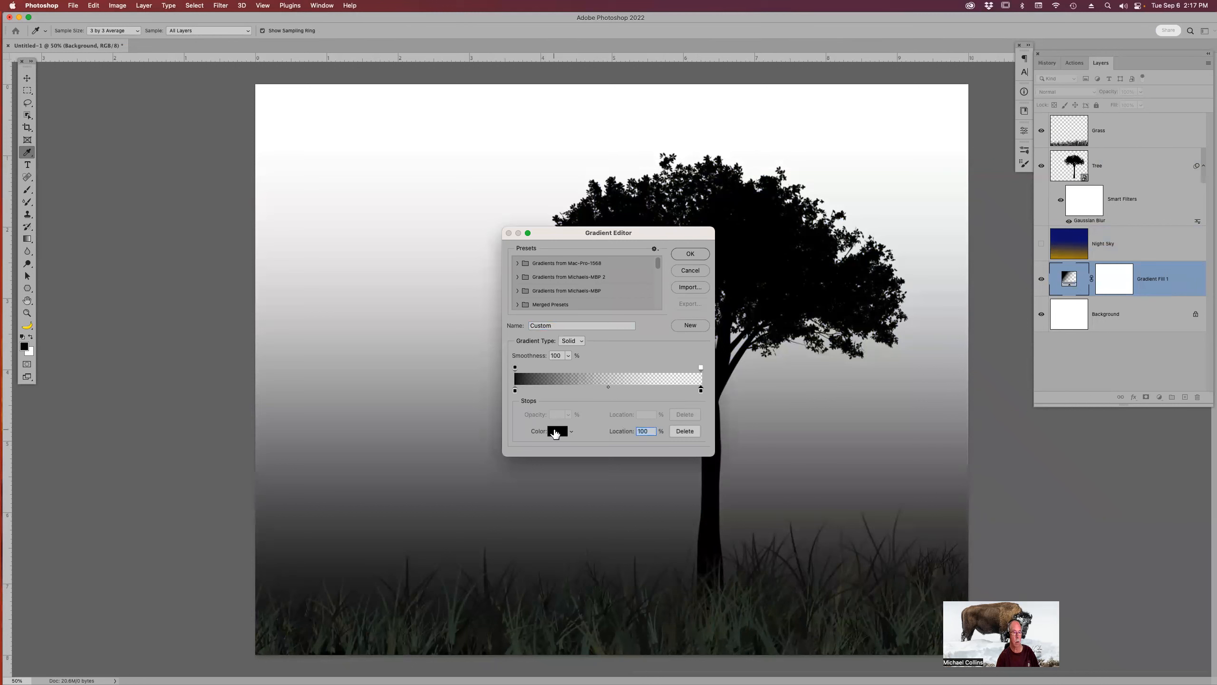
{"action": "left_click", "coordinate": [557, 430]}
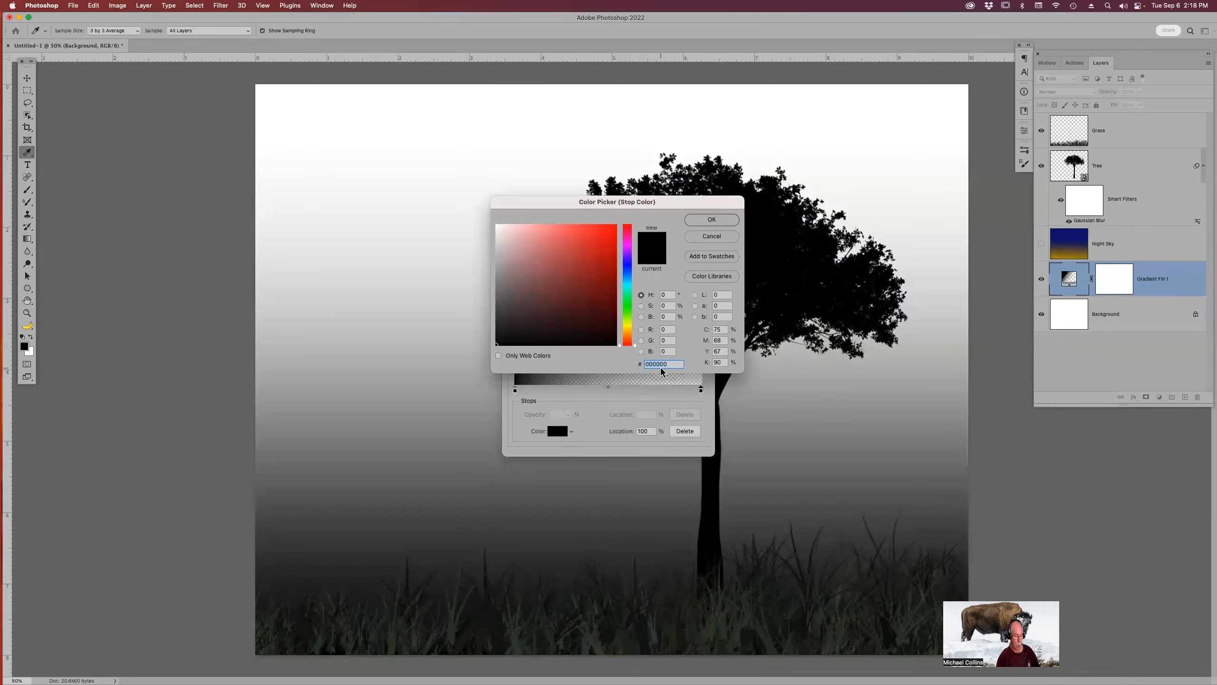
{"action": "type", "text": "080c73"}
{"action": "left_click", "coordinate": [712, 220]}
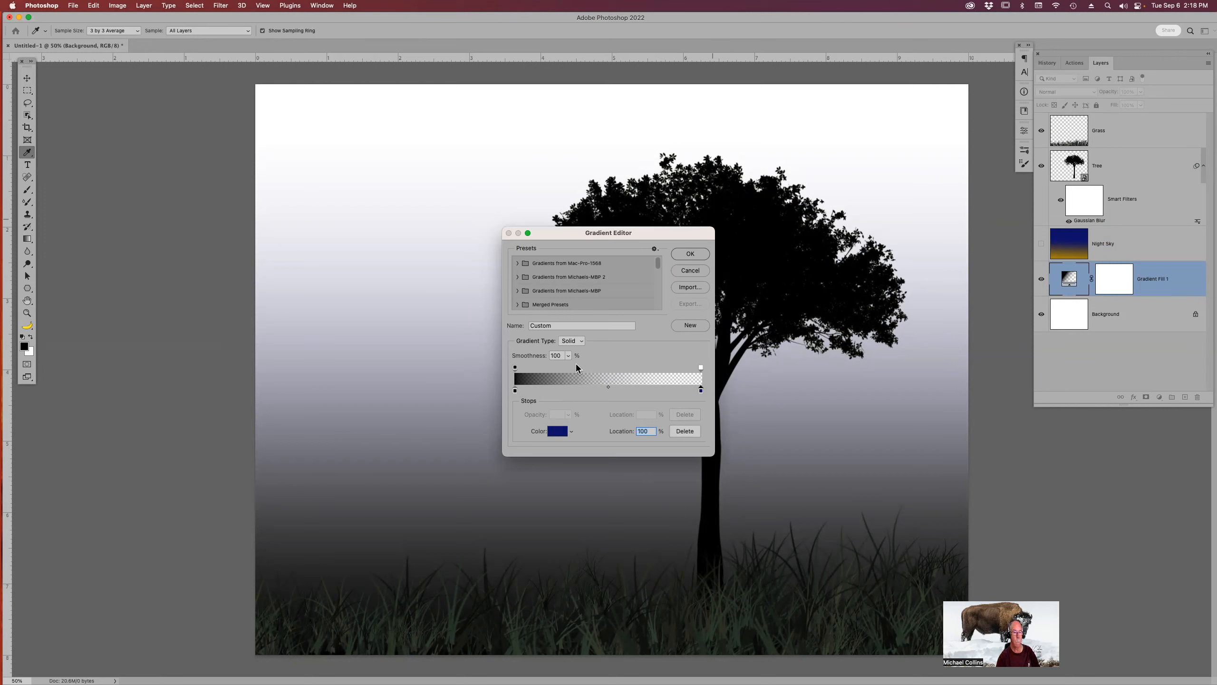
Set the left color stop to a golden yellow, #b49001.
{"action": "left_click", "coordinate": [514, 389]}
{"action": "double_click", "coordinate": [515, 390]}
{"action": "left_click_drag", "start_coordinate": [634, 345], "coordinate": [635, 329]}
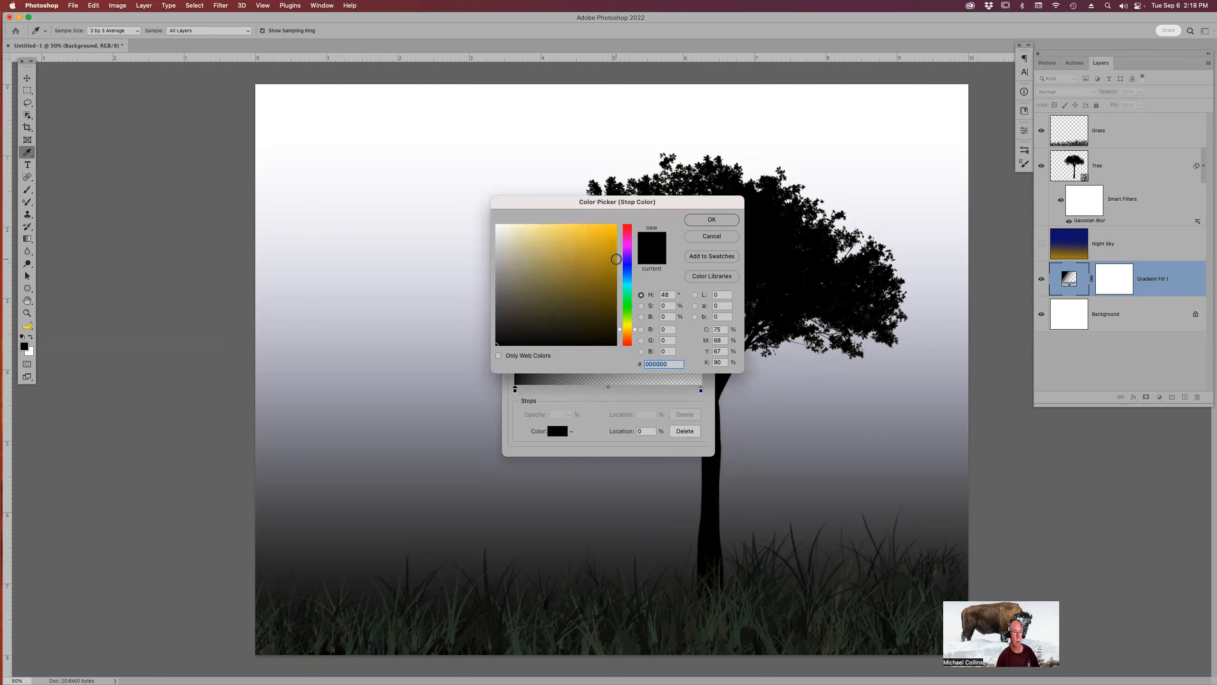
{"action": "left_click", "coordinate": [616, 260]}
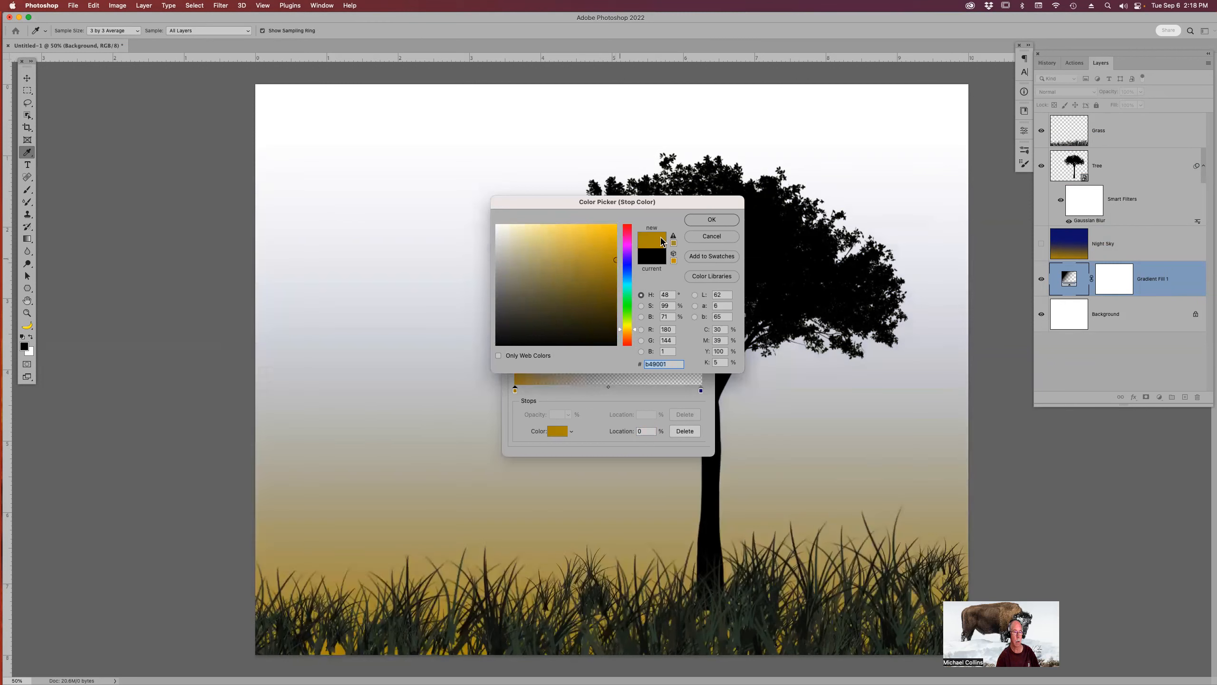
{"action": "left_click", "coordinate": [697, 220]}
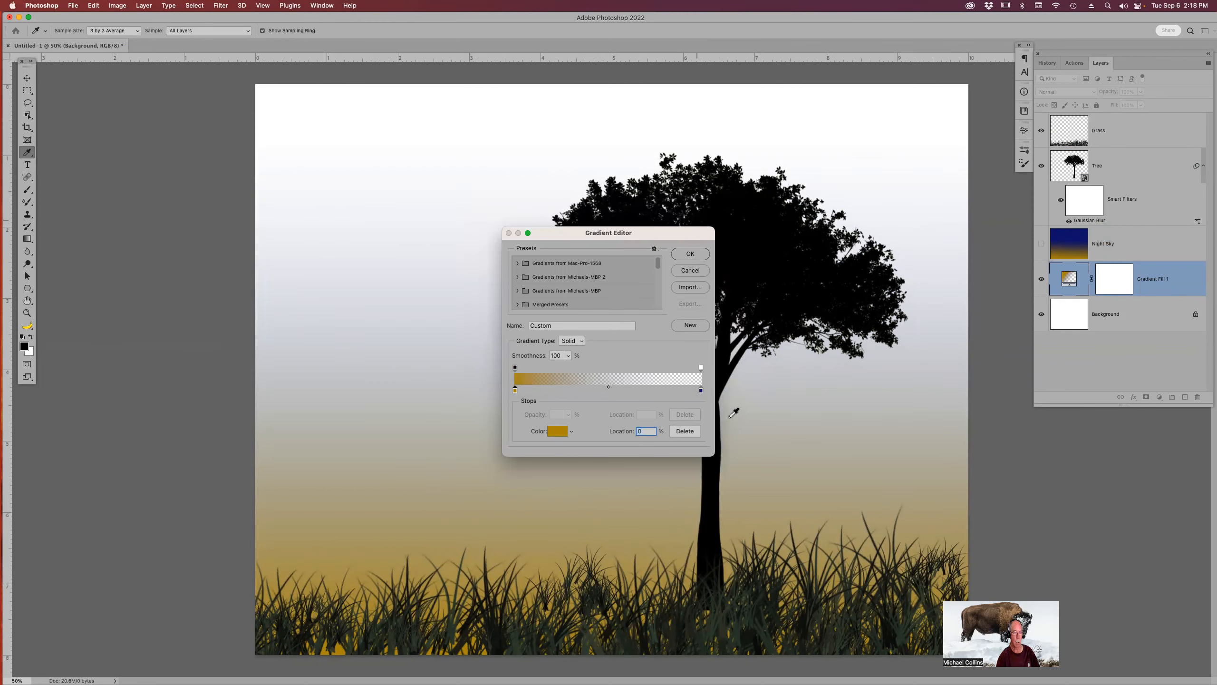
Check the right navy color stop, set the right opacity stop to 100%, and accept the gradient.
{"action": "left_click", "coordinate": [701, 390]}
{"action": "double_click", "coordinate": [701, 391]}
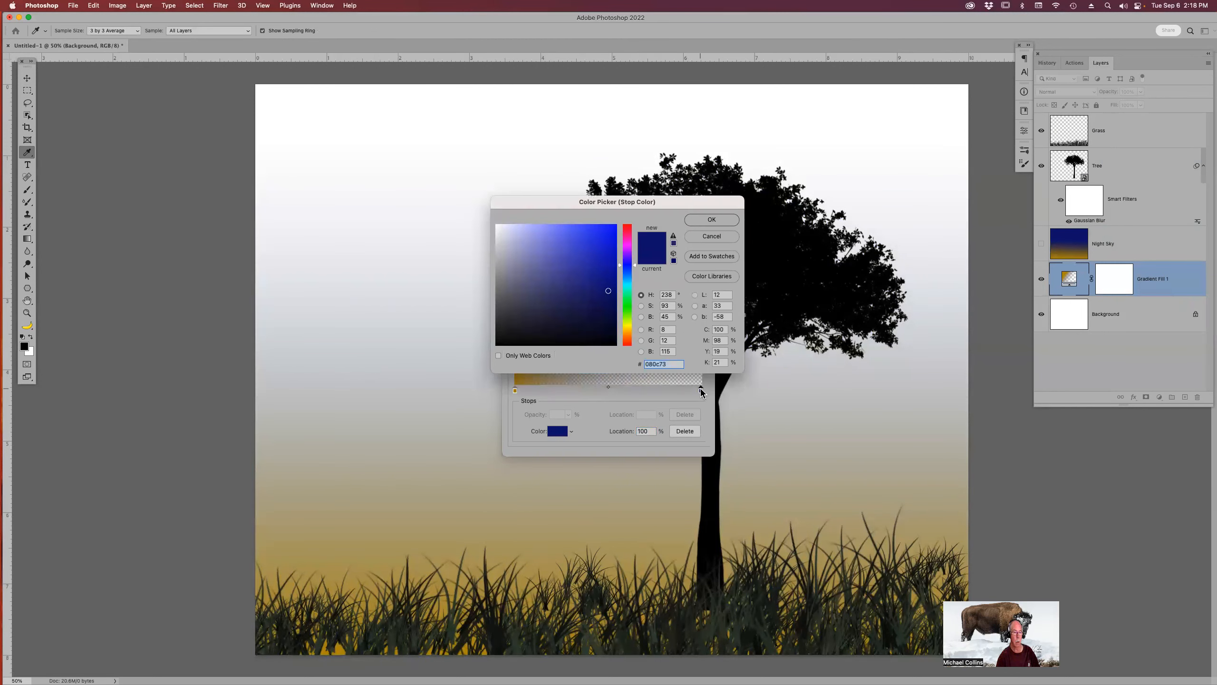
{"action": "left_click", "coordinate": [713, 220]}
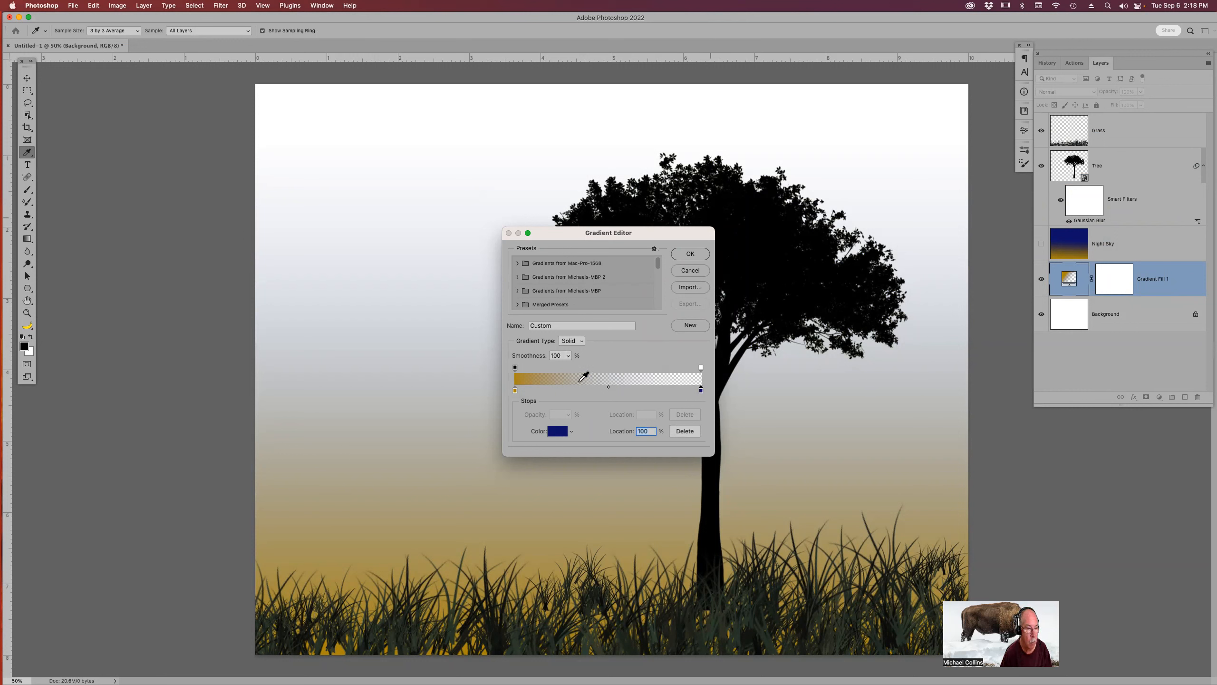
{"action": "left_click", "coordinate": [701, 369]}
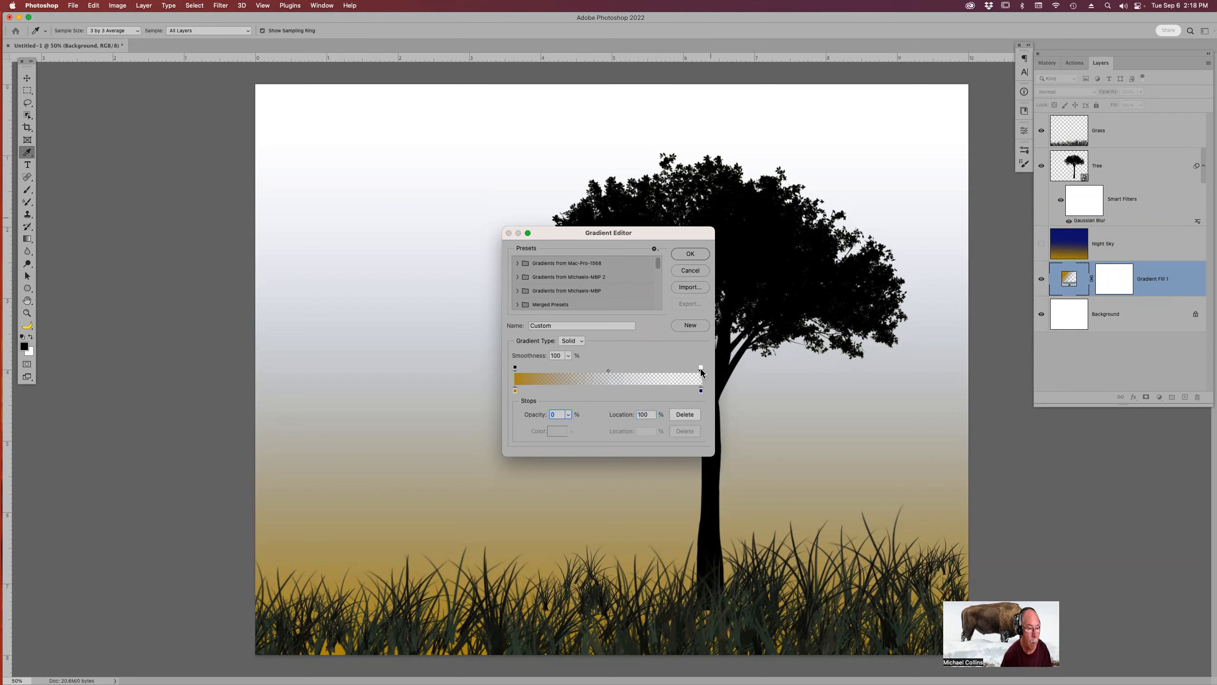
{"action": "left_click_drag", "start_coordinate": [532, 416], "coordinate": [593, 414]}
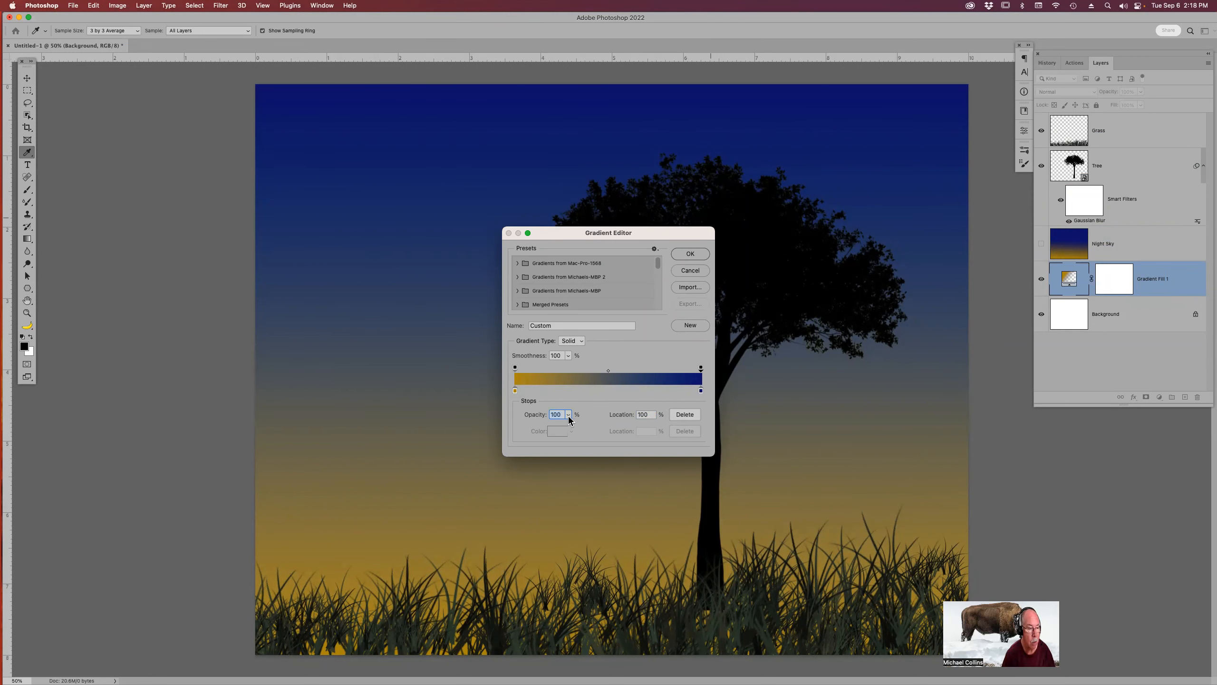
{"action": "left_click_drag", "start_coordinate": [535, 415], "coordinate": [557, 416]}
{"action": "left_click", "coordinate": [697, 254]}
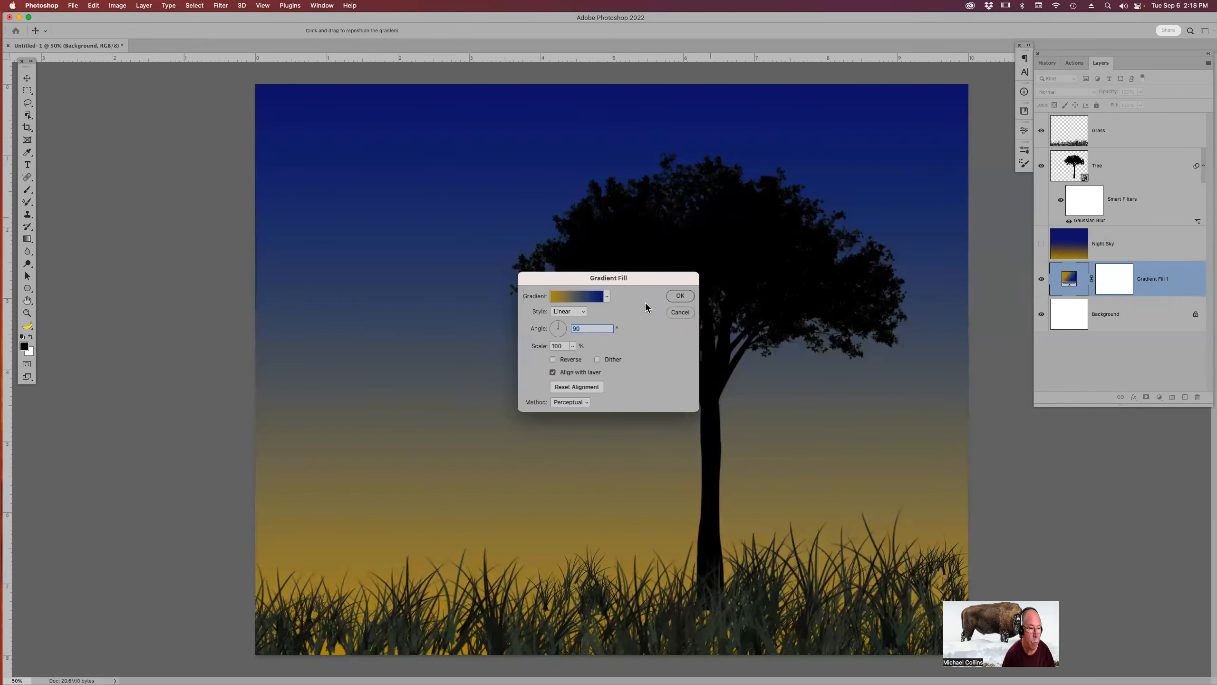
Set the gradient fill angle to 90° with Dither enabled and confirm the fill.
{"action": "left_click_drag", "start_coordinate": [559, 326], "coordinate": [555, 325]}
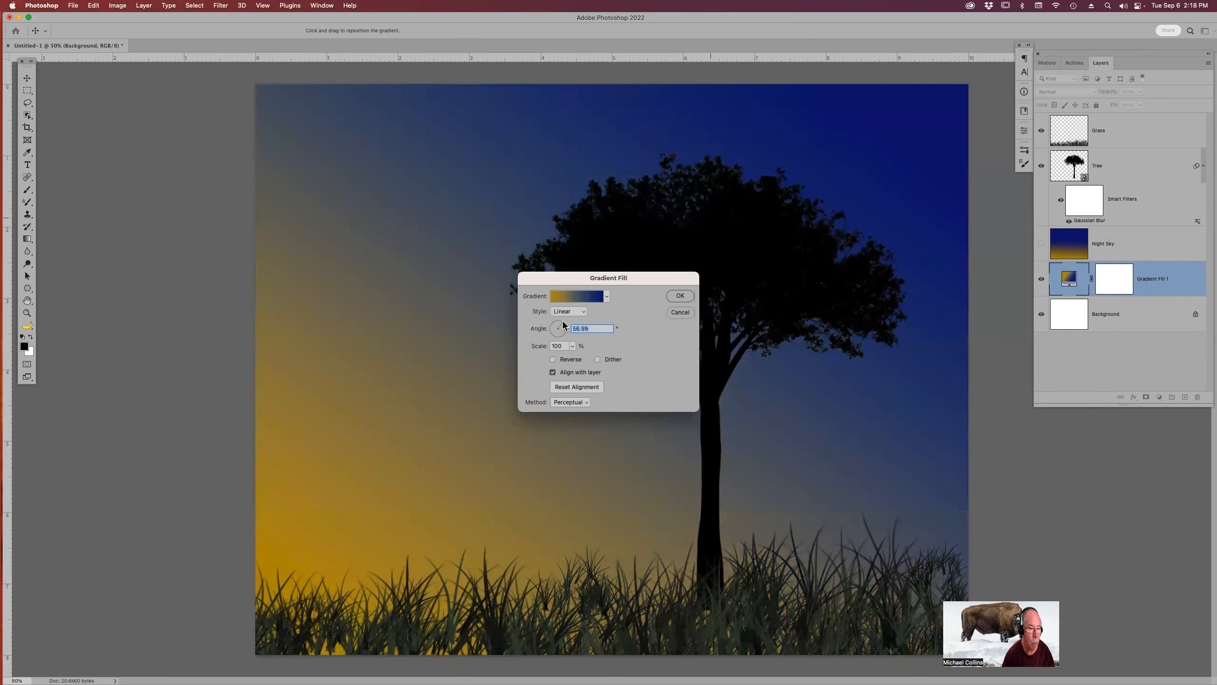
{"action": "left_click_drag", "start_coordinate": [563, 323], "coordinate": [559, 316]}
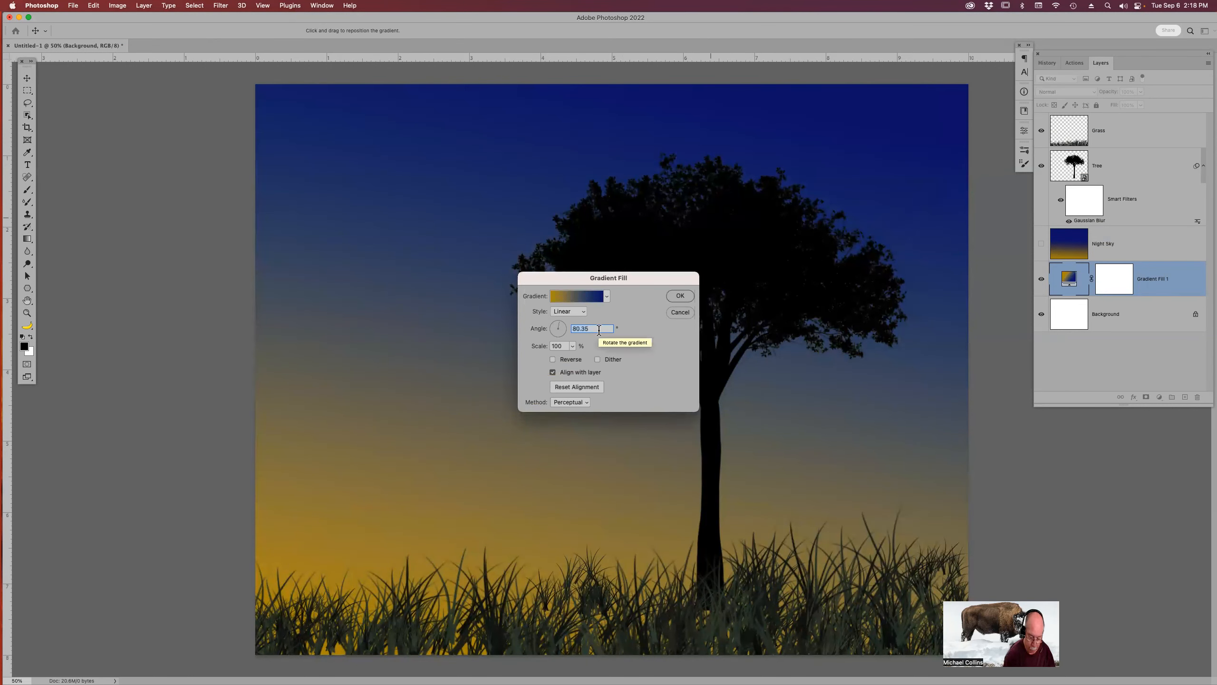
{"action": "type", "text": "90"}
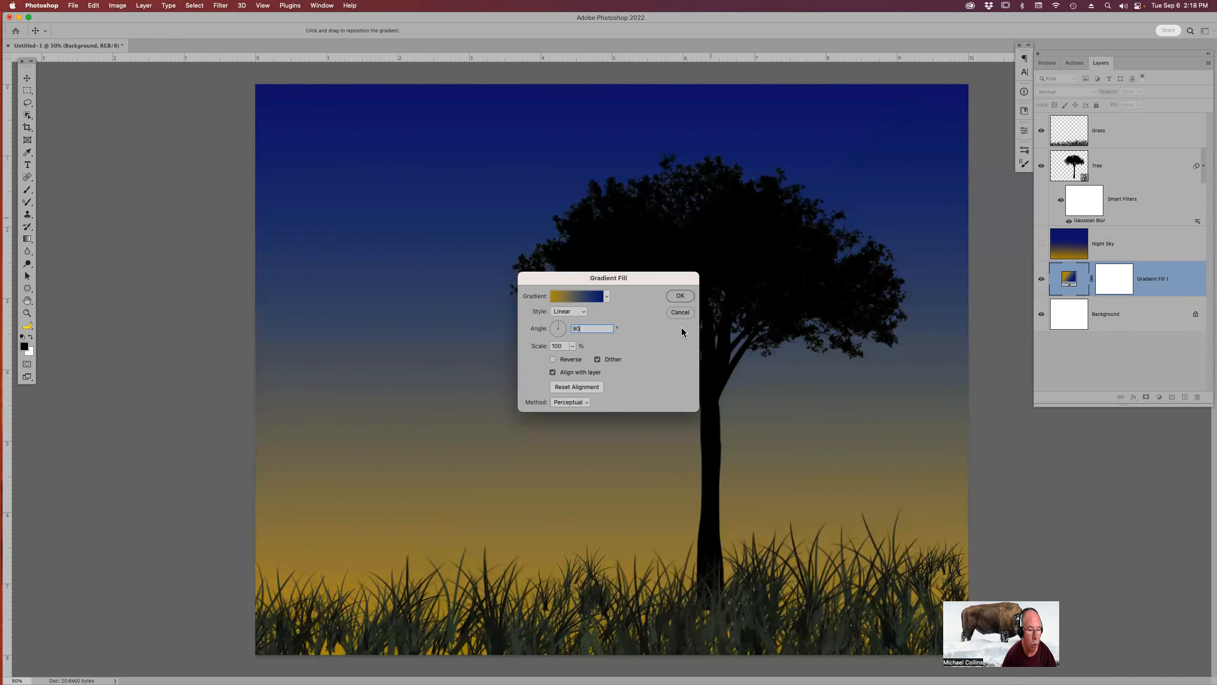
{"action": "left_click", "coordinate": [673, 297]}
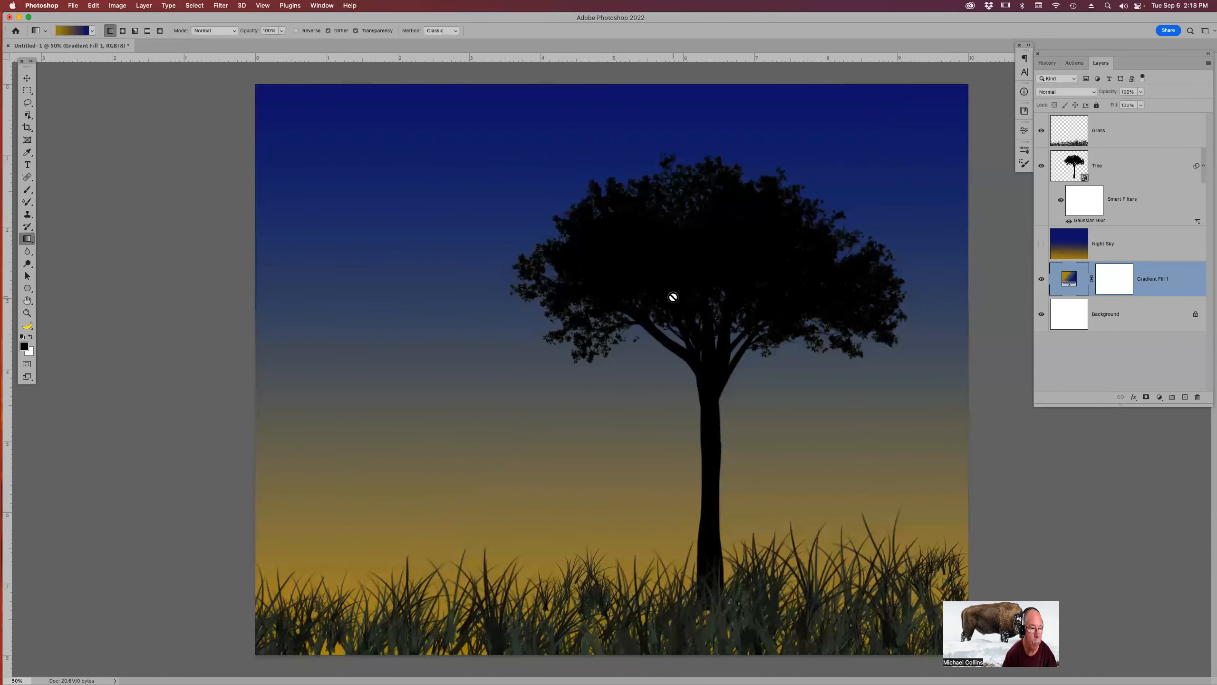
Compare the gradient fill layer with the Night Sky layer by reopening the fill and toggling layer visibility.
{"action": "double_click", "coordinate": [1069, 283]}
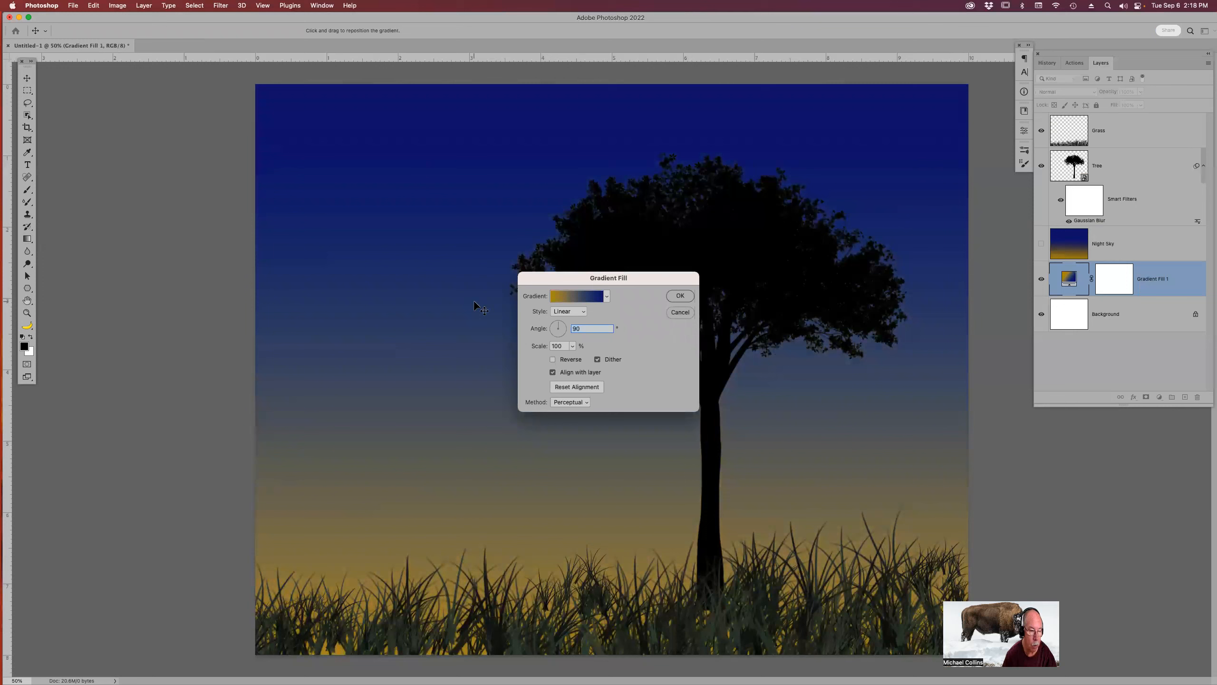
{"action": "left_click", "coordinate": [685, 298]}
{"action": "left_click", "coordinate": [1041, 278]}
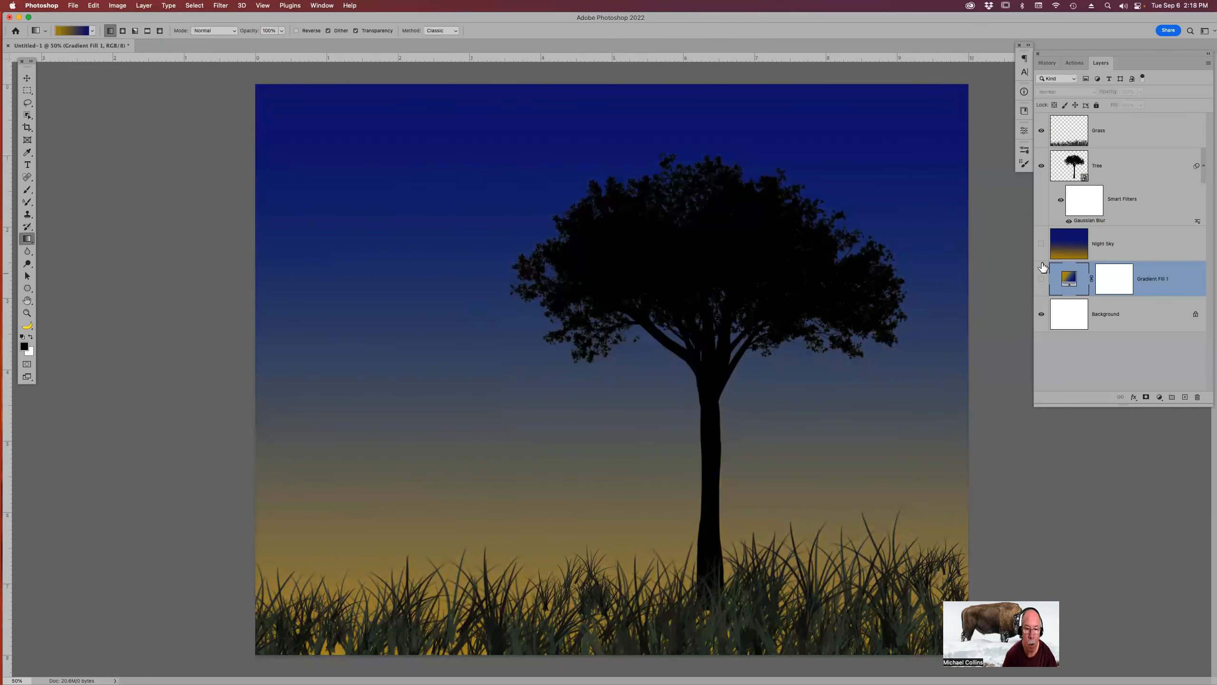
{"action": "left_click", "coordinate": [1041, 244]}
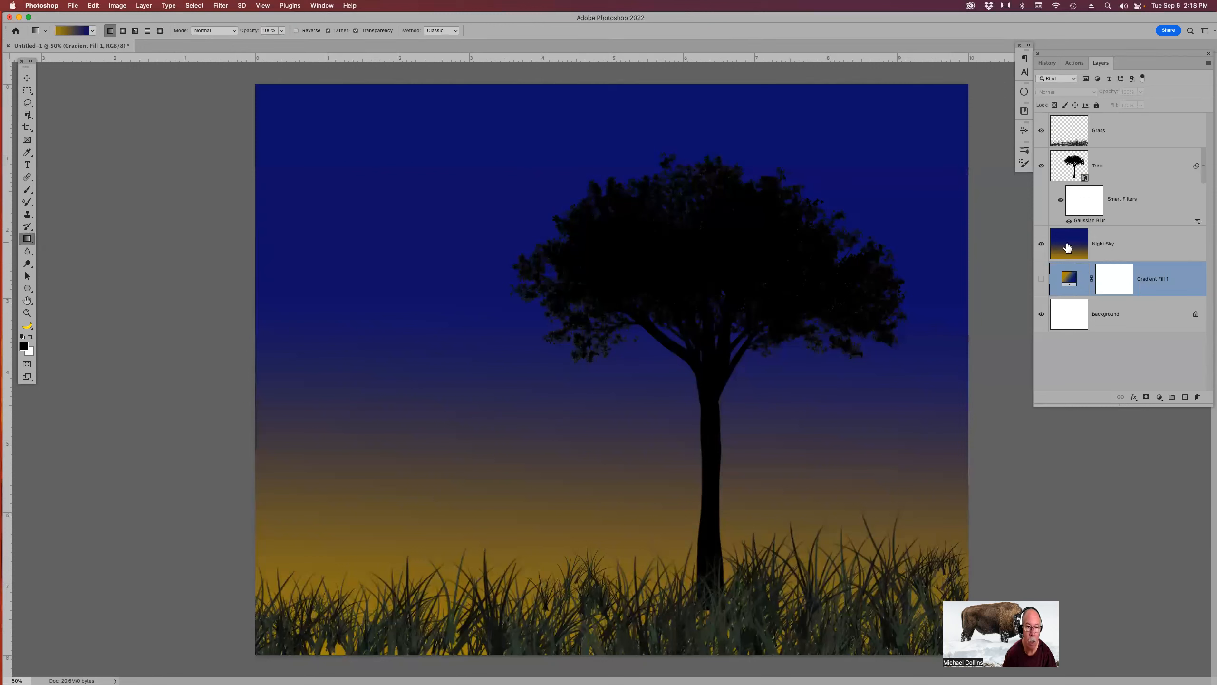
{"action": "left_click", "coordinate": [1109, 251]}
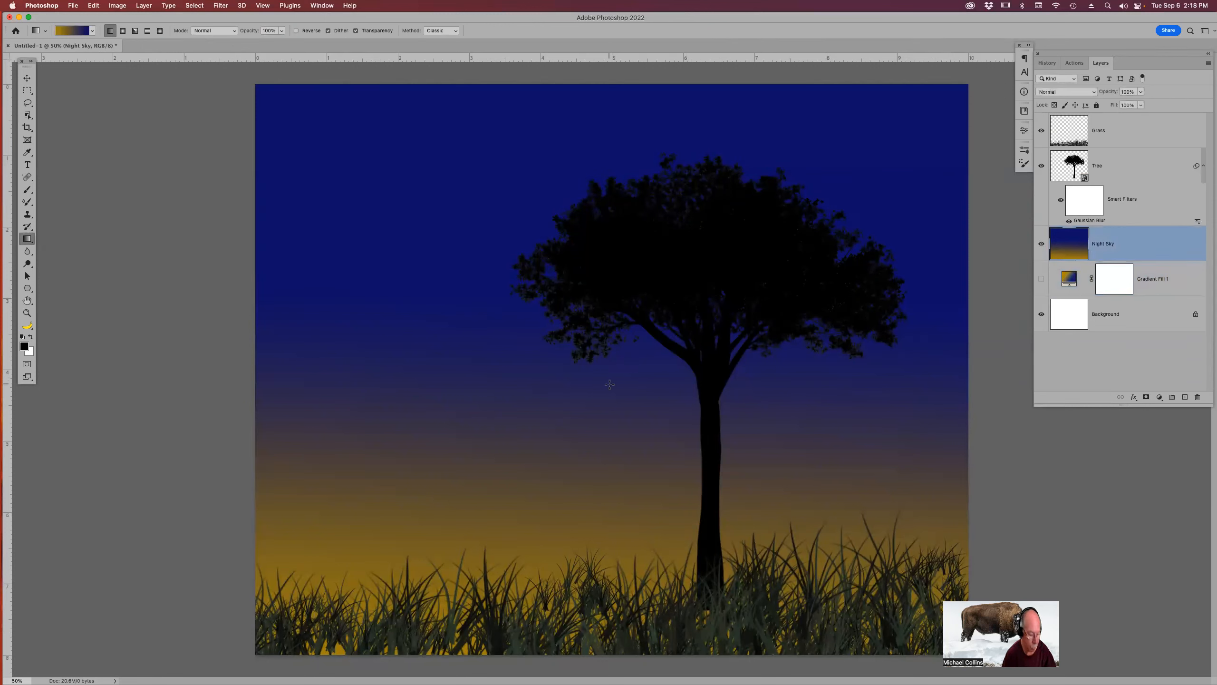
{"action": "key", "text": "v"}
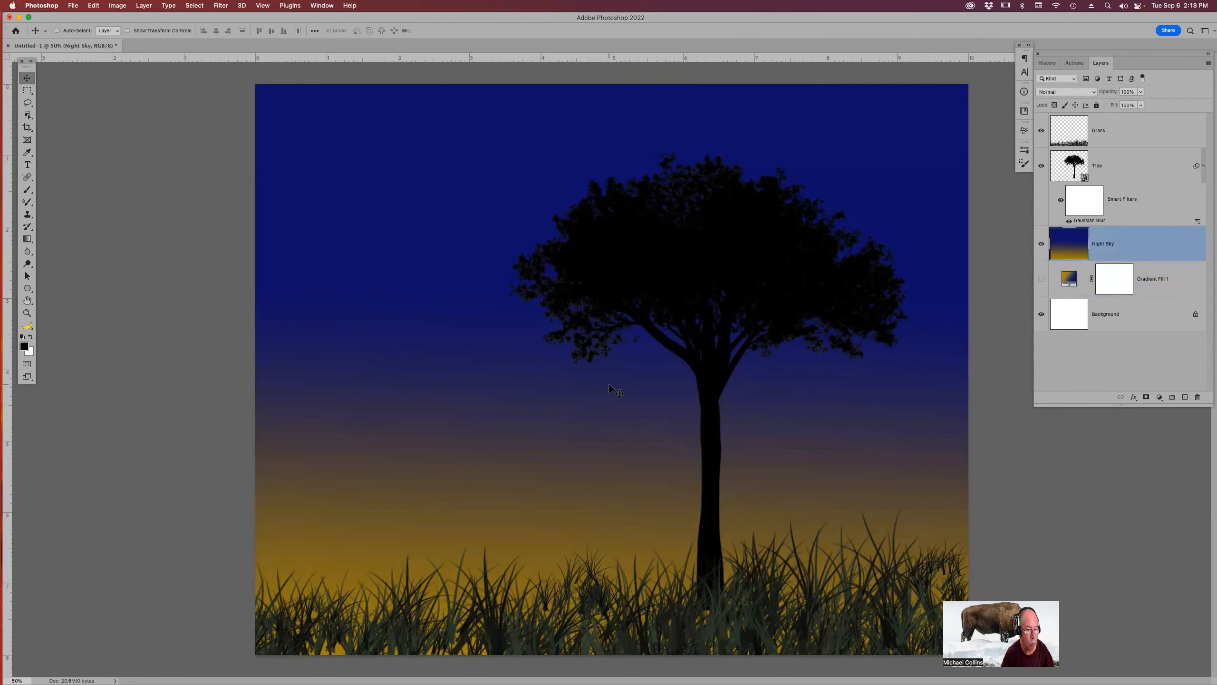
{"action": "mouse_move", "coordinate": [610, 382]}
{"action": "left_mouse_down"}
{"action": "mouse_move", "coordinate": [609, 273]}
{"action": "mouse_move", "coordinate": [608, 387]}
{"action": "left_mouse_up"}
Show the gradient fill layer again and delete the Night Sky layer.
{"action": "left_click", "coordinate": [1042, 254]}
{"action": "left_click", "coordinate": [1042, 278]}
{"action": "left_click_drag", "start_coordinate": [1139, 245], "coordinate": [1197, 397]}
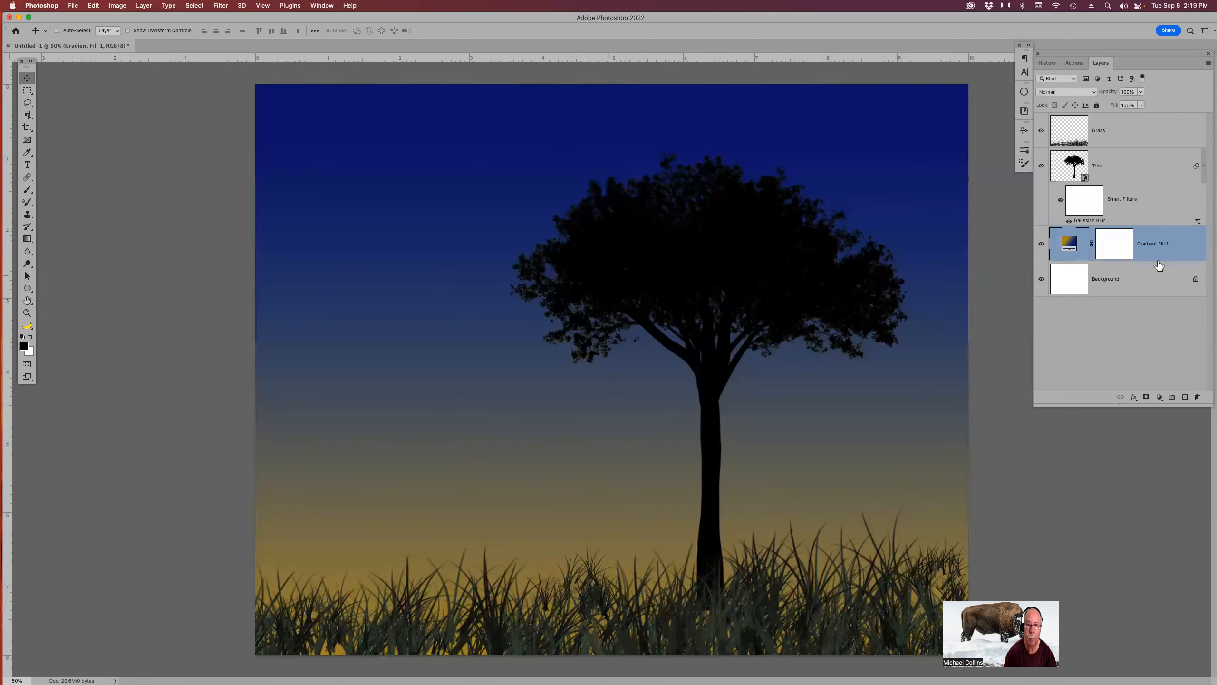
Rename the gradient fill layer as Sky Gradient Fill 1 and review its fill settings.
{"action": "double_click", "coordinate": [1145, 244]}
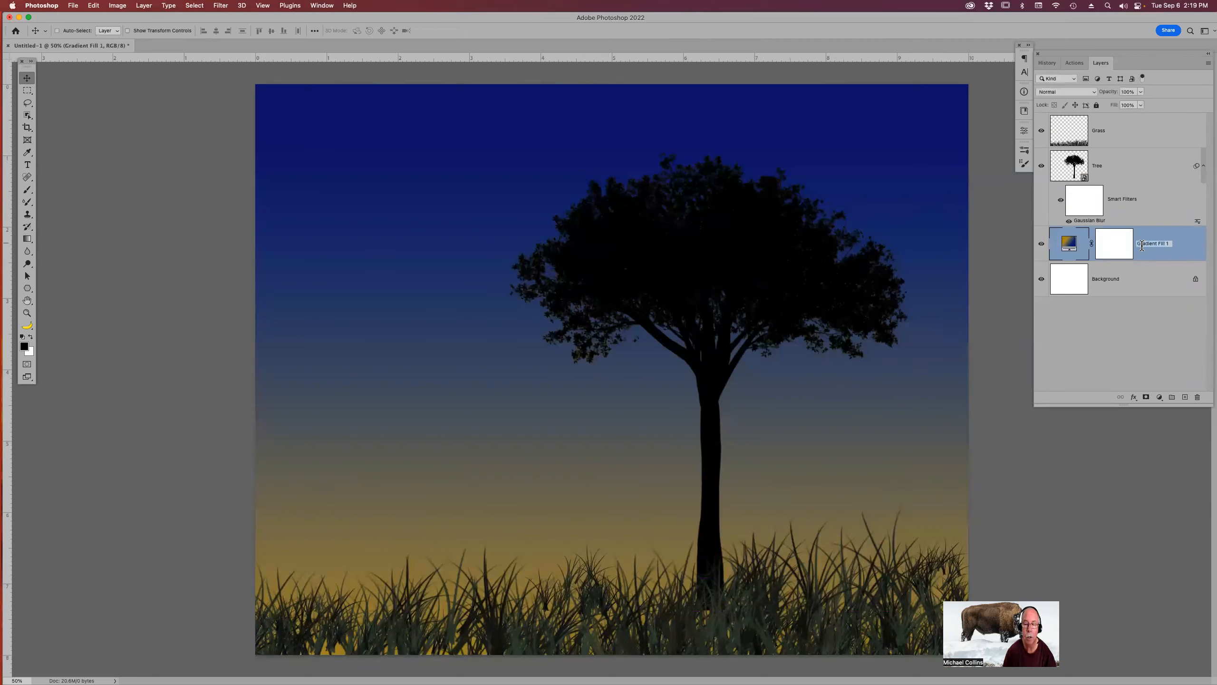
{"action": "key", "text": "Left"}
{"action": "type", "text": "Sky"}
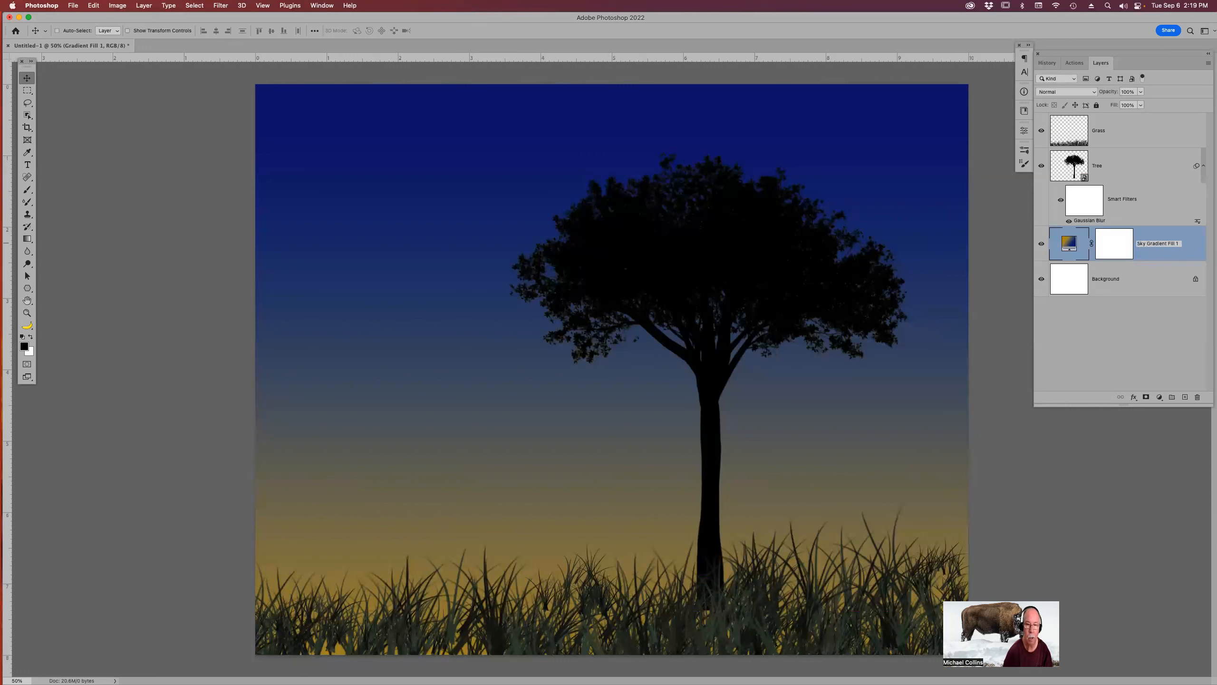
{"action": "key", "text": "Return"}
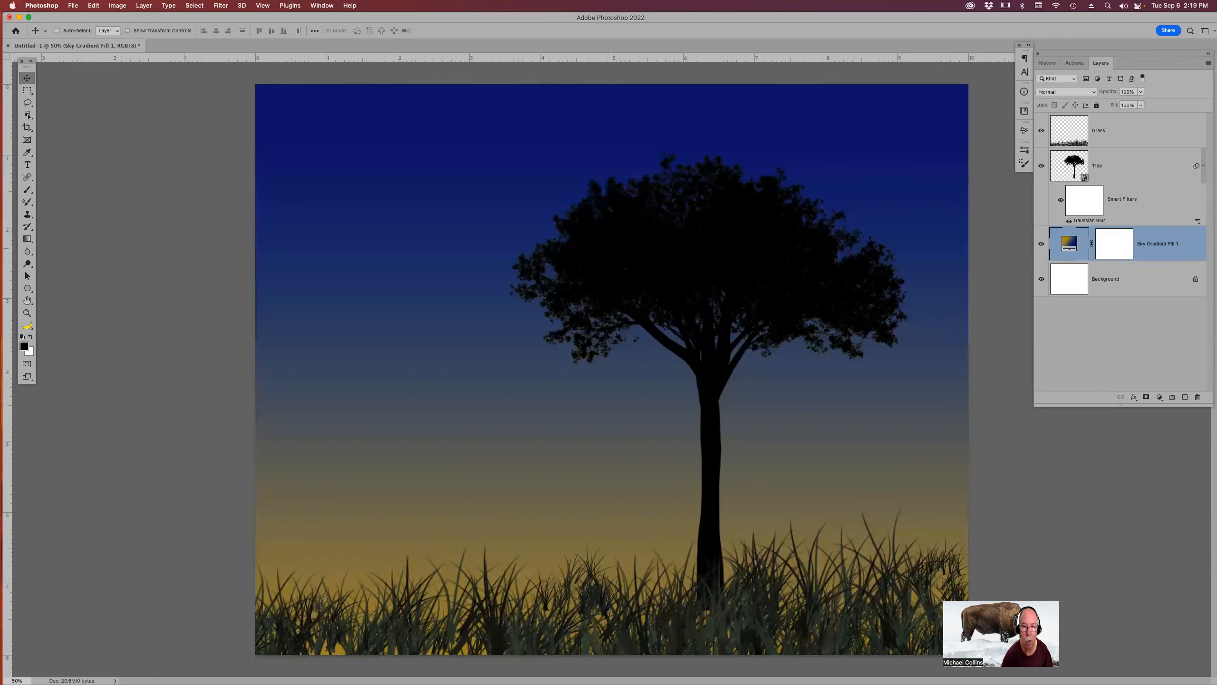
{"action": "double_click", "coordinate": [1068, 245]}
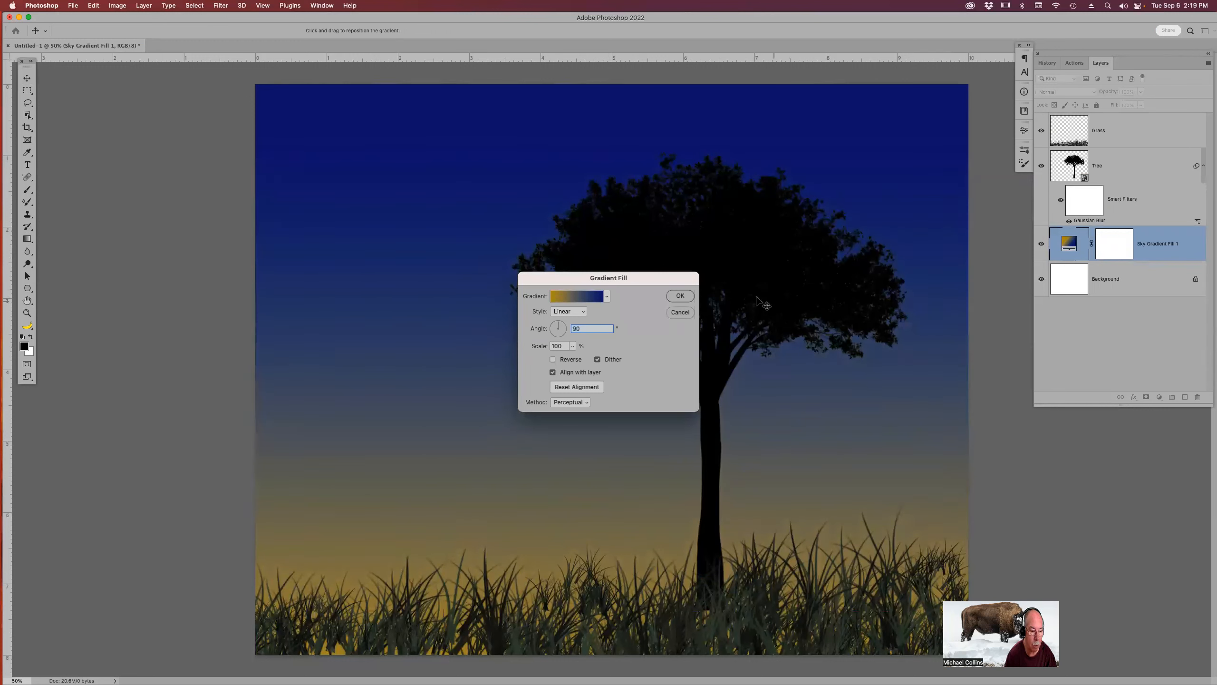
{"action": "left_click", "coordinate": [687, 295]}
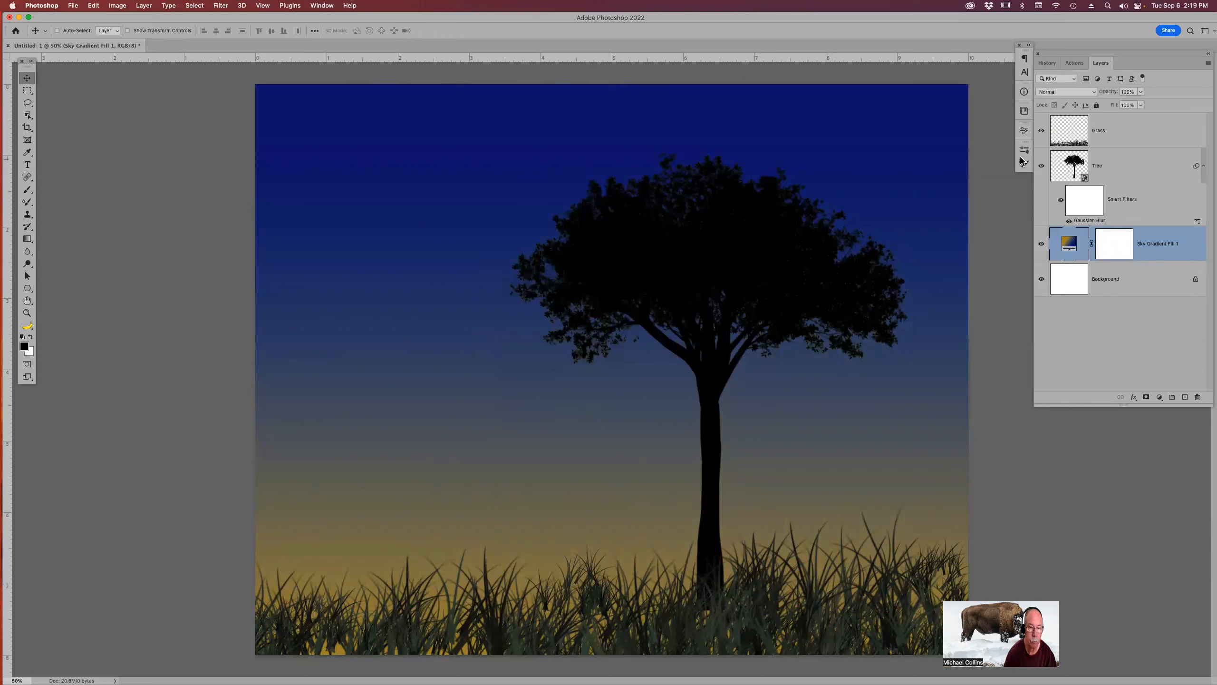
Select the grass layer's pixels, fill the selection with black, and deselect.
{"action": "left_click", "coordinate": [1074, 128]}
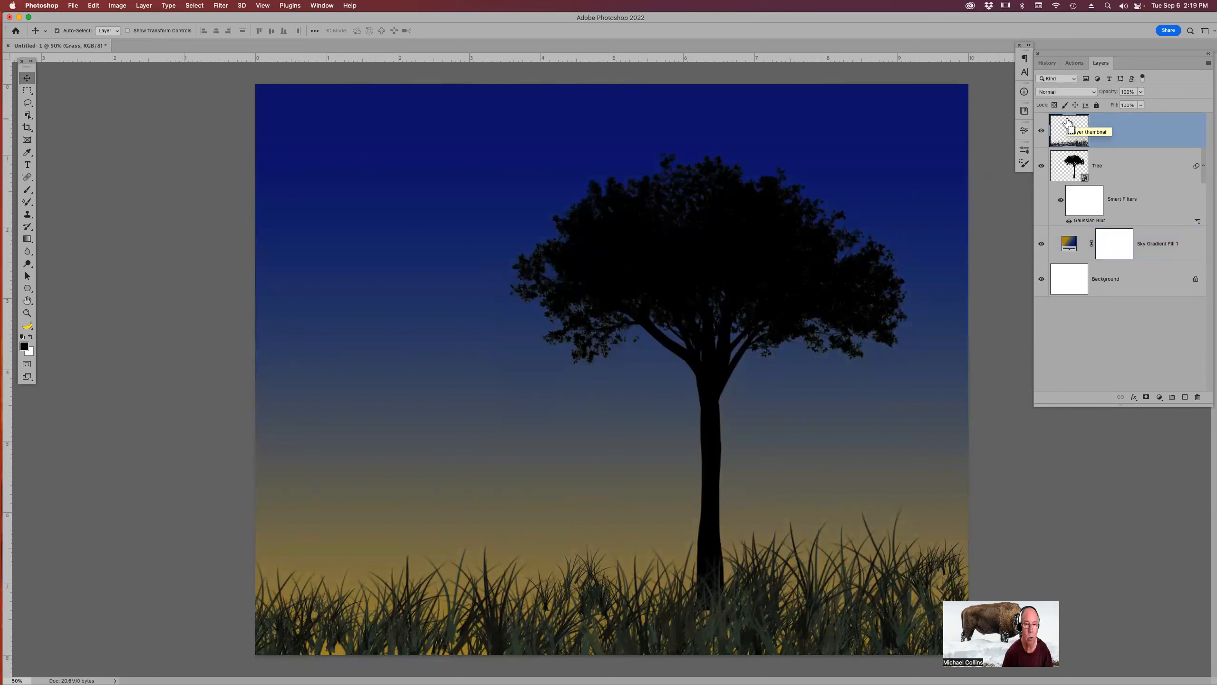
{"action": "left_click", "coordinate": [1067, 133], "text": "super"}
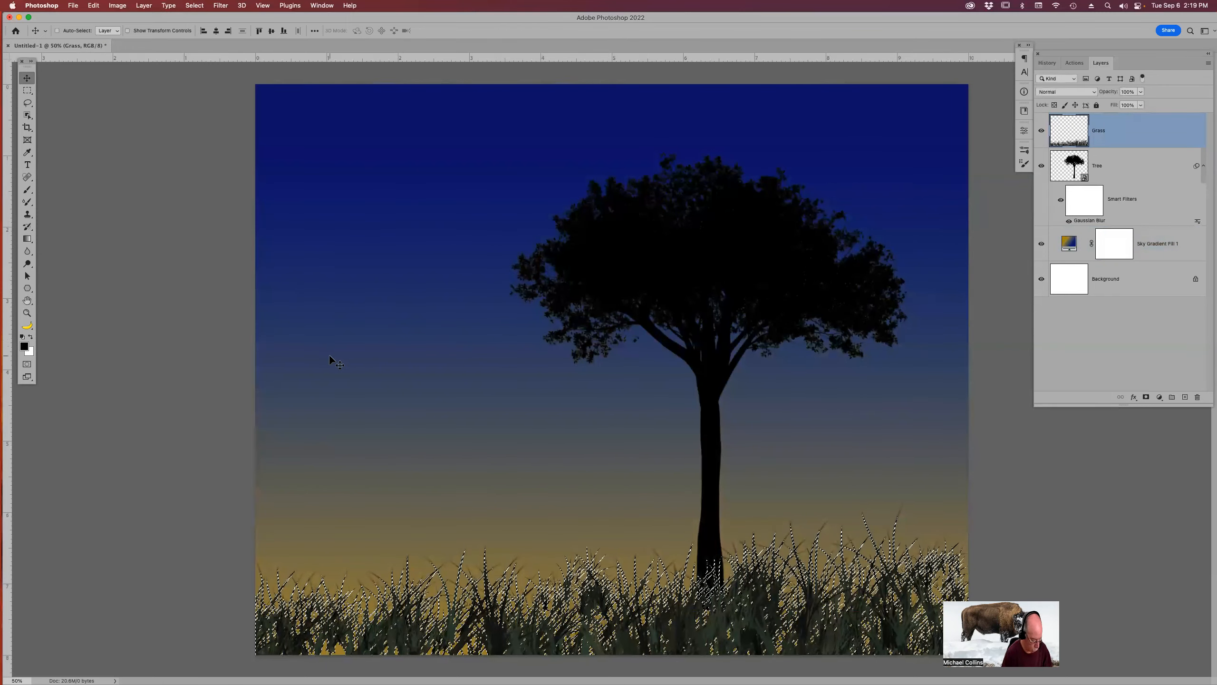
{"action": "key", "text": "alt+BackSpace"}
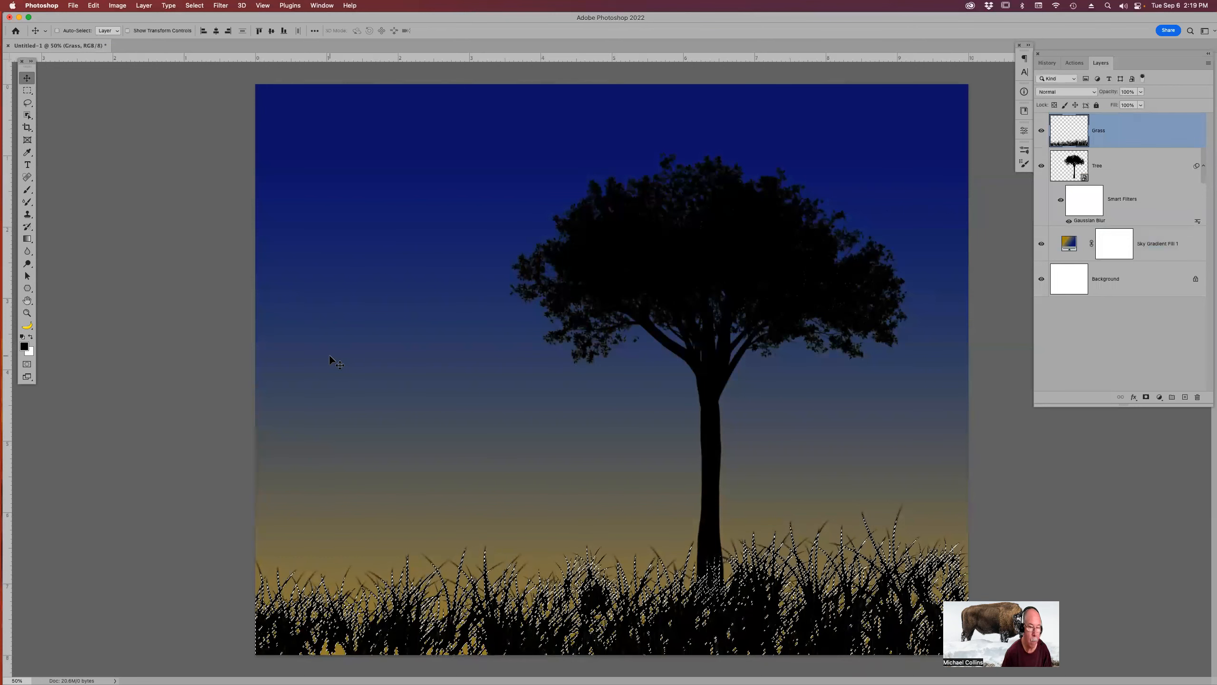
{"action": "key", "text": "super+d"}
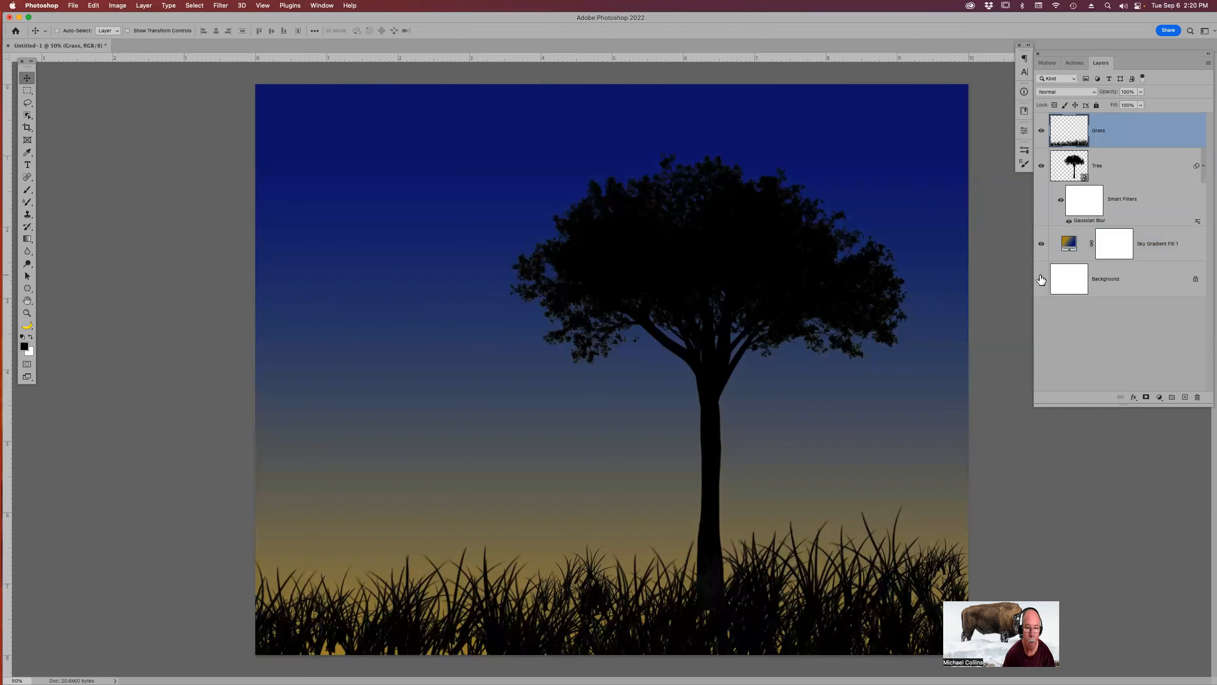
Place the moon photo MJC_4428.NEF from Bridge into the document, accepting the Camera Raw defaults.
{"action": "left_click", "coordinate": [1184, 397]}
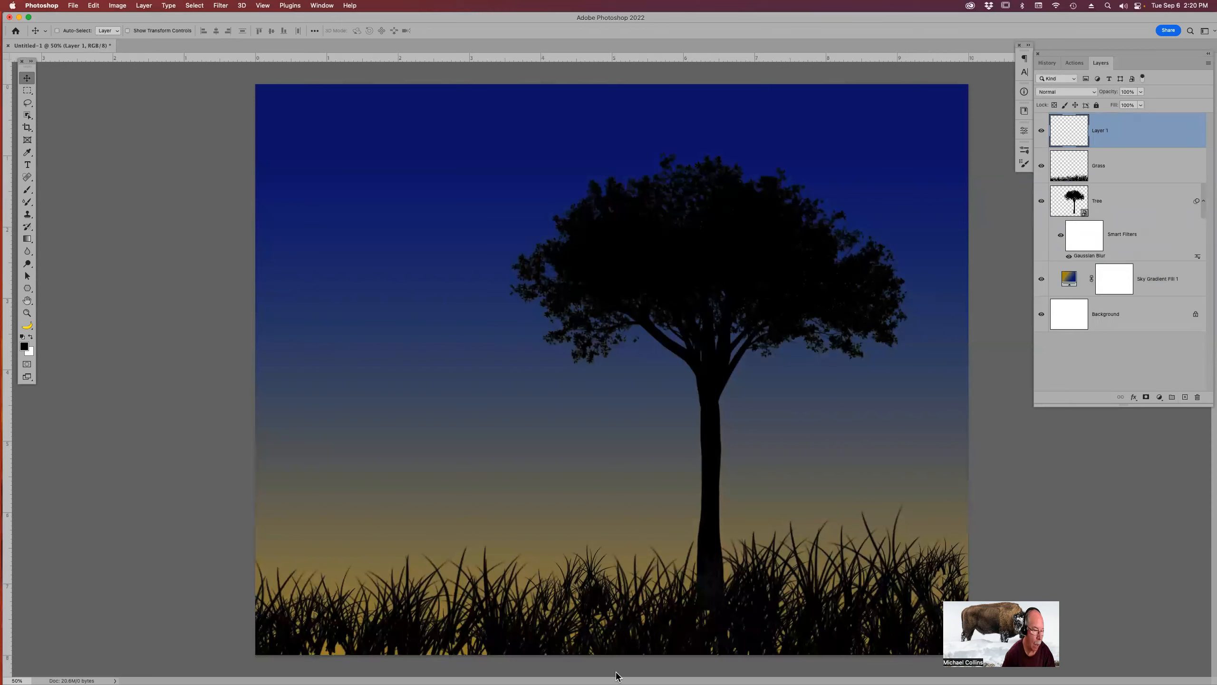
{"action": "mouse_move", "coordinate": [595, 669]}
{"action": "left_click", "coordinate": [602, 663]}
{"action": "scroll", "coordinate": [1152, 235], "scroll_direction": "down", "scroll_amount": 10}
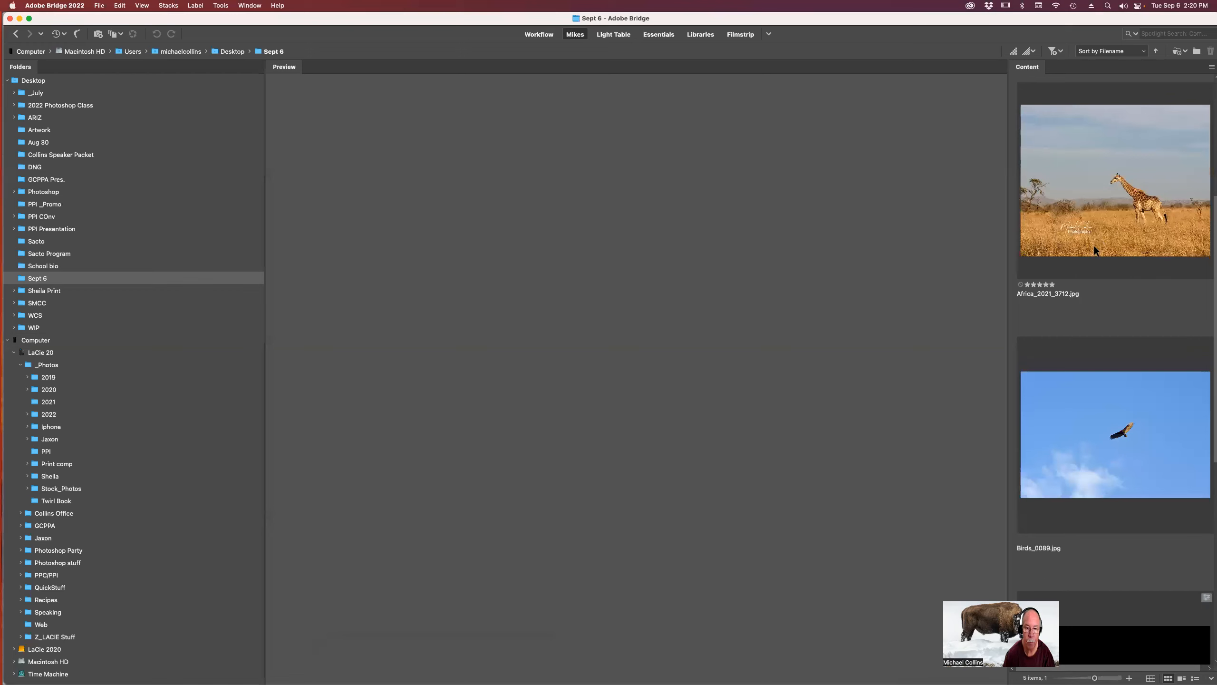
{"action": "left_click", "coordinate": [1103, 252]}
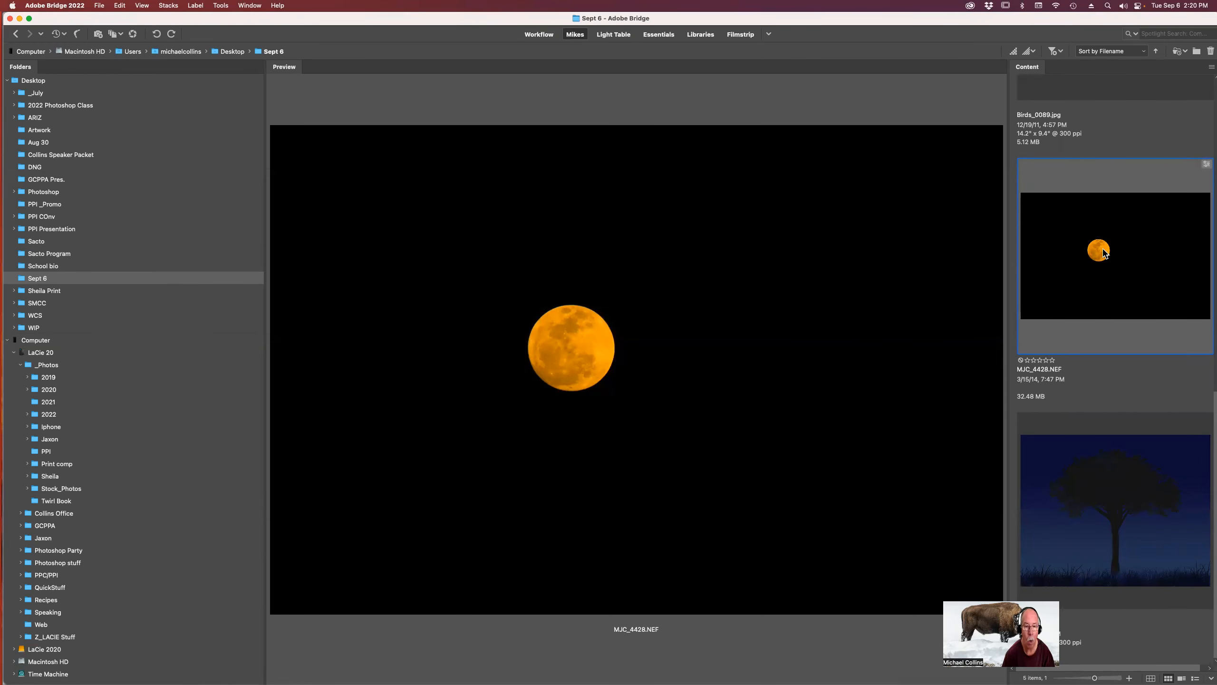
{"action": "right_click", "coordinate": [1104, 253]}
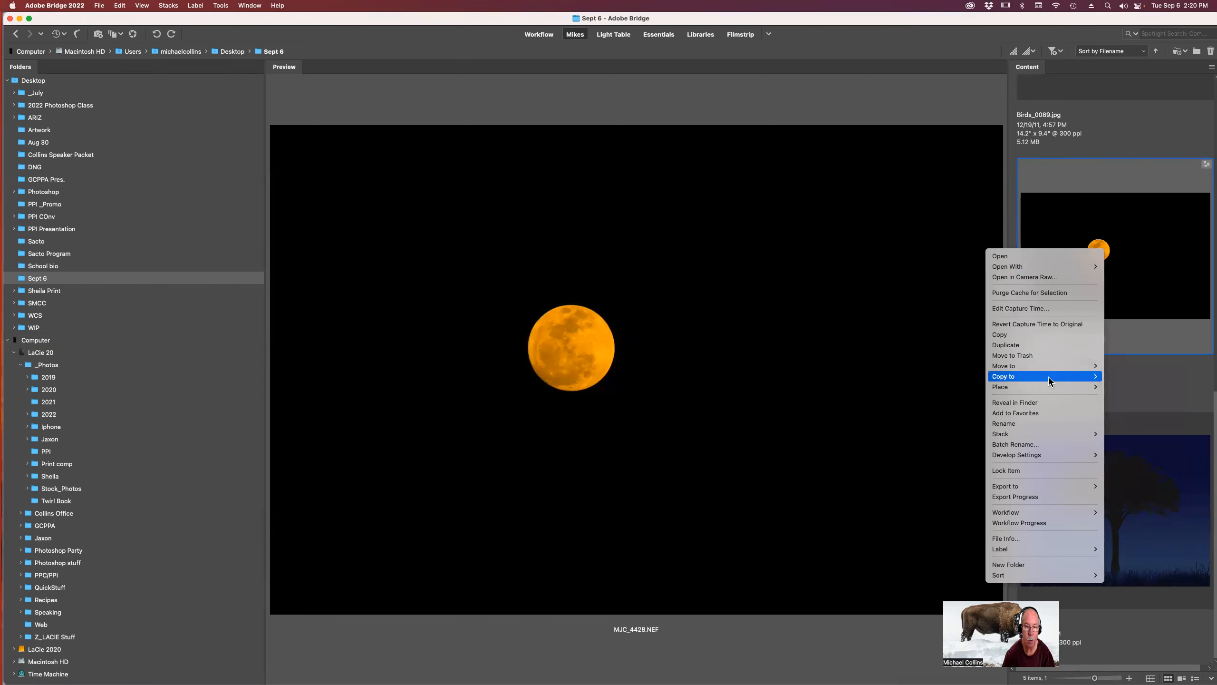
{"action": "mouse_move", "coordinate": [1050, 388]}
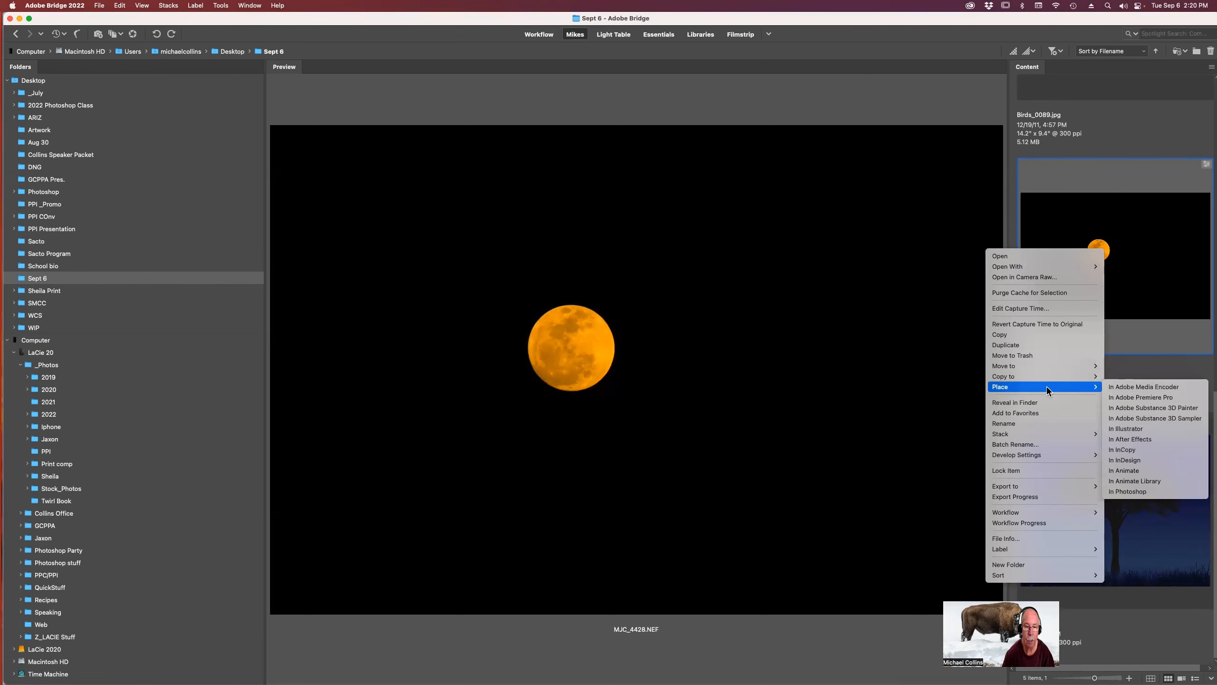
{"action": "left_click", "coordinate": [1143, 494]}
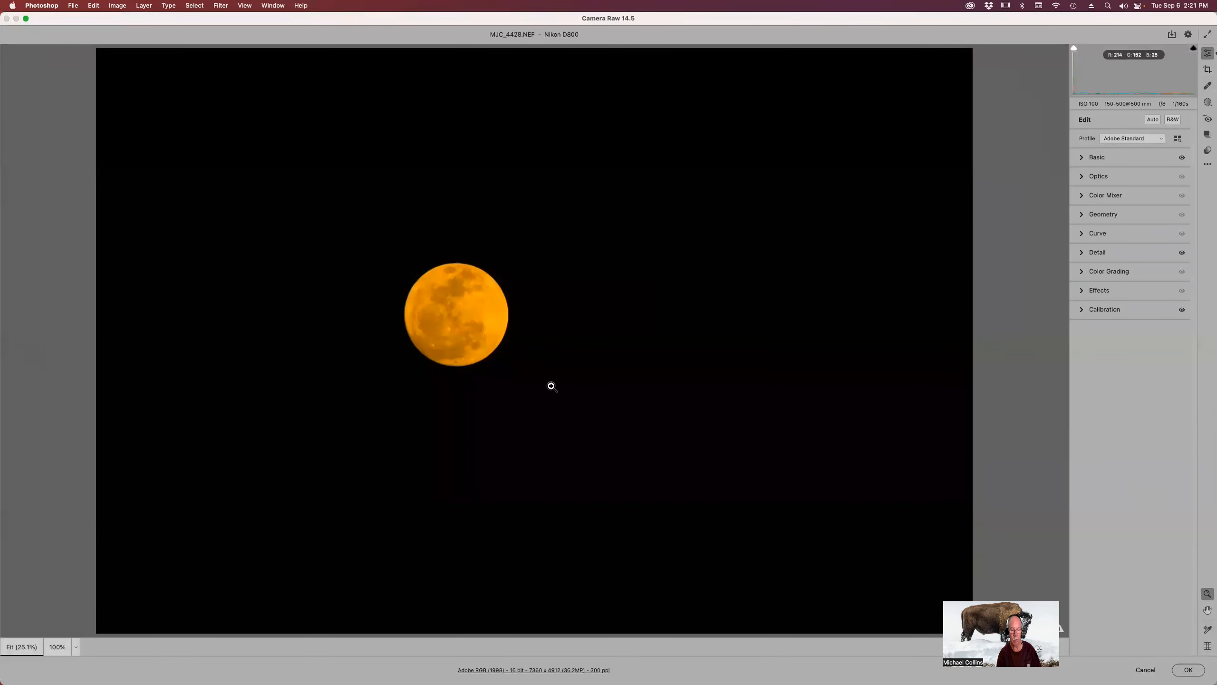
{"action": "left_click", "coordinate": [1188, 672]}
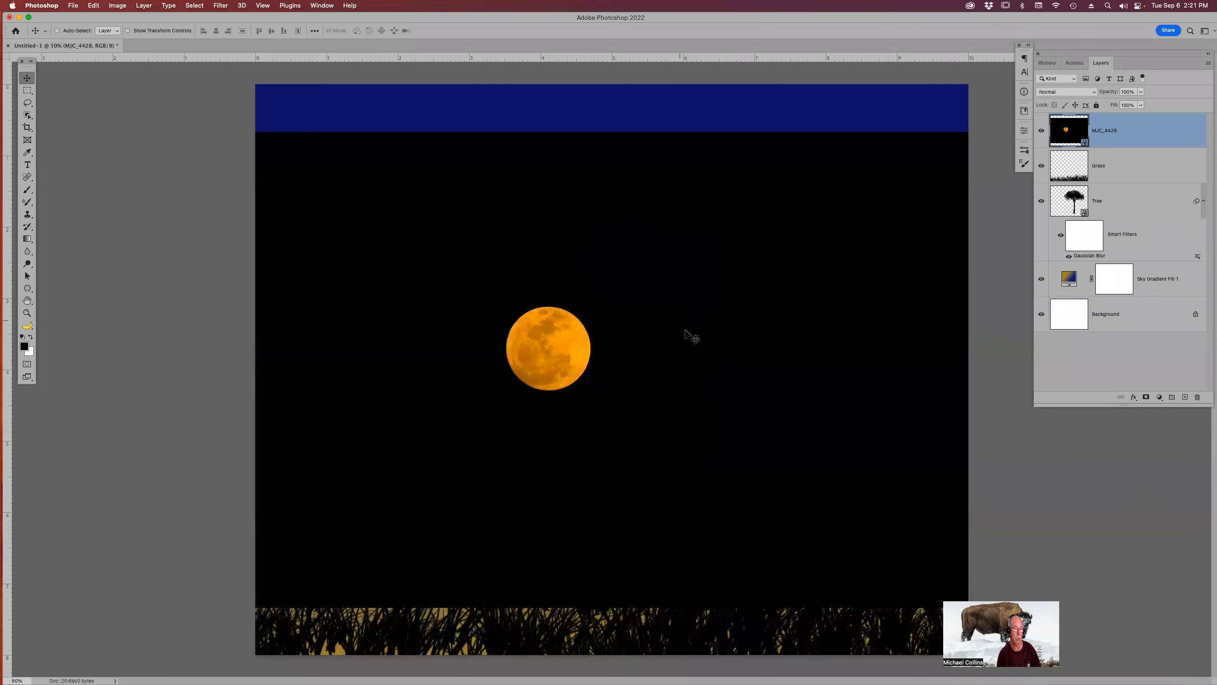
Move the moon image upward and reorder its layer beneath the Tree layer.
{"action": "left_click_drag", "start_coordinate": [737, 359], "coordinate": [734, 283]}
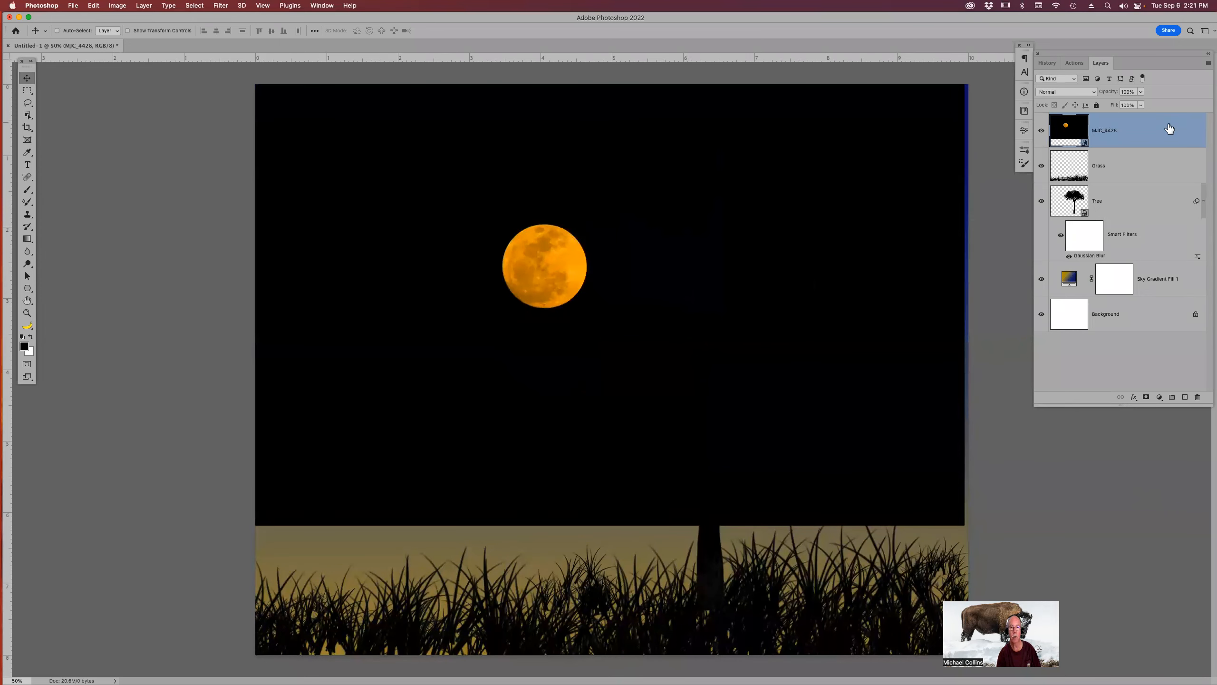
{"action": "left_click_drag", "start_coordinate": [1169, 129], "coordinate": [1161, 263]}
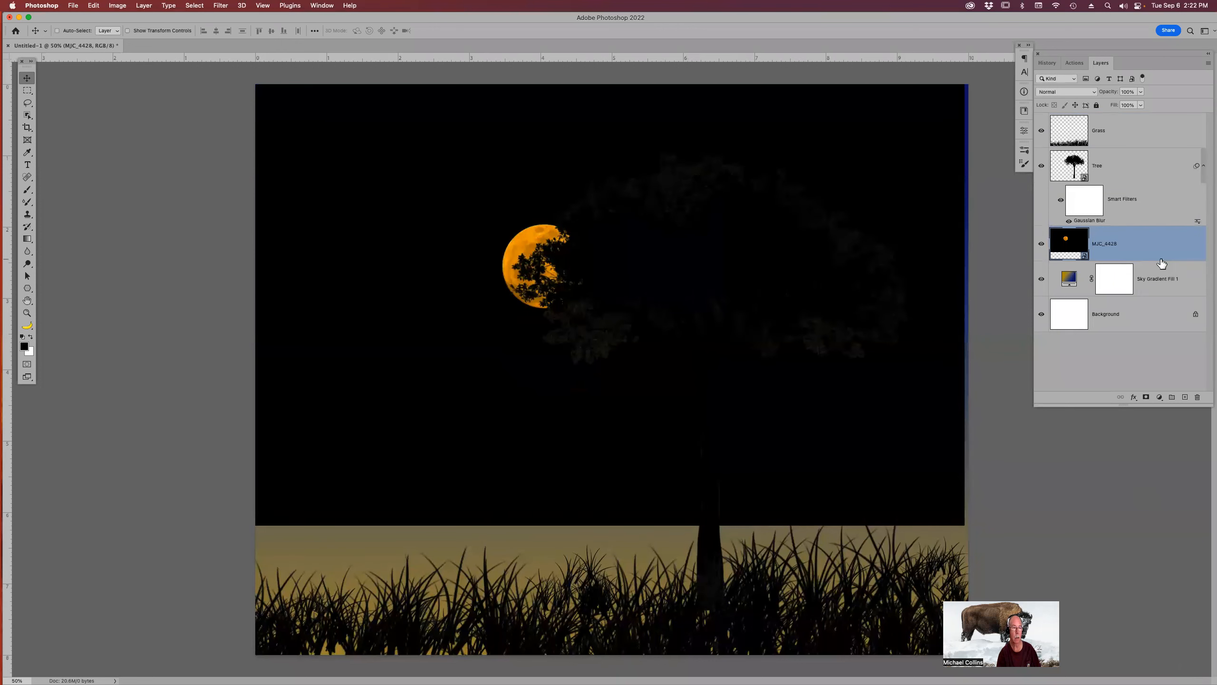
Scale the moon layer up with Free Transform so it covers the canvas, repositioning it before committing.
{"action": "key", "text": "super+t"}
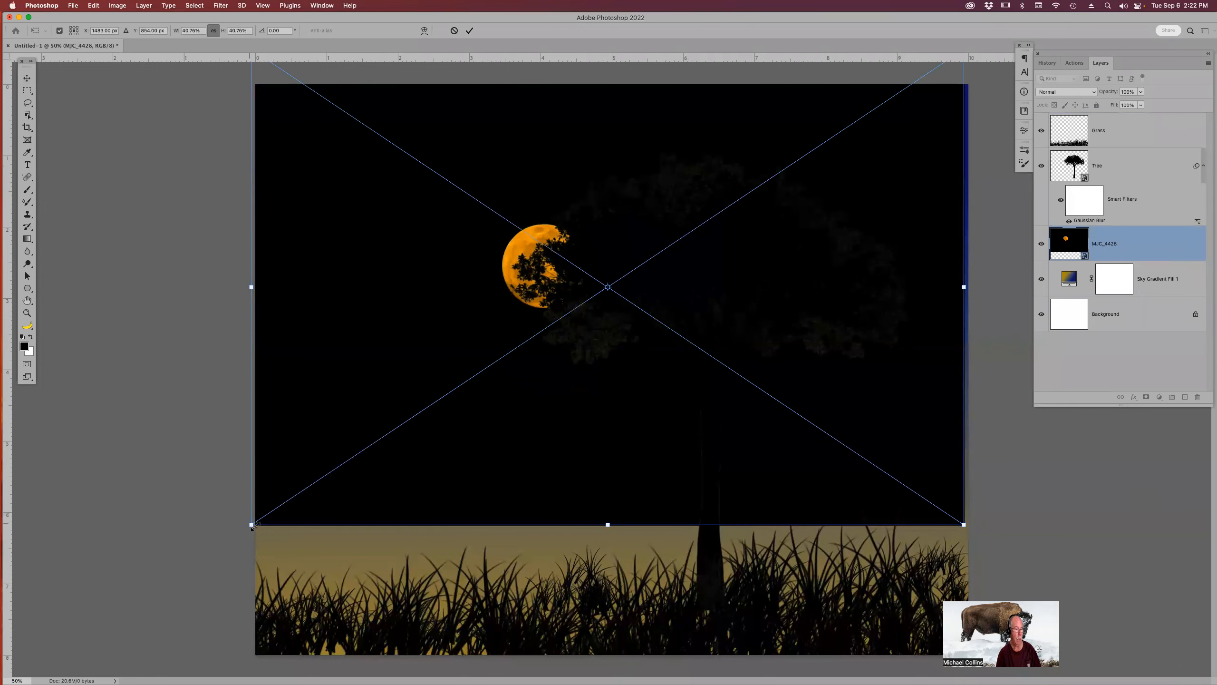
{"action": "left_click_drag", "start_coordinate": [252, 525], "coordinate": [16, 679]}
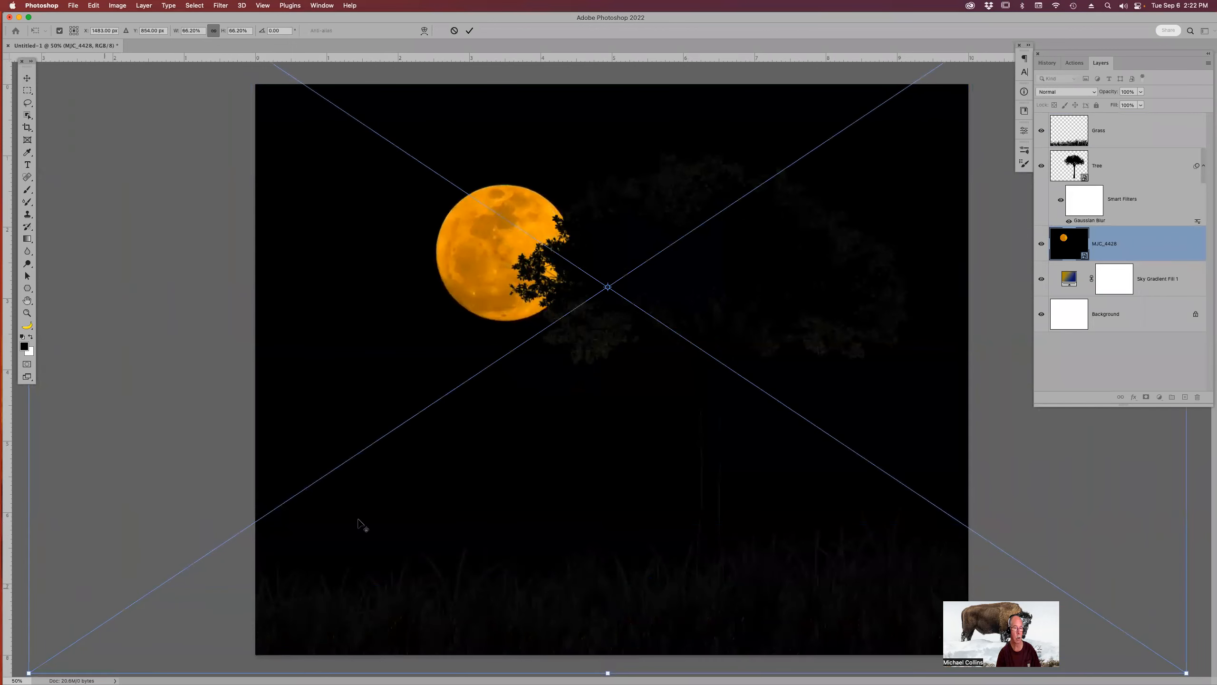
{"action": "left_click_drag", "start_coordinate": [547, 464], "coordinate": [582, 414]}
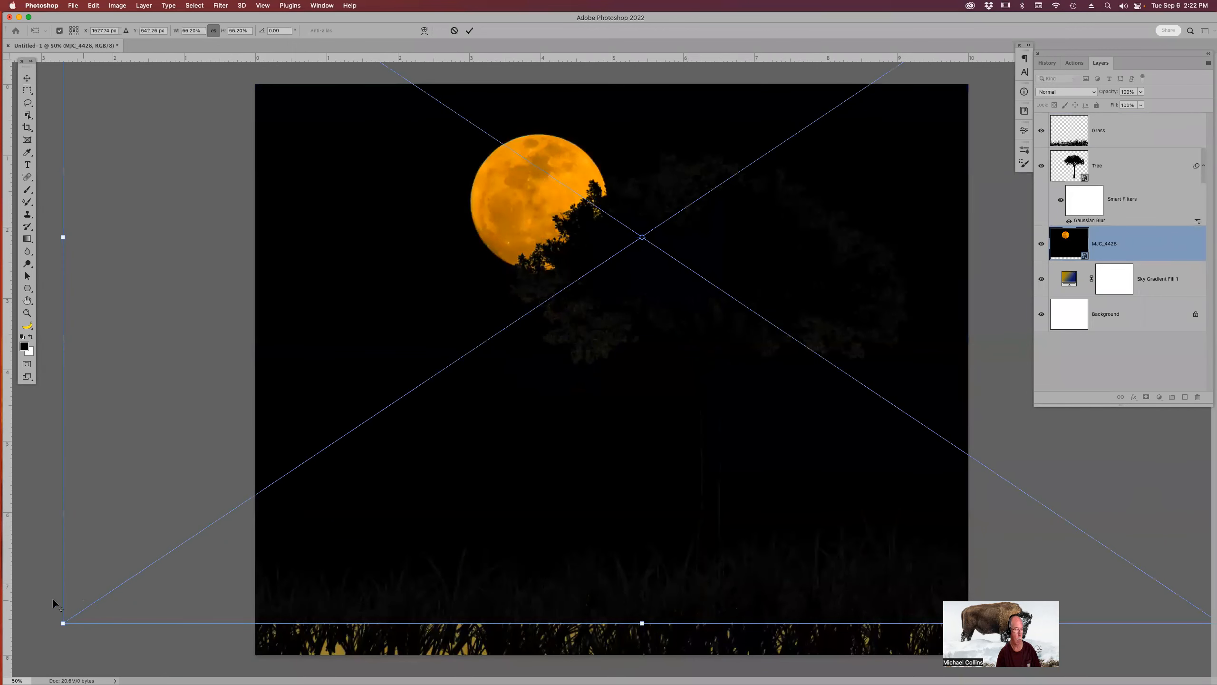
{"action": "left_click_drag", "start_coordinate": [57, 622], "coordinate": [13, 662]}
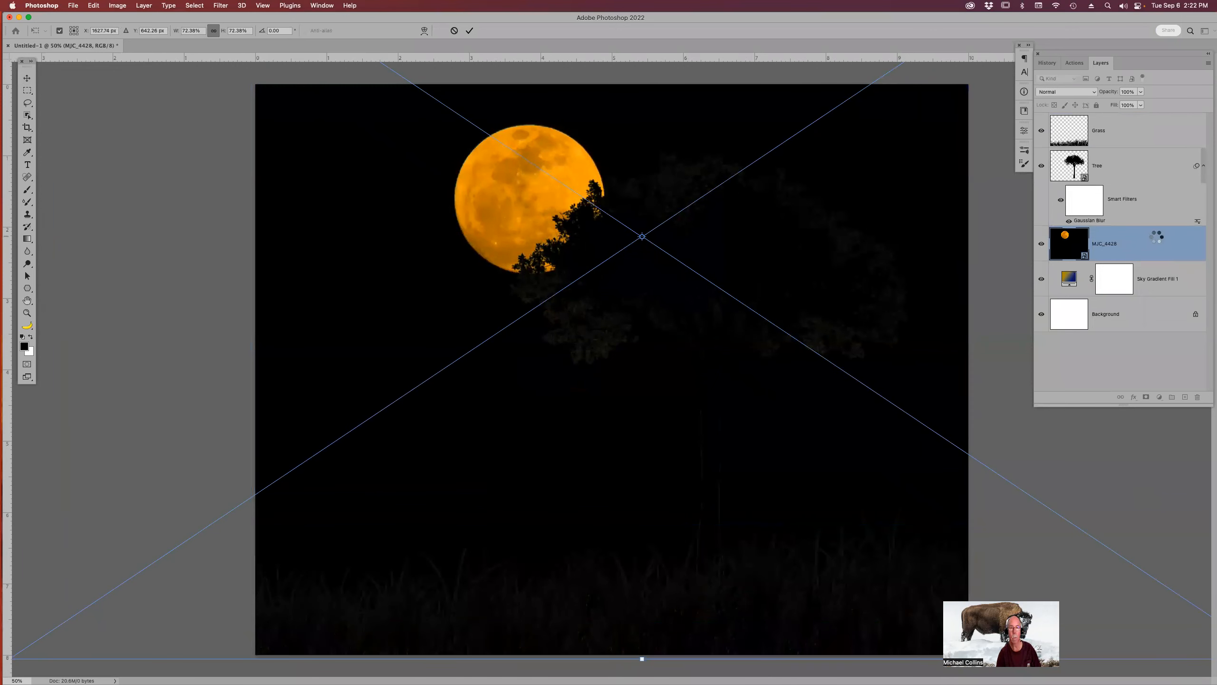
{"action": "key", "text": "Return"}
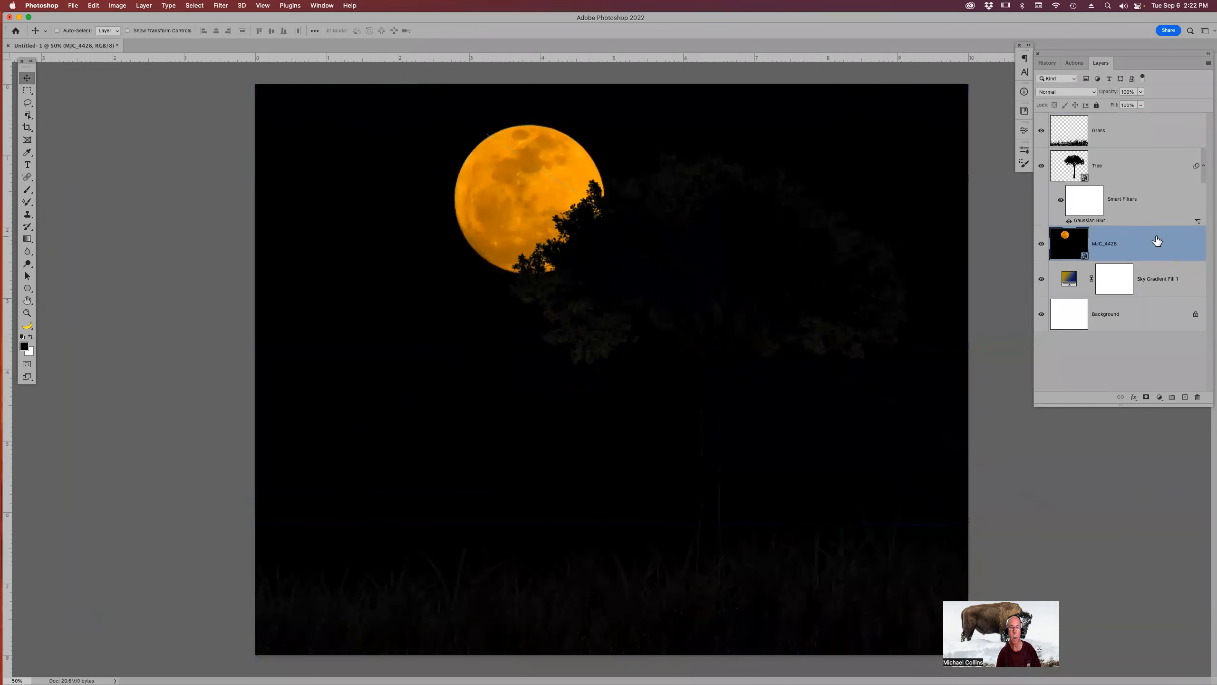
Set the moon layer's blend mode to Lighten.
{"action": "left_click", "coordinate": [1093, 95]}
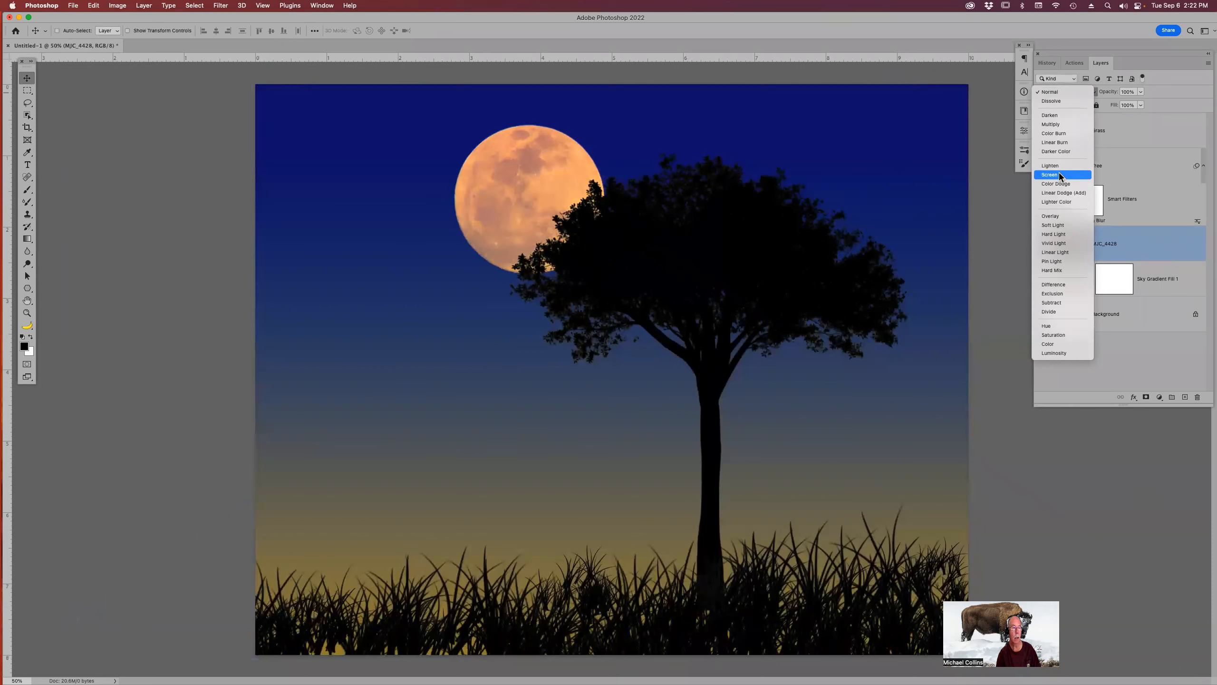
{"action": "left_click", "coordinate": [1059, 166]}
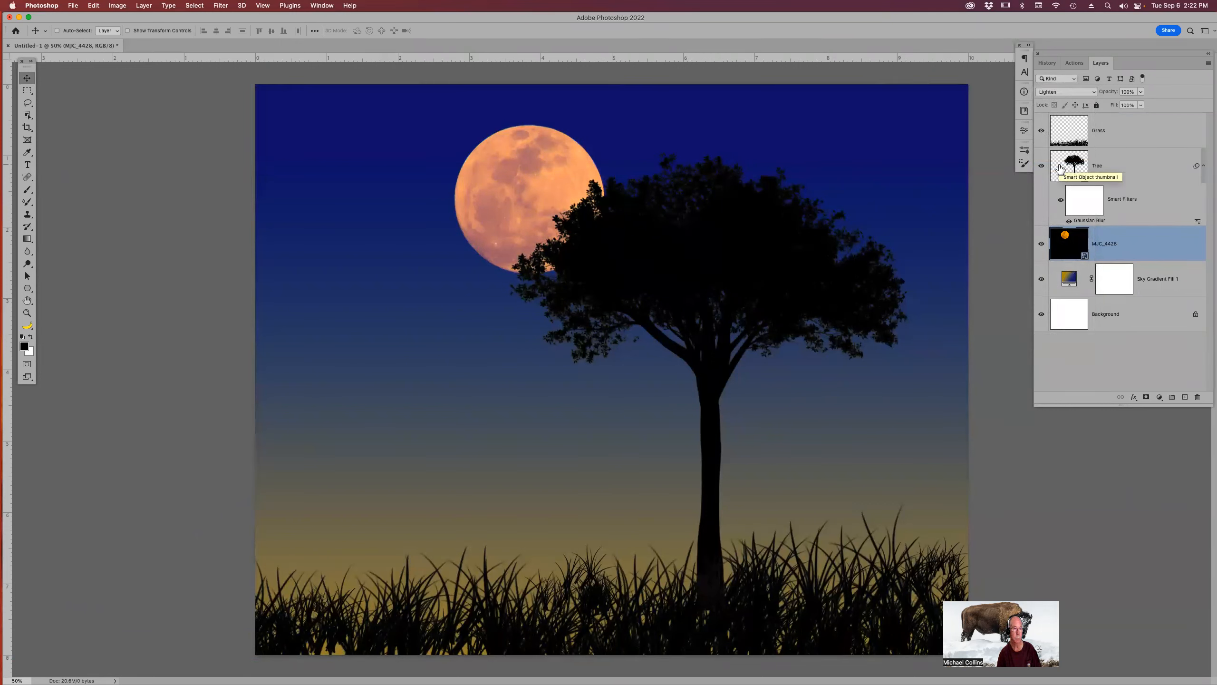
{"action": "key", "text": "super"}
{"action": "key", "text": "super+j"}
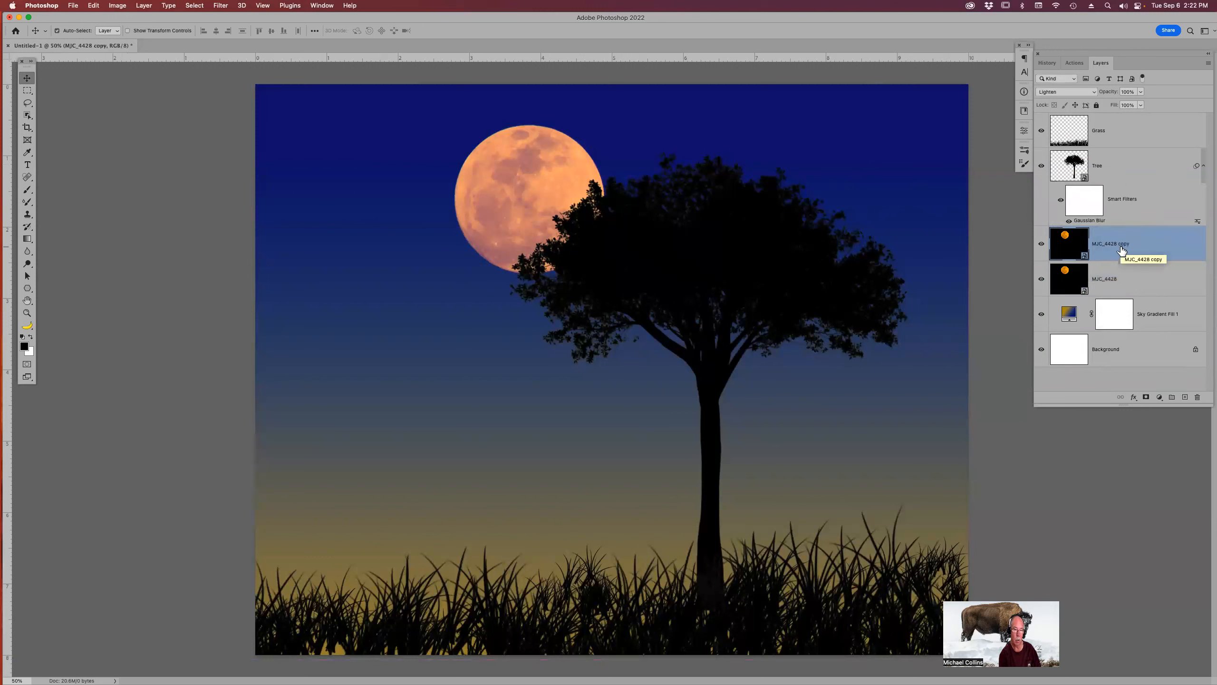
{"action": "key", "text": "super+z"}
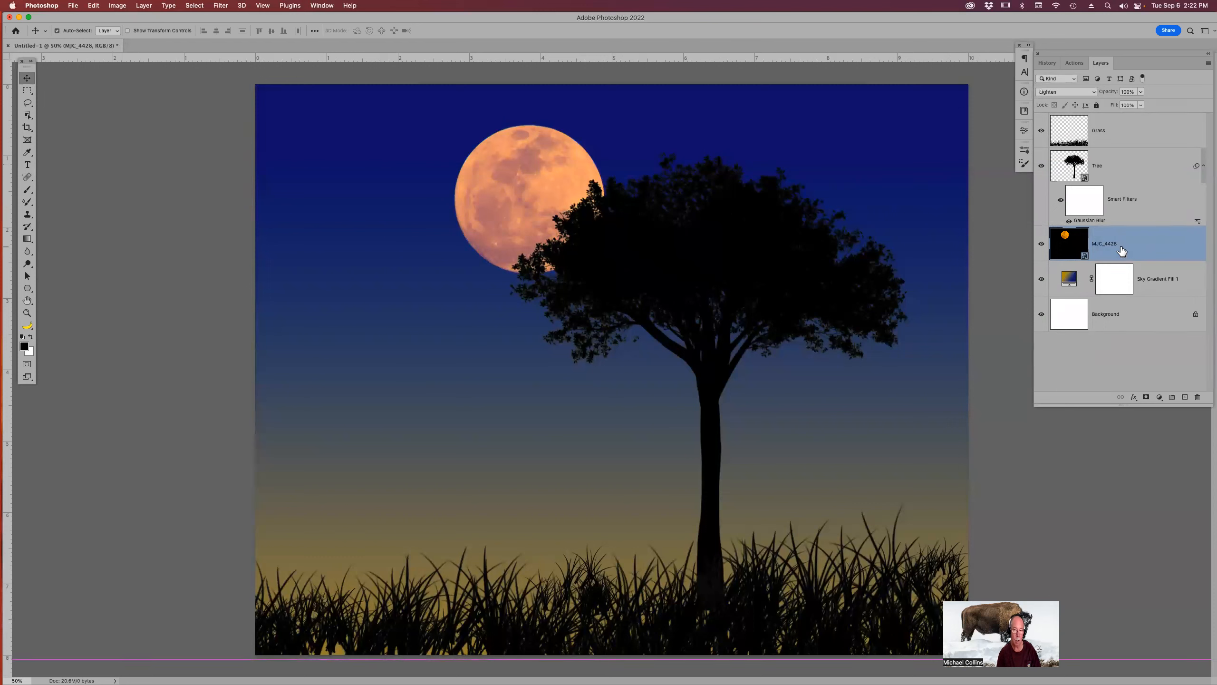
{"action": "mouse_move", "coordinate": [834, 678]}
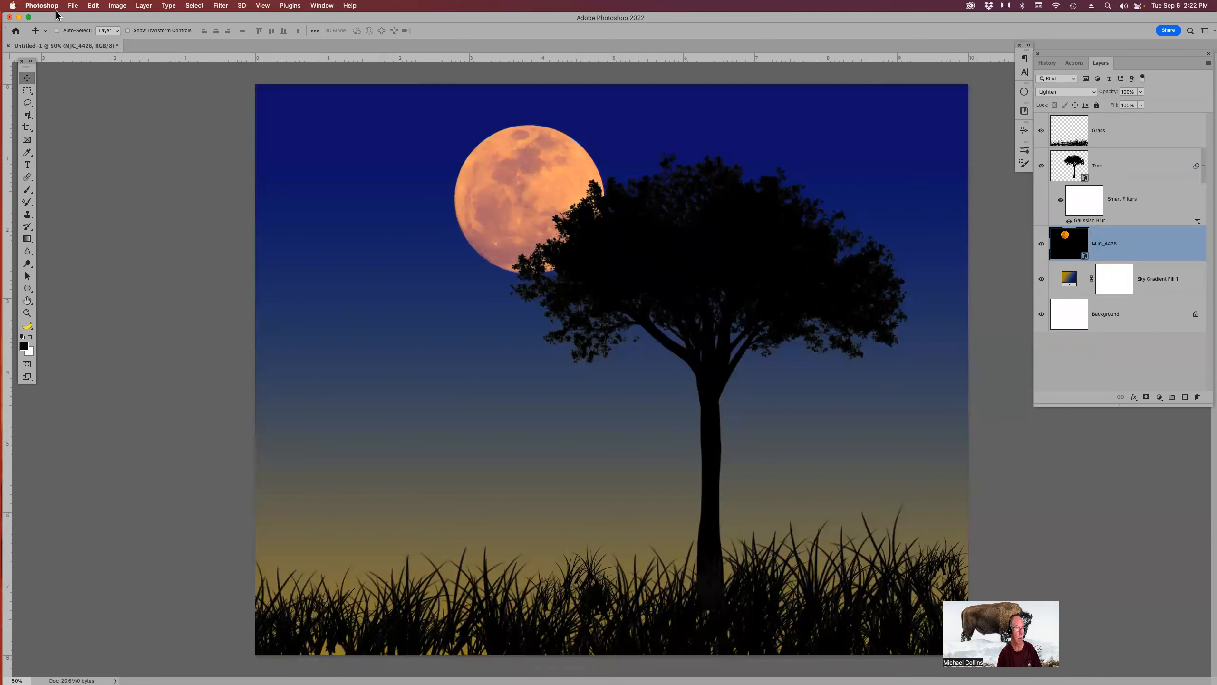
{"action": "left_click", "coordinate": [72, 6]}
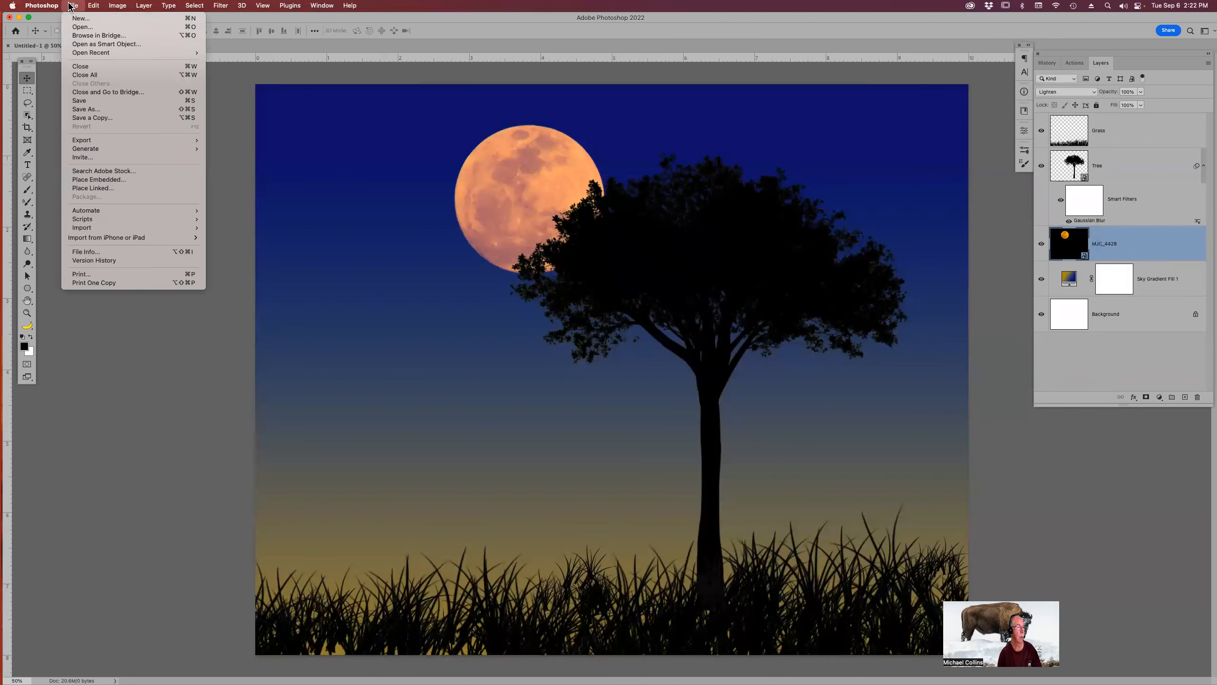
{"action": "left_click", "coordinate": [85, 27]}
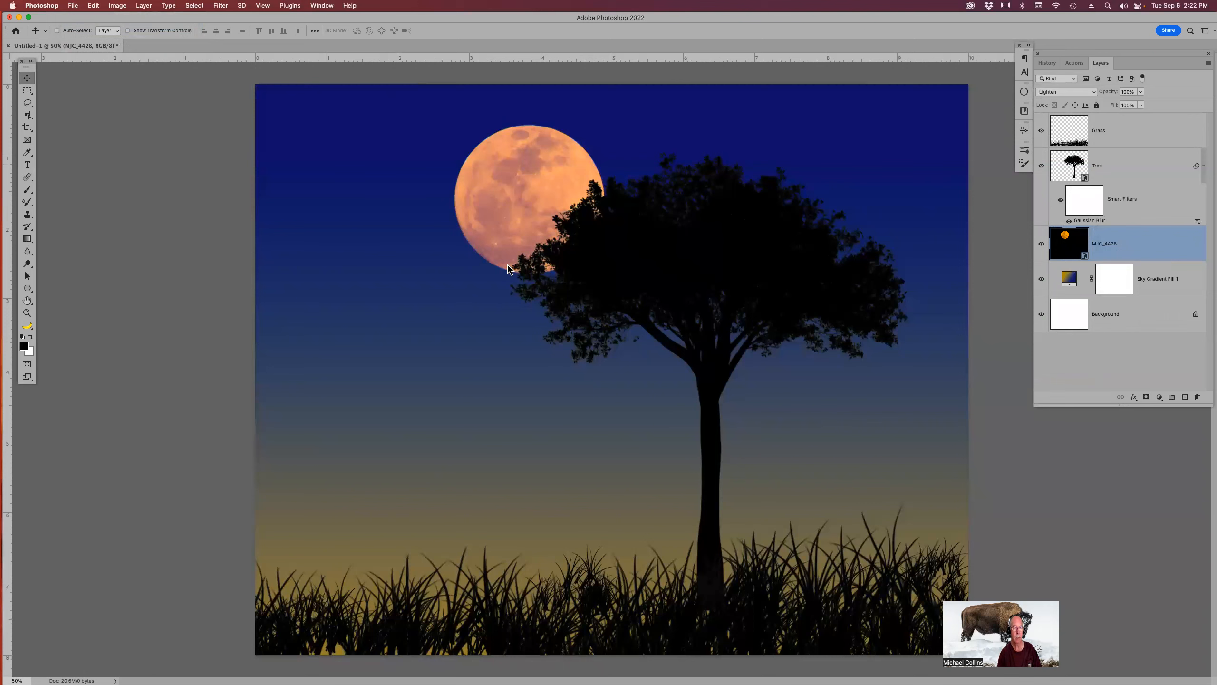
{"action": "left_click", "coordinate": [420, 177]}
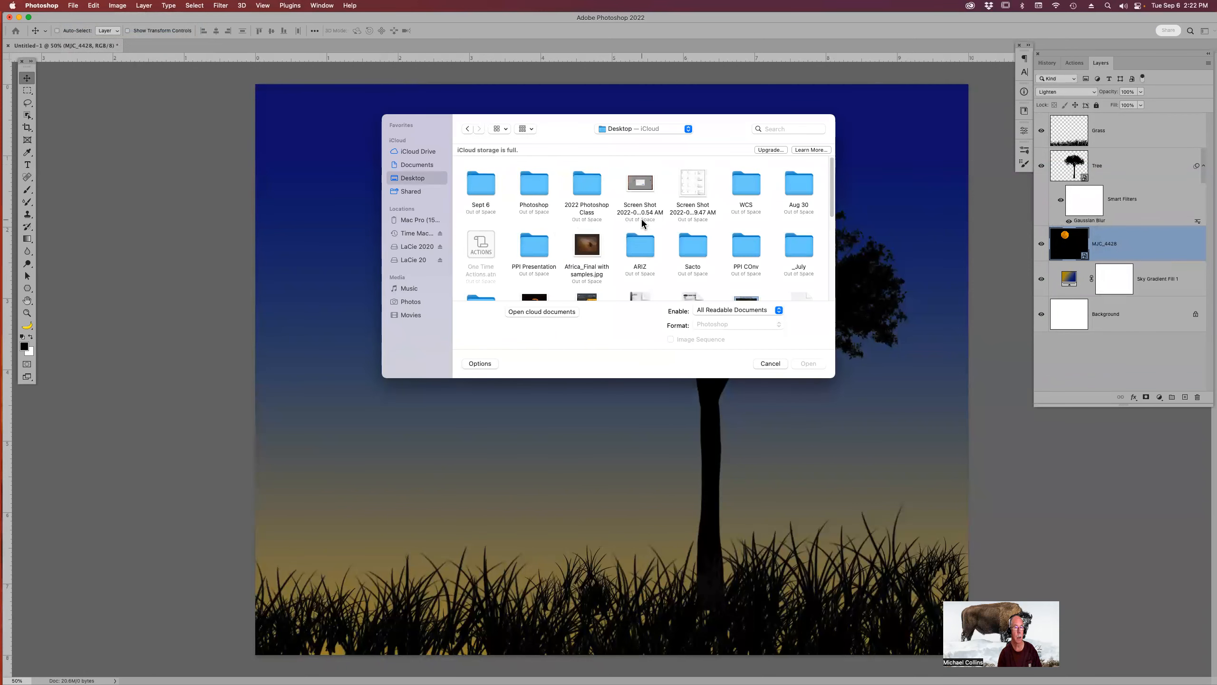
{"action": "scroll", "coordinate": [662, 219], "scroll_direction": "down", "scroll_amount": 1}
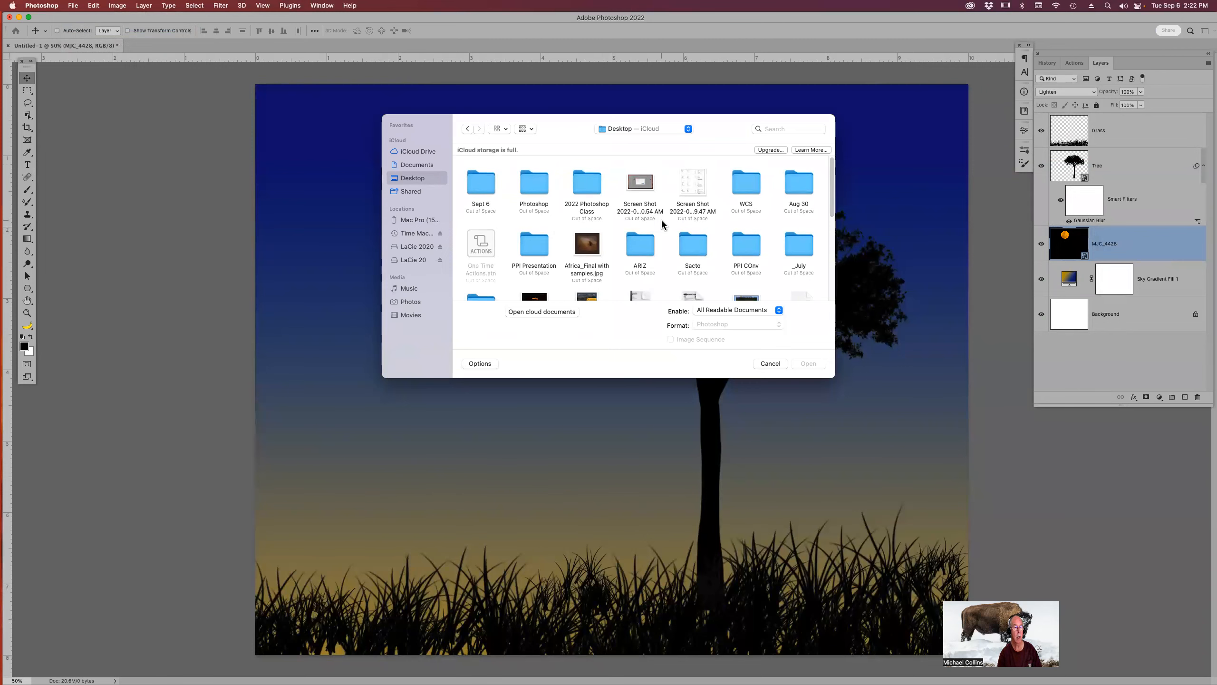
{"action": "double_click", "coordinate": [646, 187]}
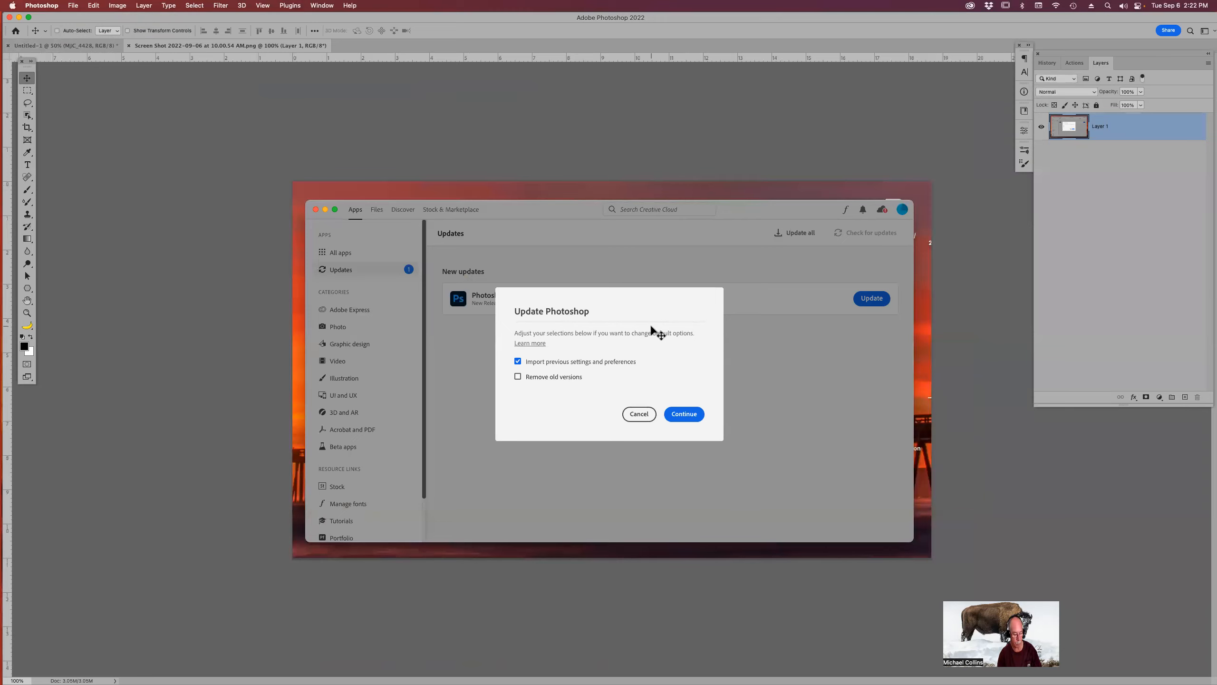
{"action": "key", "text": "super+equal"}
{"action": "key", "text": "super+equal"}
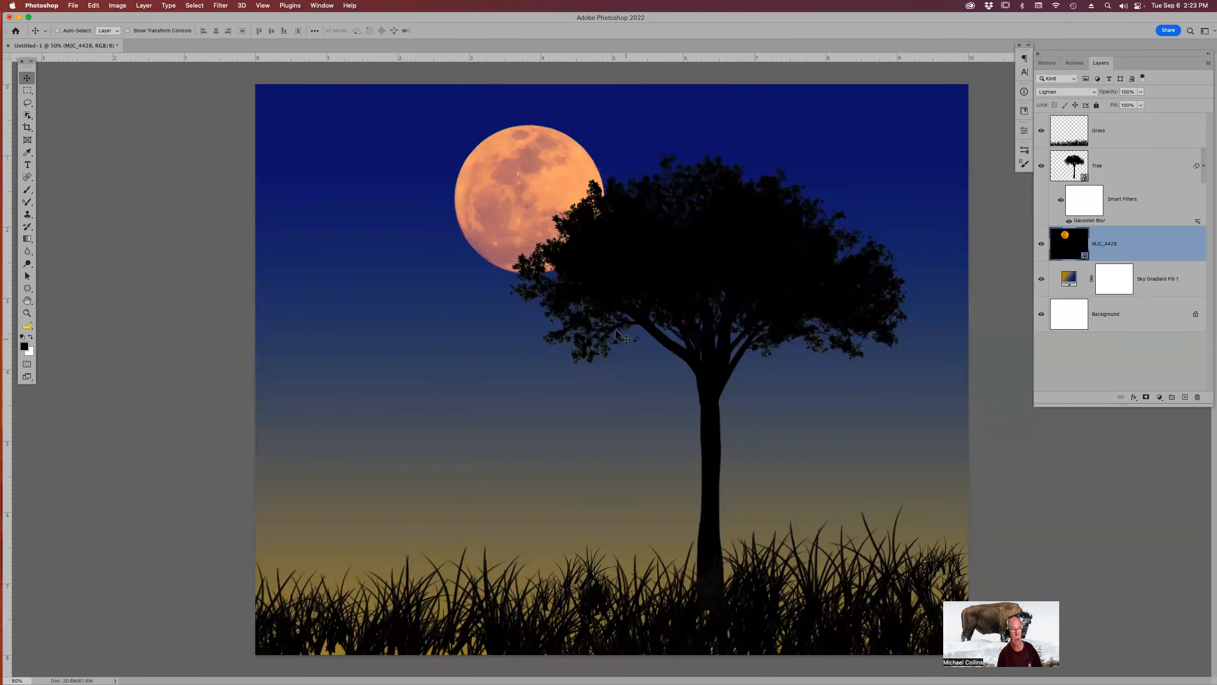
Nudge the moon slightly down and rename its layer Moon.
{"action": "left_click_drag", "start_coordinate": [529, 206], "coordinate": [525, 217]}
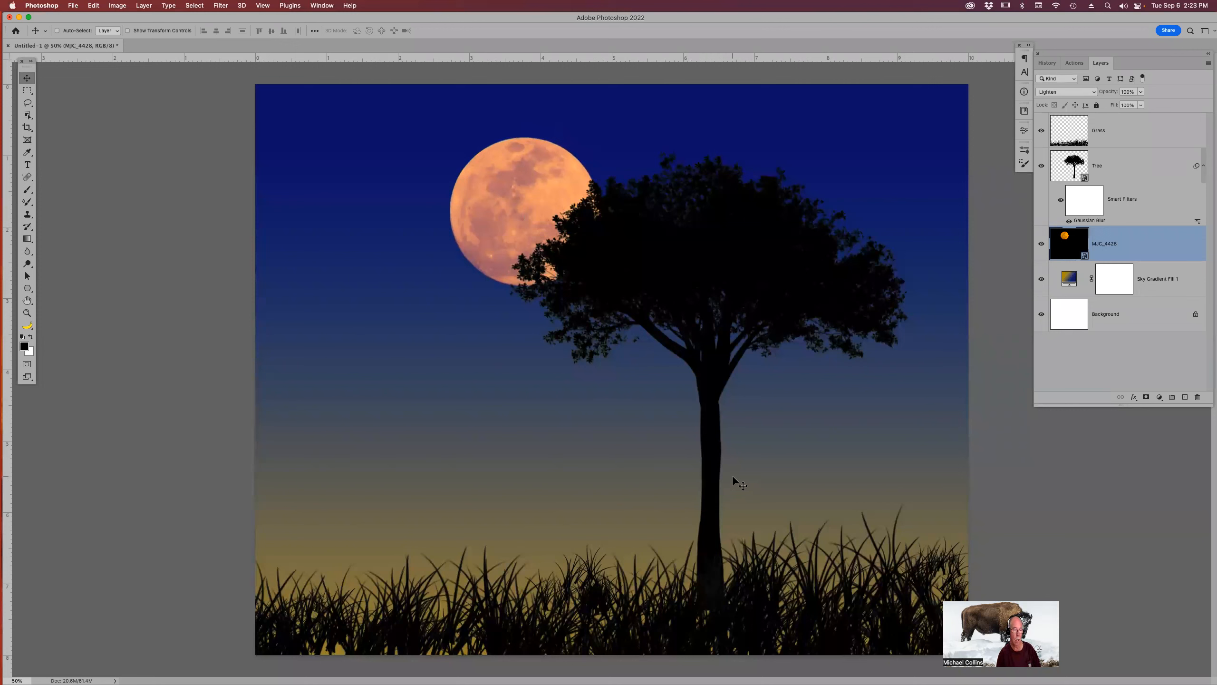
{"action": "double_click", "coordinate": [1109, 244]}
{"action": "type", "text": "Moon"}
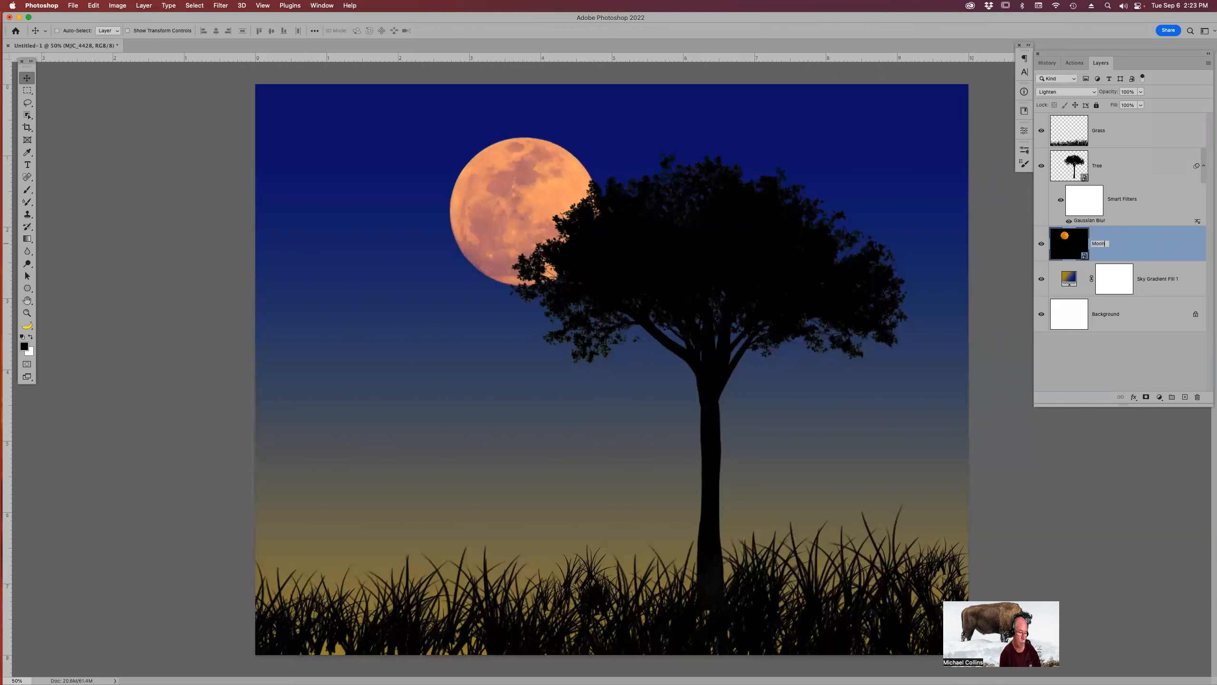
{"action": "key", "text": "Return"}
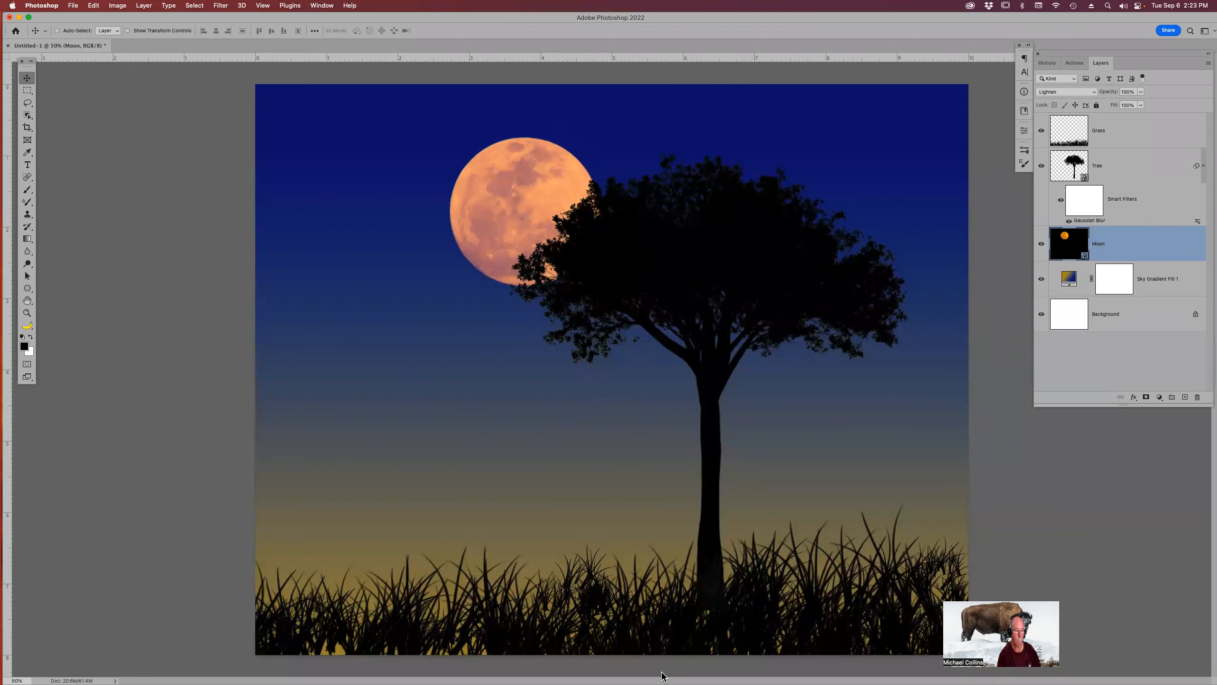
Switch to Bridge and open the bird photo Birds_0089.jpg in Photoshop.
{"action": "mouse_move", "coordinate": [650, 676]}
{"action": "left_click", "coordinate": [601, 667]}
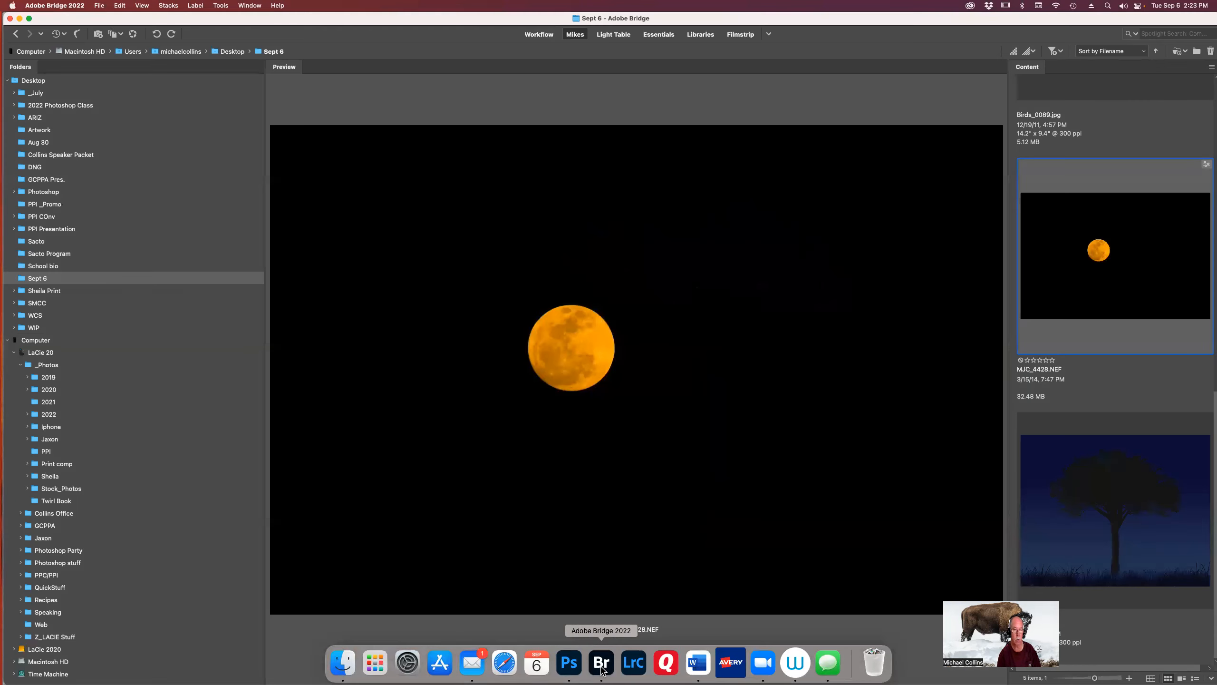
{"action": "scroll", "coordinate": [1103, 321], "scroll_direction": "up", "scroll_amount": 5}
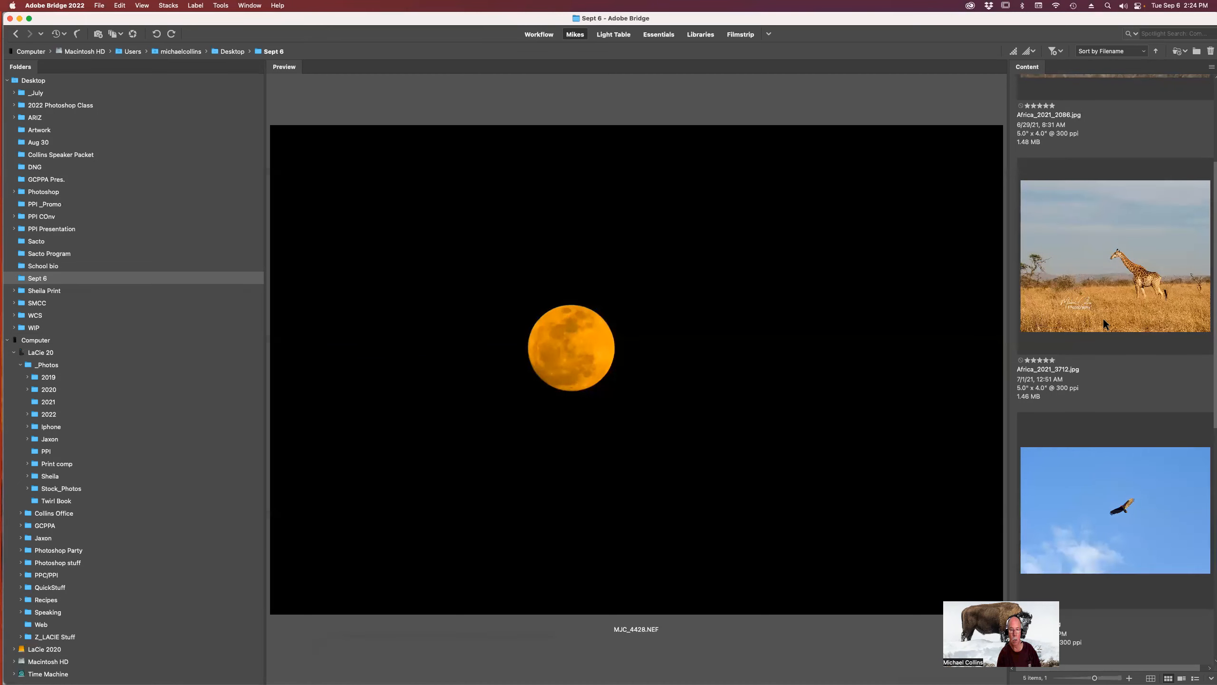
{"action": "left_click", "coordinate": [1115, 521]}
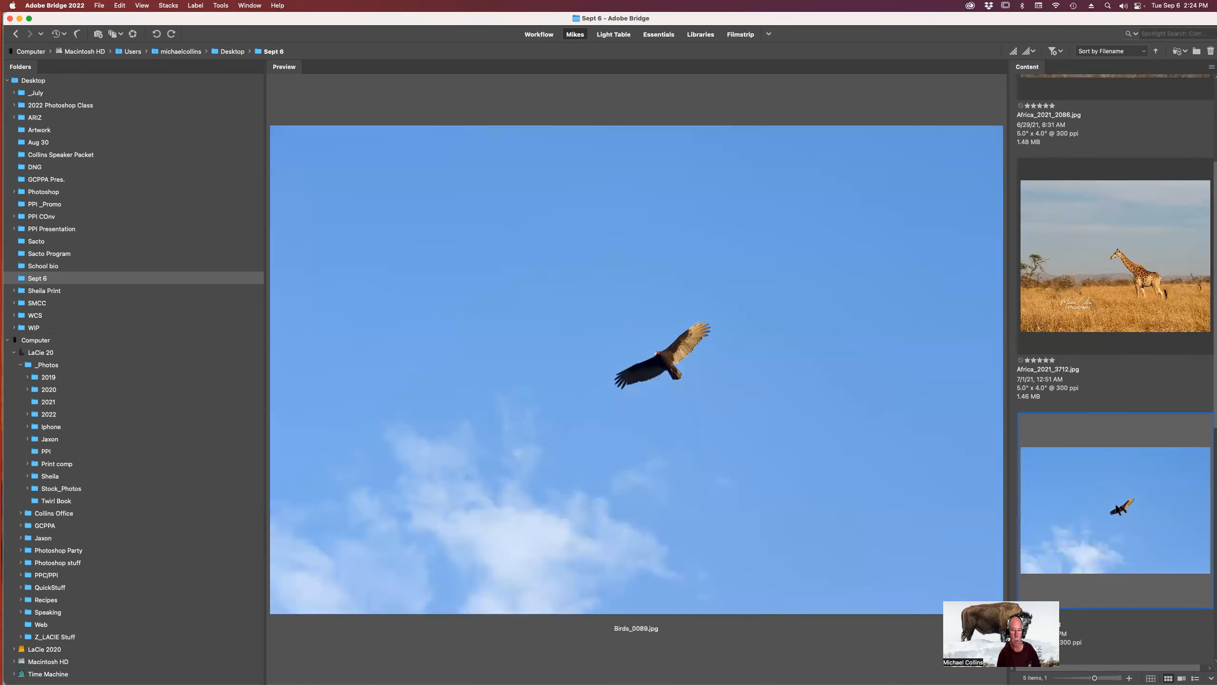
{"action": "double_click", "coordinate": [1115, 508]}
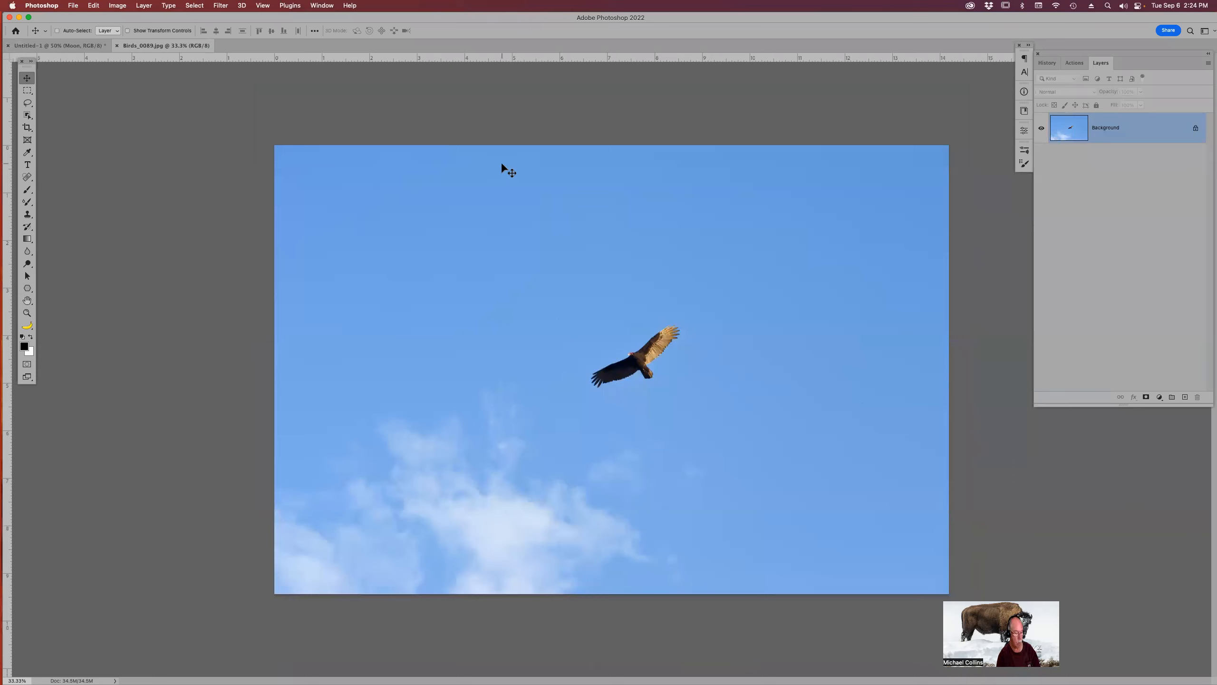
Select the soaring bird with the Object Selection tool's Select Subject and zoom in on it.
{"action": "key", "text": "w"}
{"action": "left_click", "coordinate": [460, 32]}
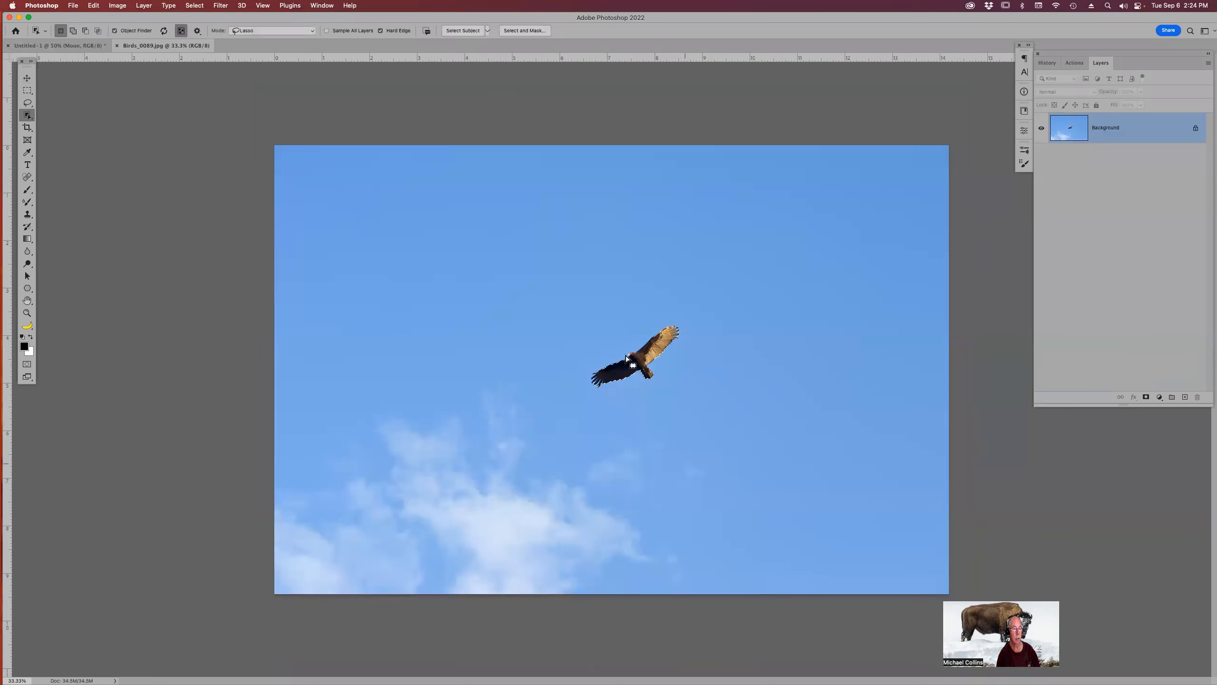
{"action": "key", "text": "z"}
{"action": "left_click_drag", "start_coordinate": [581, 299], "coordinate": [588, 305]}
{"action": "left_click_drag", "start_coordinate": [664, 384], "coordinate": [721, 440]}
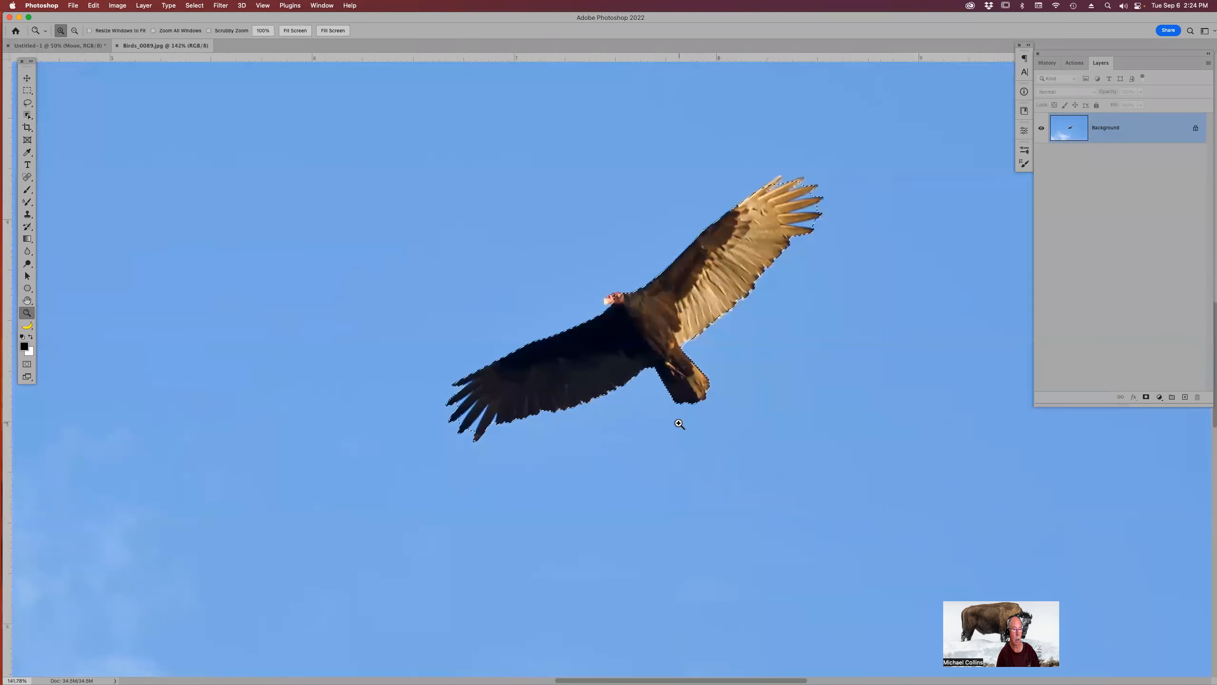
{"action": "left_click_drag", "start_coordinate": [645, 411], "coordinate": [652, 454]}
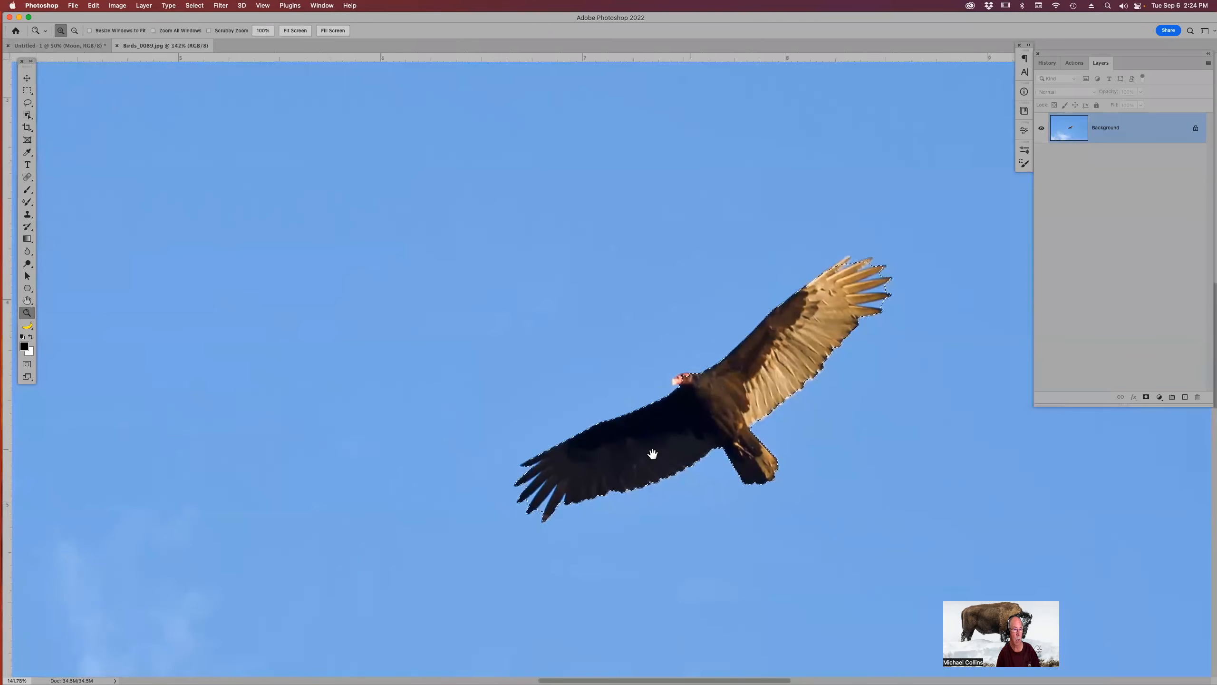
Zoom in to inspect the edges of the bird selection, then fit the image to the screen.
{"action": "left_click", "coordinate": [550, 506]}
{"action": "left_click", "coordinate": [550, 506]}
{"action": "left_click", "coordinate": [550, 506]}
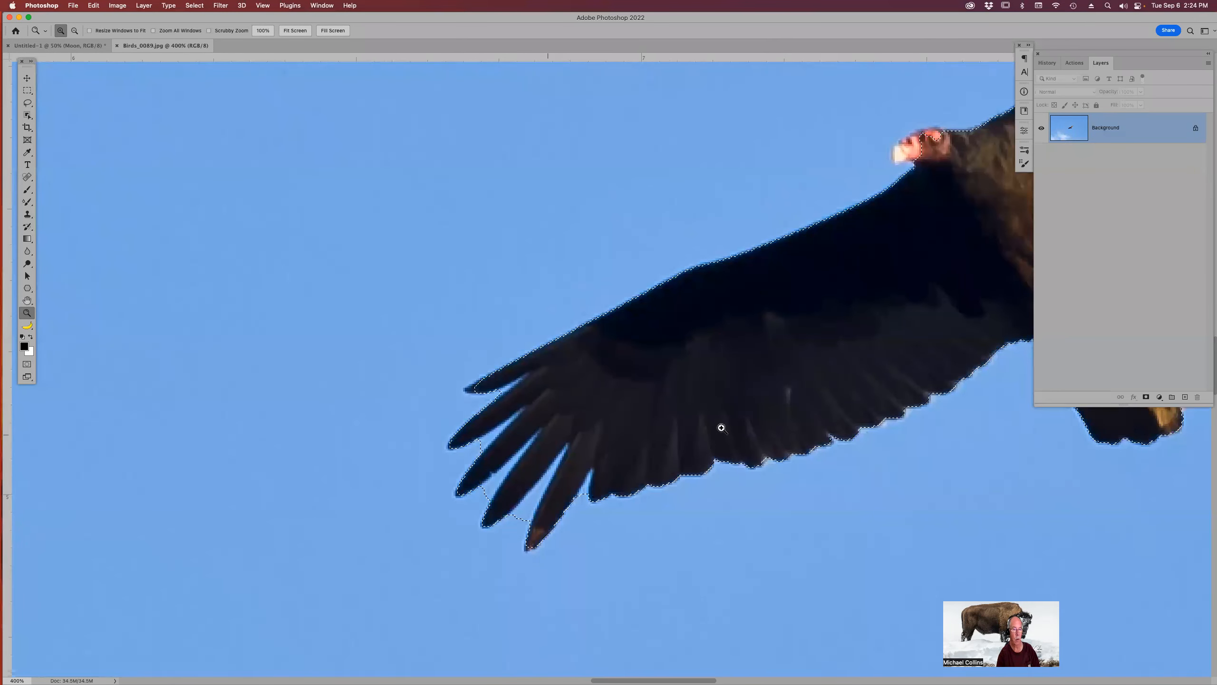
{"action": "key", "text": "super+0"}
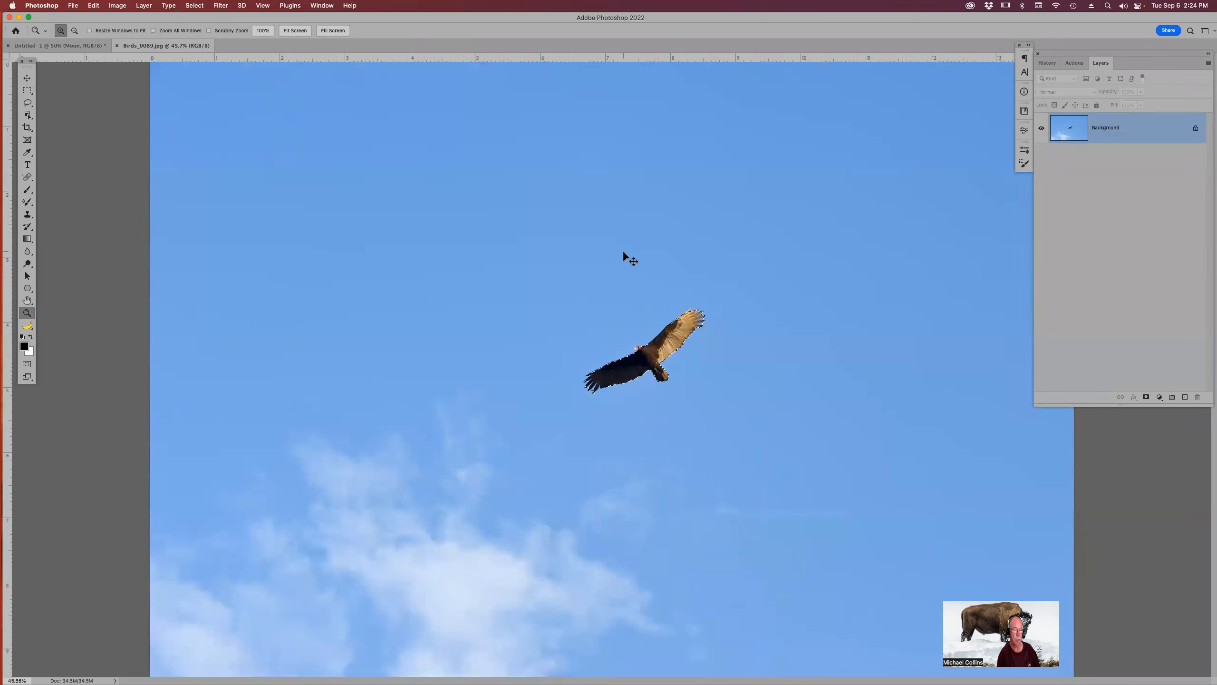
Deselect and select the blue sky around the bird with the Magic Wand tool.
{"action": "key", "text": "super+d"}
{"action": "key", "text": "w"}
{"action": "key", "text": "shift+w"}
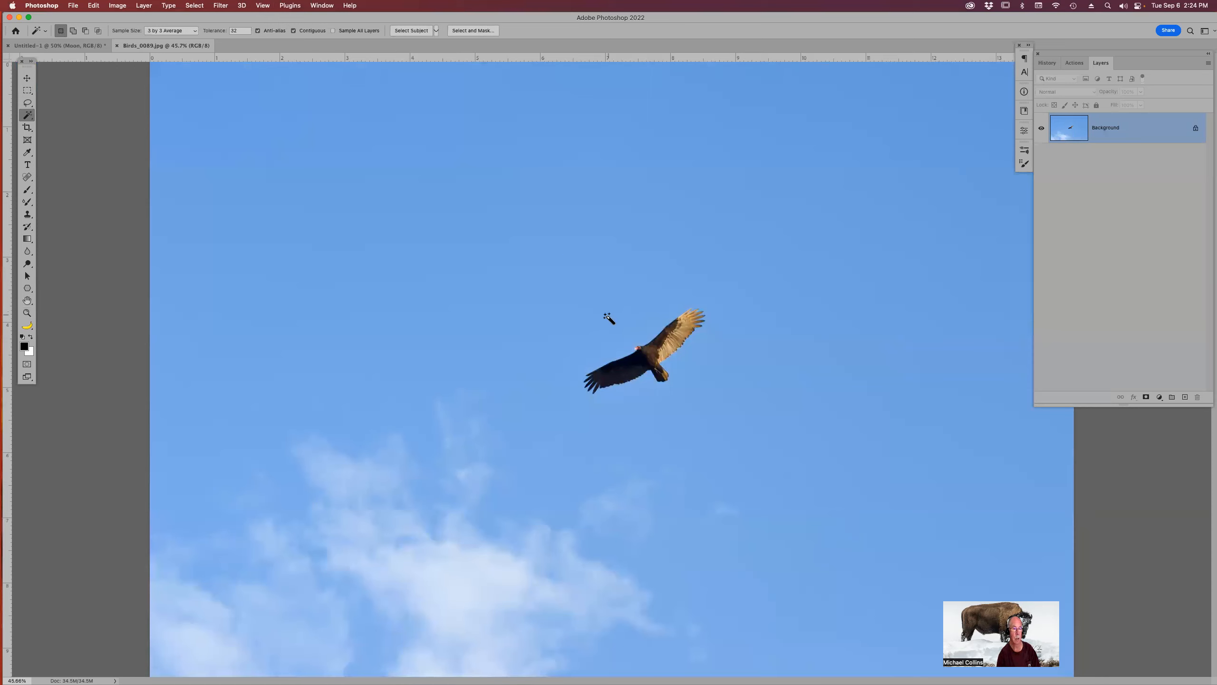
{"action": "left_click", "coordinate": [639, 321]}
{"action": "key", "text": "z"}
{"action": "left_click_drag", "start_coordinate": [556, 317], "coordinate": [717, 427]}
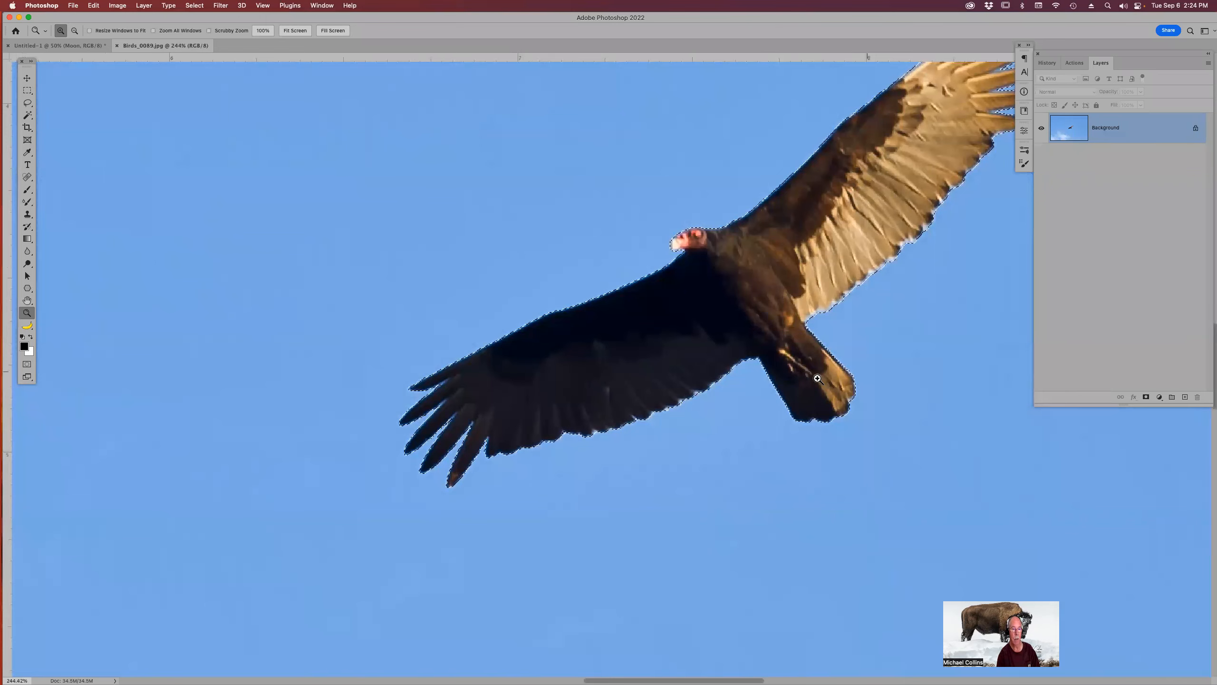
{"action": "key", "text": "super+0"}
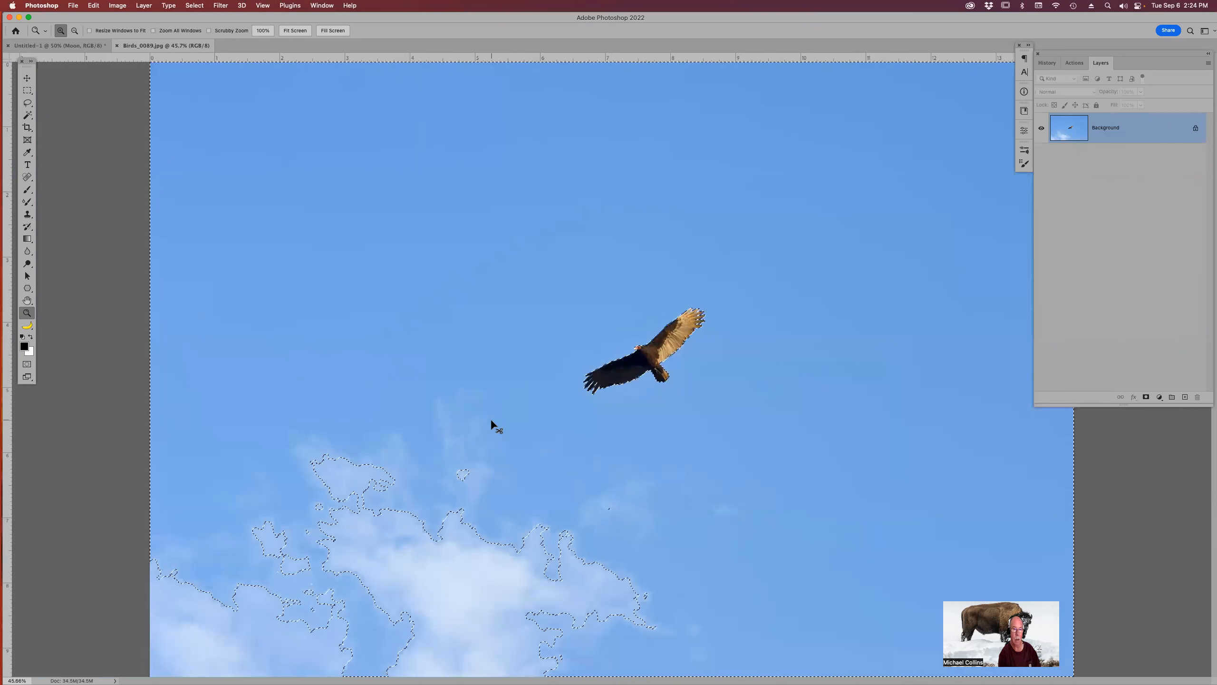
Invert the sky selection and copy the selected bird and clouds to a new layer.
{"action": "key", "text": "super+shift+j"}
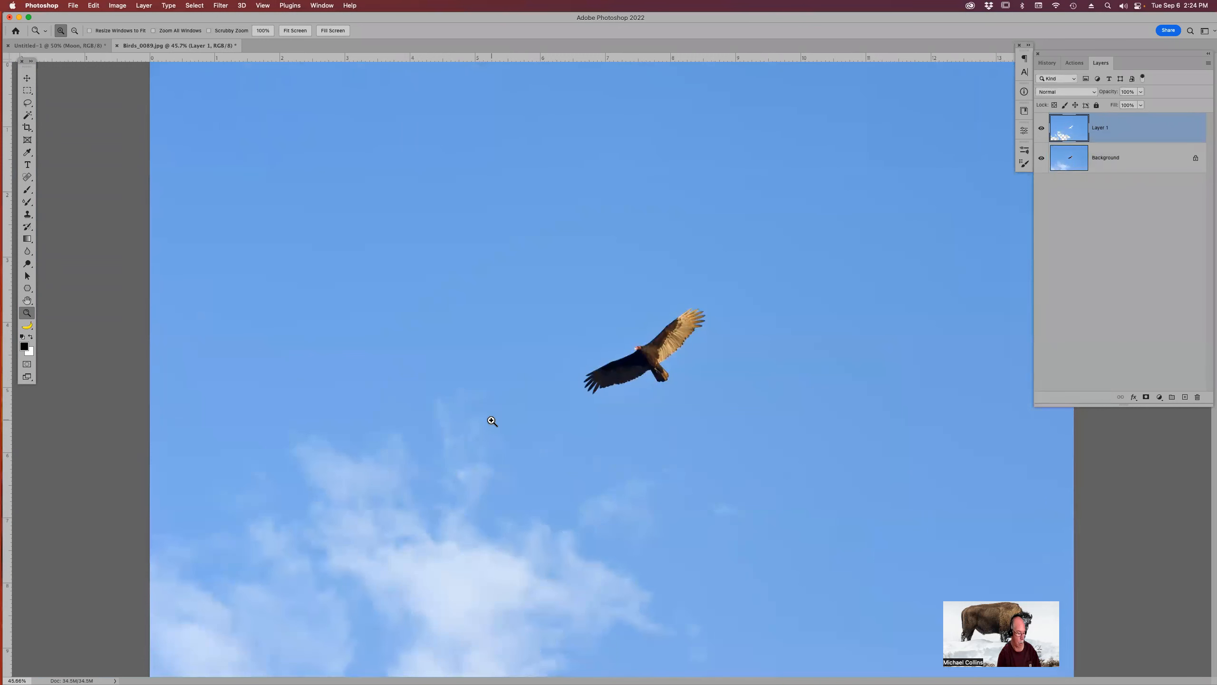
{"action": "key", "text": "super+z"}
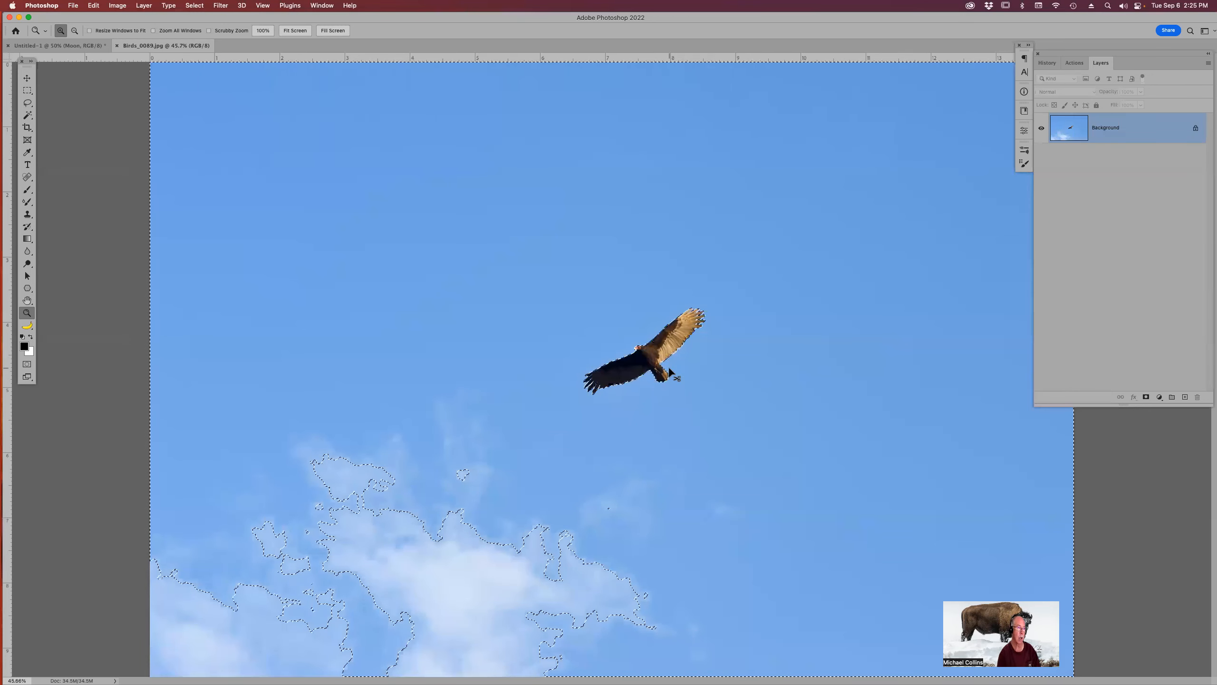
{"action": "left_click", "coordinate": [196, 5]}
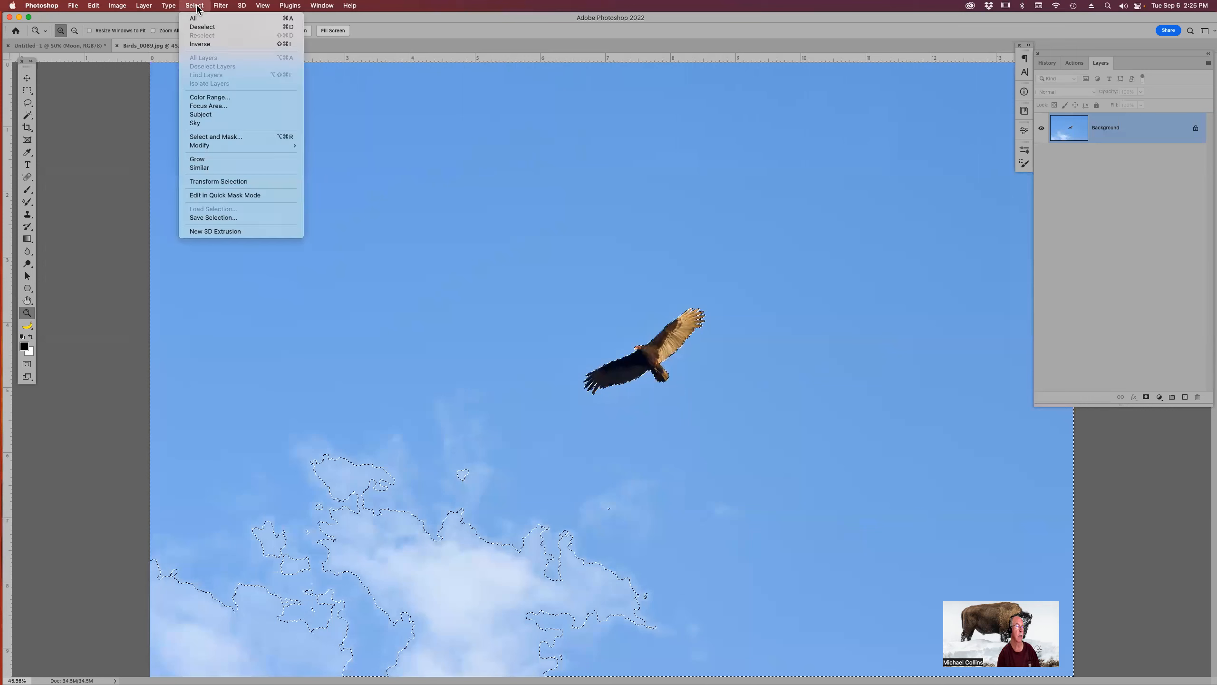
{"action": "left_click", "coordinate": [207, 45]}
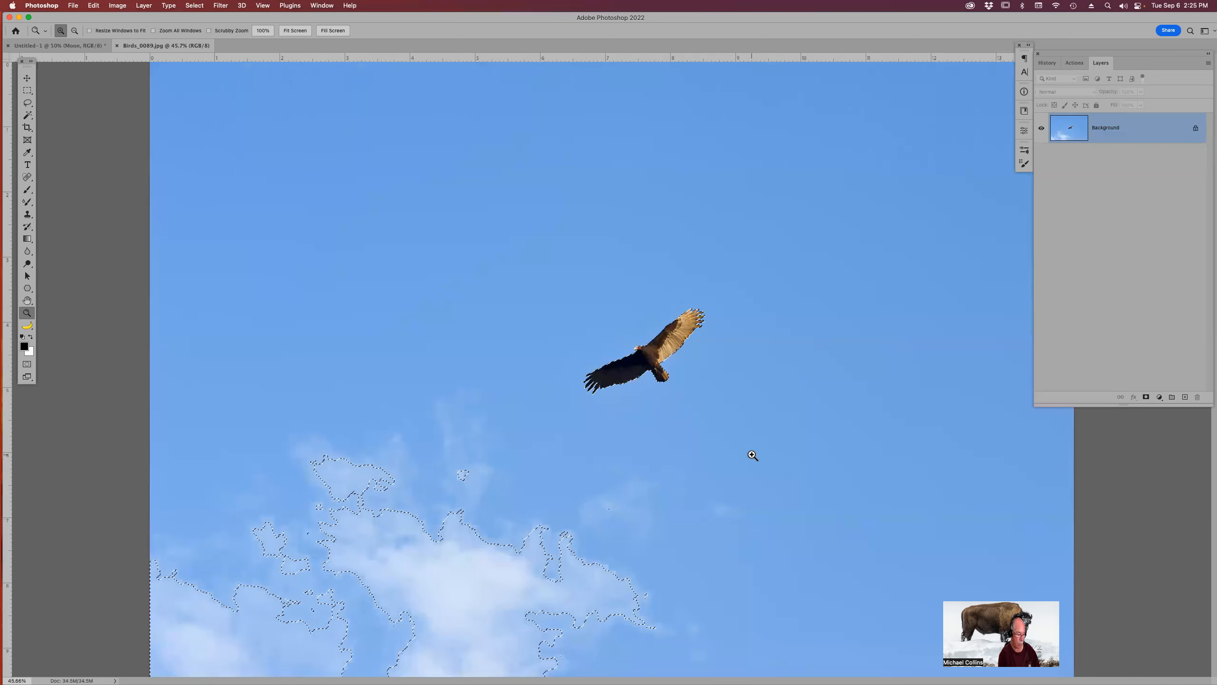
{"action": "key", "text": "super+j"}
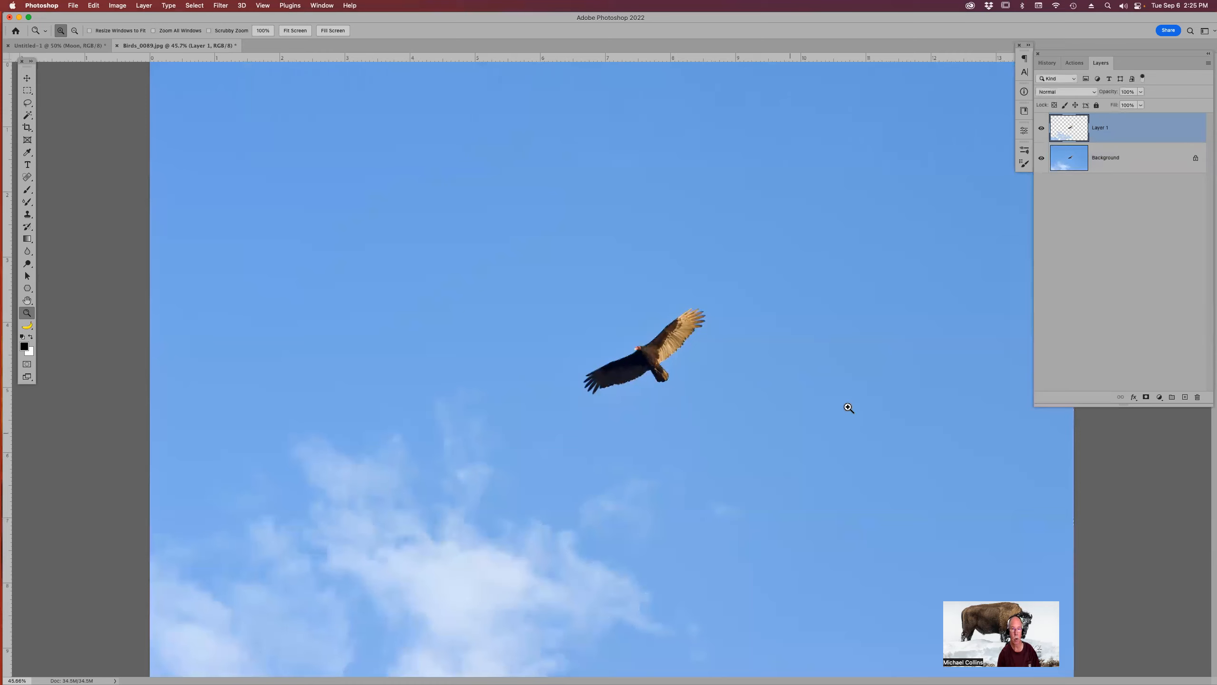
Add a layer mask and paint out the clouds in black with the Brush Tool Soft Round 600 brush, hiding the background.
{"action": "left_click", "coordinate": [1145, 398]}
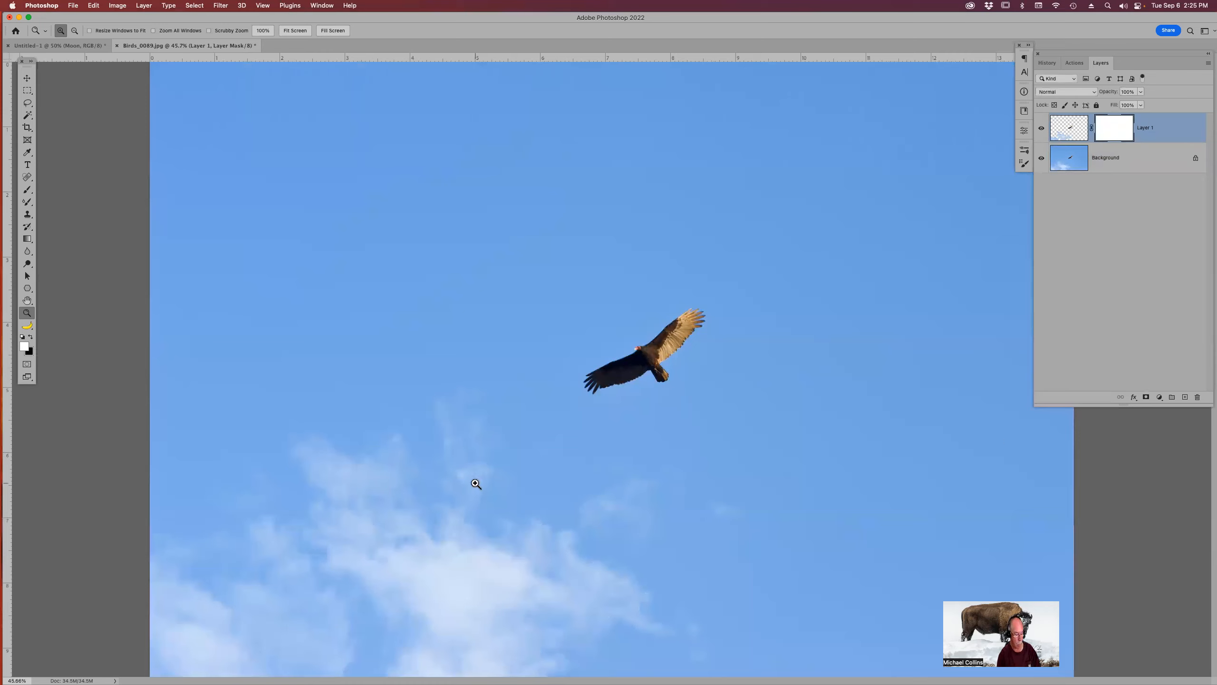
{"action": "key", "text": "b"}
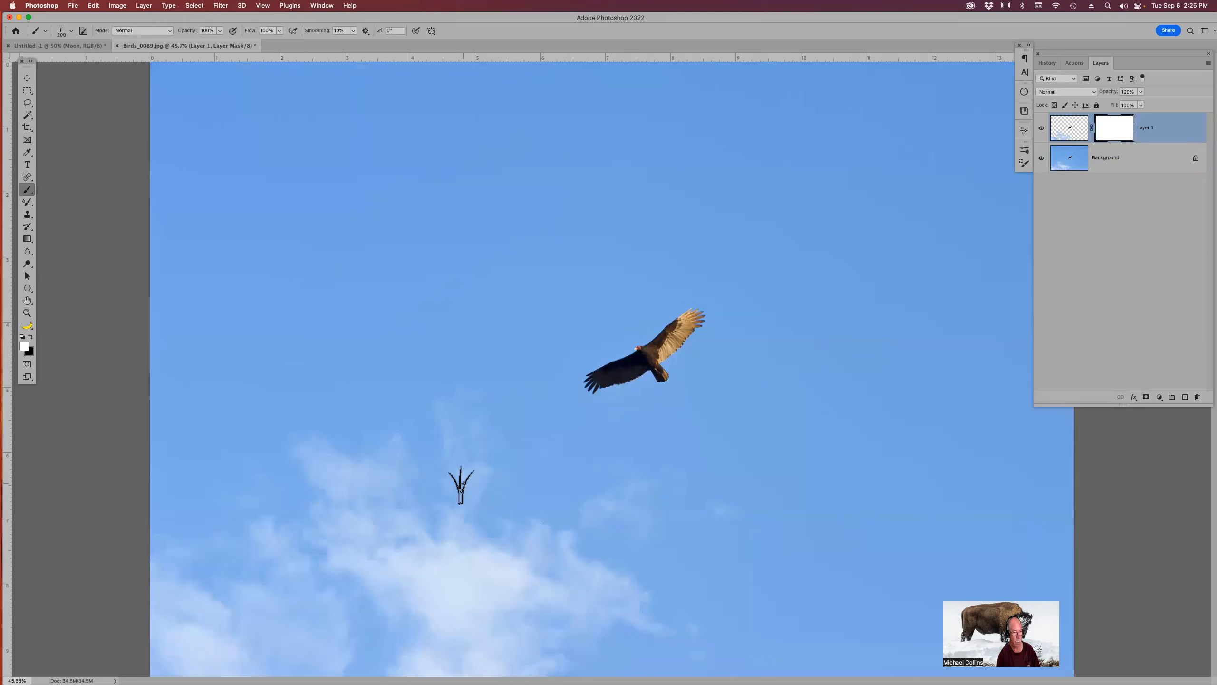
{"action": "left_click", "coordinate": [45, 31]}
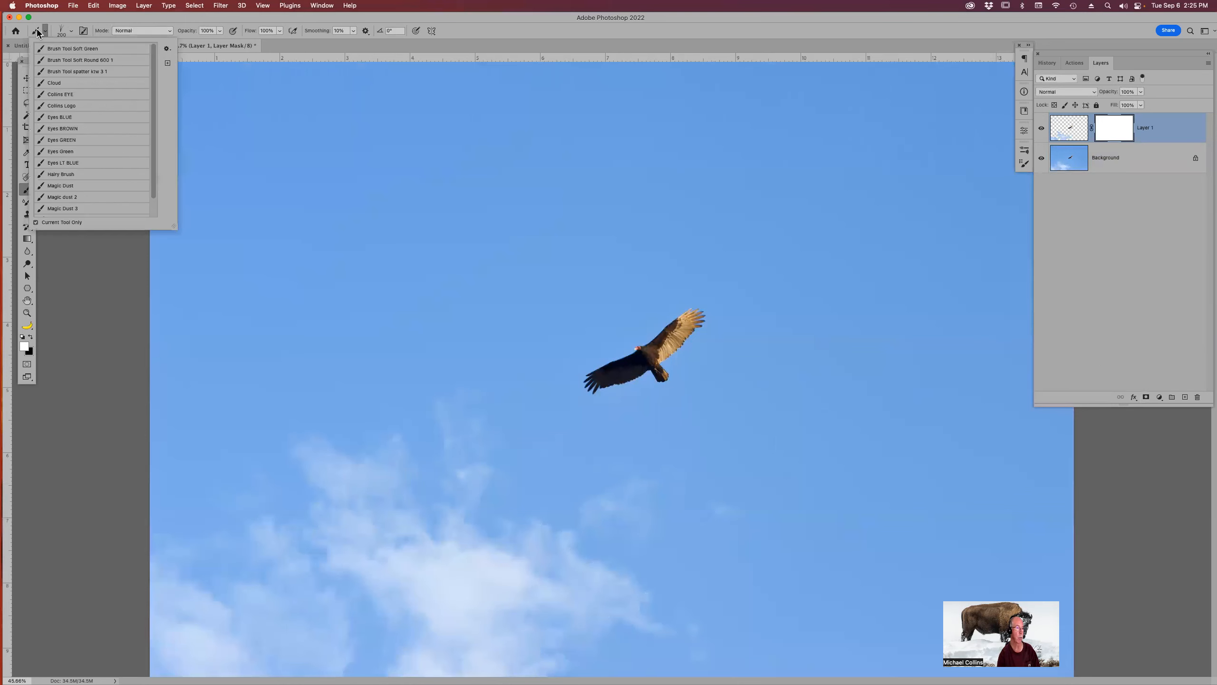
{"action": "left_click", "coordinate": [91, 60]}
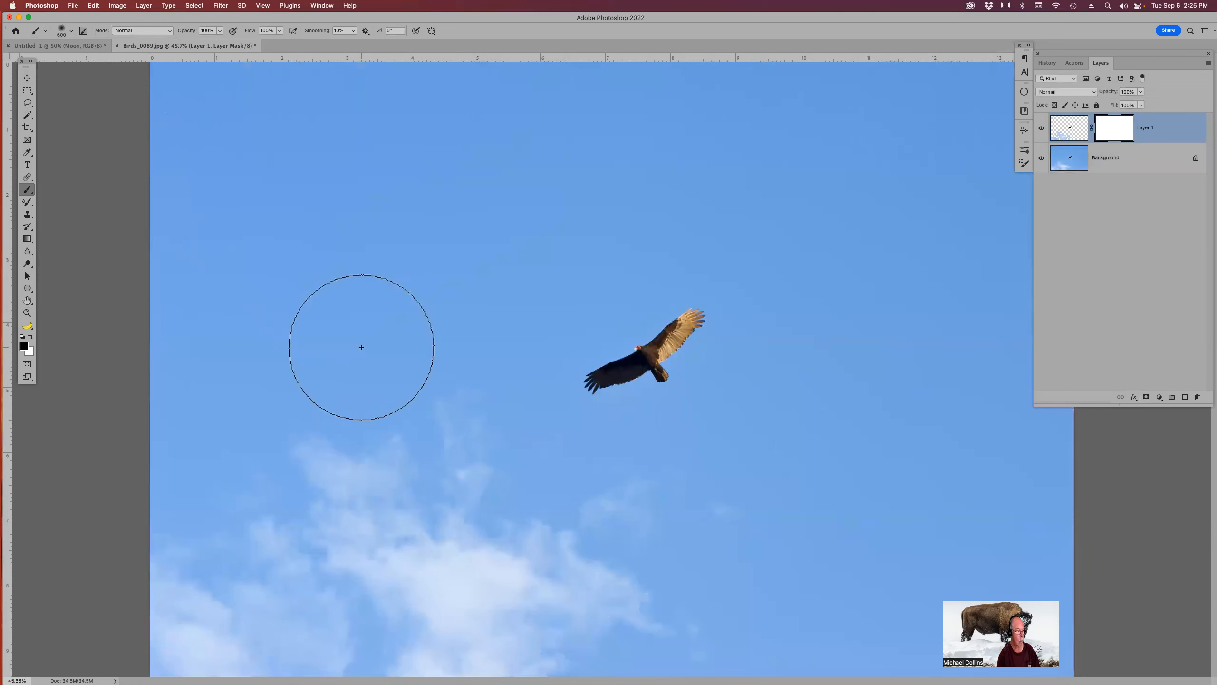
{"action": "left_click", "coordinate": [469, 441]}
{"action": "left_click", "coordinate": [438, 437]}
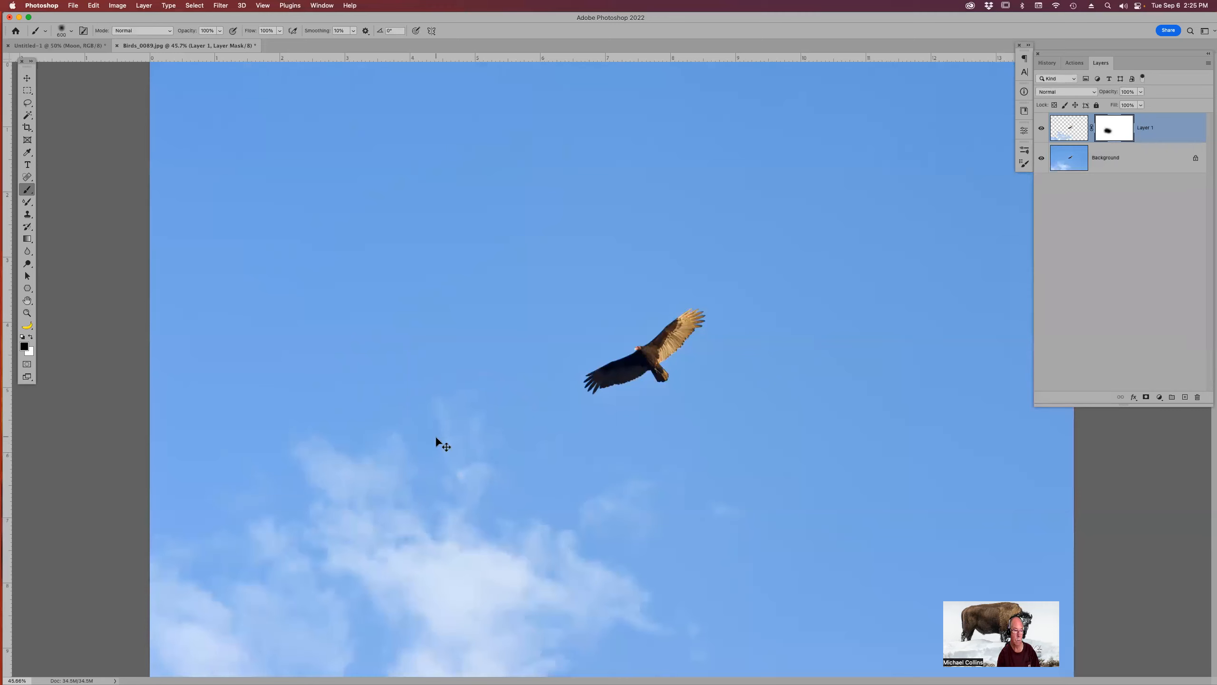
{"action": "left_click", "coordinate": [414, 516]}
{"action": "left_click", "coordinate": [1040, 159]}
{"action": "mouse_move", "coordinate": [644, 508]}
{"action": "left_mouse_down"}
{"action": "mouse_move", "coordinate": [507, 593]}
{"action": "mouse_move", "coordinate": [572, 618]}
{"action": "mouse_move", "coordinate": [584, 662]}
{"action": "mouse_move", "coordinate": [378, 661]}
{"action": "mouse_move", "coordinate": [395, 643]}
{"action": "mouse_move", "coordinate": [354, 587]}
{"action": "mouse_move", "coordinate": [331, 459]}
{"action": "left_mouse_up"}
{"action": "left_click", "coordinate": [415, 559]}
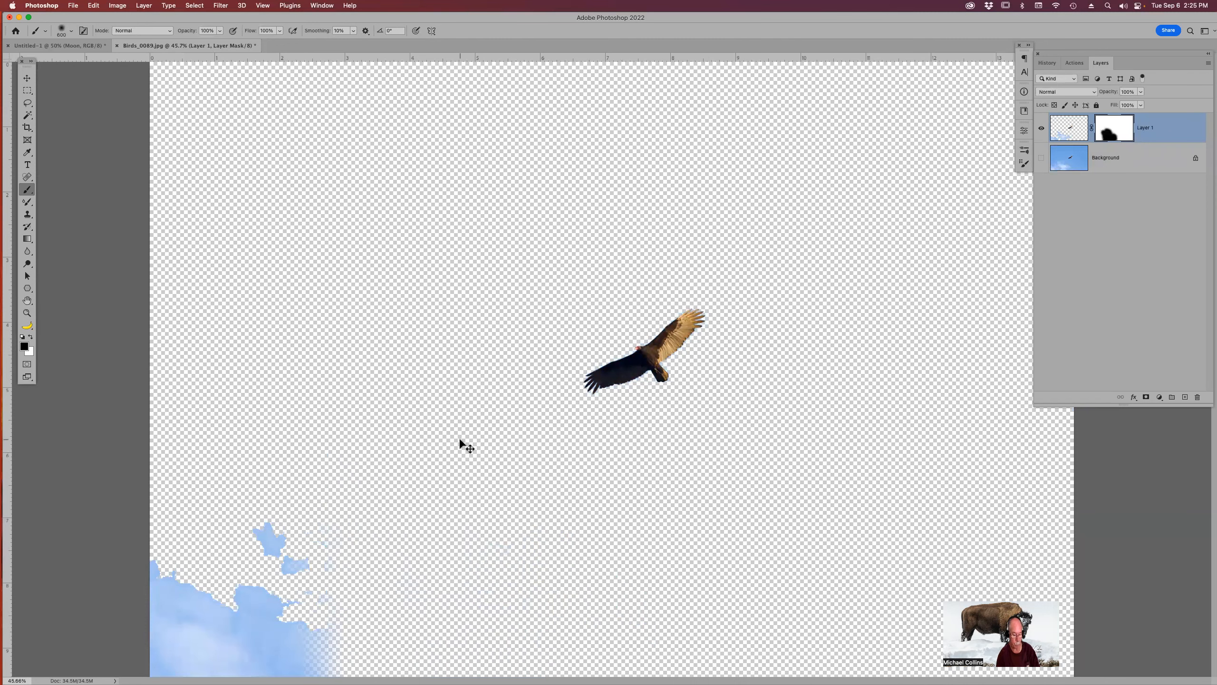
{"action": "key", "text": "super+minus"}
{"action": "mouse_move", "coordinate": [268, 502]}
{"action": "left_mouse_down"}
{"action": "mouse_move", "coordinate": [307, 540]}
{"action": "mouse_move", "coordinate": [320, 580]}
{"action": "mouse_move", "coordinate": [195, 619]}
{"action": "mouse_move", "coordinate": [156, 617]}
{"action": "left_mouse_up"}
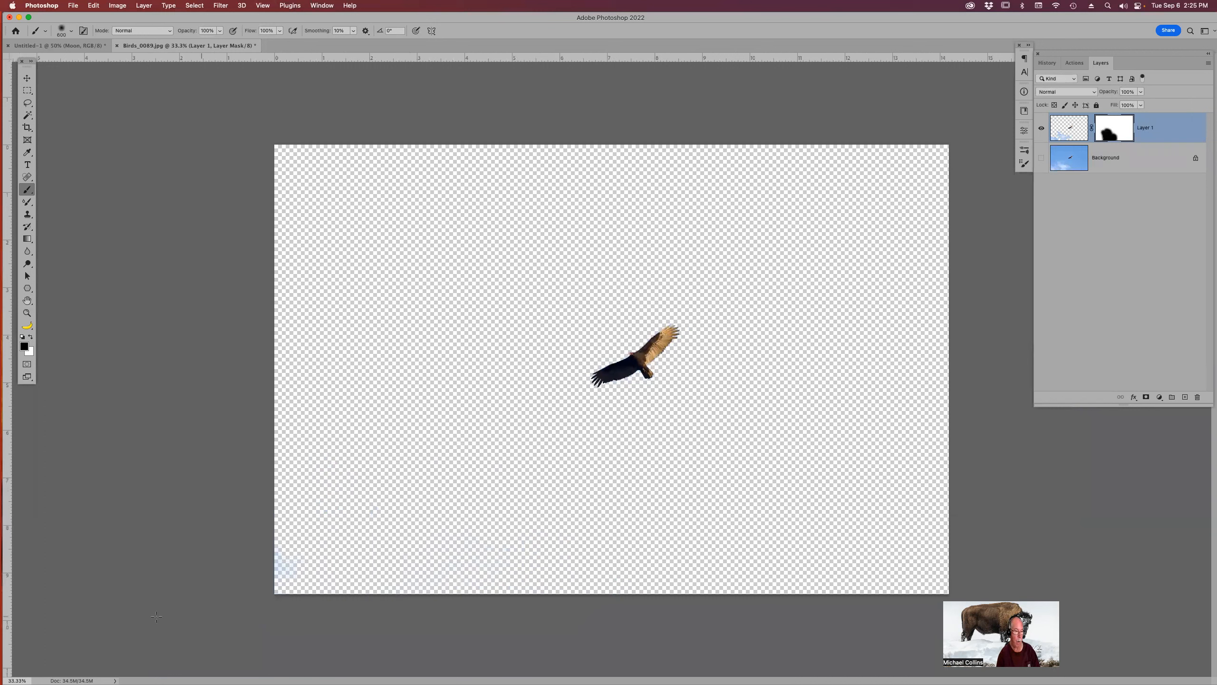
{"action": "mouse_move", "coordinate": [395, 552]}
{"action": "left_mouse_down"}
{"action": "mouse_move", "coordinate": [725, 537]}
{"action": "mouse_move", "coordinate": [414, 479]}
{"action": "mouse_move", "coordinate": [426, 475]}
{"action": "left_mouse_up"}
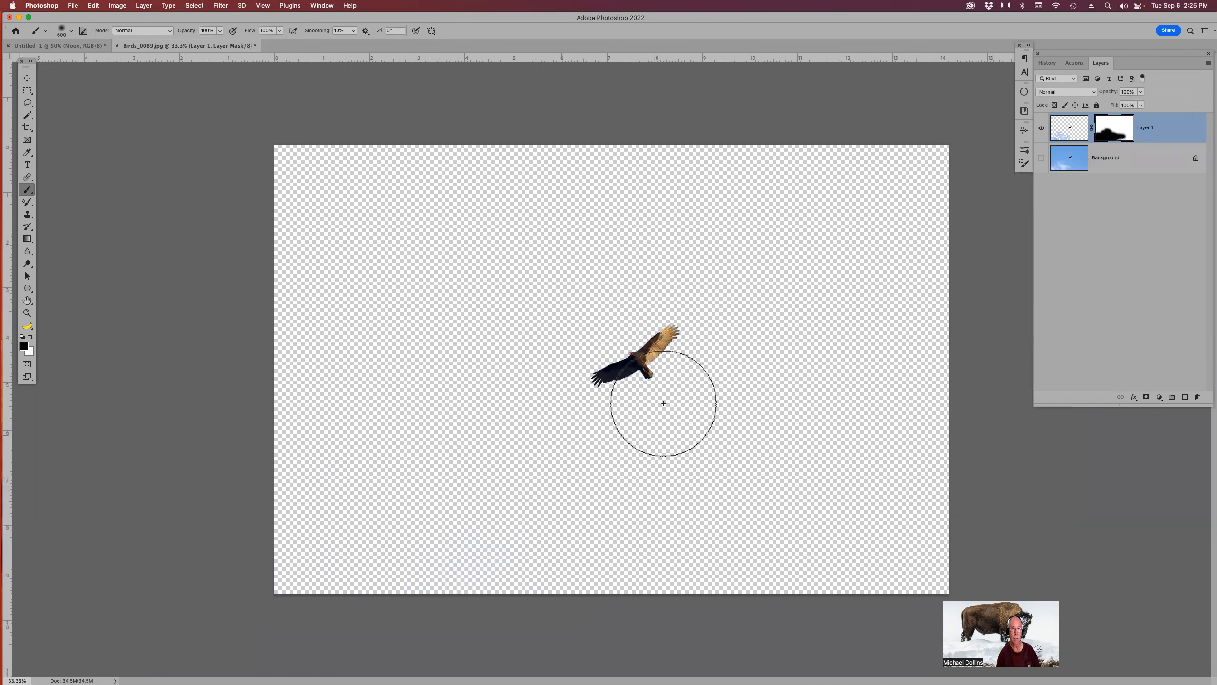
Apply the layer mask to the bird layer.
{"action": "right_click", "coordinate": [1118, 127]}
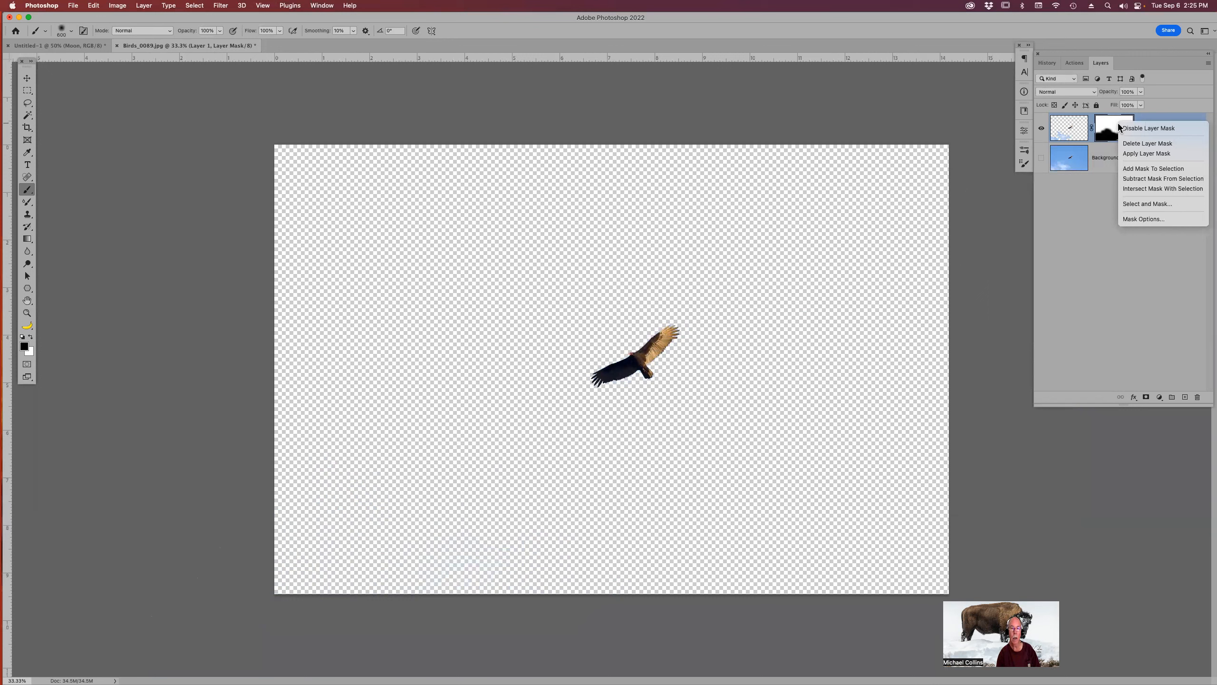
{"action": "left_click", "coordinate": [1136, 153]}
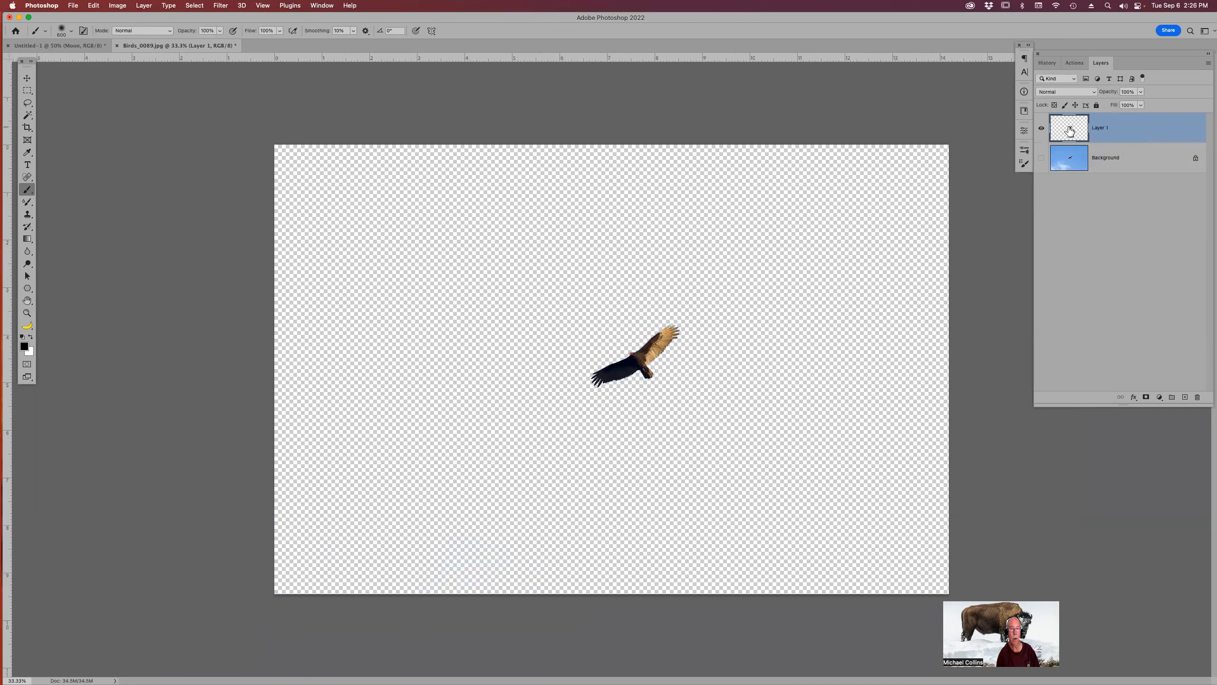
{"action": "key", "text": "v"}
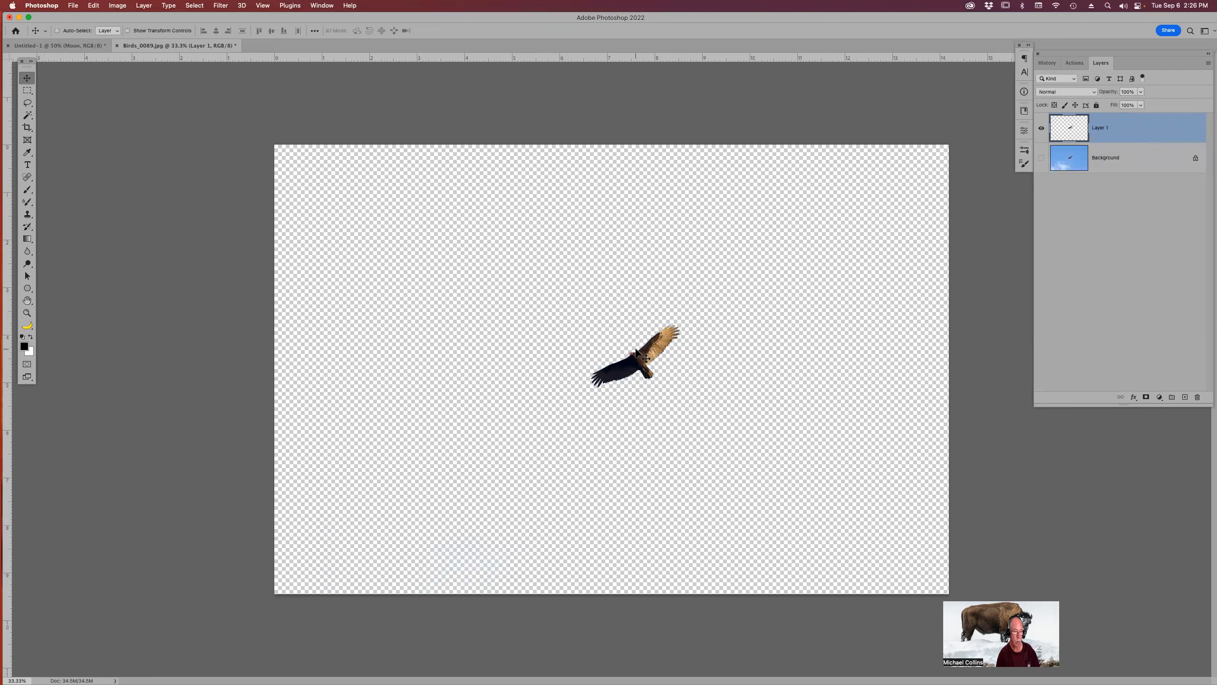
{"action": "left_click_drag", "start_coordinate": [636, 352], "coordinate": [86, 49]}
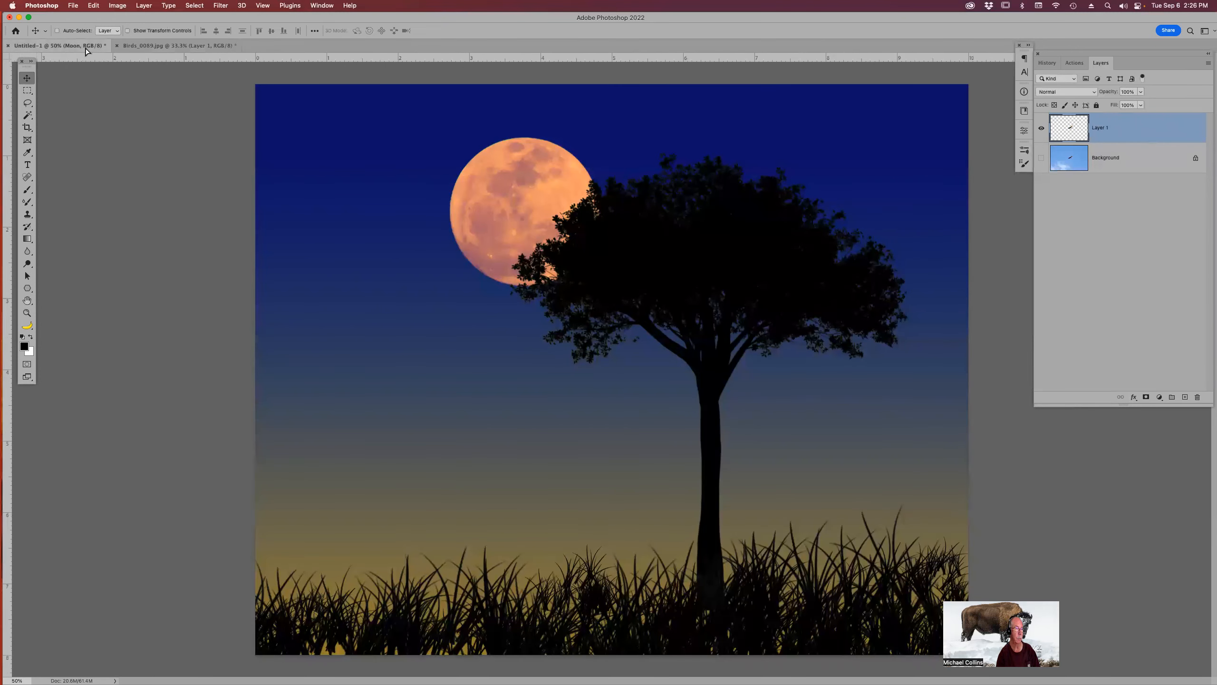
{"action": "left_click_drag", "start_coordinate": [497, 315], "coordinate": [498, 314]}
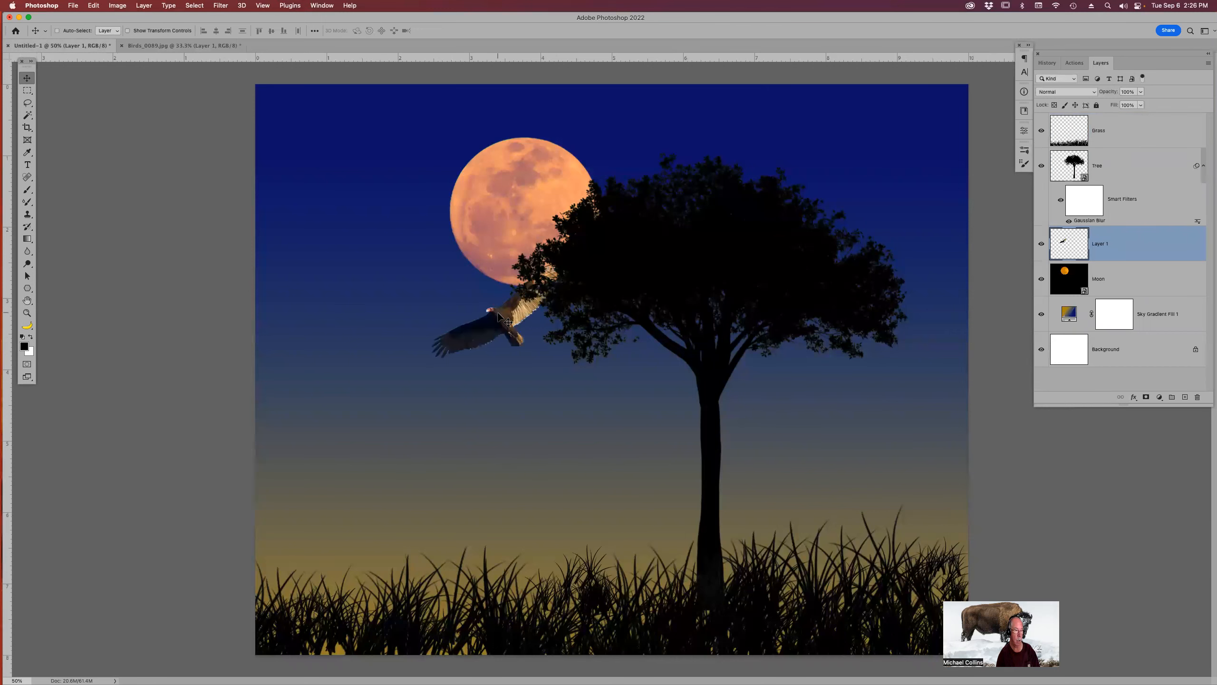
{"action": "key", "text": "super+z"}
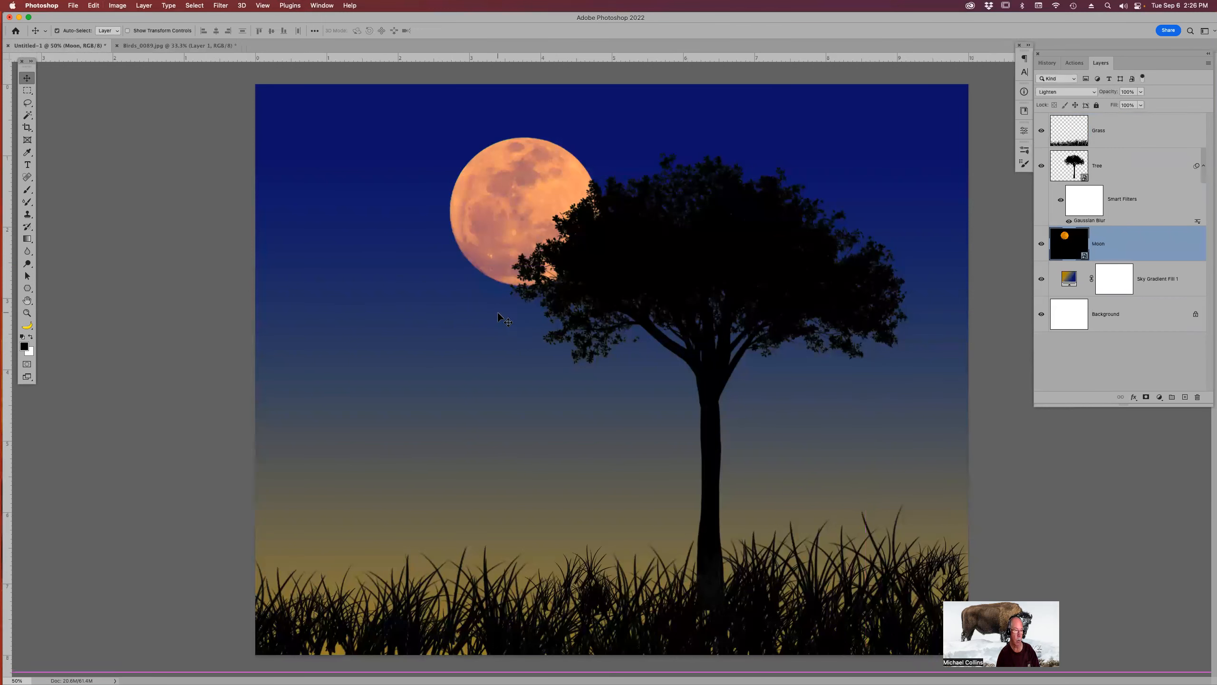
In the bird photo, load the bird layer as a selection and fill it with black to make a silhouette.
{"action": "left_click", "coordinate": [212, 46]}
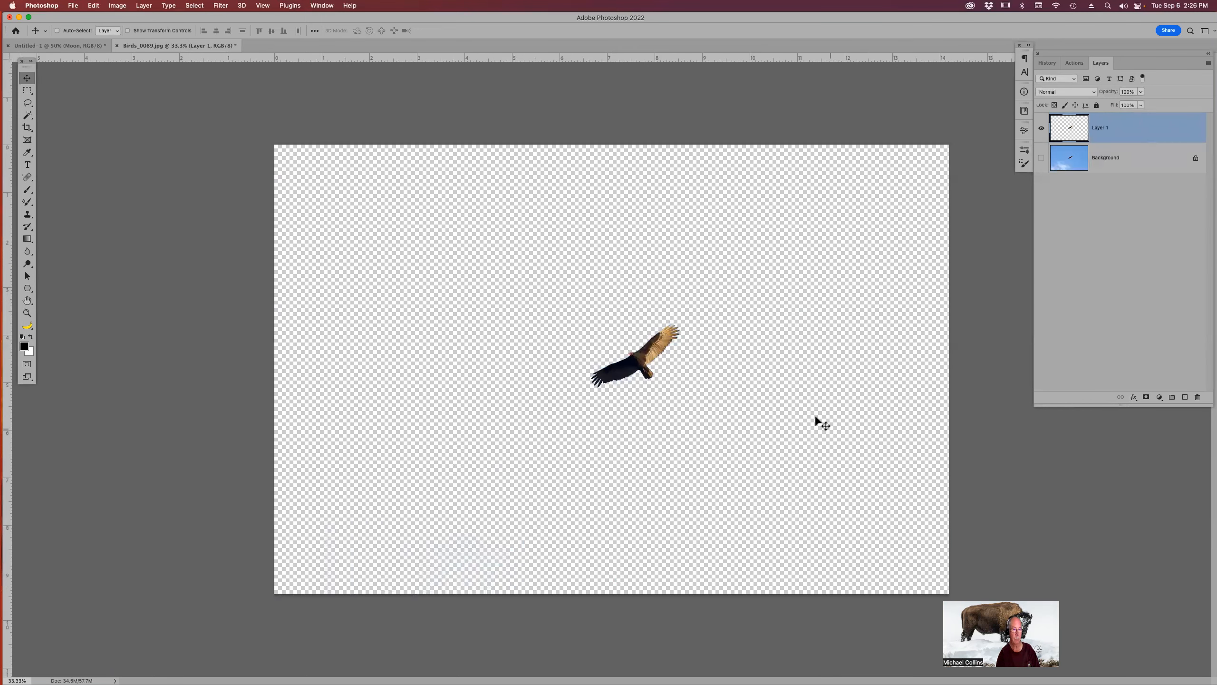
{"action": "key", "text": "super"}
{"action": "left_click", "coordinate": [1071, 130], "text": "super"}
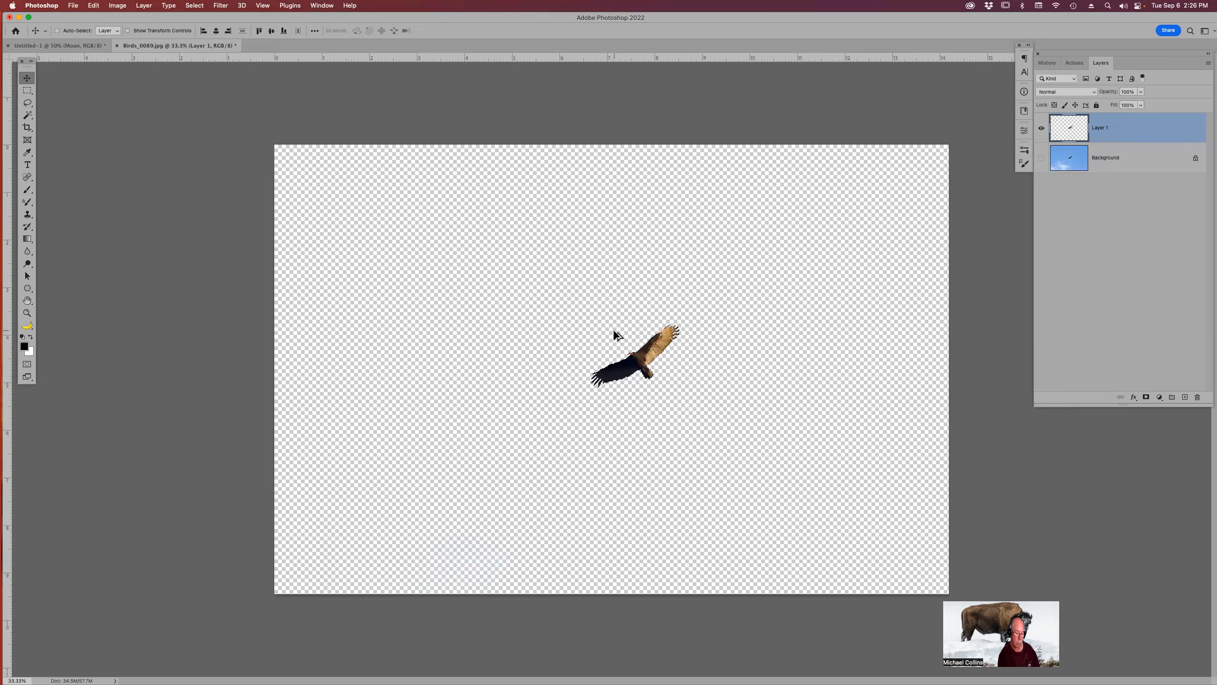
{"action": "key", "text": "alt+BackSpace"}
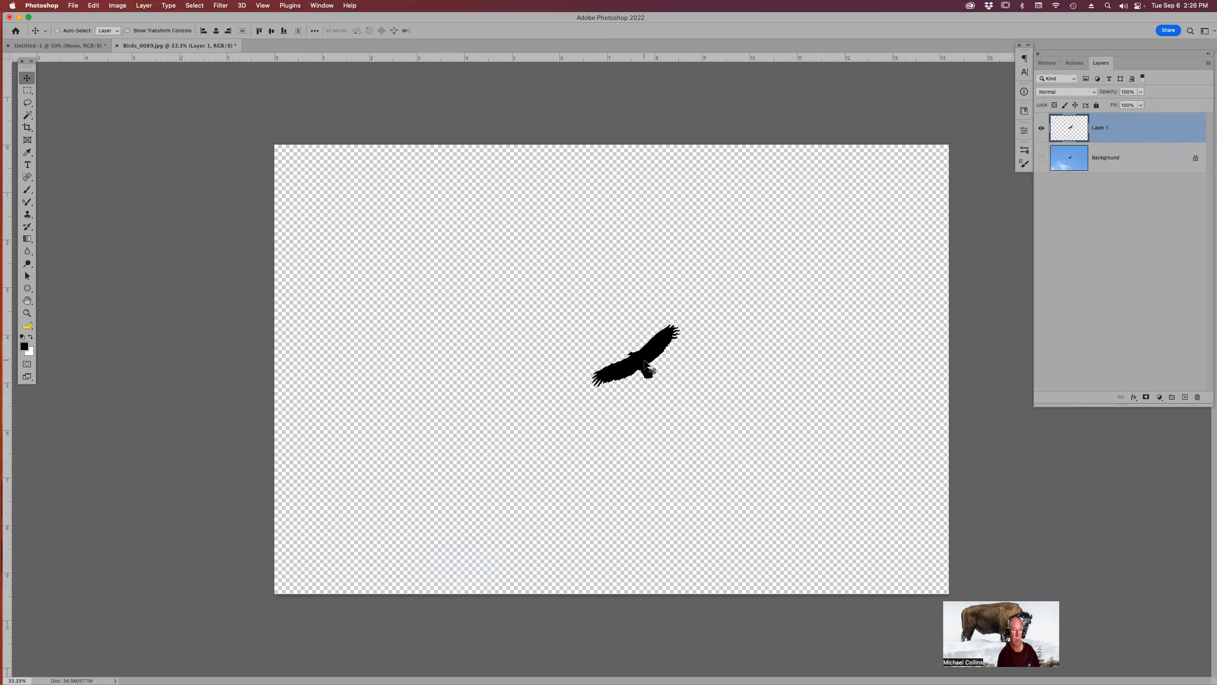
Drag the black bird silhouette into the twilight scene document.
{"action": "key", "text": "super"}
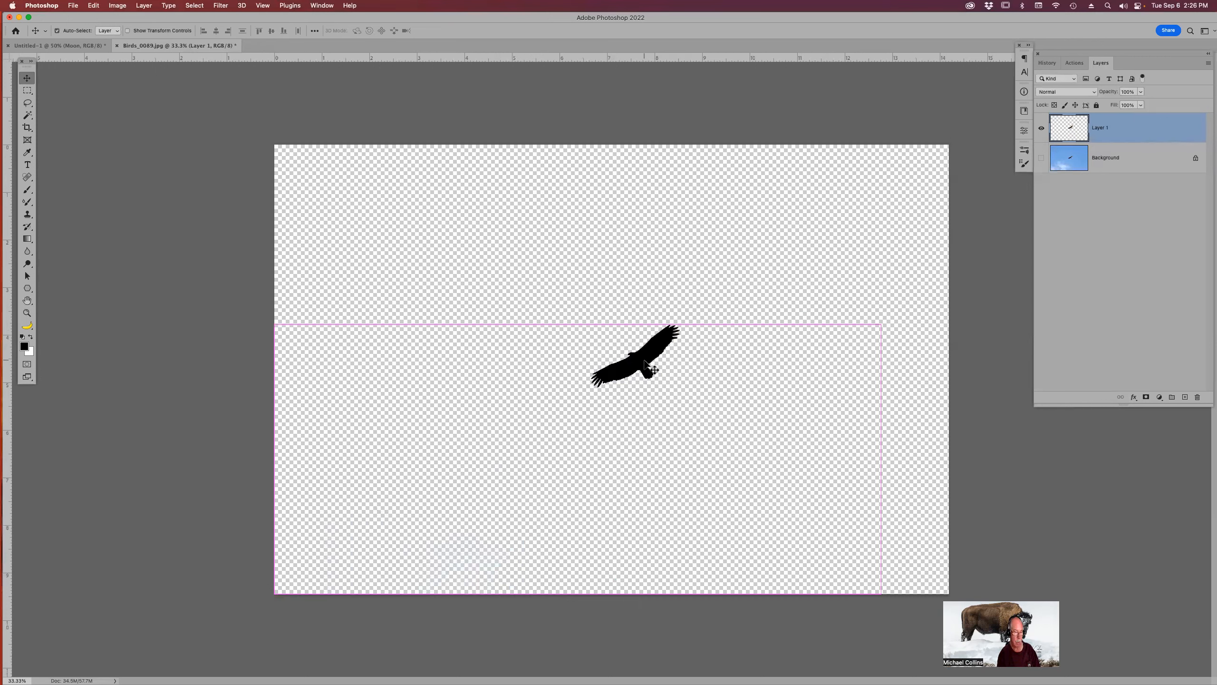
{"action": "left_click_drag", "start_coordinate": [647, 363], "coordinate": [192, 42]}
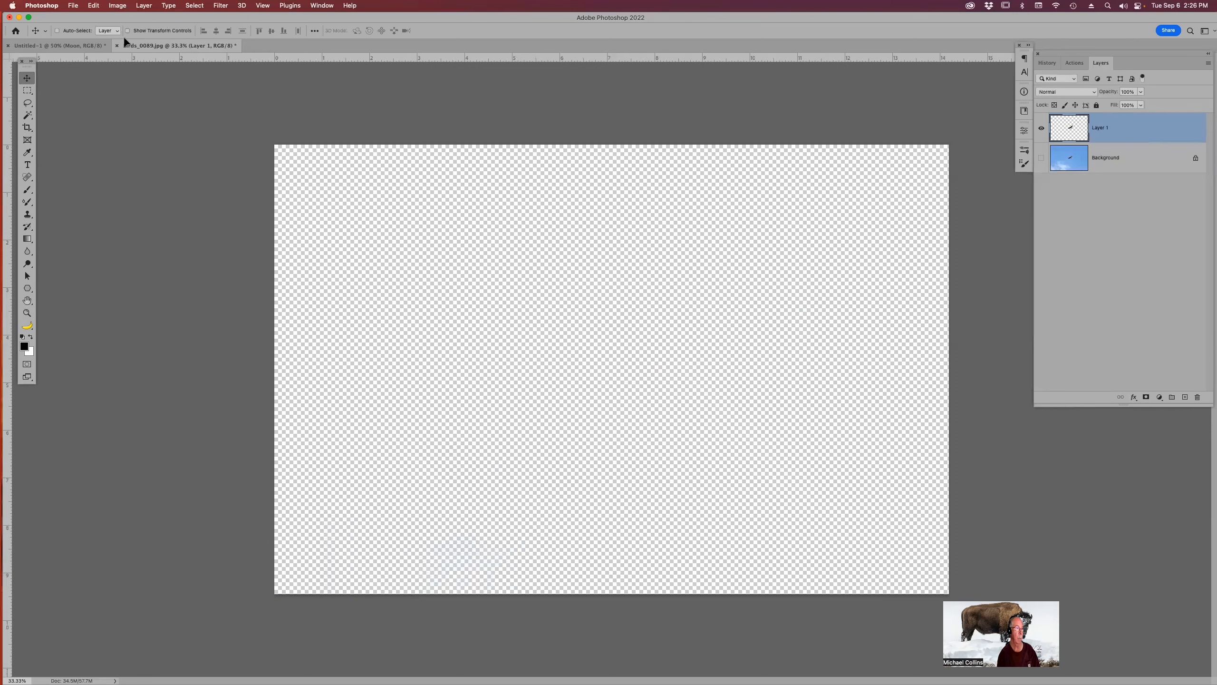
{"action": "left_click_drag", "start_coordinate": [96, 48], "coordinate": [104, 50]}
{"action": "left_click_drag", "start_coordinate": [466, 219], "coordinate": [487, 206]}
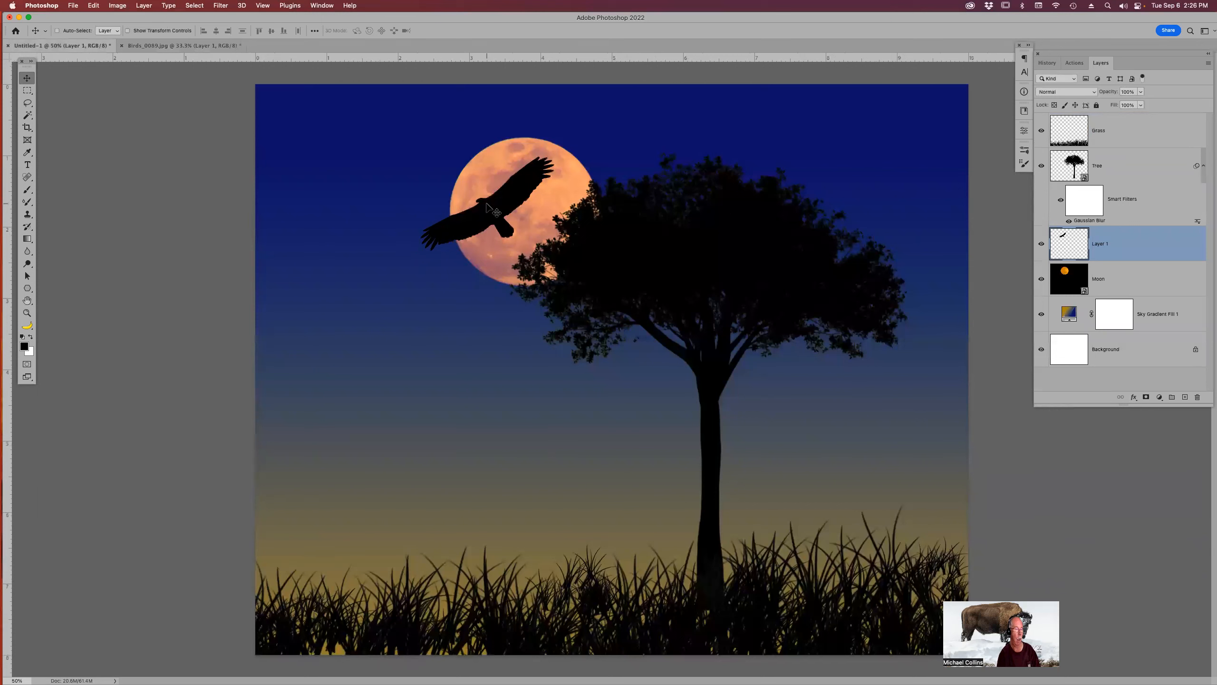
Free transform the bird: scale it down, rotate it slightly, and place it over the moon's left side.
{"action": "key", "text": "super"}
{"action": "key", "text": "super+t"}
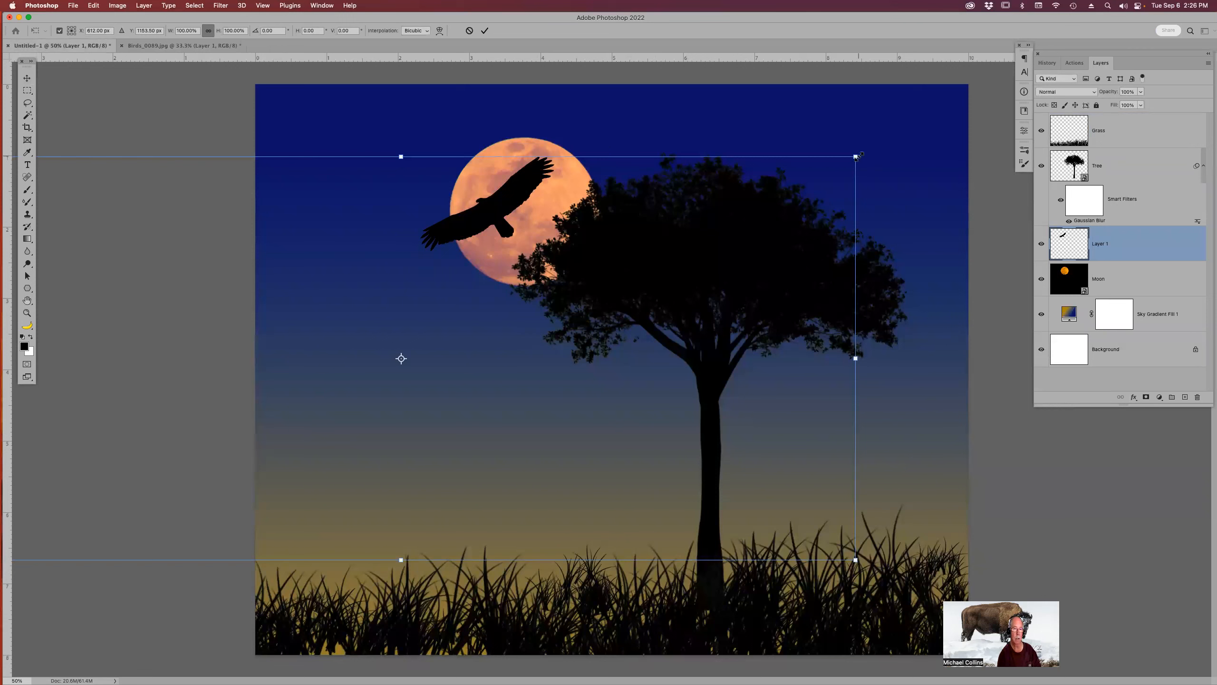
{"action": "left_click_drag", "start_coordinate": [856, 156], "coordinate": [701, 225]}
{"action": "left_click_drag", "start_coordinate": [622, 289], "coordinate": [658, 226]}
{"action": "left_click_drag", "start_coordinate": [741, 159], "coordinate": [724, 169]}
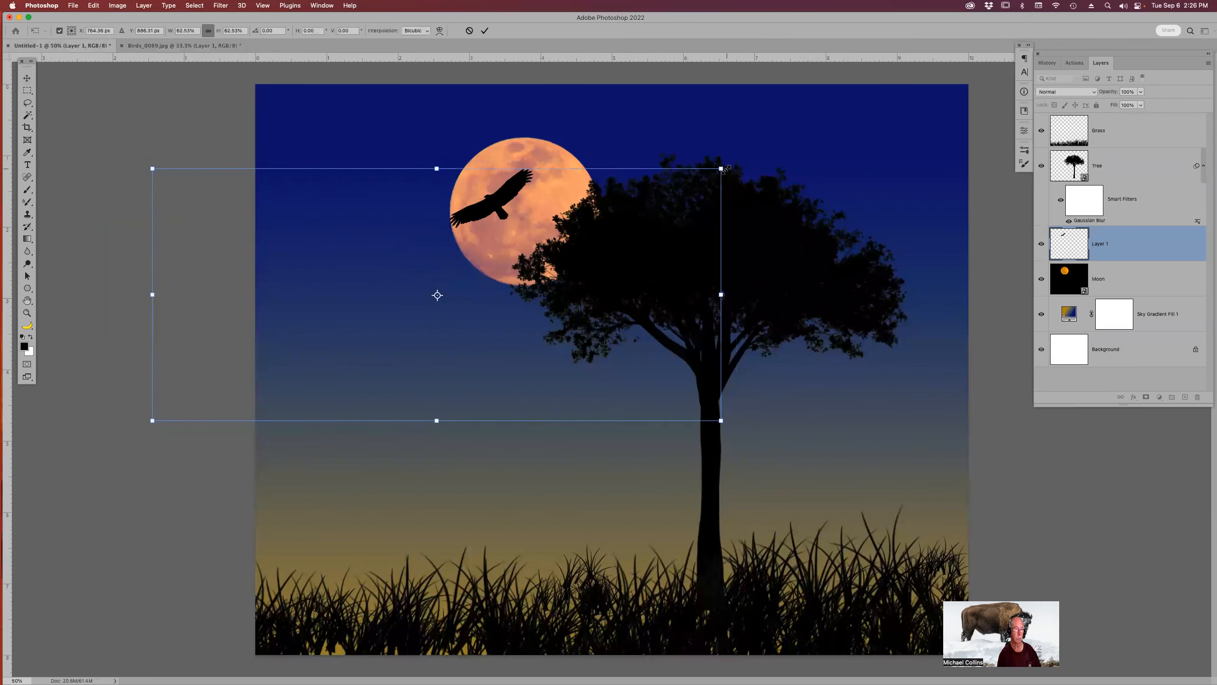
{"action": "left_click_drag", "start_coordinate": [786, 217], "coordinate": [769, 162]}
{"action": "left_click_drag", "start_coordinate": [628, 369], "coordinate": [660, 369]}
{"action": "left_click_drag", "start_coordinate": [766, 409], "coordinate": [771, 396]}
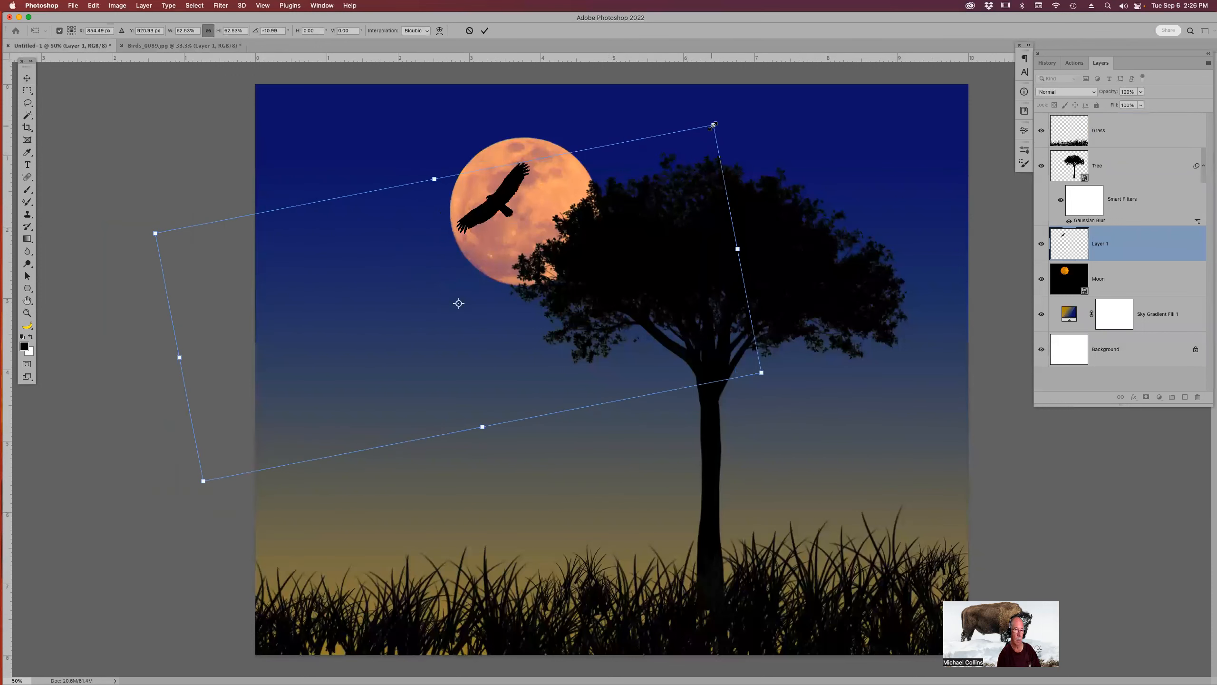
{"action": "left_click_drag", "start_coordinate": [713, 126], "coordinate": [676, 158]}
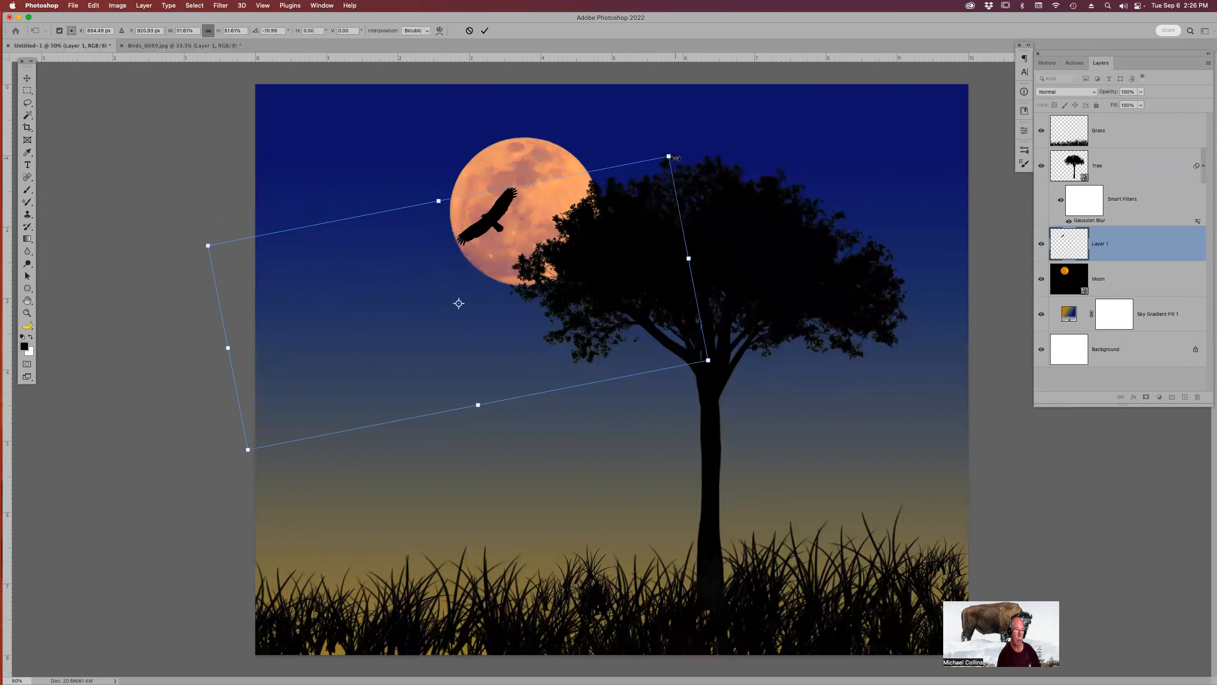
{"action": "key", "text": "Return"}
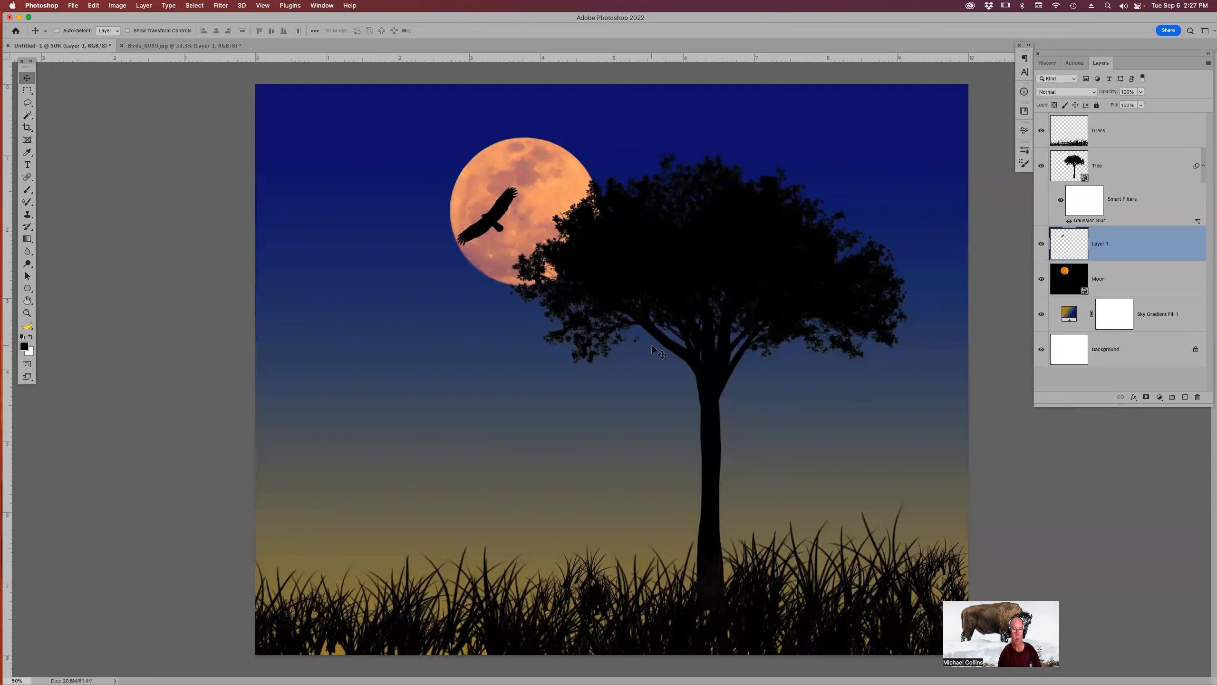
Rename the pasted bird layer as Bird.
{"action": "double_click", "coordinate": [1102, 243]}
{"action": "type", "text": "Bir"}
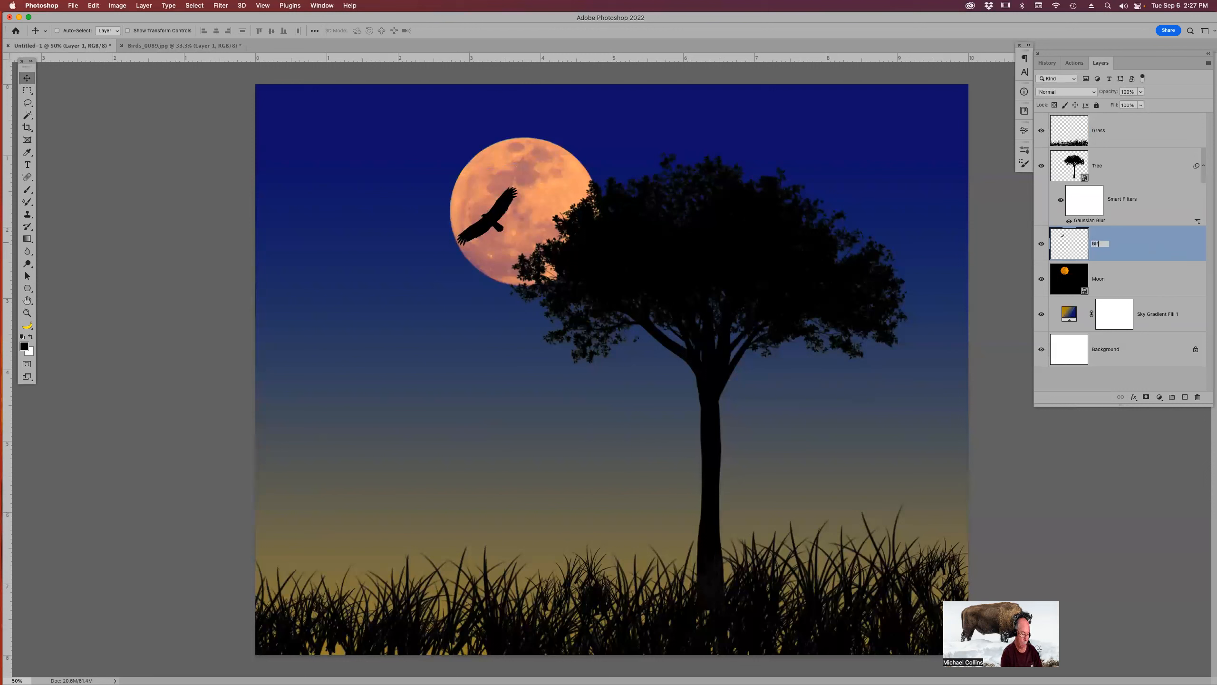
{"action": "key", "text": "Return"}
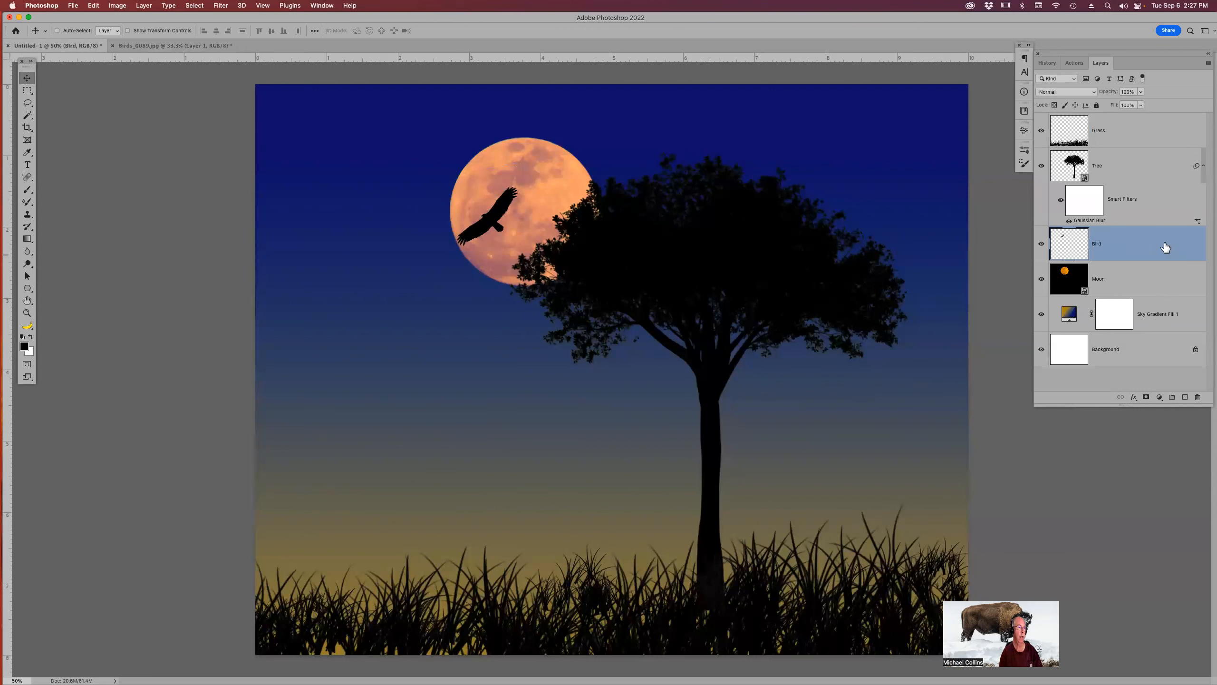
Close the bird photo document, leaving the twilight scene open.
{"action": "left_click", "coordinate": [112, 46]}
{"action": "left_click", "coordinate": [613, 258]}
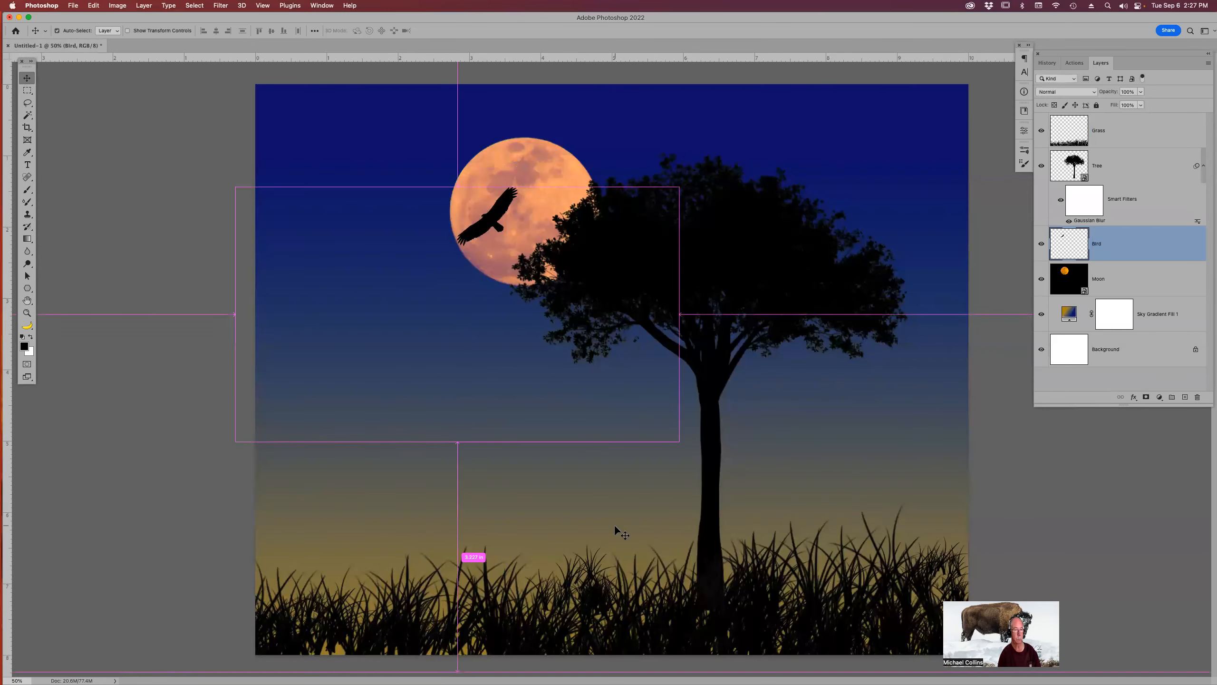
Switch to Adobe Bridge, browse the Sept 6 photos, and open the giraffe photo Africa_2021_3712.jpg in Photoshop.
{"action": "key", "text": "super+Tab"}
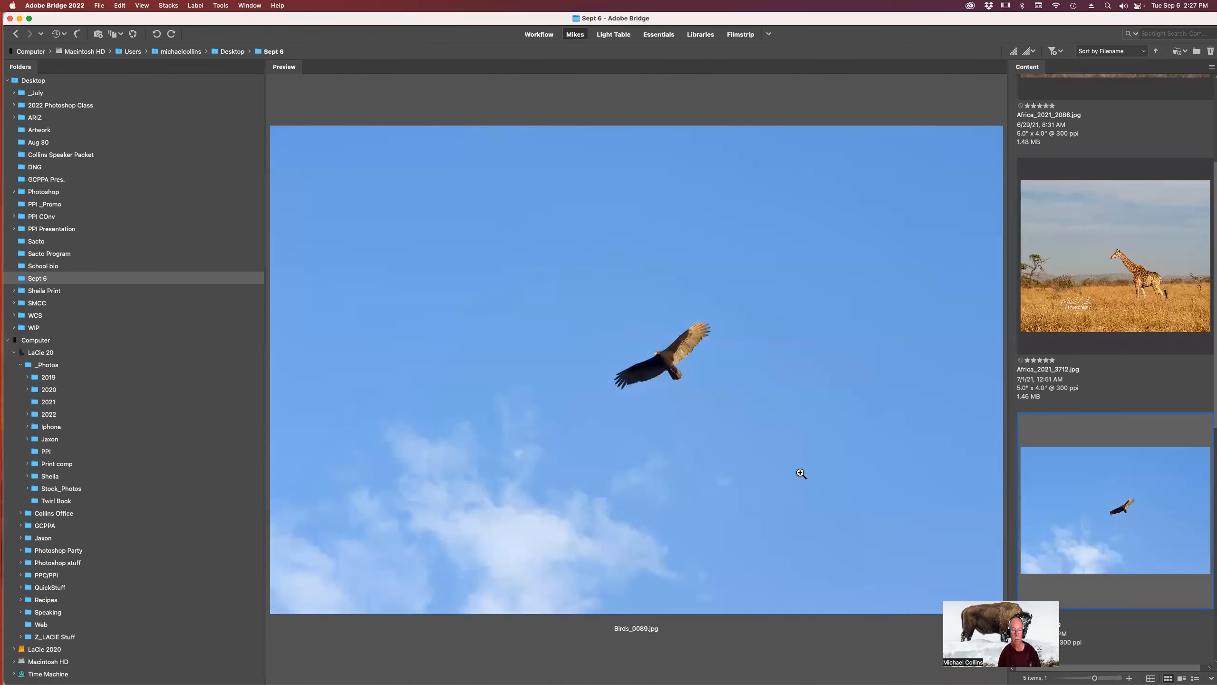
{"action": "left_click", "coordinate": [1109, 269]}
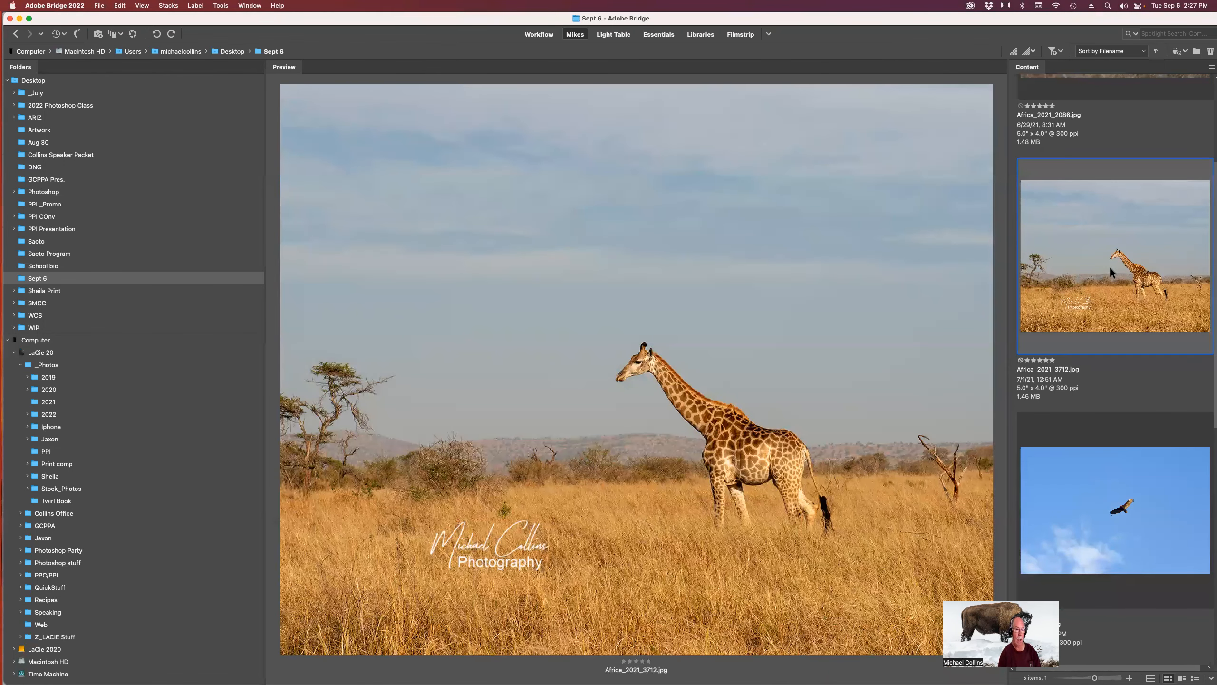
{"action": "key", "text": "Up"}
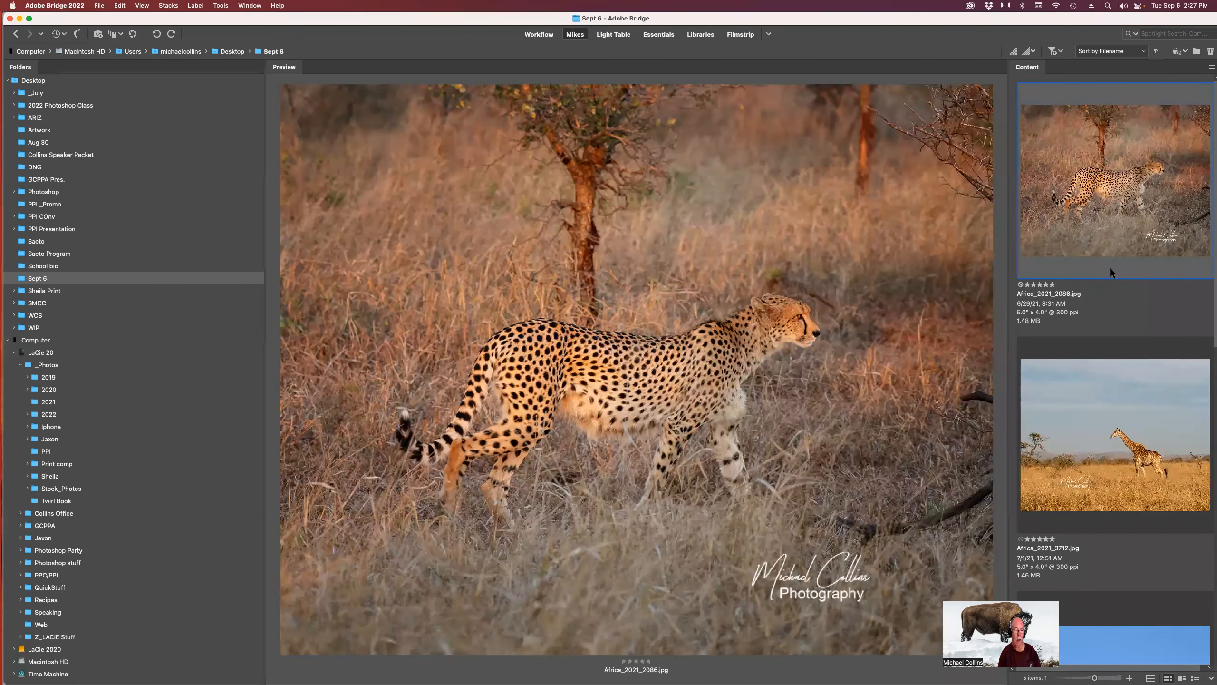
{"action": "key", "text": "Down"}
{"action": "key", "text": "Up"}
{"action": "key", "text": "Down"}
{"action": "key", "text": "Up"}
{"action": "key", "text": "Down"}
{"action": "key", "text": "Up"}
{"action": "key", "text": "Down"}
{"action": "key", "text": "Up"}
{"action": "key", "text": "Down"}
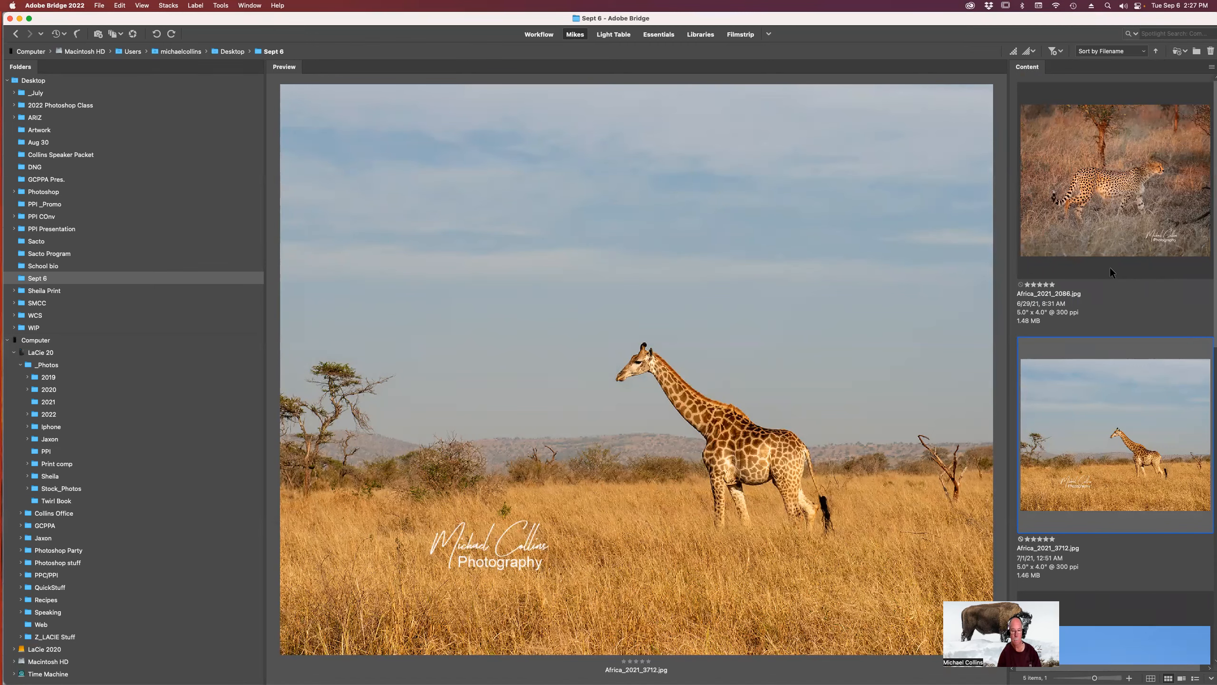
{"action": "key", "text": "Return"}
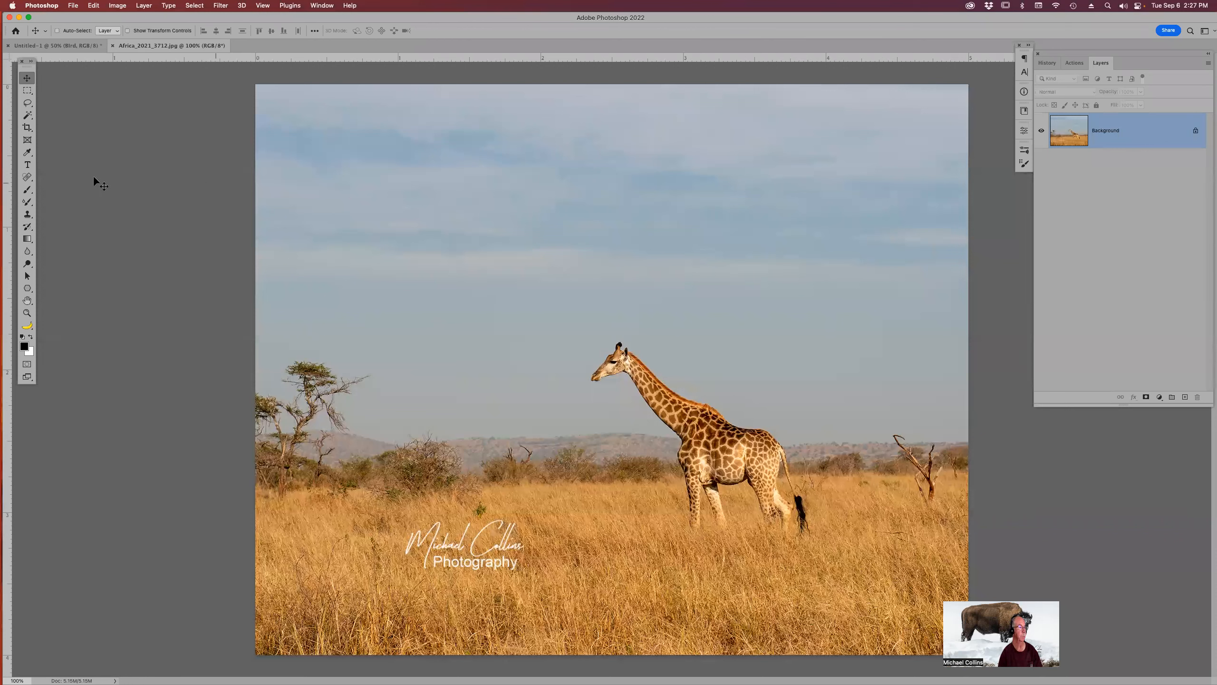
Select the giraffe with the Object Selection Tool in Lasso mode by drawing a loop around it.
{"action": "left_click", "coordinate": [25, 117]}
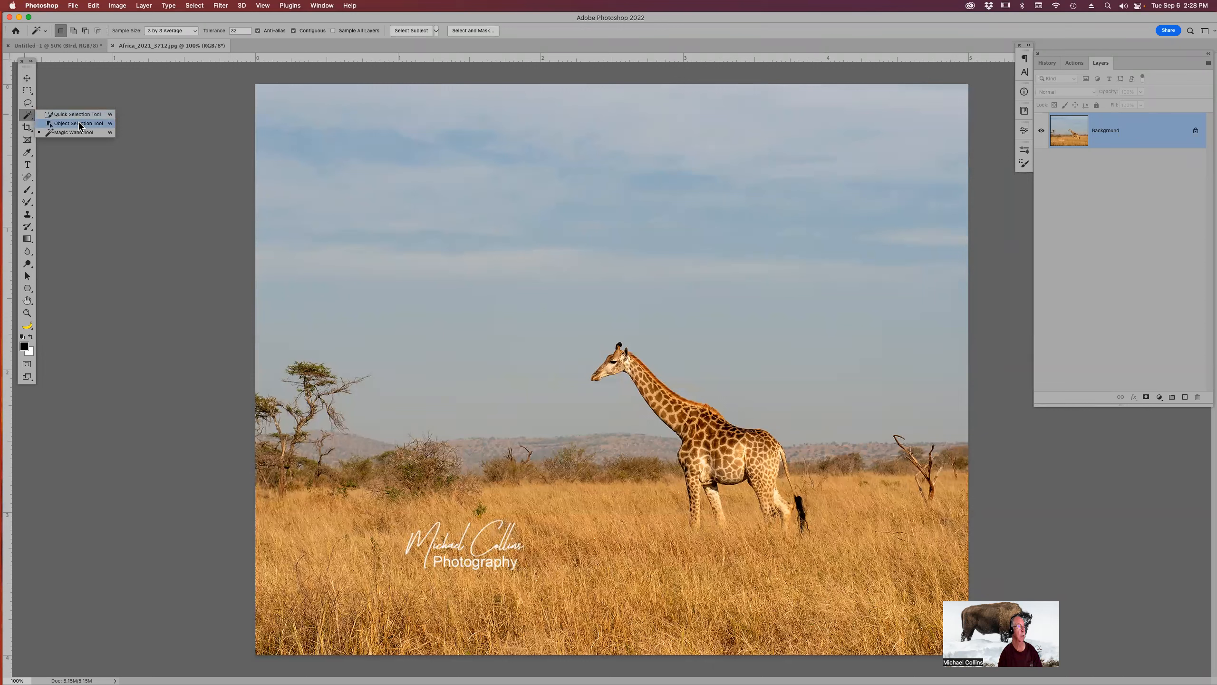
{"action": "left_click", "coordinate": [79, 124]}
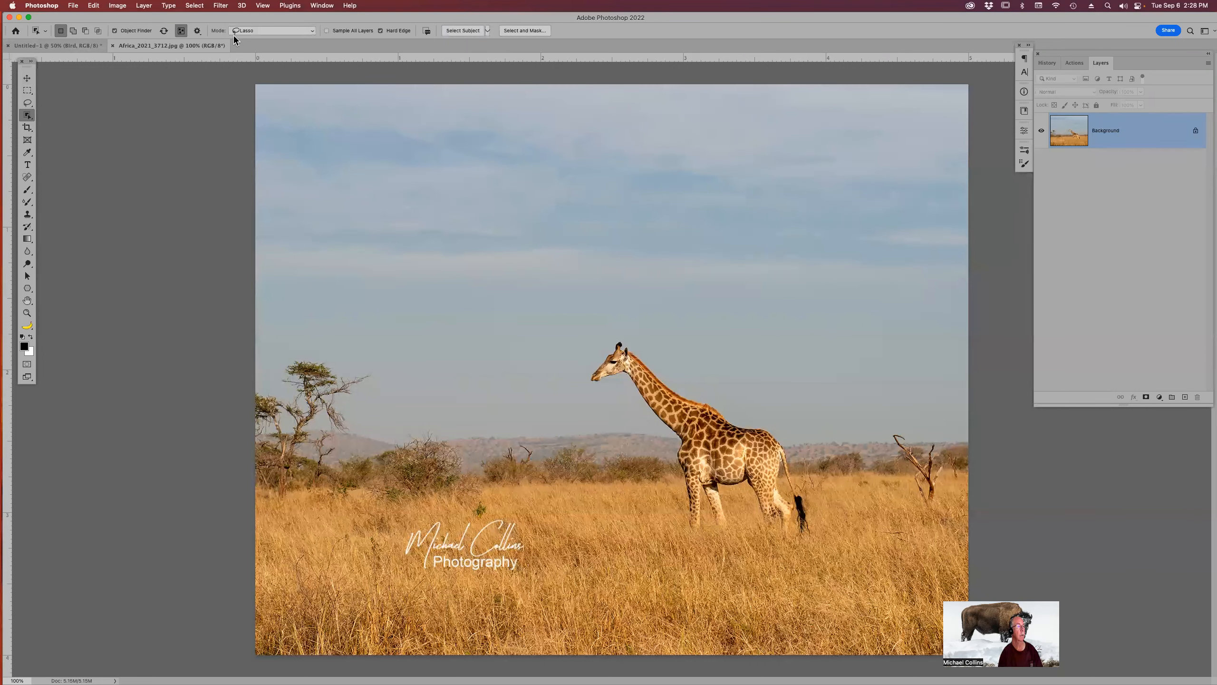
{"action": "left_click", "coordinate": [286, 33]}
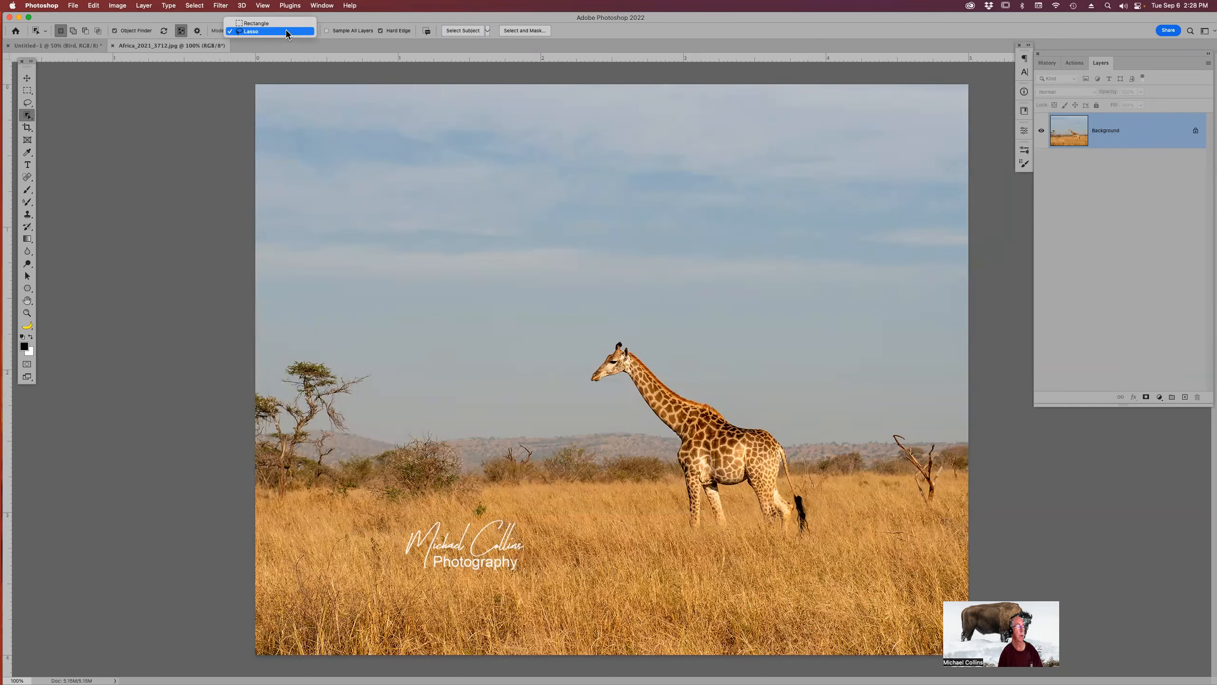
{"action": "left_click", "coordinate": [287, 31]}
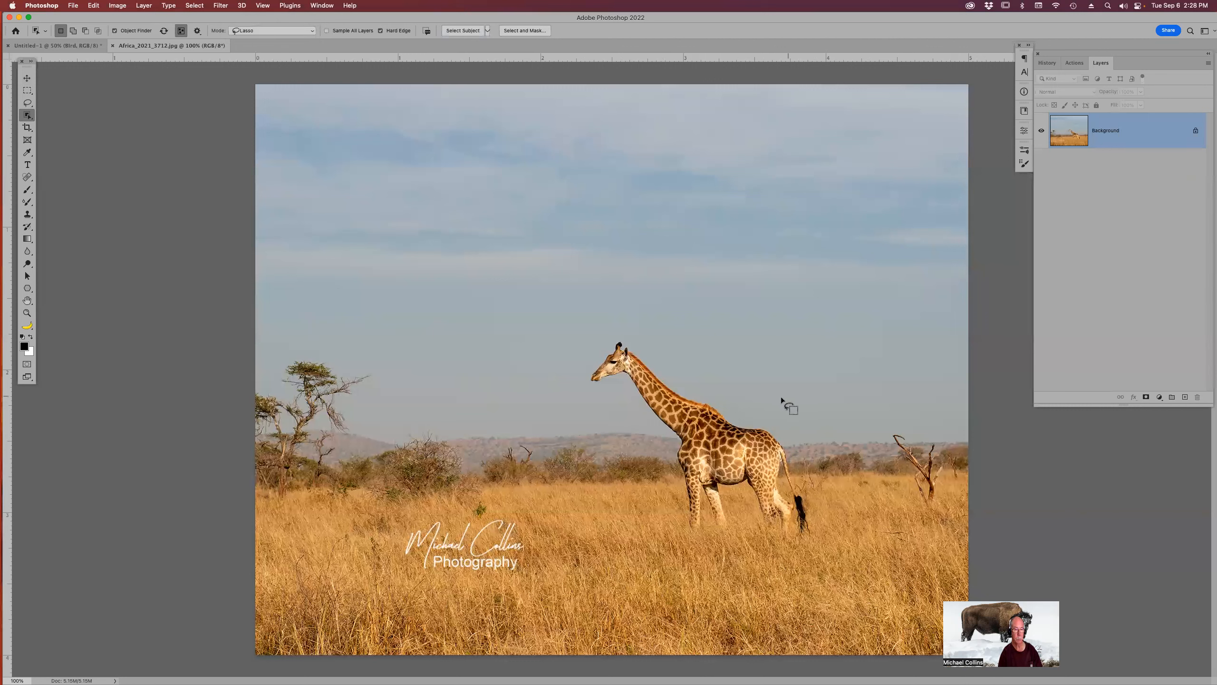
{"action": "mouse_move", "coordinate": [661, 521]}
{"action": "left_mouse_down"}
{"action": "mouse_move", "coordinate": [800, 561]}
{"action": "mouse_move", "coordinate": [846, 514]}
{"action": "mouse_move", "coordinate": [769, 403]}
{"action": "mouse_move", "coordinate": [804, 456]}
{"action": "left_mouse_up"}
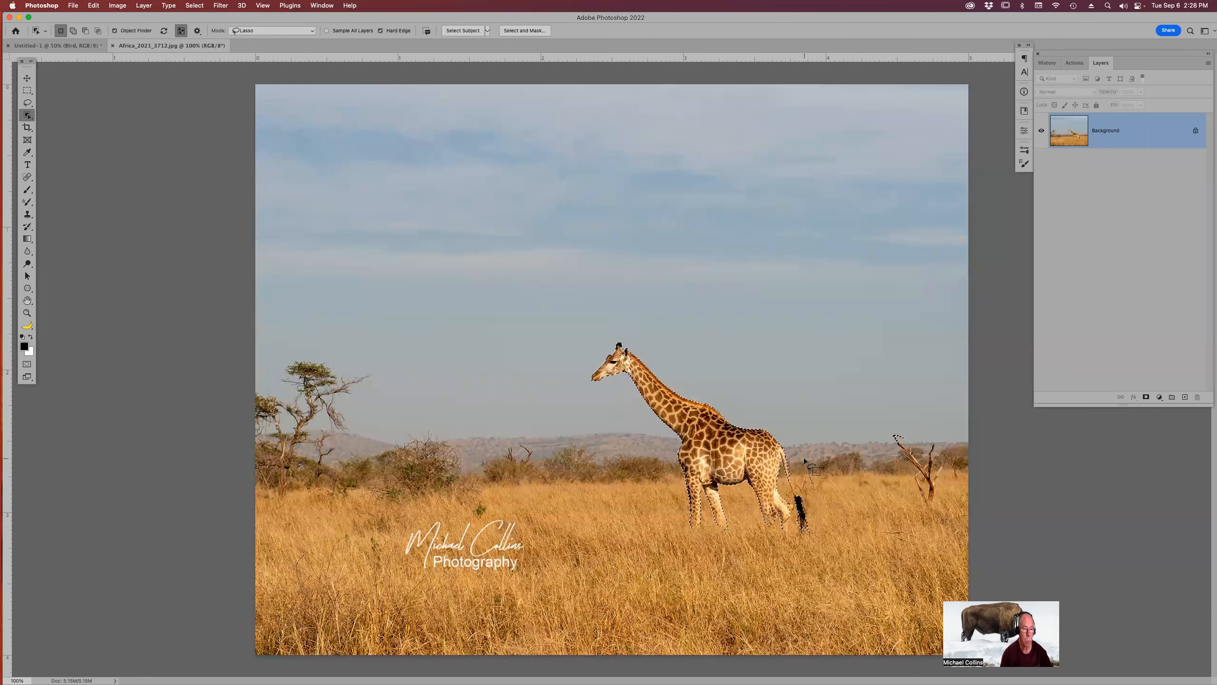
Open Select and Mask on the giraffe selection and refine the edge around its hind leg.
{"action": "key", "text": "z"}
{"action": "left_click_drag", "start_coordinate": [557, 293], "coordinate": [643, 321]}
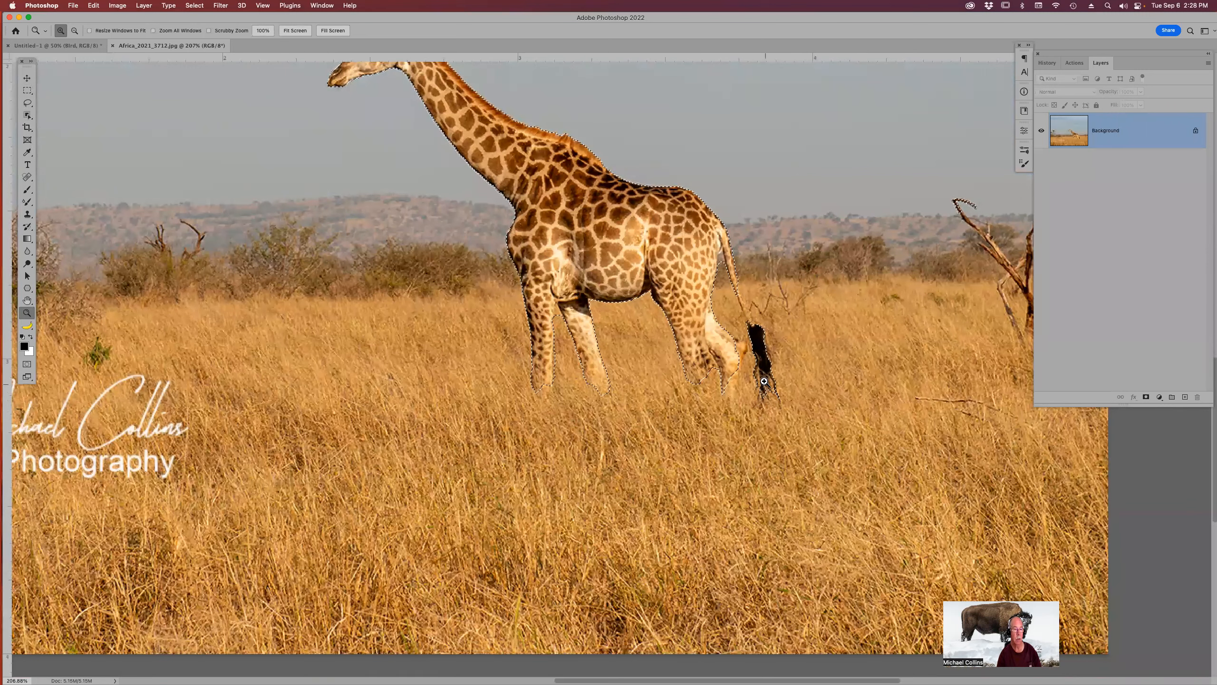
{"action": "scroll", "coordinate": [766, 383], "scroll_direction": "up", "scroll_amount": 3}
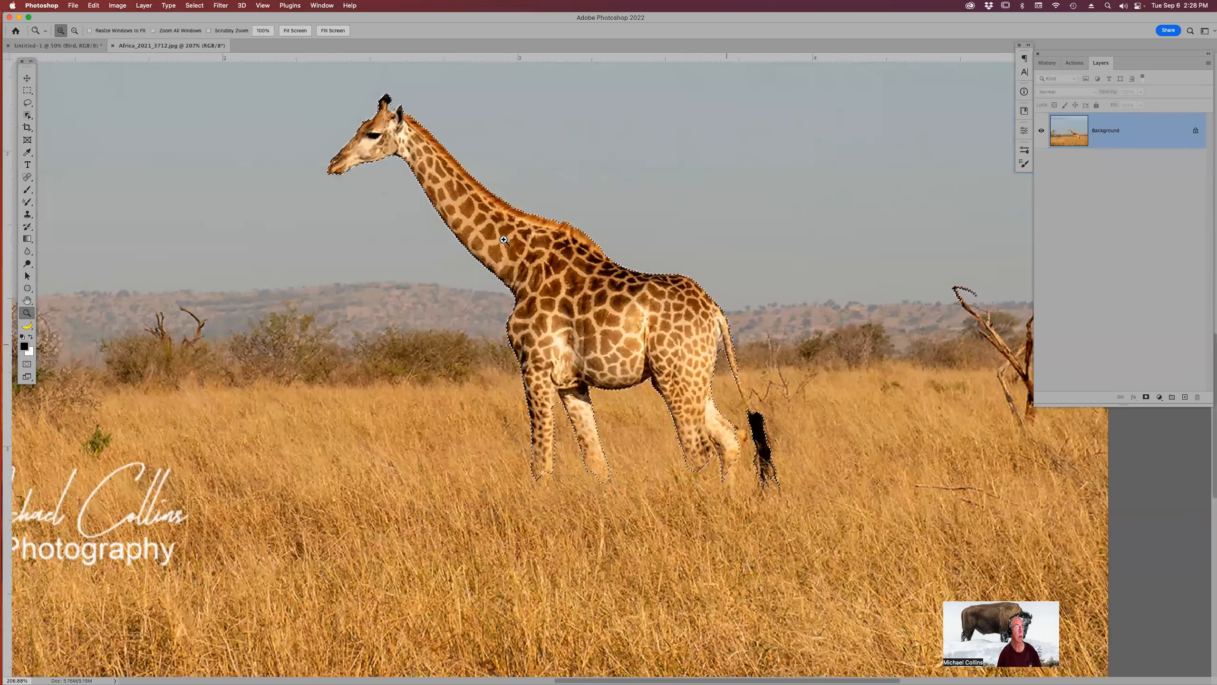
{"action": "key", "text": "w"}
{"action": "key", "text": "z"}
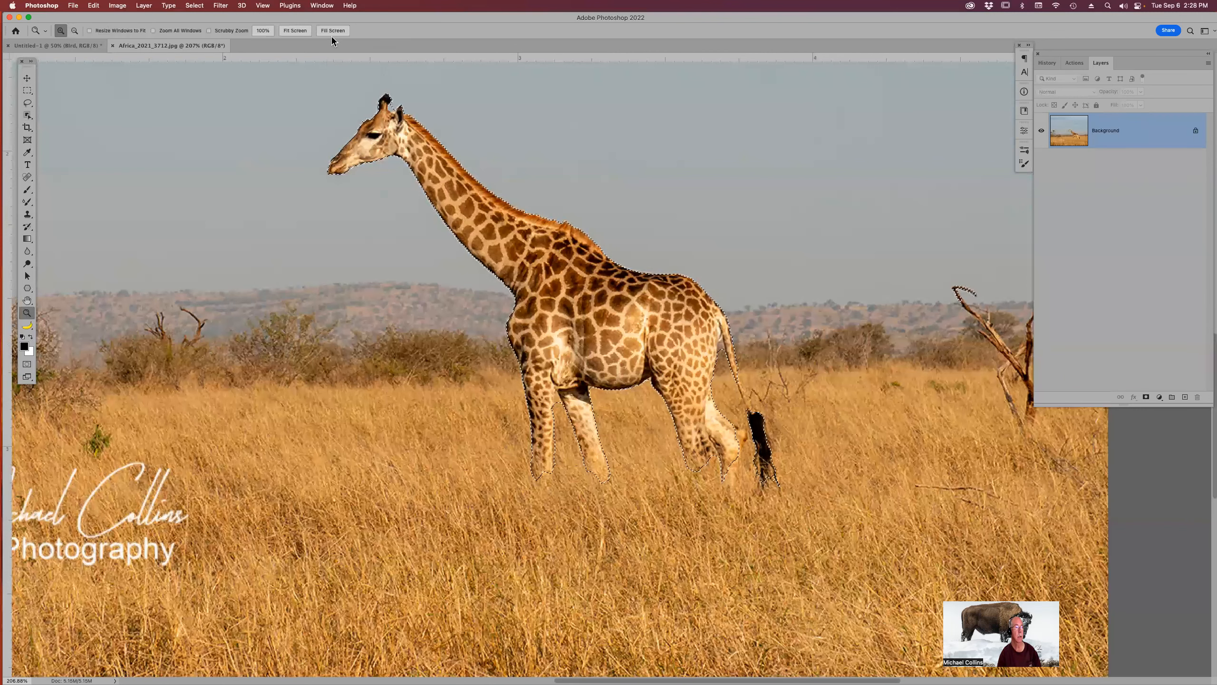
{"action": "key", "text": "w"}
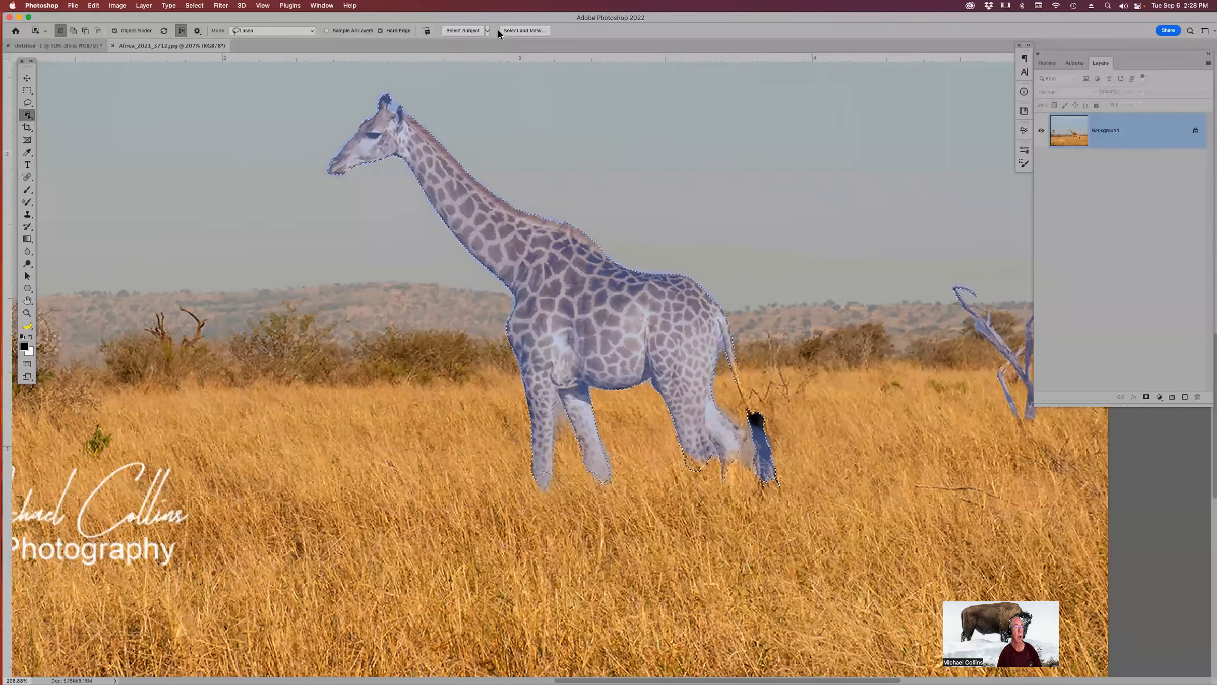
{"action": "left_click", "coordinate": [518, 31]}
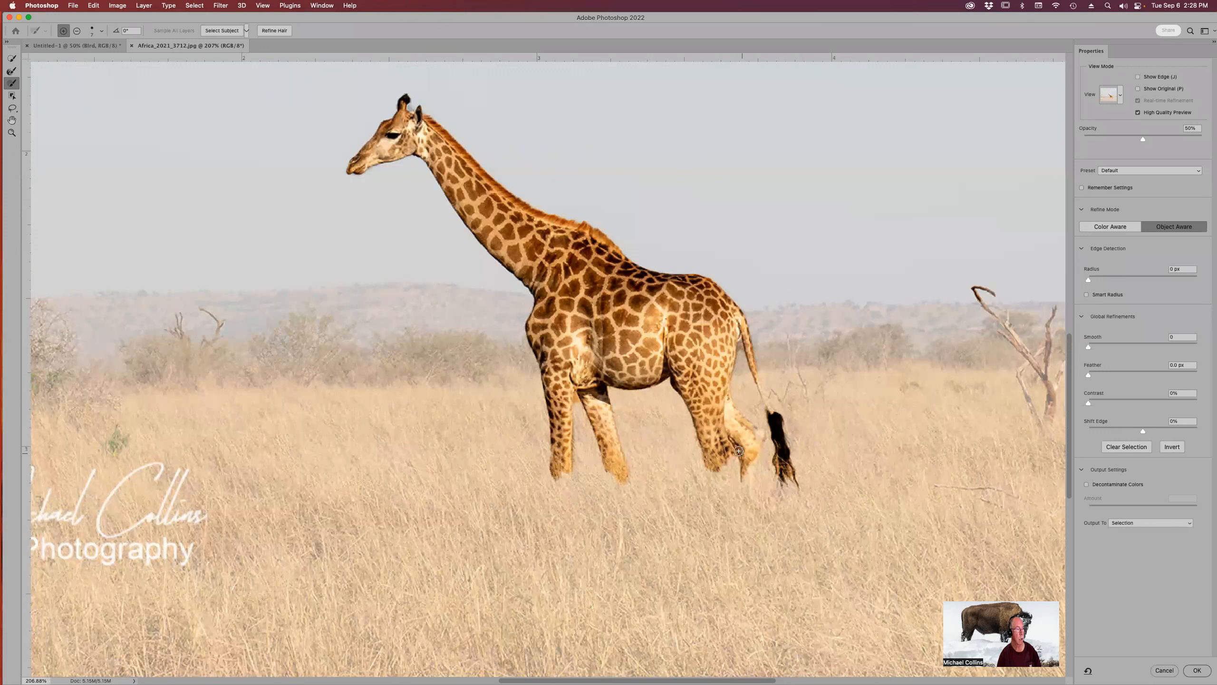
{"action": "mouse_move", "coordinate": [737, 434]}
{"action": "left_mouse_down"}
{"action": "mouse_move", "coordinate": [749, 480]}
{"action": "mouse_move", "coordinate": [749, 461]}
{"action": "left_mouse_up"}
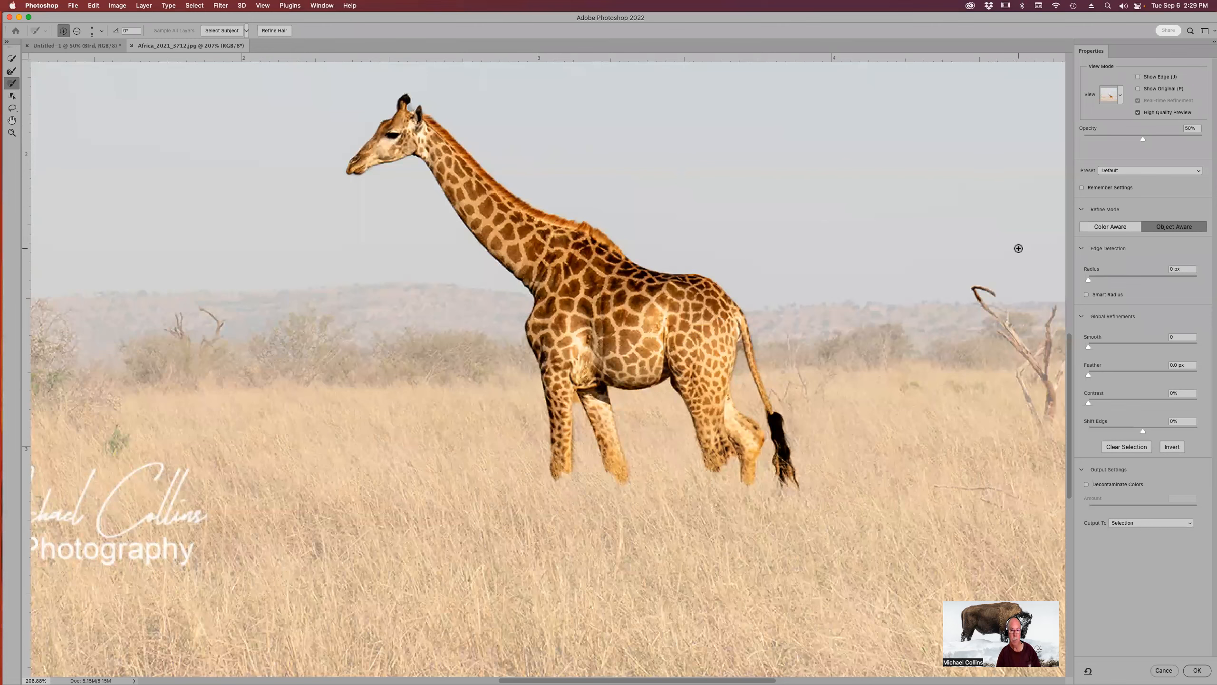
Remove the dead tree branch from the selection by brushing over it in subtract mode with a larger brush.
{"action": "left_click_drag", "start_coordinate": [1010, 247], "coordinate": [823, 245]}
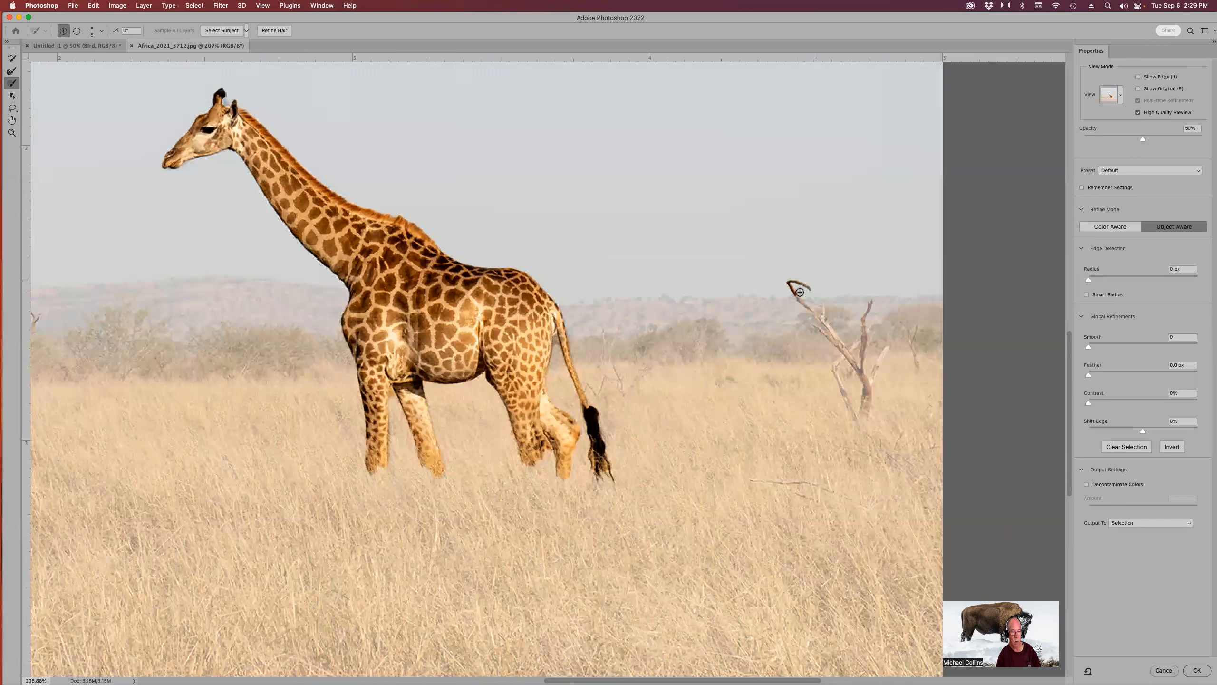
{"action": "left_click_drag", "start_coordinate": [785, 289], "coordinate": [798, 279]}
{"action": "left_click", "coordinate": [77, 31]}
{"action": "key", "text": "bracketright"}
{"action": "left_click_drag", "start_coordinate": [805, 286], "coordinate": [790, 283]}
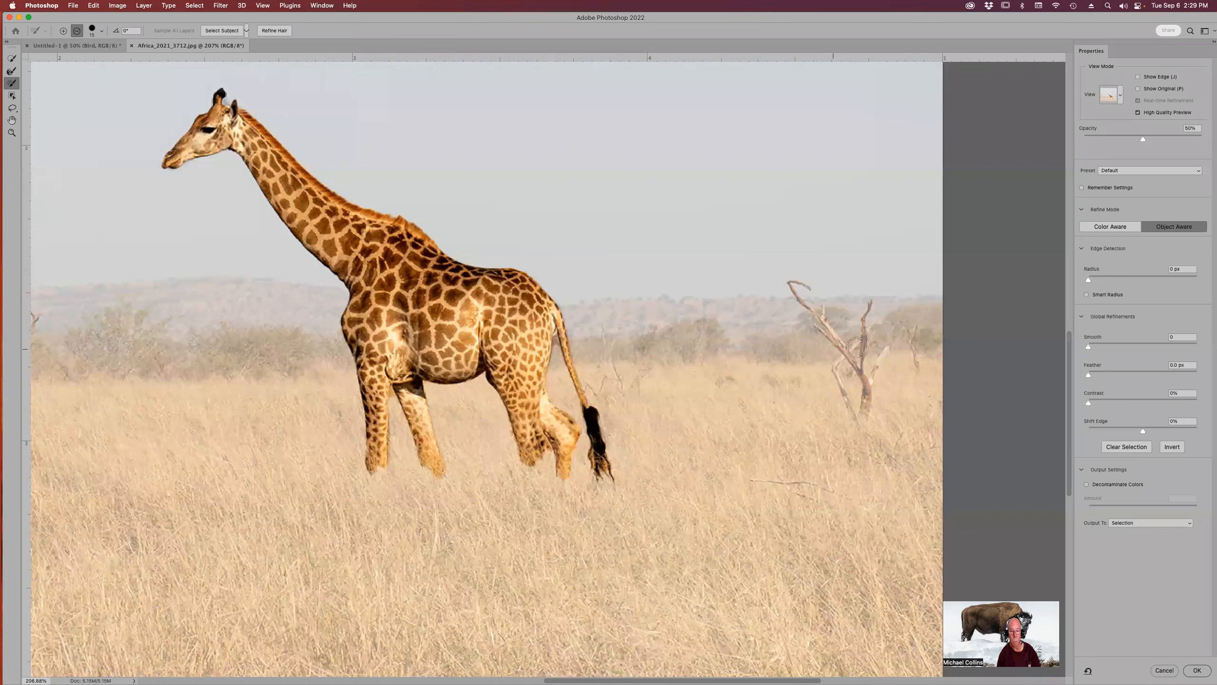
Output the refined selection as a New Layer with Layer Mask and confirm.
{"action": "left_click", "coordinate": [1149, 521]}
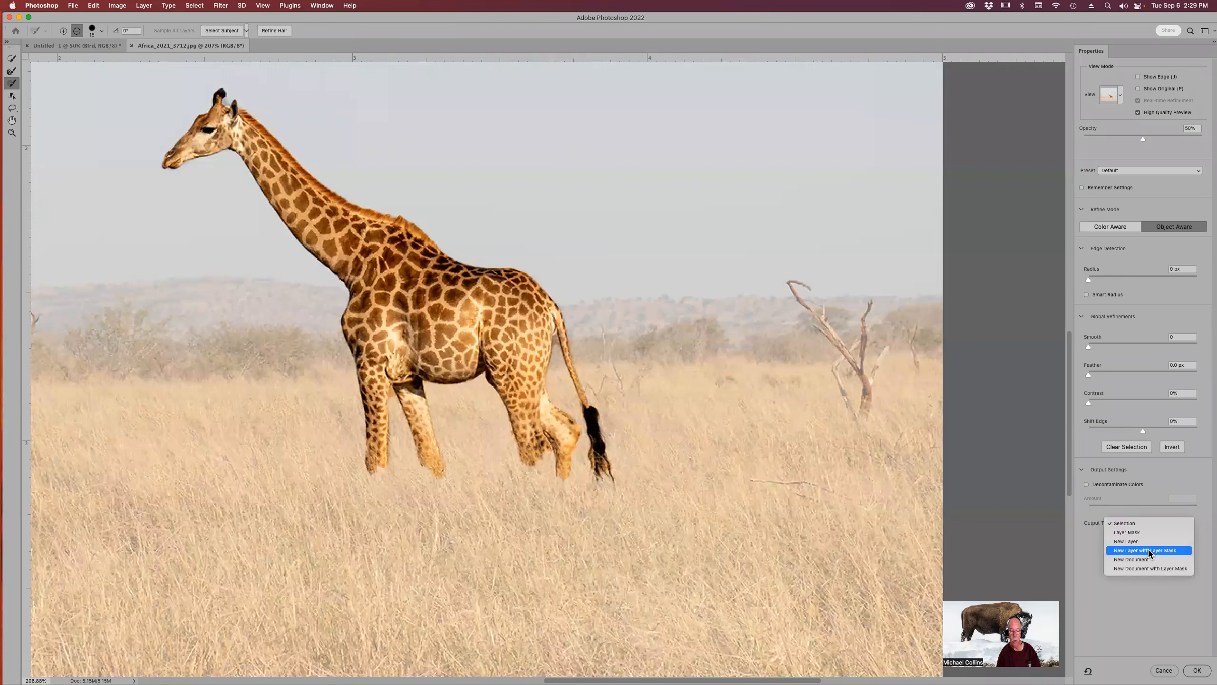
{"action": "left_click", "coordinate": [1149, 551]}
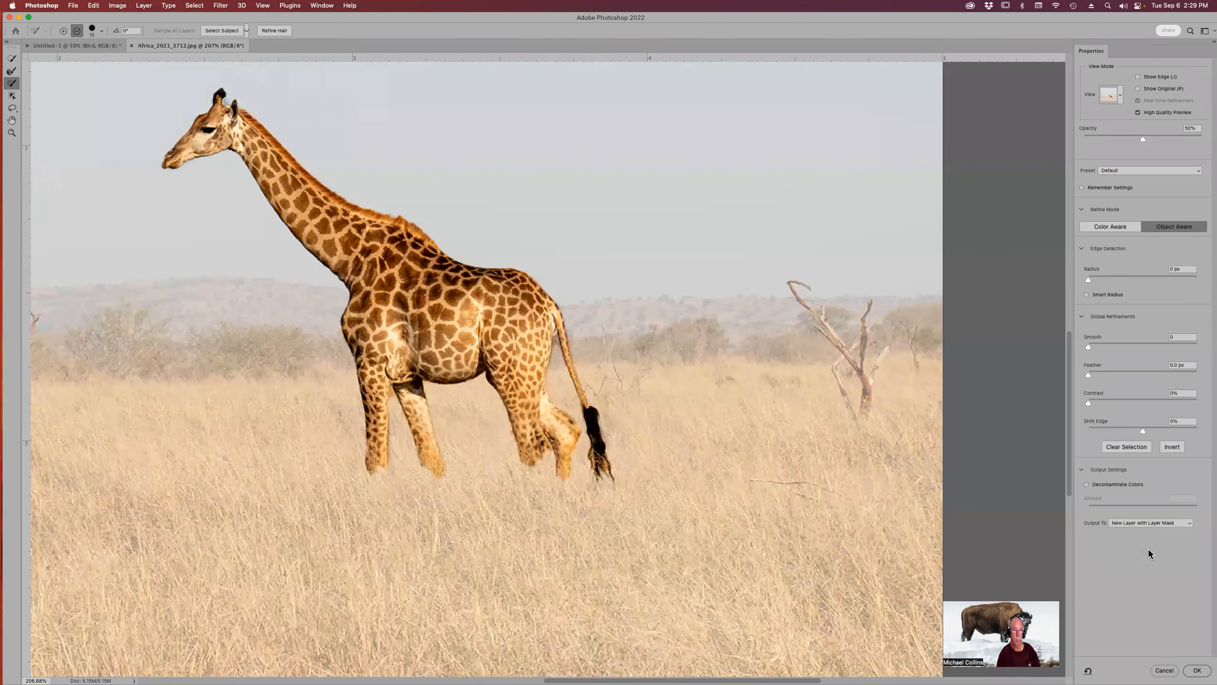
{"action": "left_click", "coordinate": [1197, 670]}
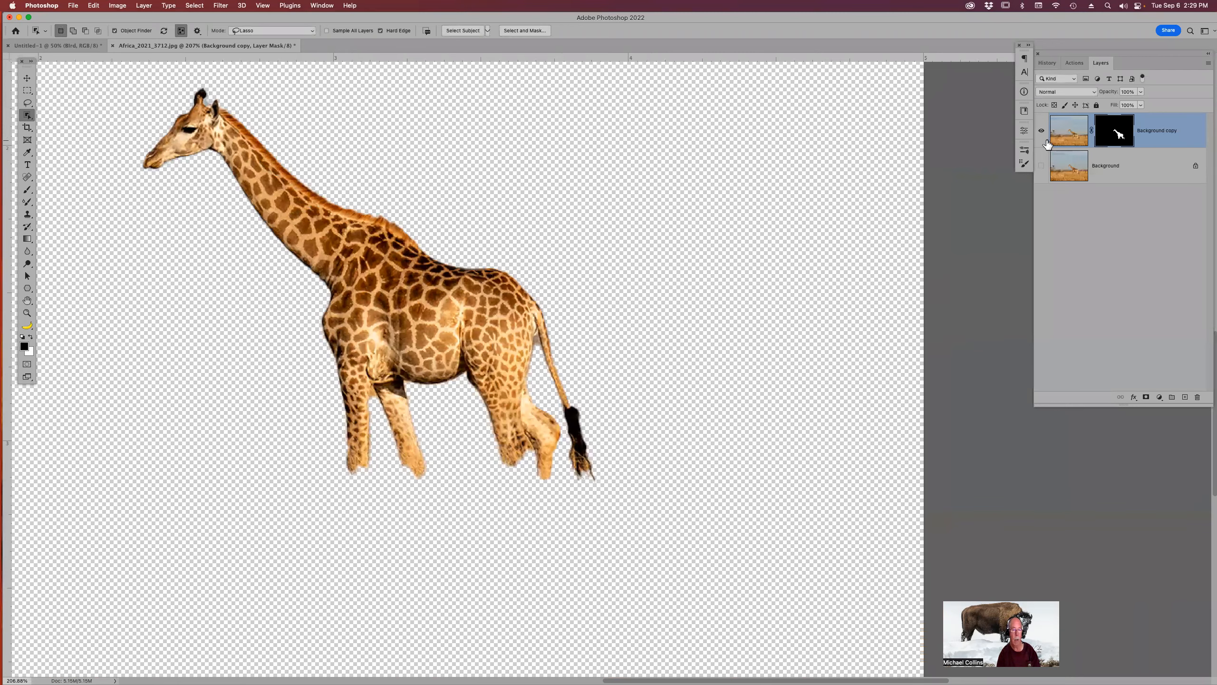
{"action": "left_click", "coordinate": [1042, 166]}
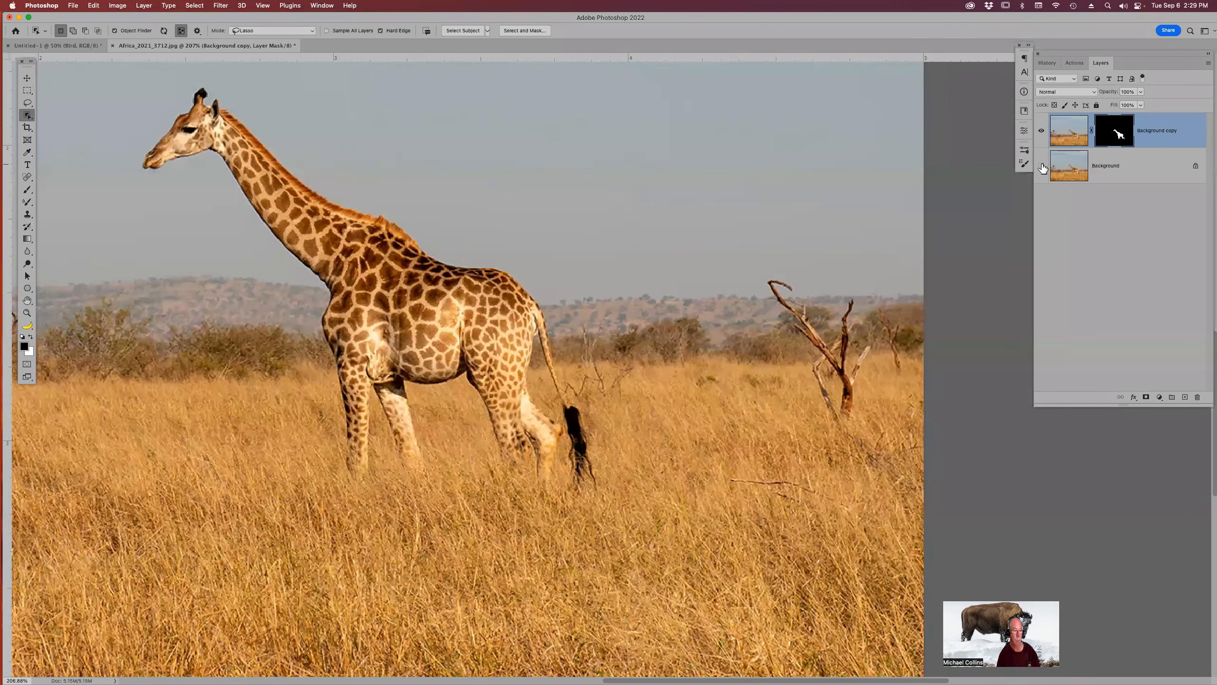
{"action": "left_click", "coordinate": [1042, 167]}
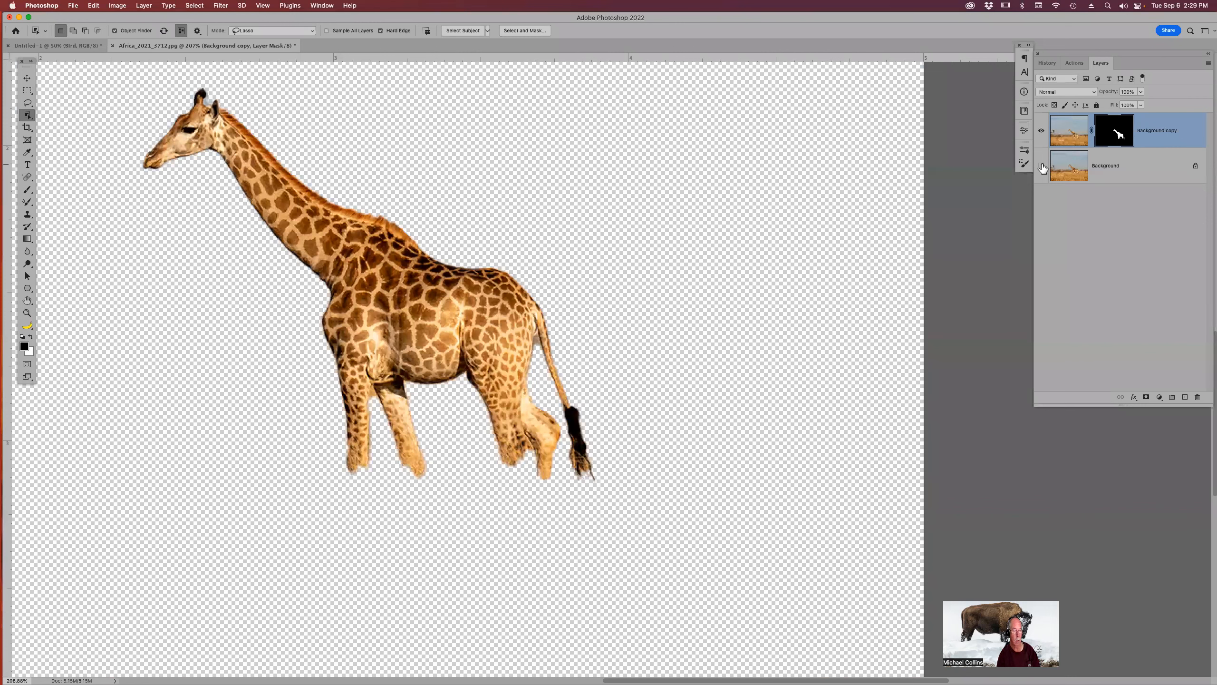
Apply the layer mask on the giraffe layer and undo it.
{"action": "right_click", "coordinate": [1113, 132]}
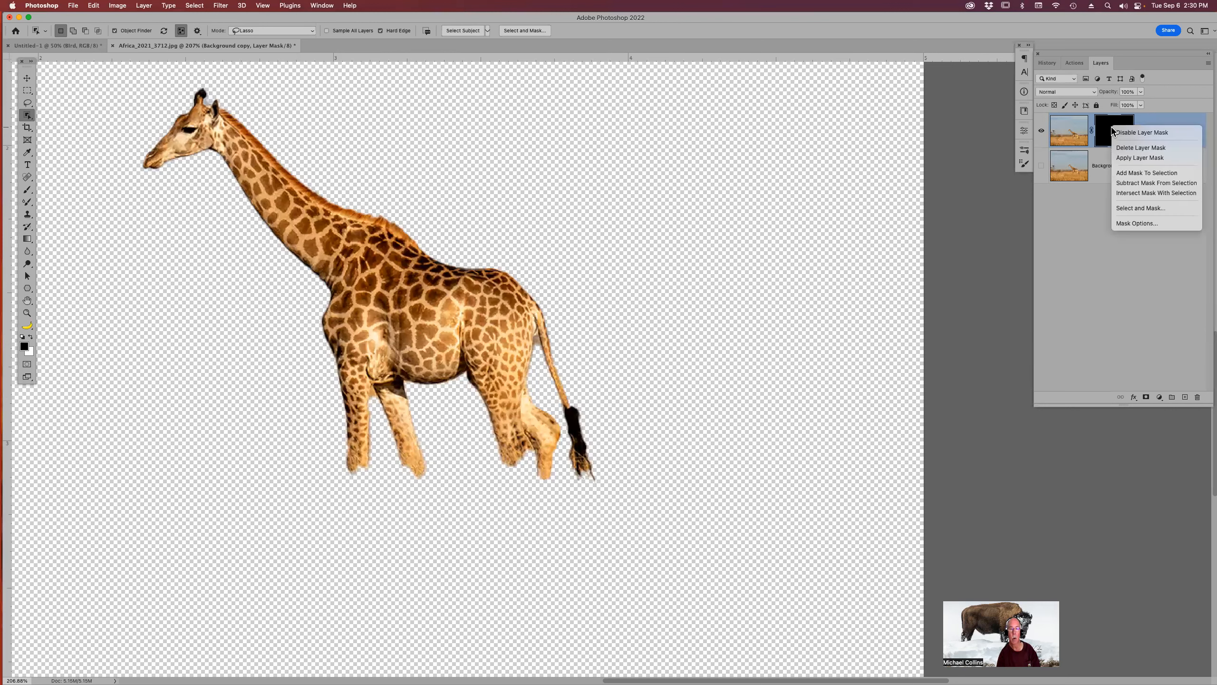
{"action": "left_click", "coordinate": [1138, 157]}
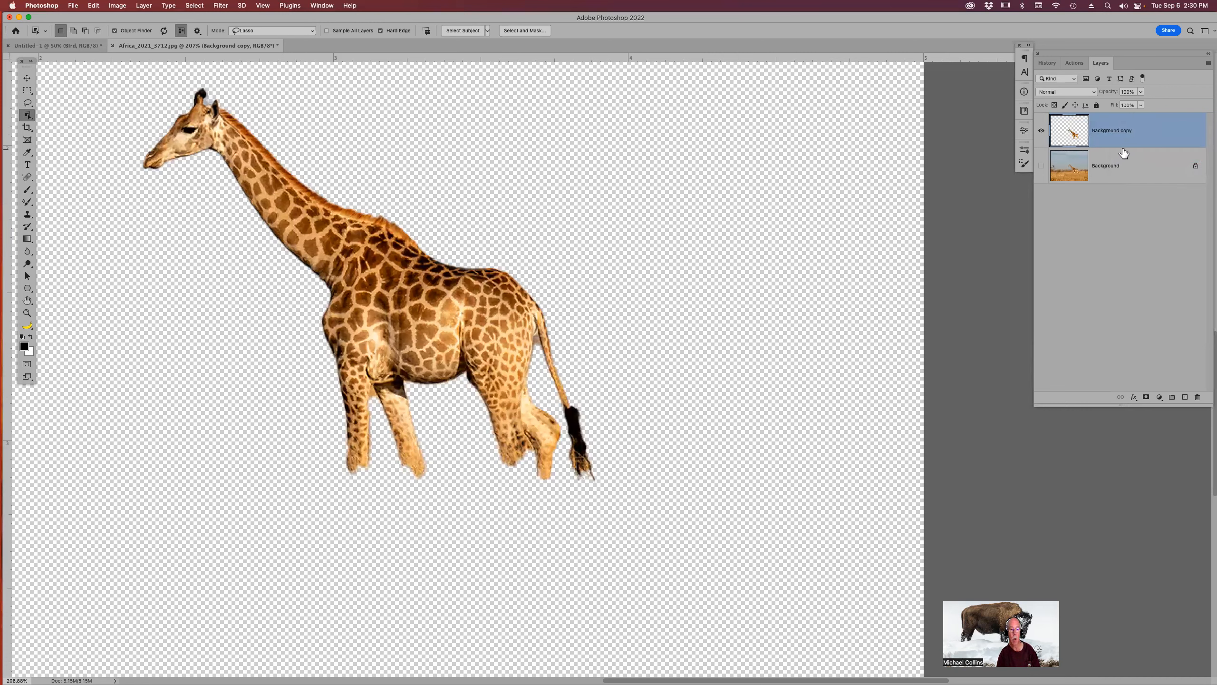
{"action": "key", "text": "super+z"}
Delete the giraffe layer's mask, choosing to apply it to the layer first.
{"action": "left_click_drag", "start_coordinate": [1116, 135], "coordinate": [1197, 397]}
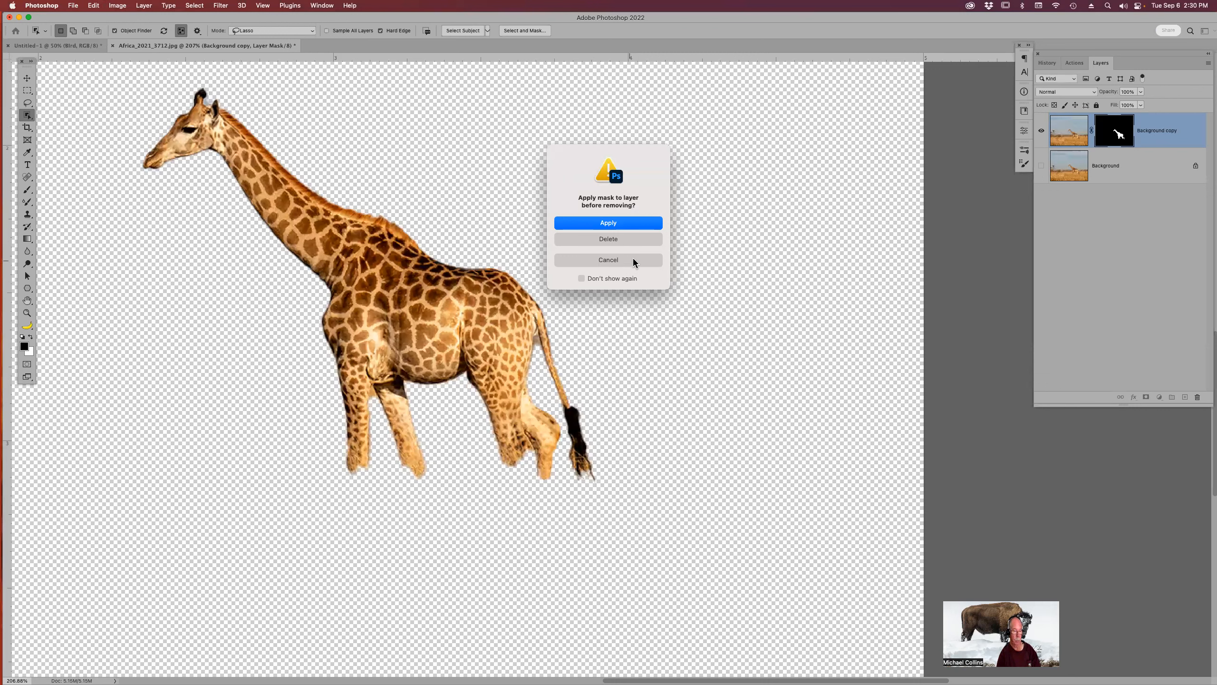
{"action": "left_click", "coordinate": [650, 226]}
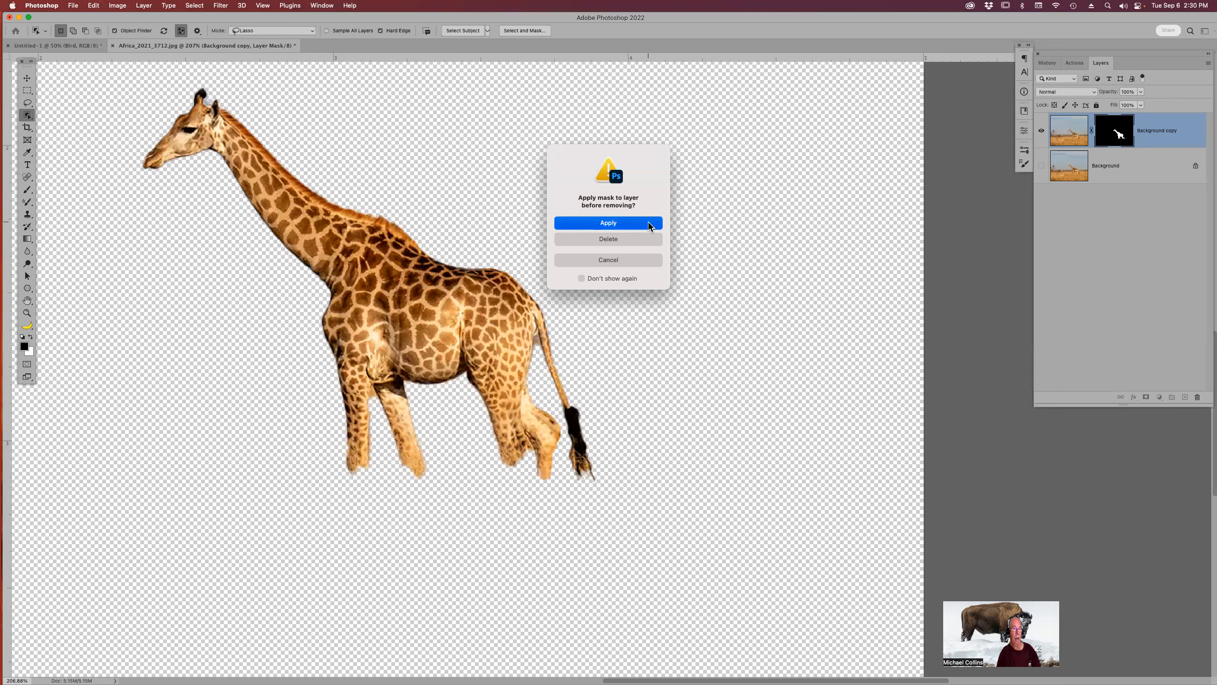
Move the giraffe cutout down and to the right within its document.
{"action": "left_click", "coordinate": [1042, 130]}
{"action": "left_click", "coordinate": [1041, 130]}
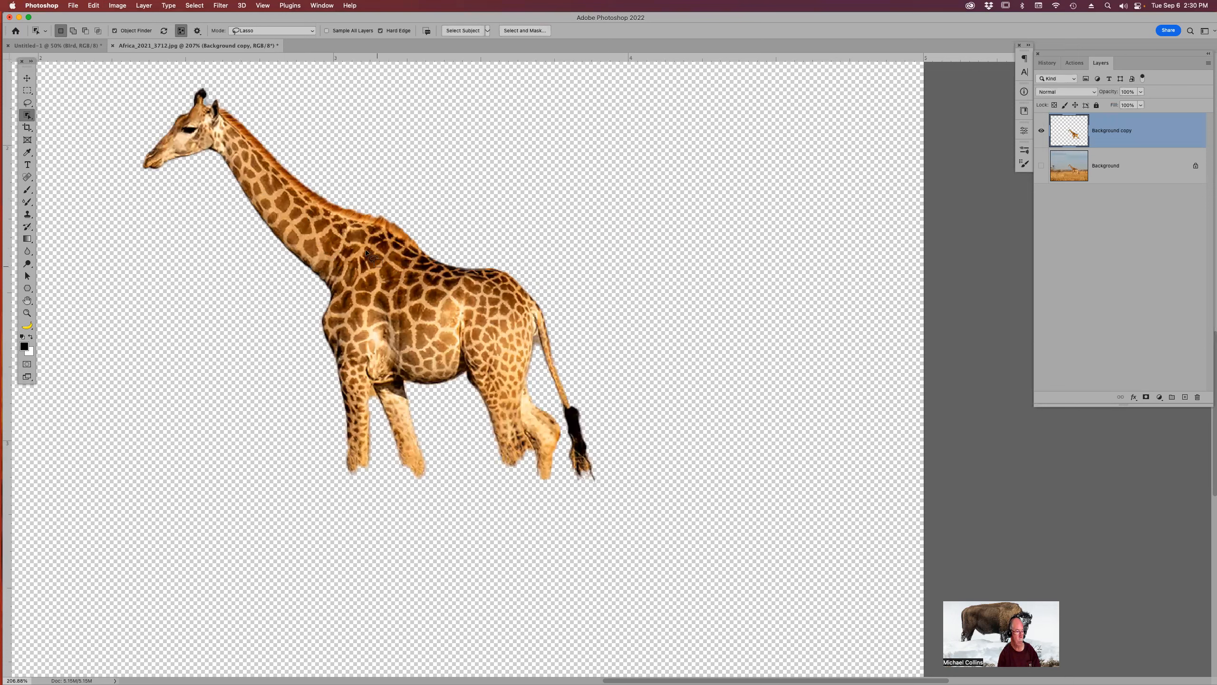
{"action": "key", "text": "v"}
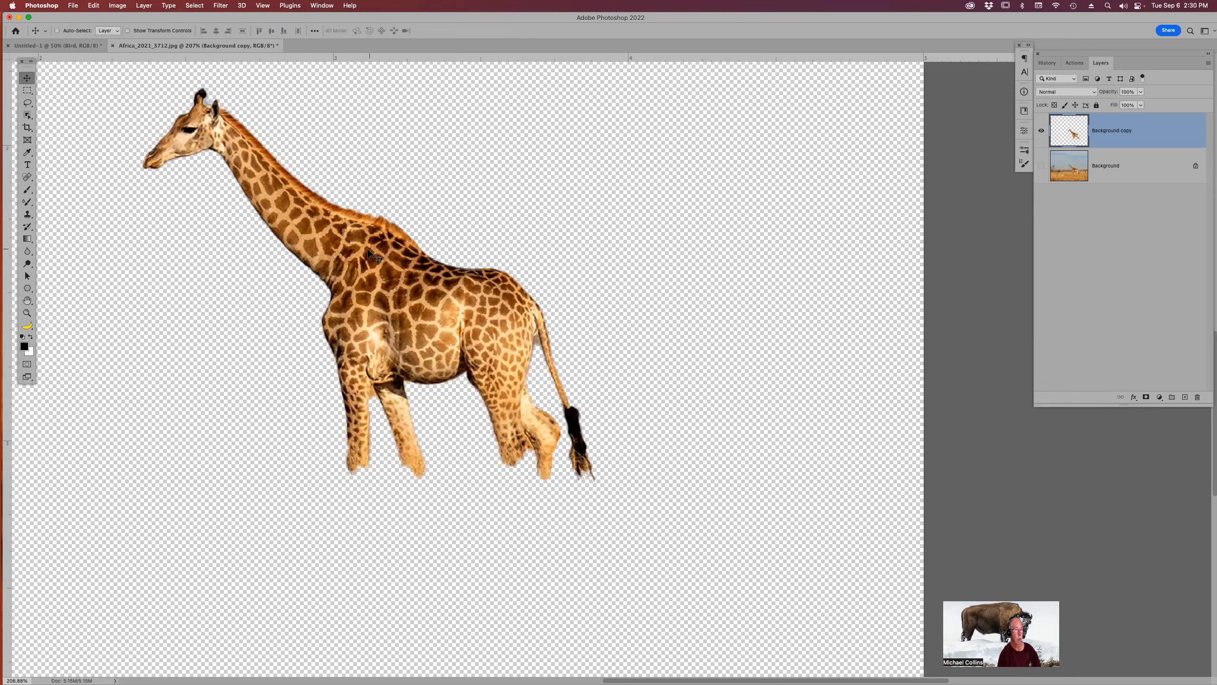
{"action": "left_click_drag", "start_coordinate": [363, 247], "coordinate": [451, 291]}
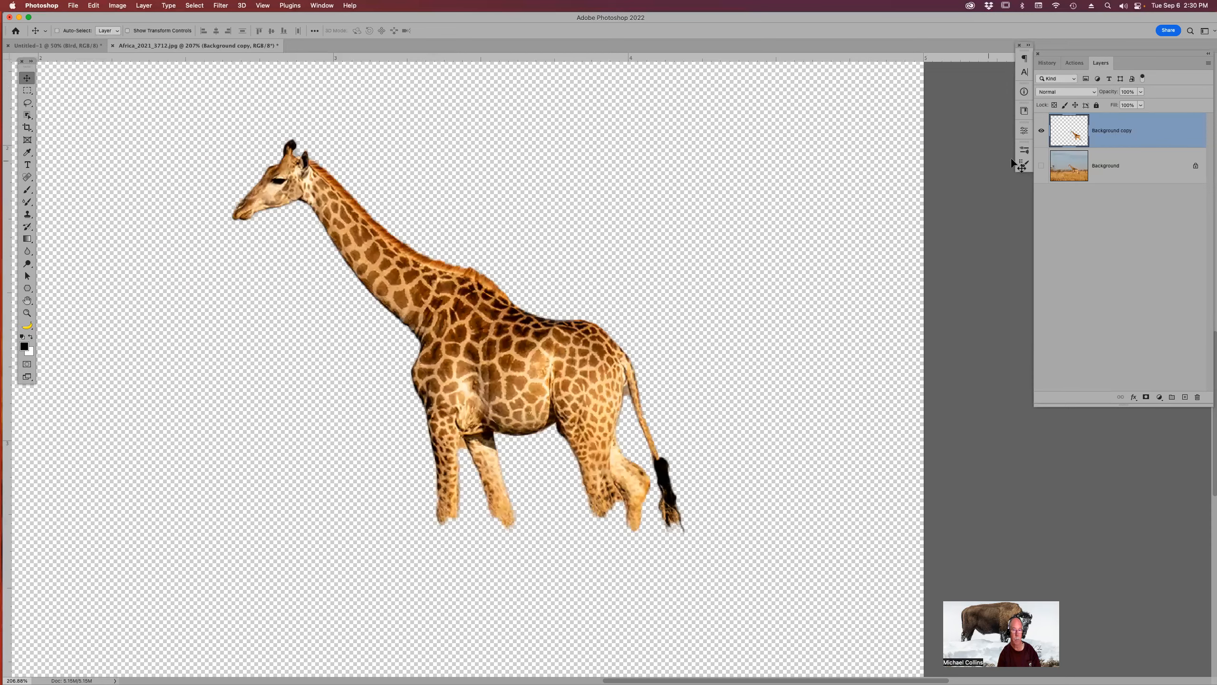
{"action": "scroll", "coordinate": [1083, 127], "scroll_direction": "up", "scroll_amount": 4}
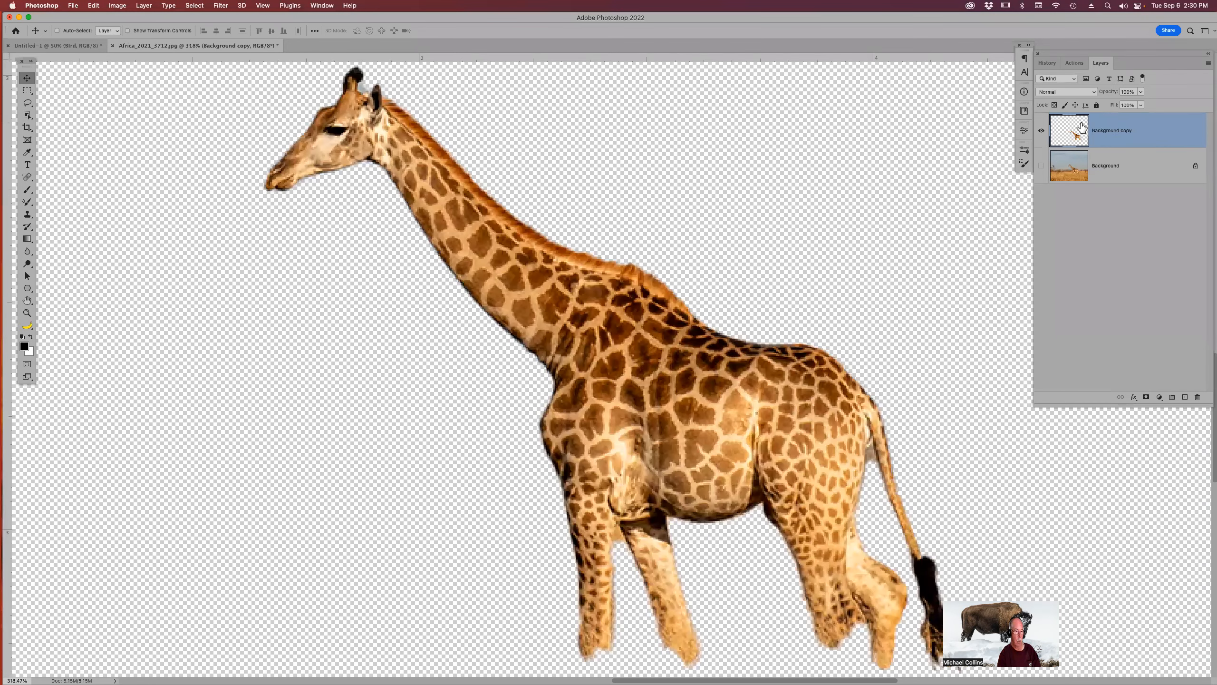
{"action": "key", "text": "super+minus"}
{"action": "key", "text": "super+minus"}
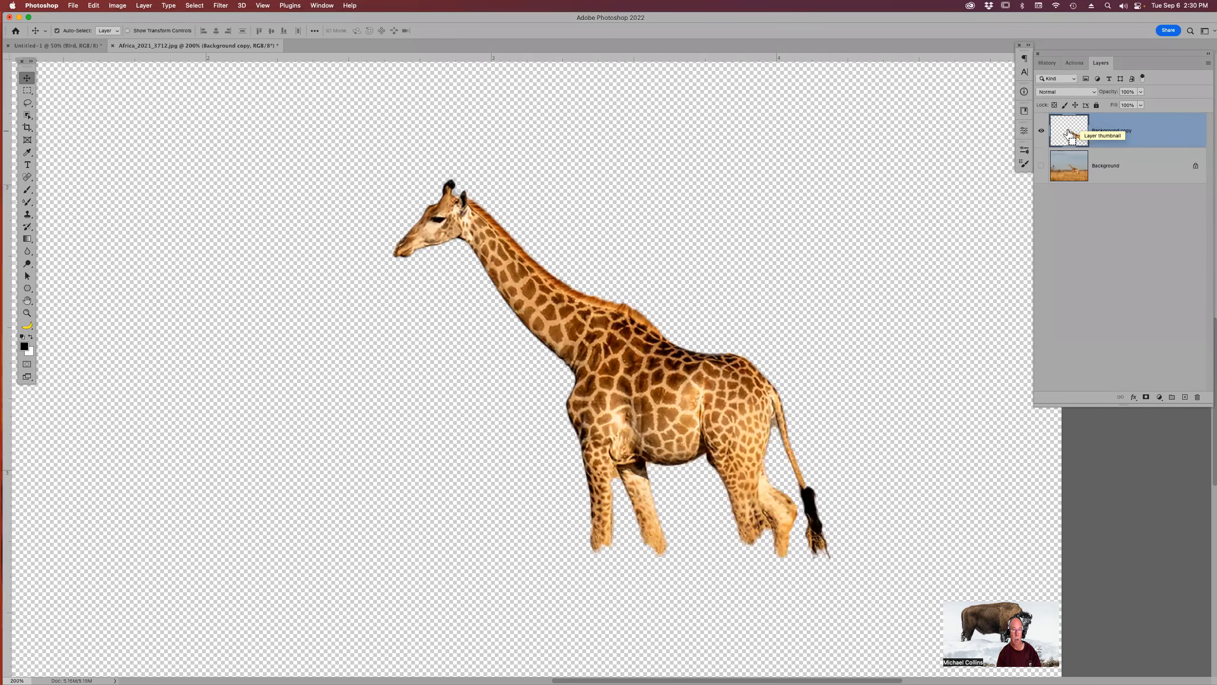
Load the giraffe cutout as a selection, fill it with black, and deselect.
{"action": "left_click", "coordinate": [1072, 130], "text": "super"}
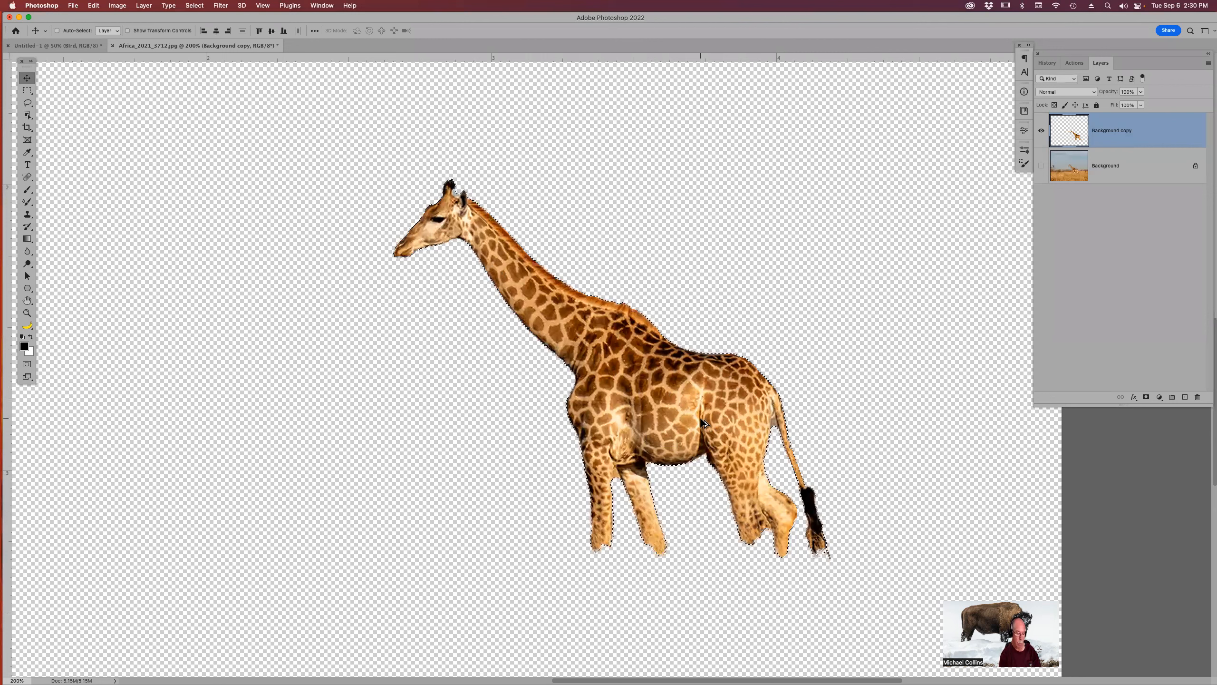
{"action": "key", "text": "alt+BackSpace"}
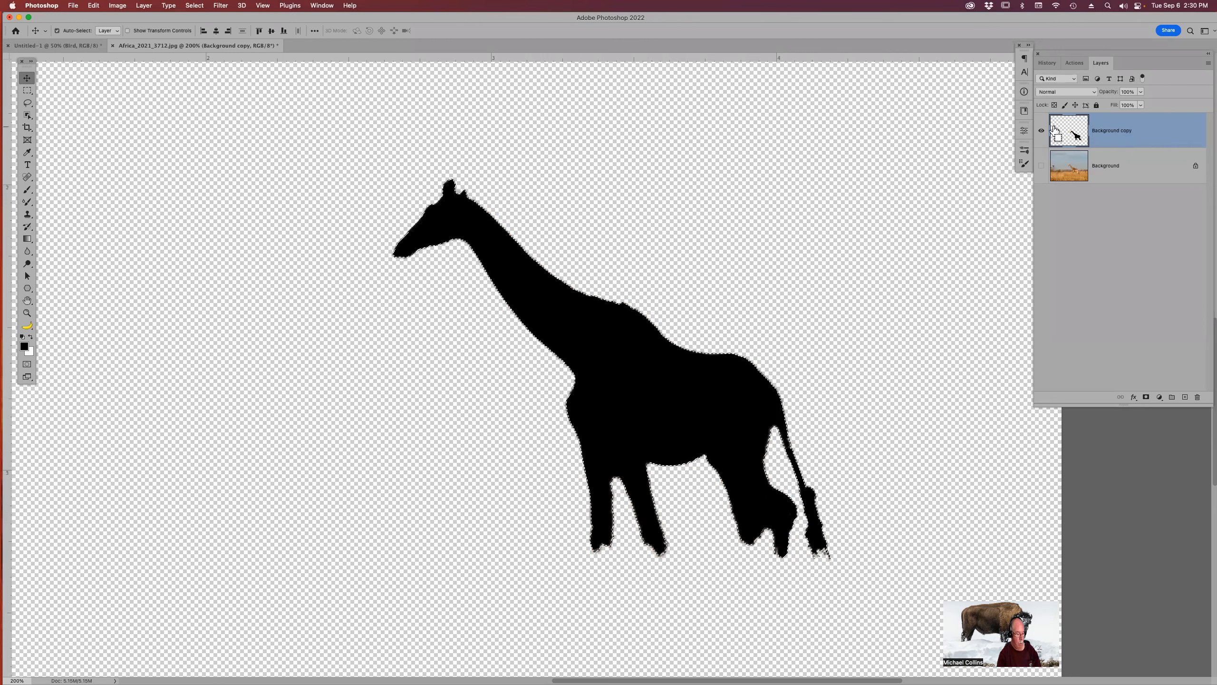
{"action": "key", "text": "super+d"}
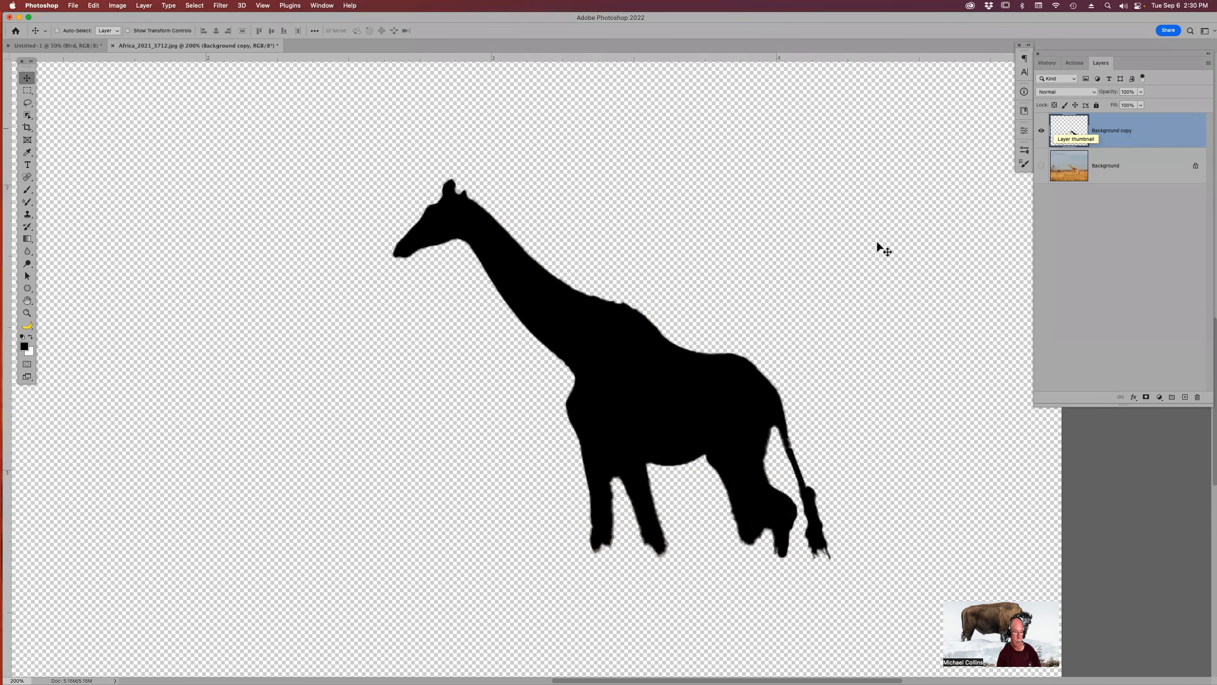
Drag the black giraffe silhouette into the twilight composition, dropping it low on the left above the grass.
{"action": "left_click_drag", "start_coordinate": [526, 297], "coordinate": [88, 48]}
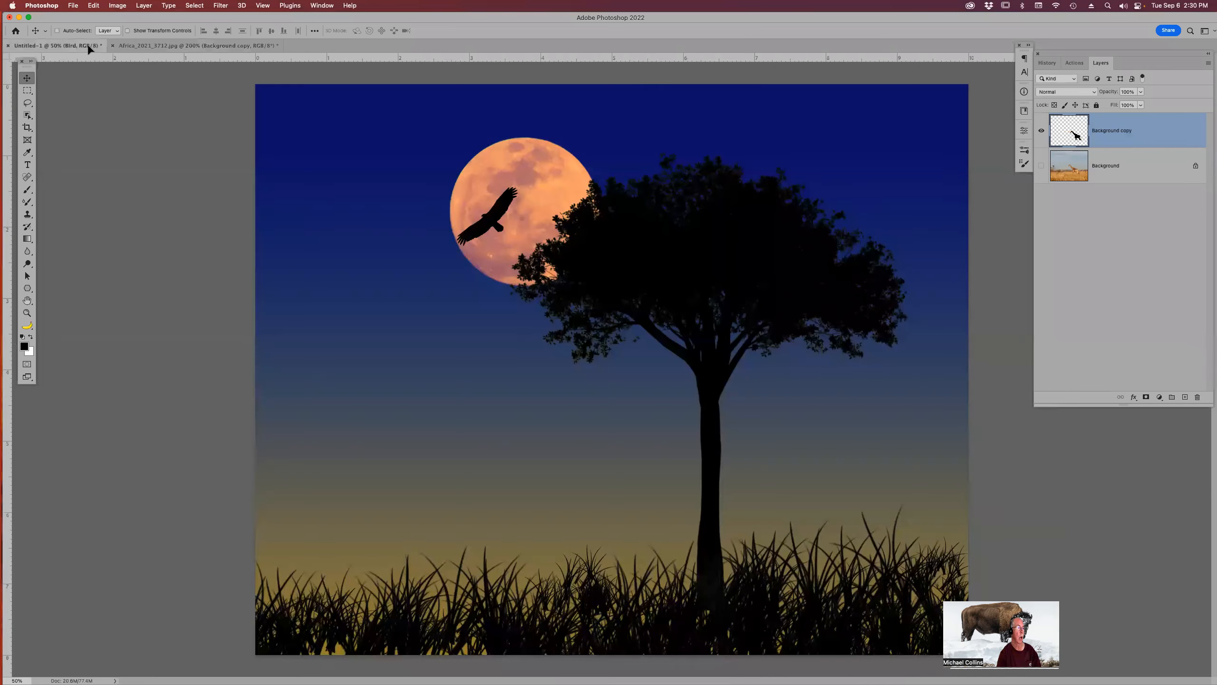
{"action": "left_click_drag", "start_coordinate": [485, 442], "coordinate": [497, 528]}
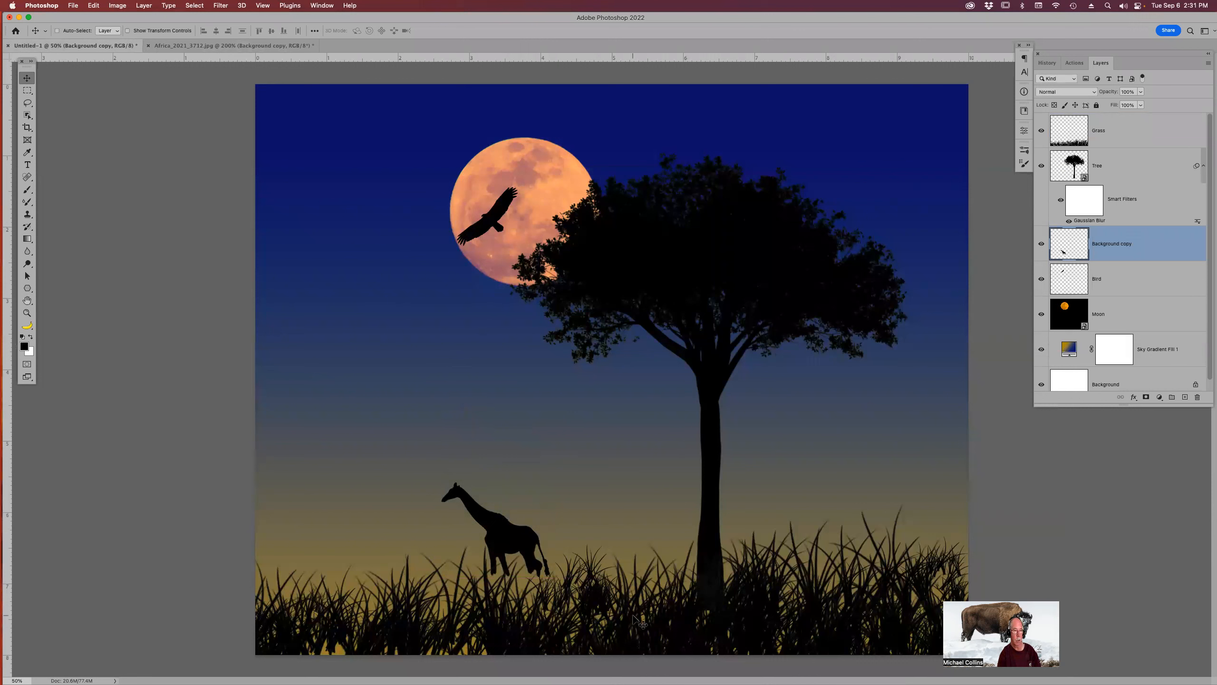
Free Transform the giraffe: scale it up to about 258% and flip it horizontally, then commit.
{"action": "key", "text": "super+t"}
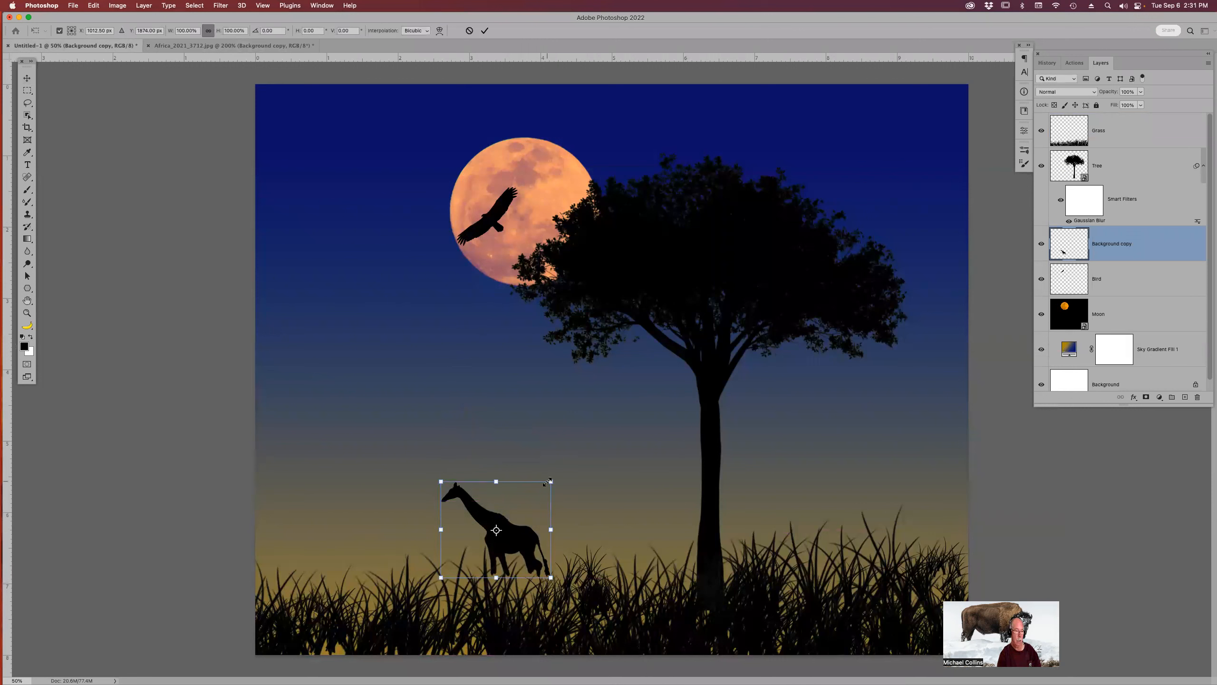
{"action": "left_click_drag", "start_coordinate": [547, 482], "coordinate": [647, 425]}
{"action": "left_click_drag", "start_coordinate": [572, 459], "coordinate": [570, 418]}
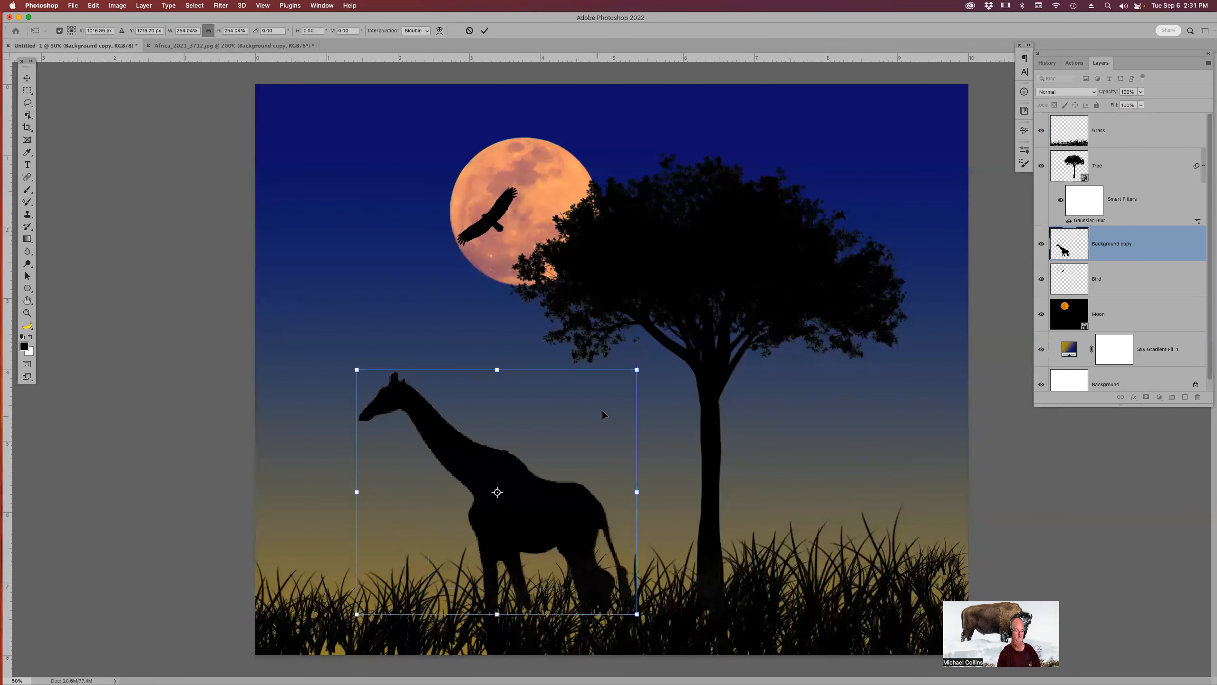
{"action": "left_click_drag", "start_coordinate": [642, 374], "coordinate": [646, 372]}
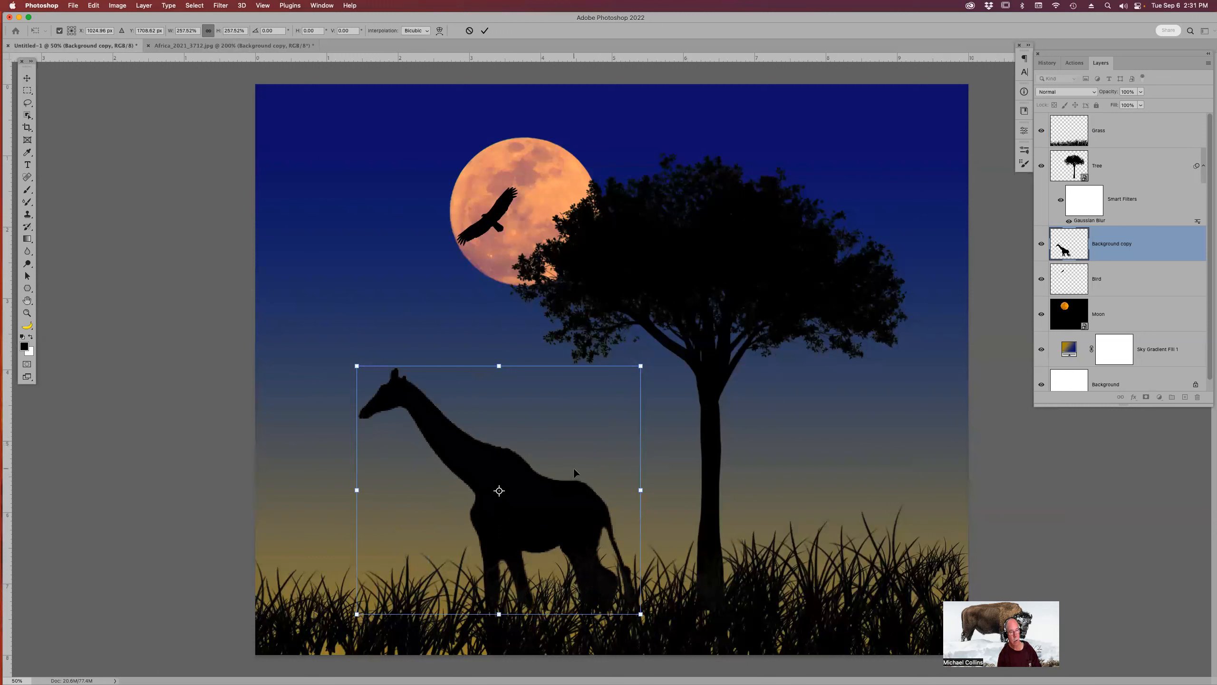
{"action": "right_click", "coordinate": [551, 442]}
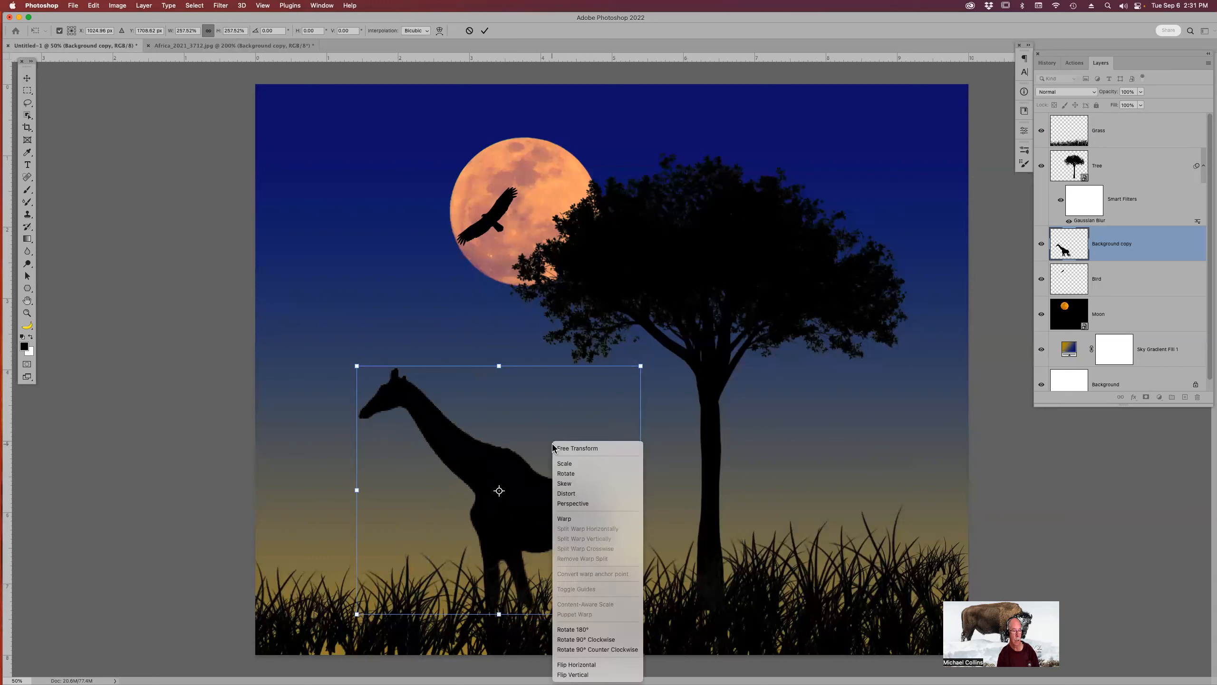
{"action": "left_click", "coordinate": [595, 666]}
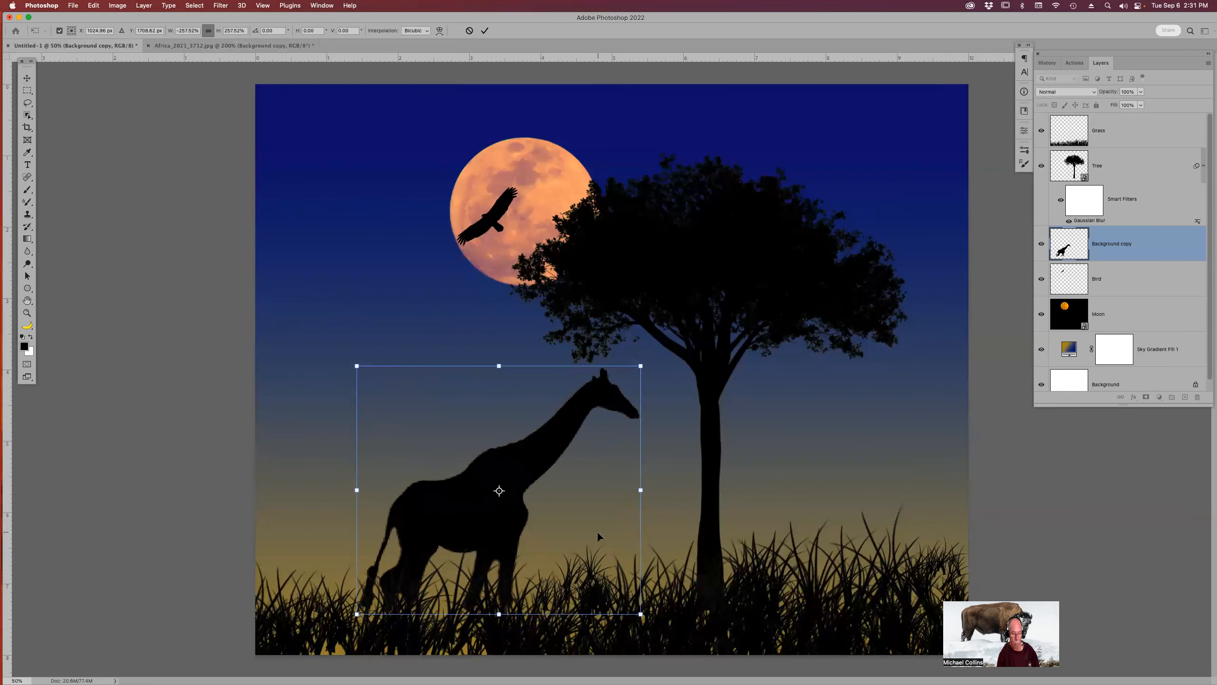
{"action": "key", "text": "Return"}
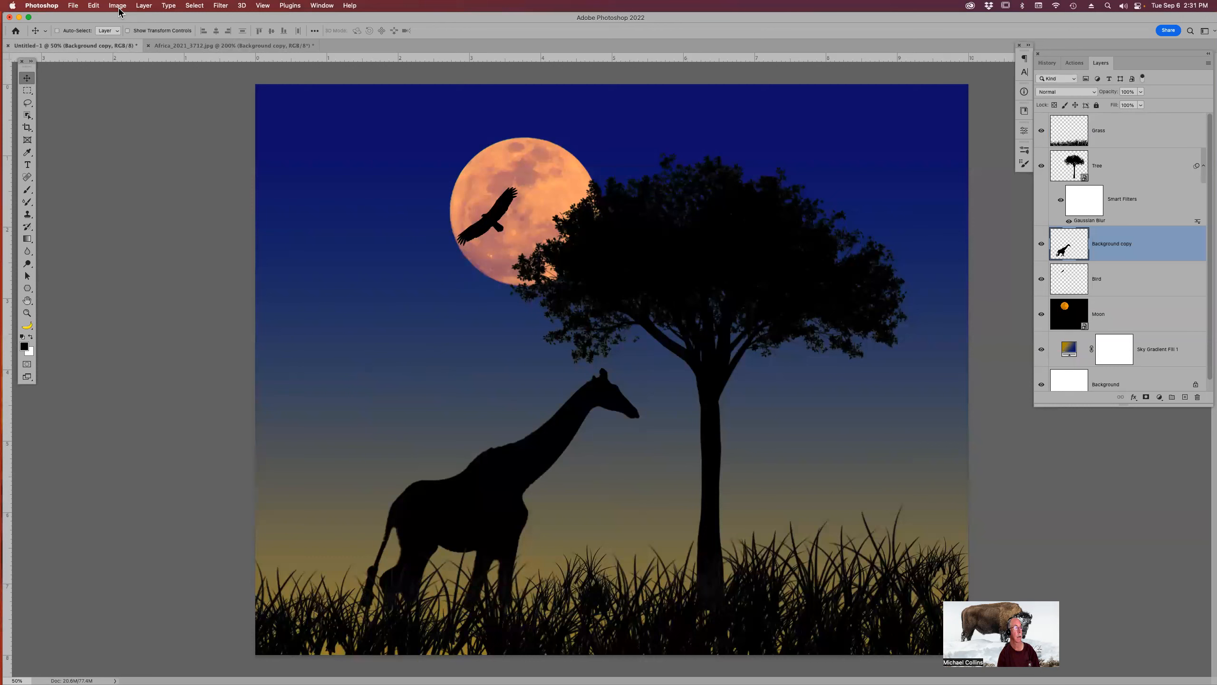
Puppet Warp the giraffe, pinning its body and legs and bending the neck so the head reaches up toward the tree.
{"action": "left_click", "coordinate": [94, 5]}
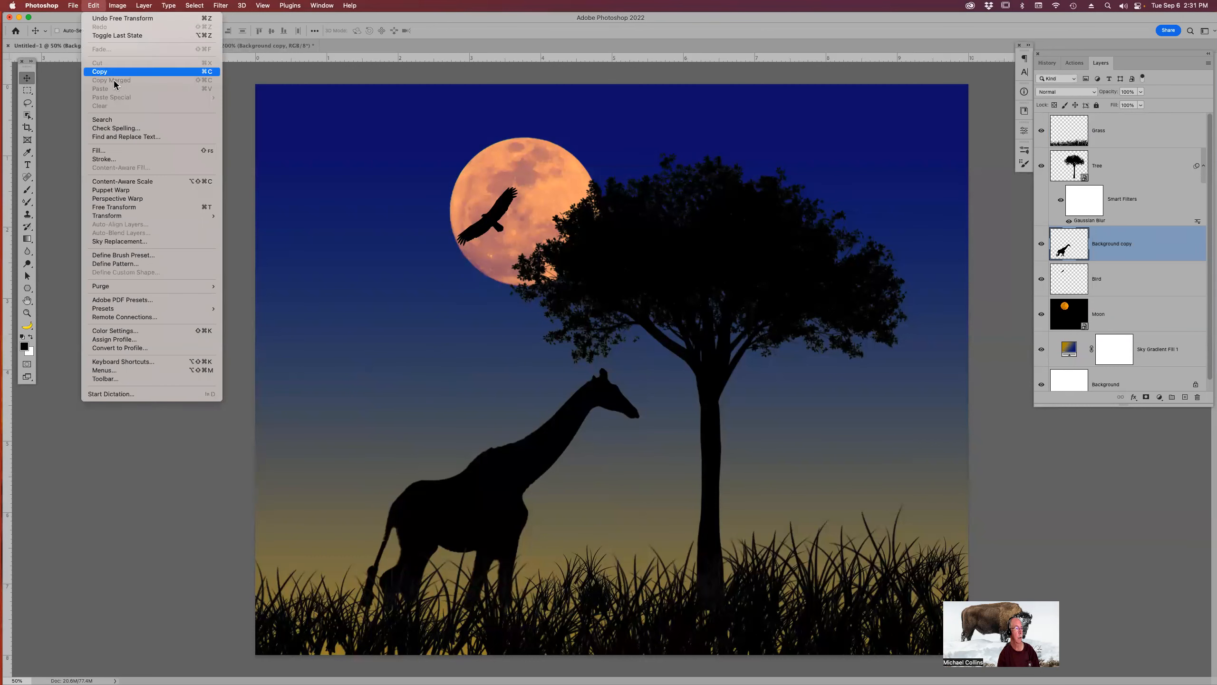
{"action": "left_click", "coordinate": [124, 191]}
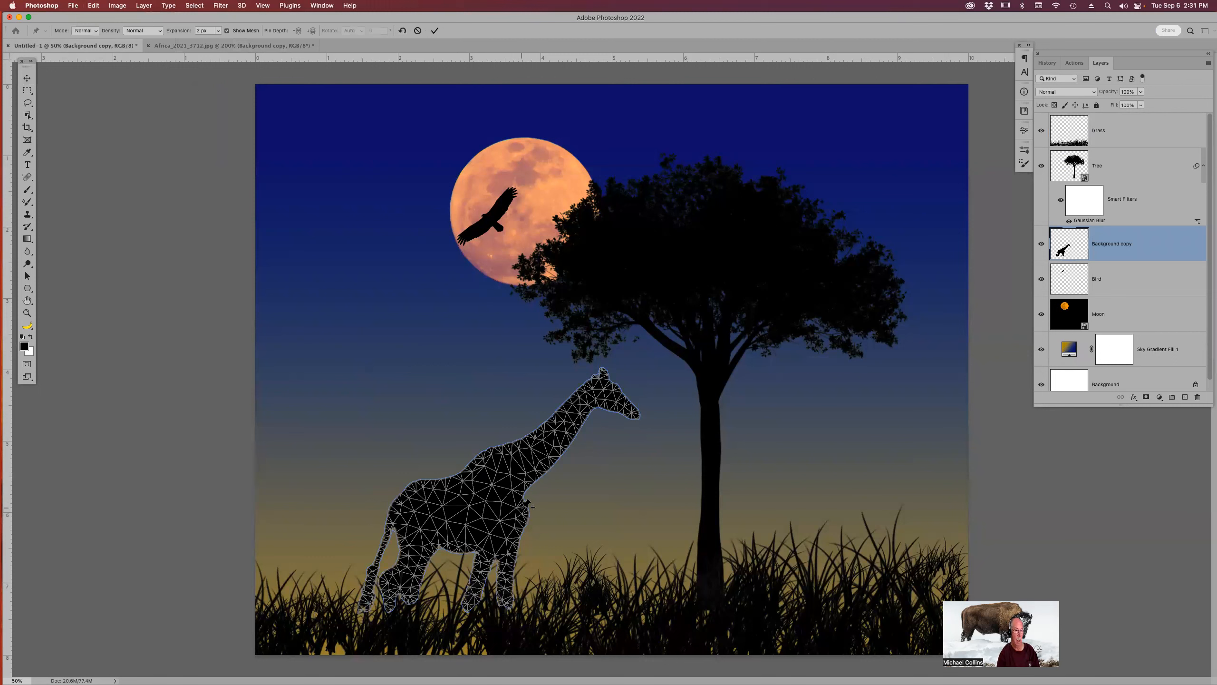
{"action": "left_click", "coordinate": [524, 516]}
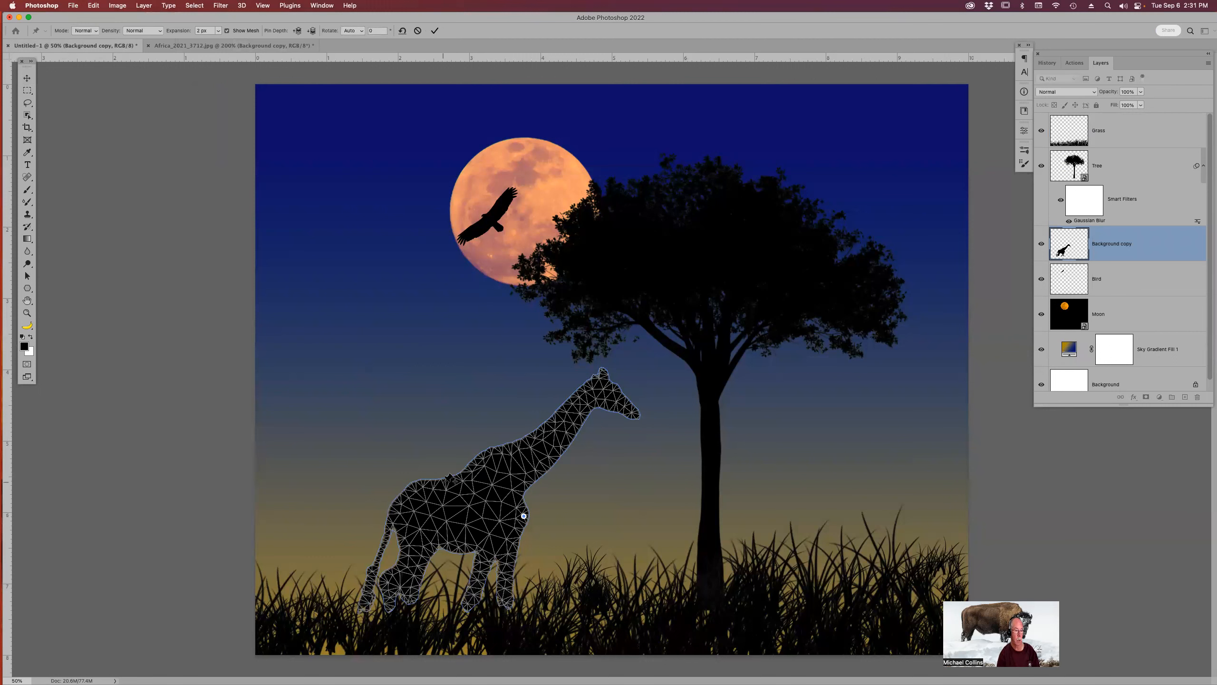
{"action": "left_click", "coordinate": [442, 480]}
{"action": "left_click", "coordinate": [428, 555]}
{"action": "left_click", "coordinate": [402, 541]}
{"action": "left_click", "coordinate": [379, 554]}
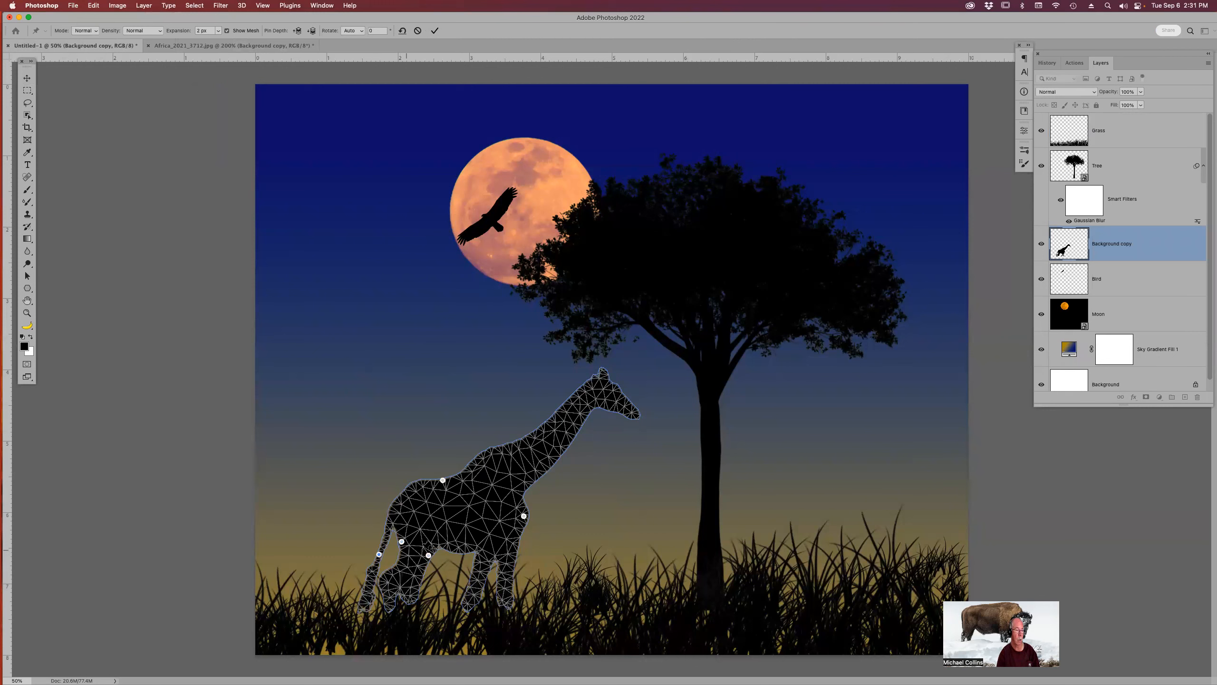
{"action": "left_click", "coordinate": [504, 567]}
{"action": "left_click", "coordinate": [482, 567]}
{"action": "left_click_drag", "start_coordinate": [612, 391], "coordinate": [544, 354]}
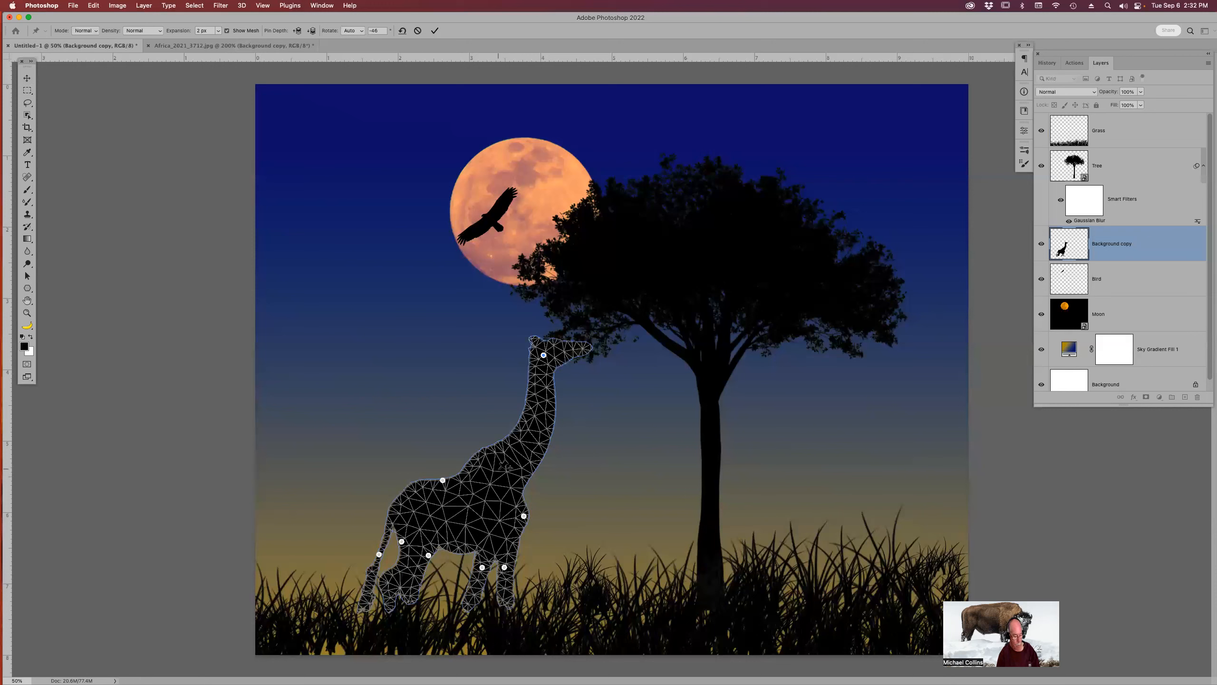
{"action": "key", "text": "Return"}
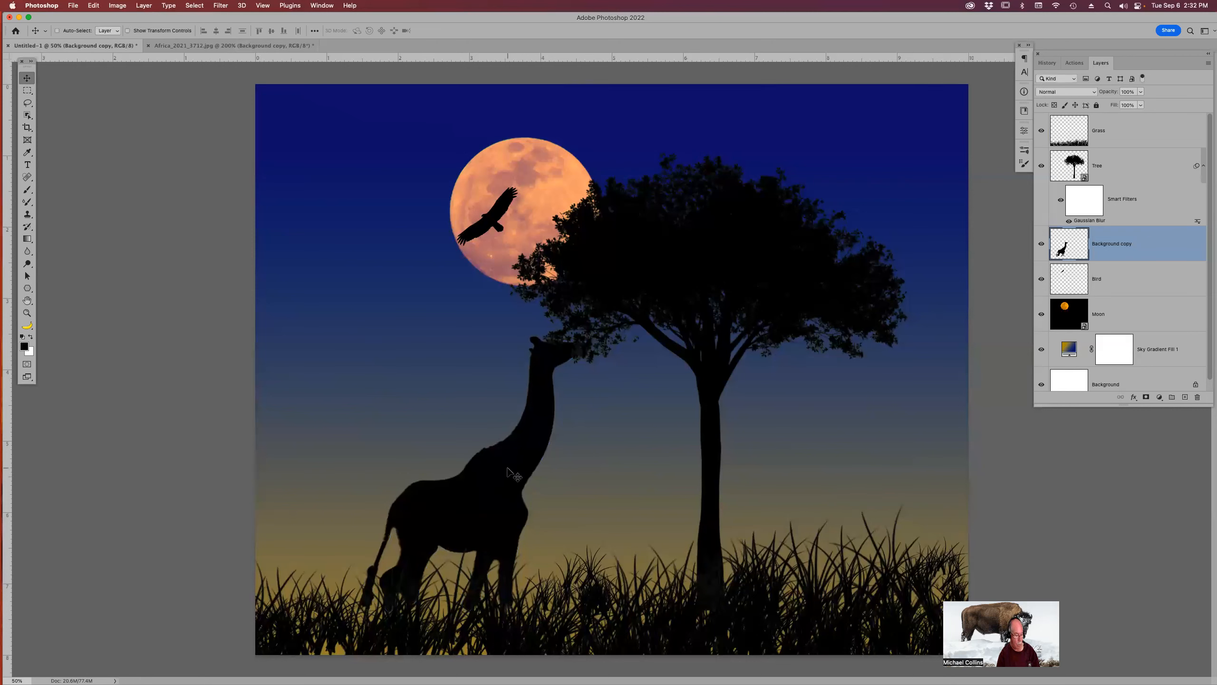
Nudge the giraffe slightly left and rename its layer Giraffe.
{"action": "left_click_drag", "start_coordinate": [508, 471], "coordinate": [478, 477]}
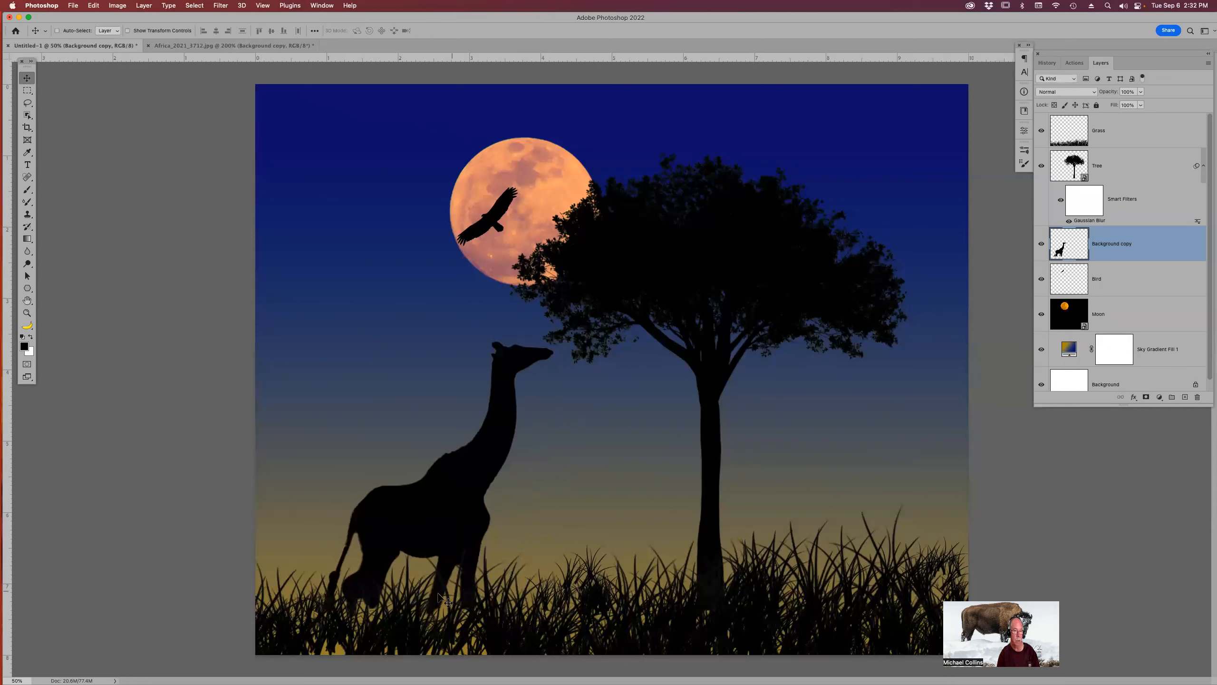
{"action": "left_click", "coordinate": [1119, 136]}
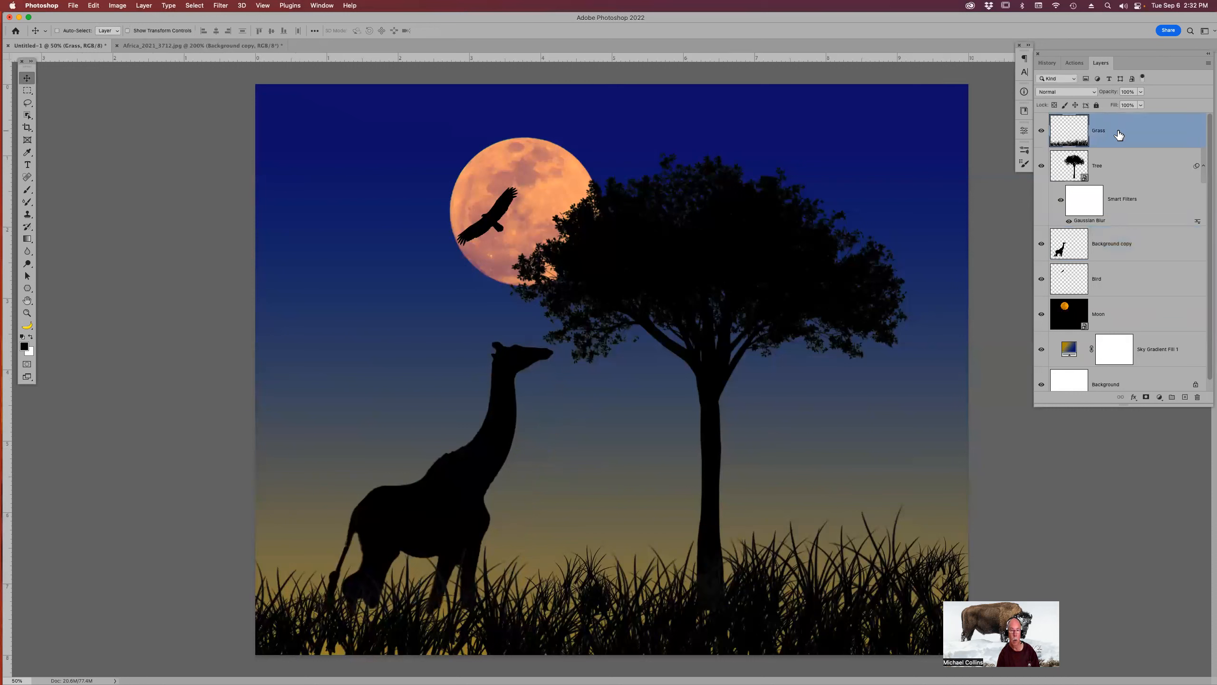
{"action": "double_click", "coordinate": [1111, 244]}
{"action": "type", "text": "Giraffe"}
{"action": "key", "text": "Return"}
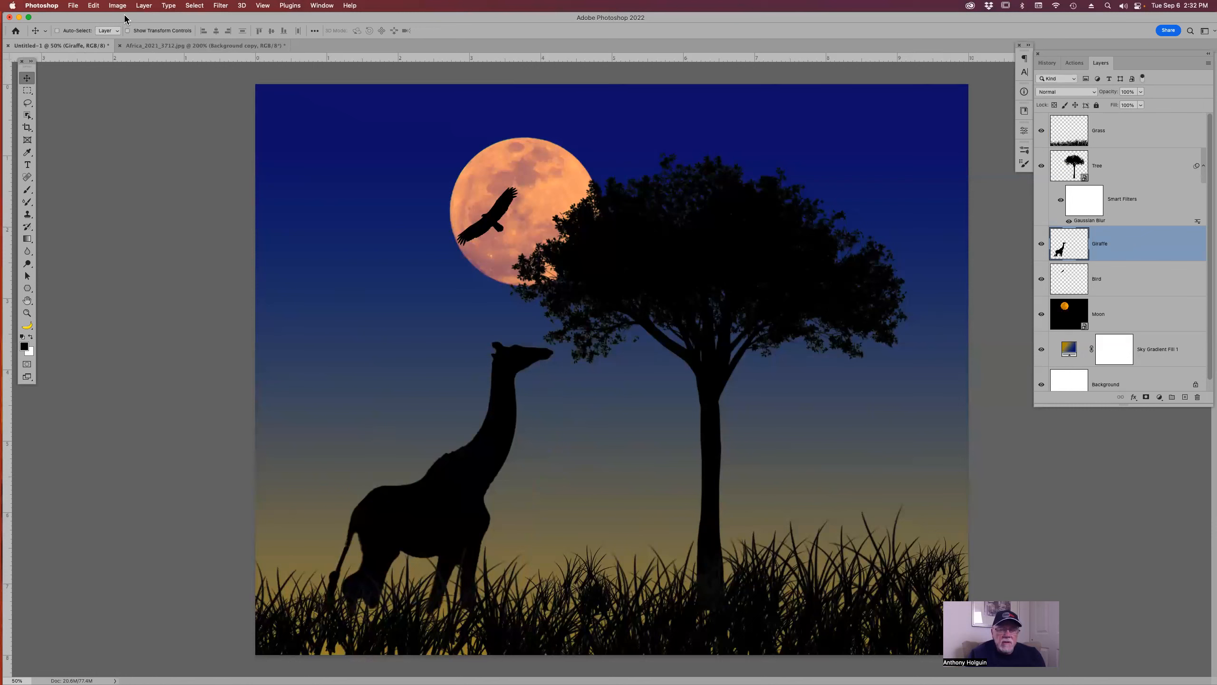
{"action": "left_click", "coordinate": [94, 5]}
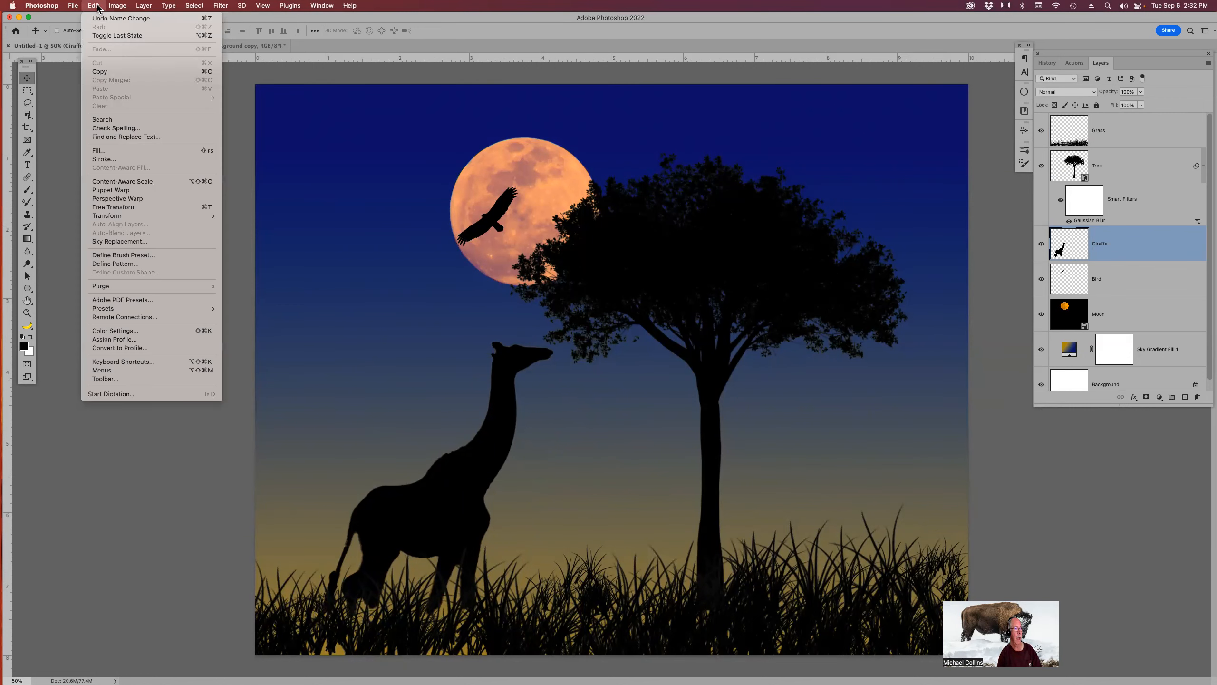
{"action": "left_click", "coordinate": [127, 192]}
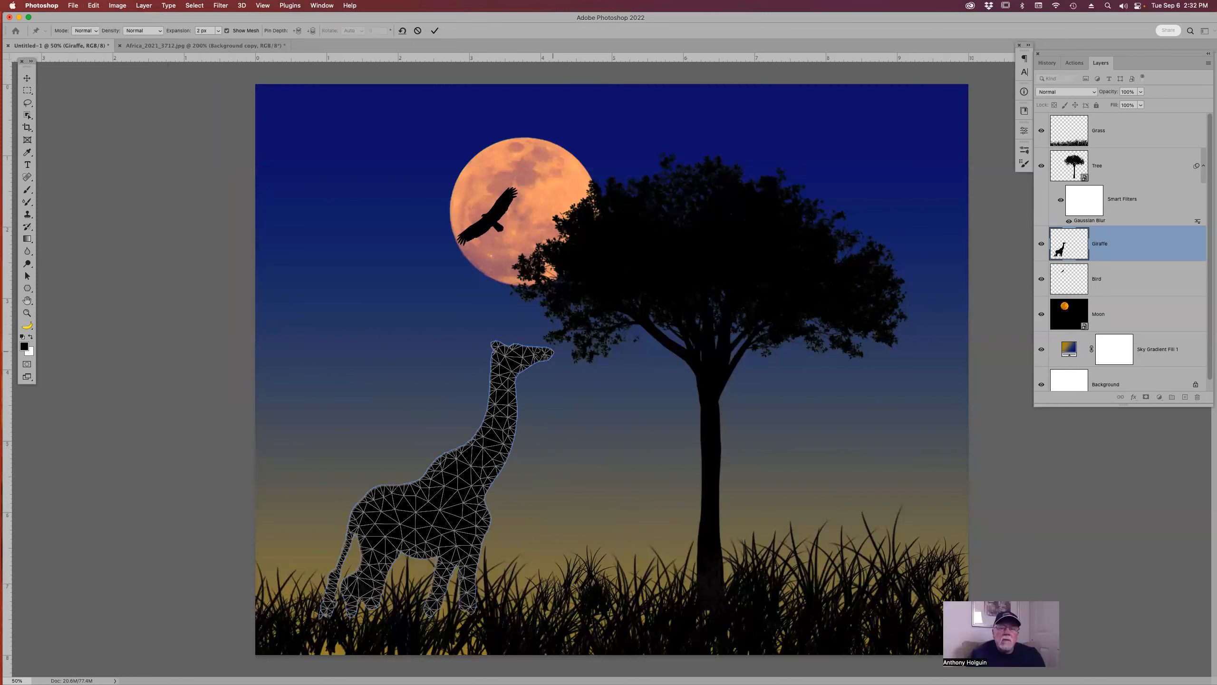
{"action": "left_click", "coordinate": [497, 378]}
{"action": "left_click", "coordinate": [551, 353]}
{"action": "left_click_drag", "start_coordinate": [551, 353], "coordinate": [343, 176]}
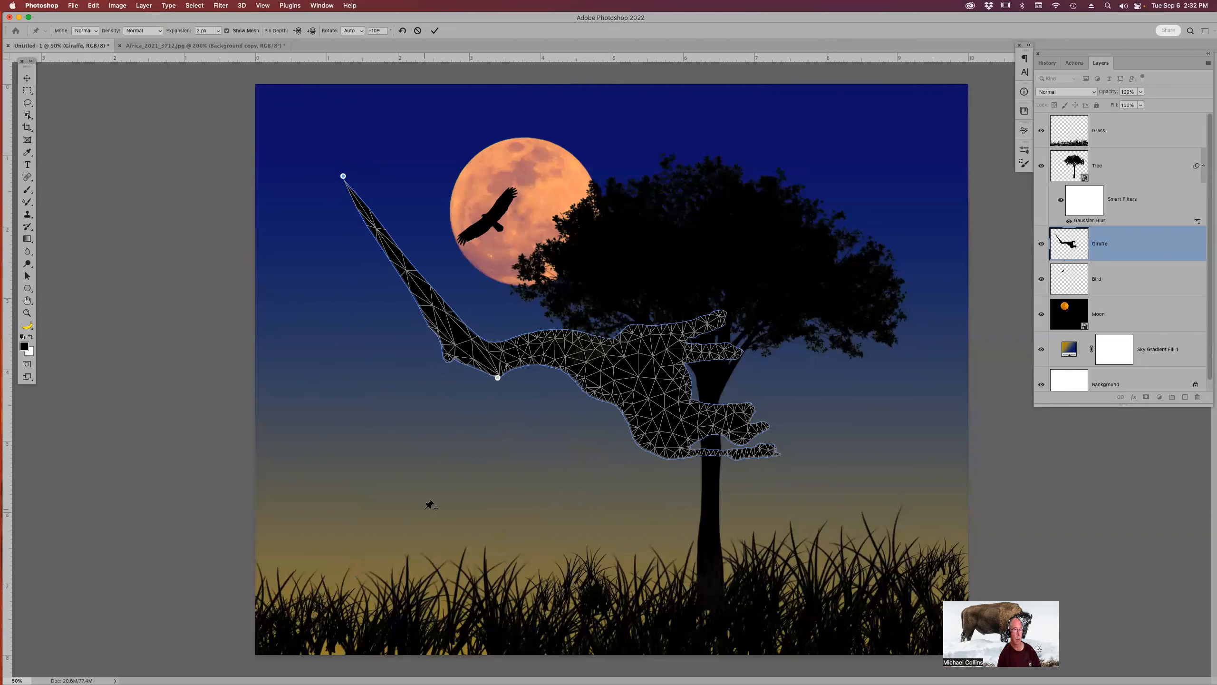
{"action": "key", "text": "Escape"}
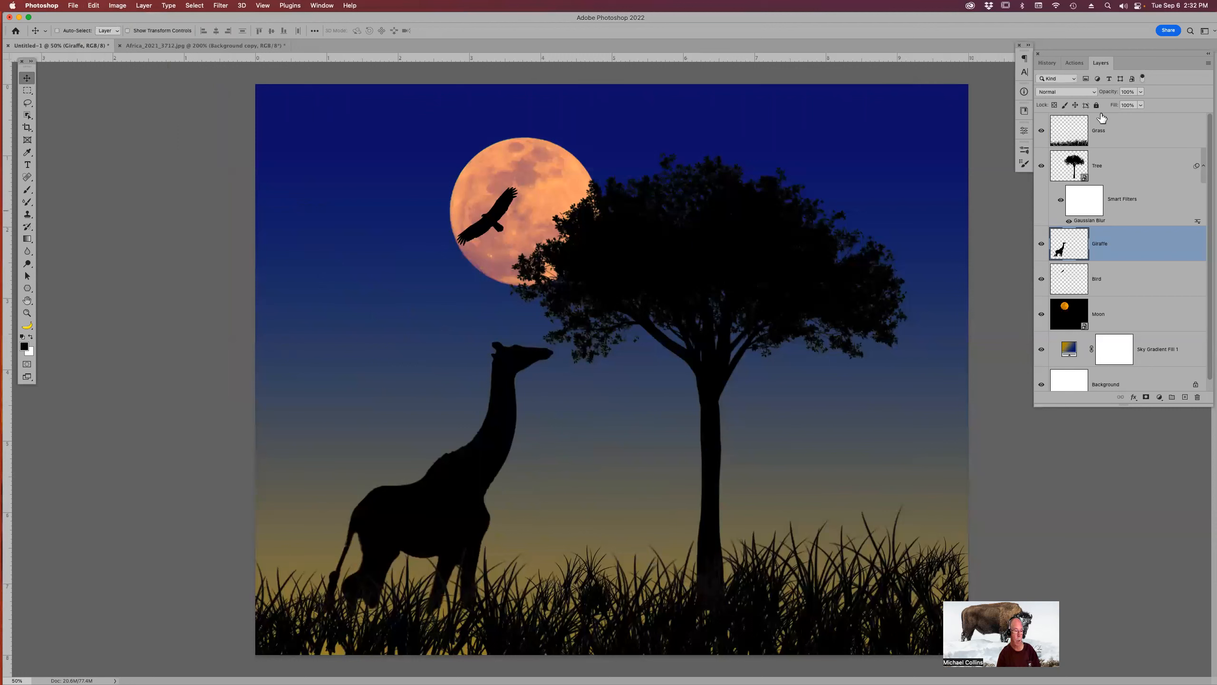
On the Grass layer, pick a grass brush preset, set the background colour to dark green 063401, and paint a short stroke at the bottom-left.
{"action": "left_click", "coordinate": [1075, 135]}
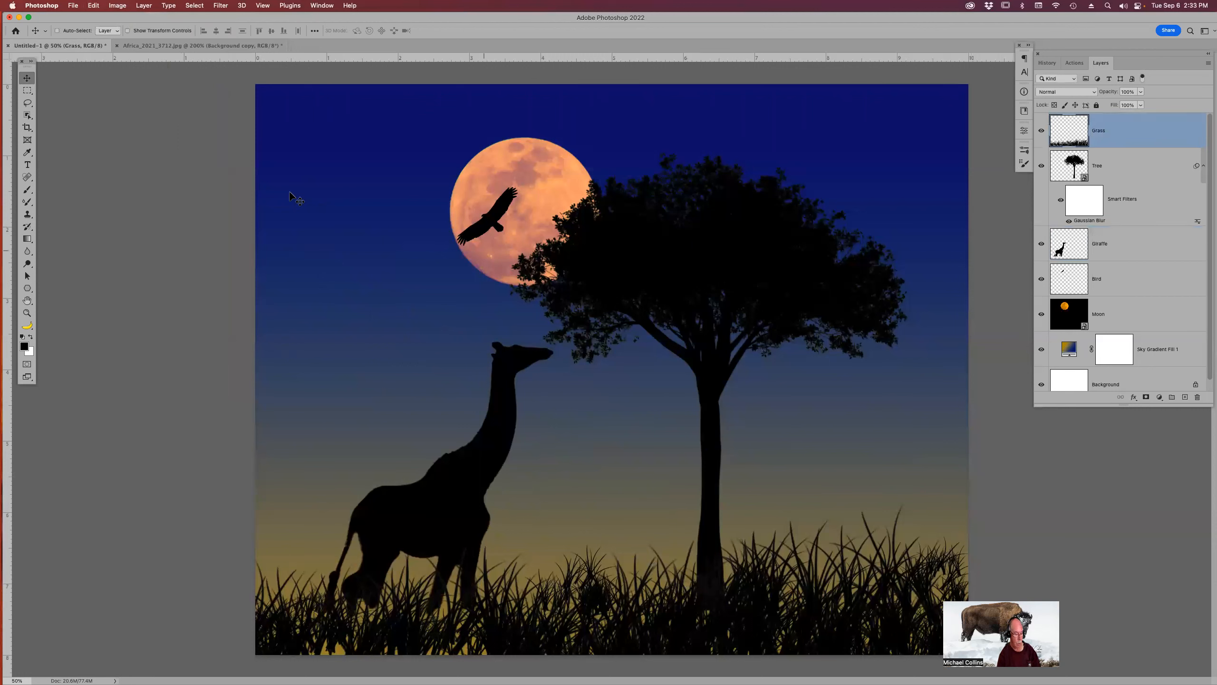
{"action": "key", "text": "b"}
{"action": "left_click", "coordinate": [38, 33]}
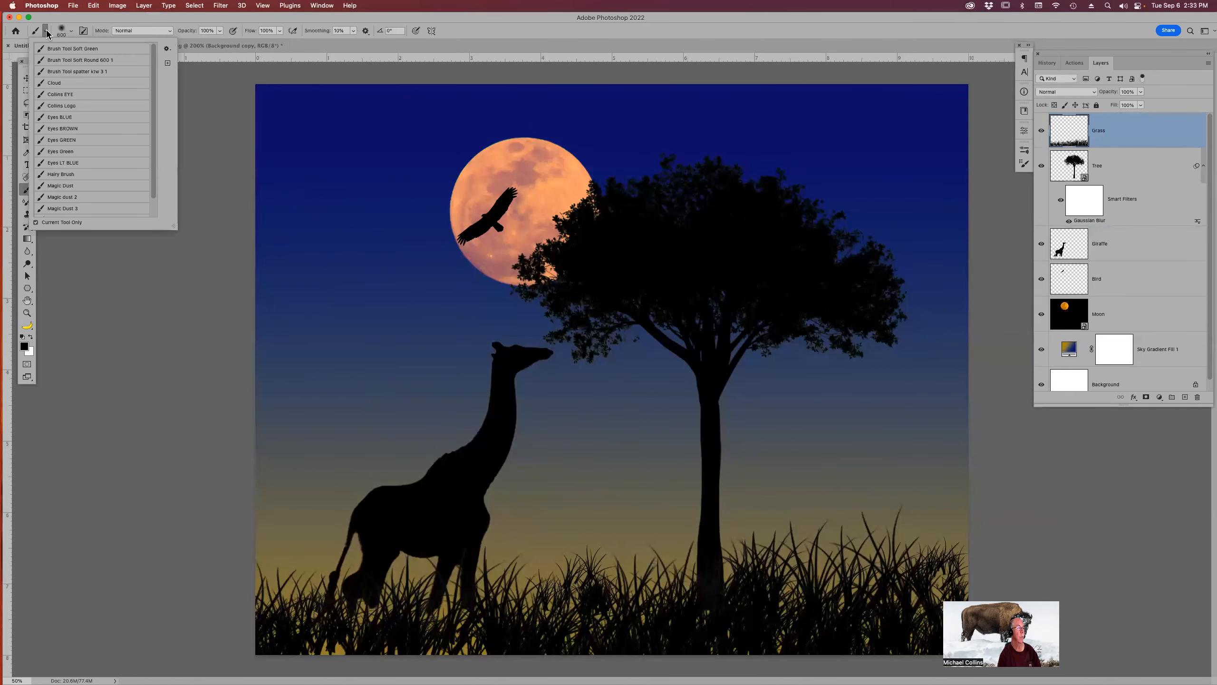
{"action": "left_click", "coordinate": [57, 31]}
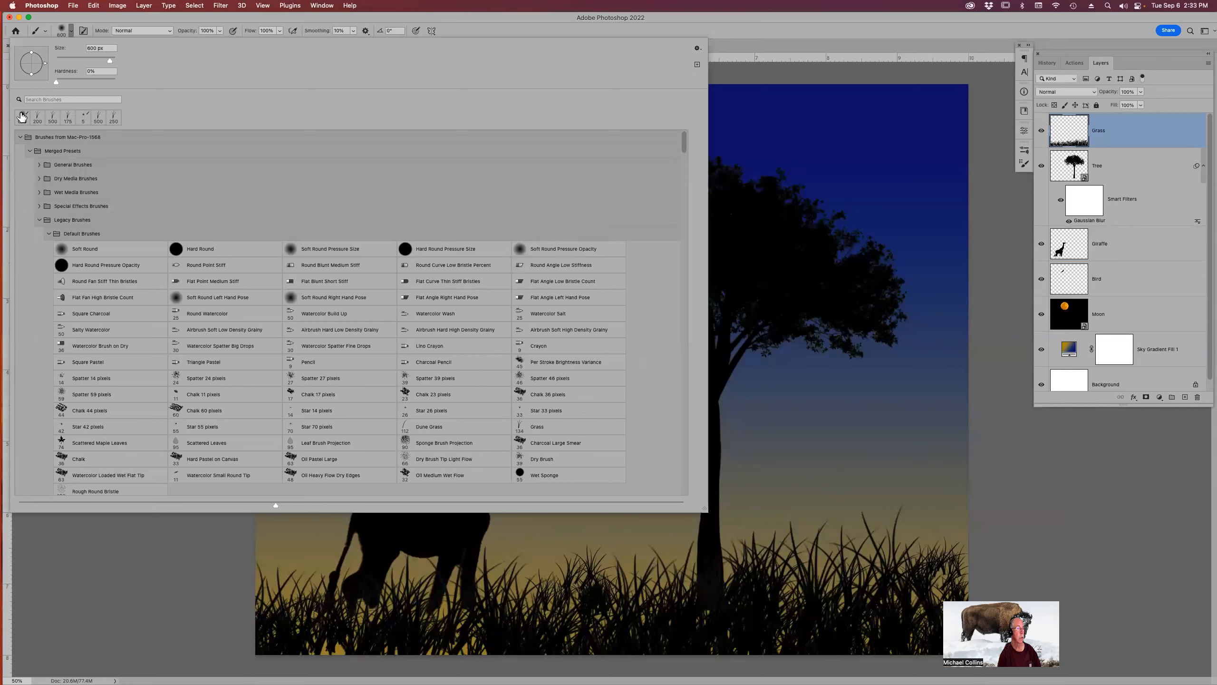
{"action": "left_click", "coordinate": [37, 119]}
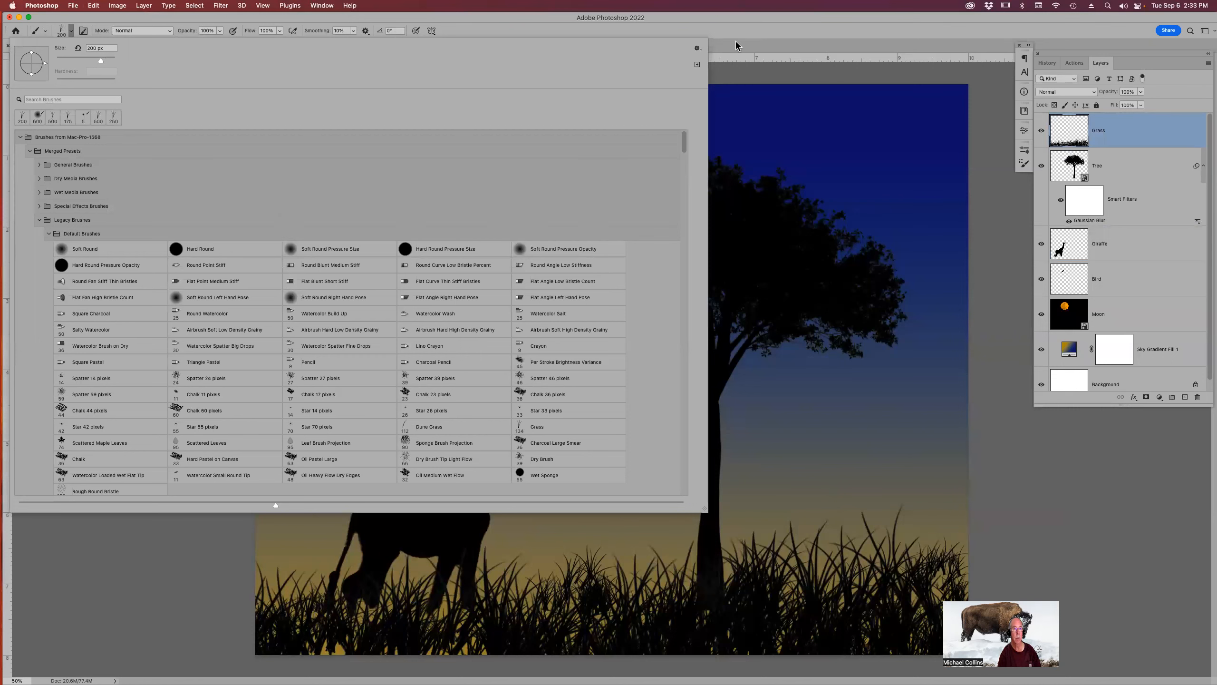
{"action": "left_click", "coordinate": [750, 24]}
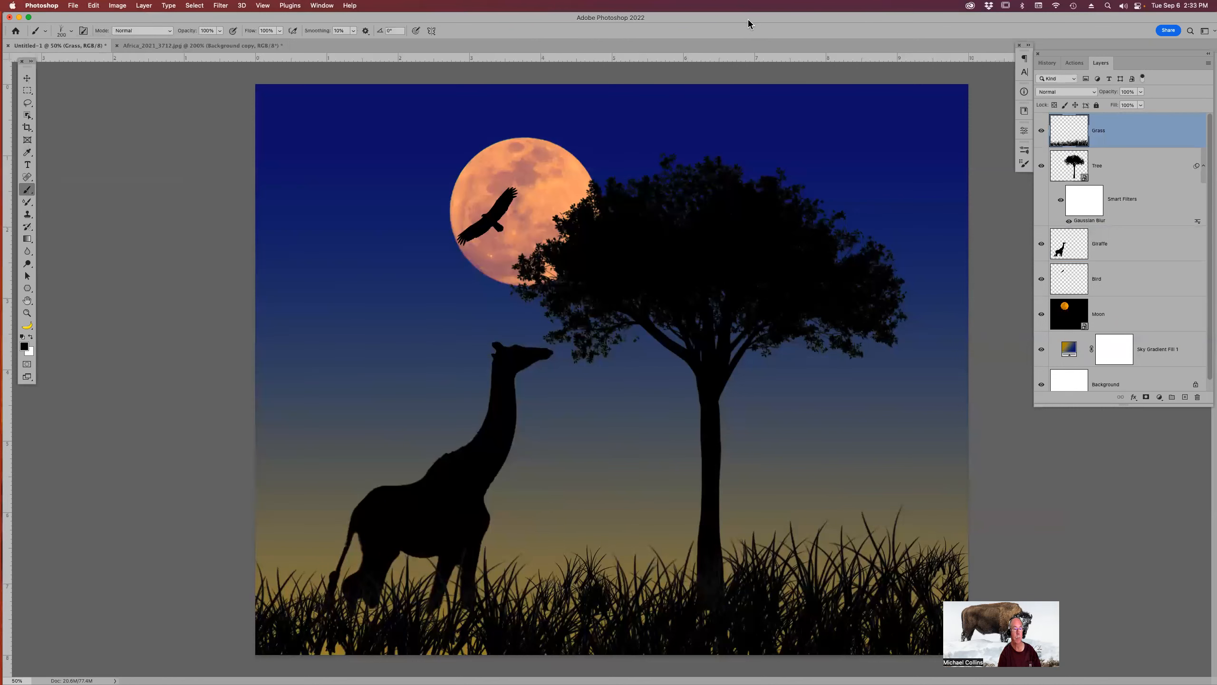
{"action": "left_click", "coordinate": [31, 354]}
{"action": "left_click", "coordinate": [628, 303]}
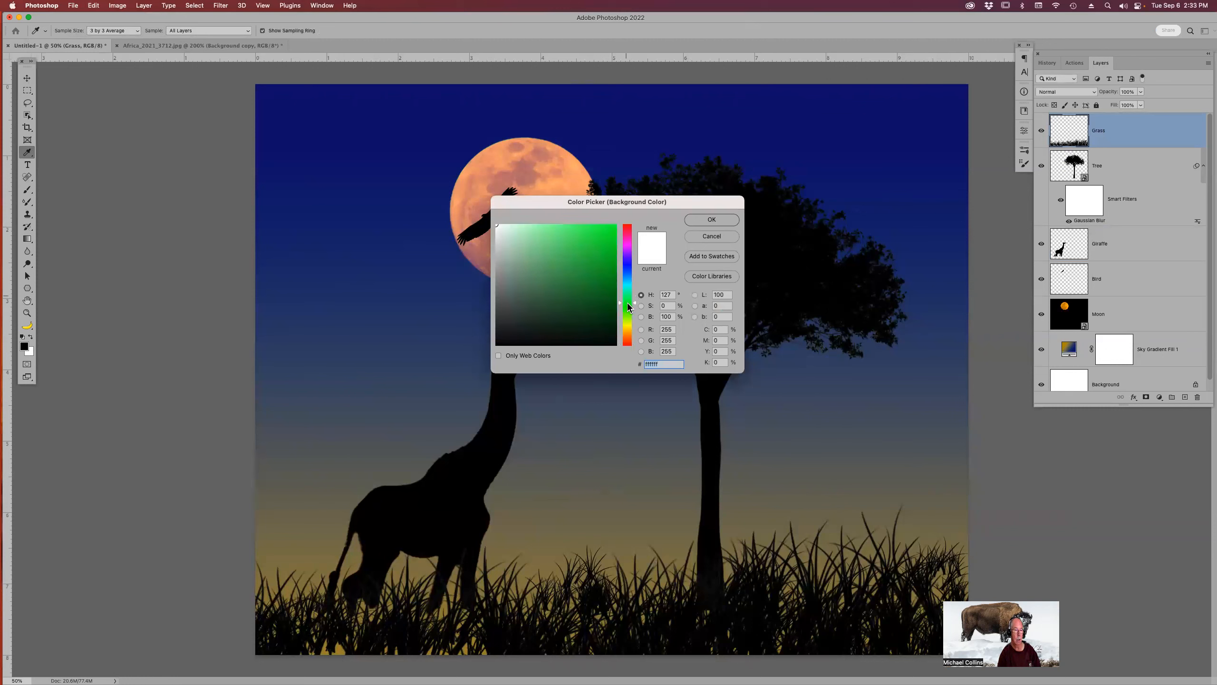
{"action": "left_click", "coordinate": [613, 320]}
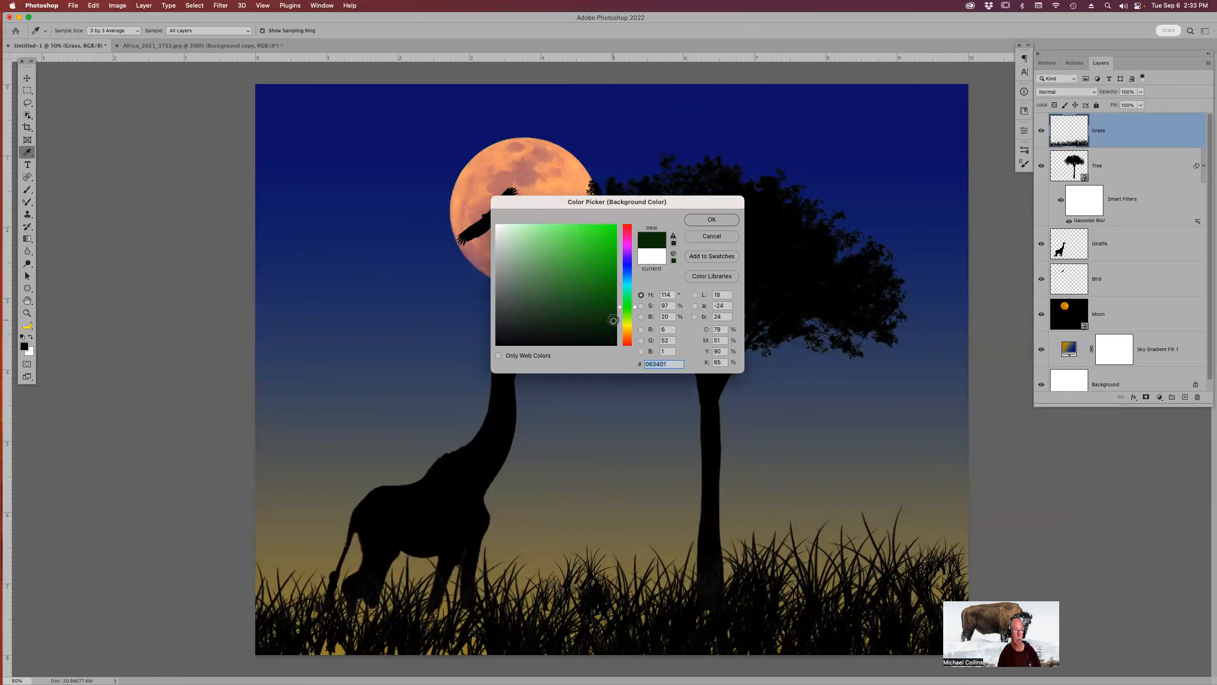
{"action": "left_click", "coordinate": [711, 220]}
{"action": "key", "text": "b"}
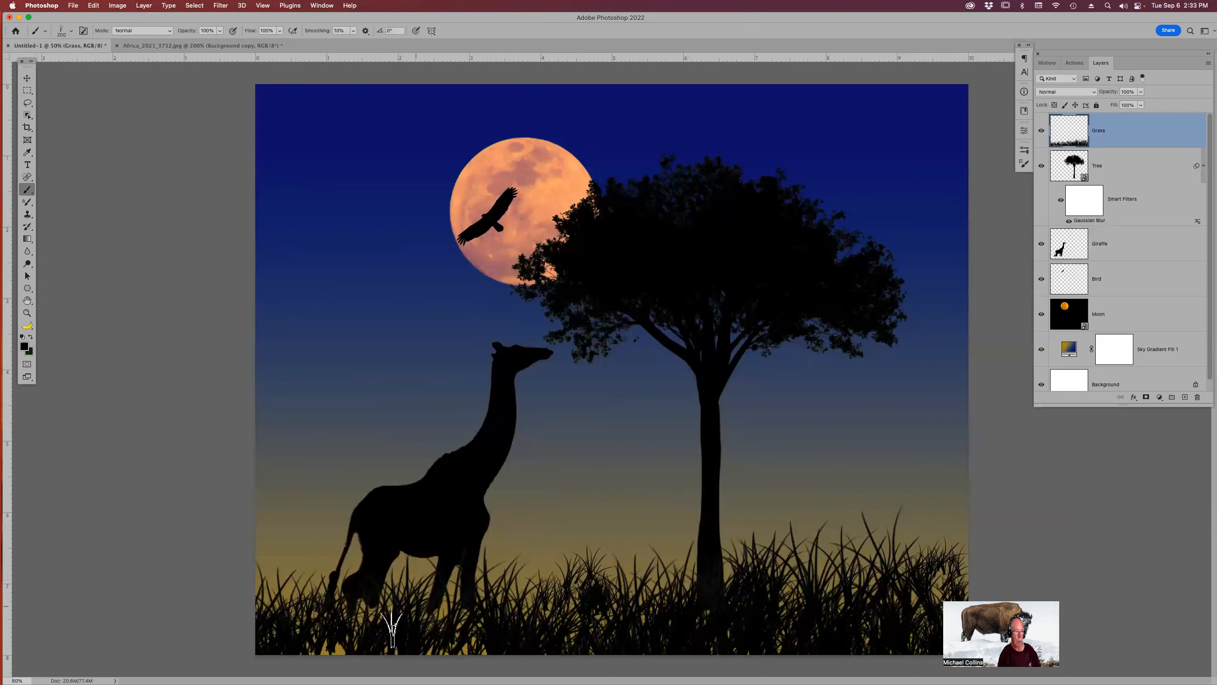
{"action": "mouse_move", "coordinate": [316, 649]}
{"action": "left_mouse_down"}
{"action": "mouse_move", "coordinate": [377, 630]}
{"action": "mouse_move", "coordinate": [471, 648]}
{"action": "mouse_move", "coordinate": [445, 637]}
{"action": "mouse_move", "coordinate": [444, 608]}
{"action": "mouse_move", "coordinate": [422, 605]}
{"action": "mouse_move", "coordinate": [480, 609]}
{"action": "mouse_move", "coordinate": [390, 612]}
{"action": "mouse_move", "coordinate": [365, 599]}
{"action": "mouse_move", "coordinate": [349, 610]}
{"action": "mouse_move", "coordinate": [433, 595]}
{"action": "mouse_move", "coordinate": [408, 591]}
{"action": "mouse_move", "coordinate": [277, 596]}
{"action": "mouse_move", "coordinate": [365, 632]}
{"action": "mouse_move", "coordinate": [312, 648]}
{"action": "mouse_move", "coordinate": [350, 650]}
{"action": "left_mouse_up"}
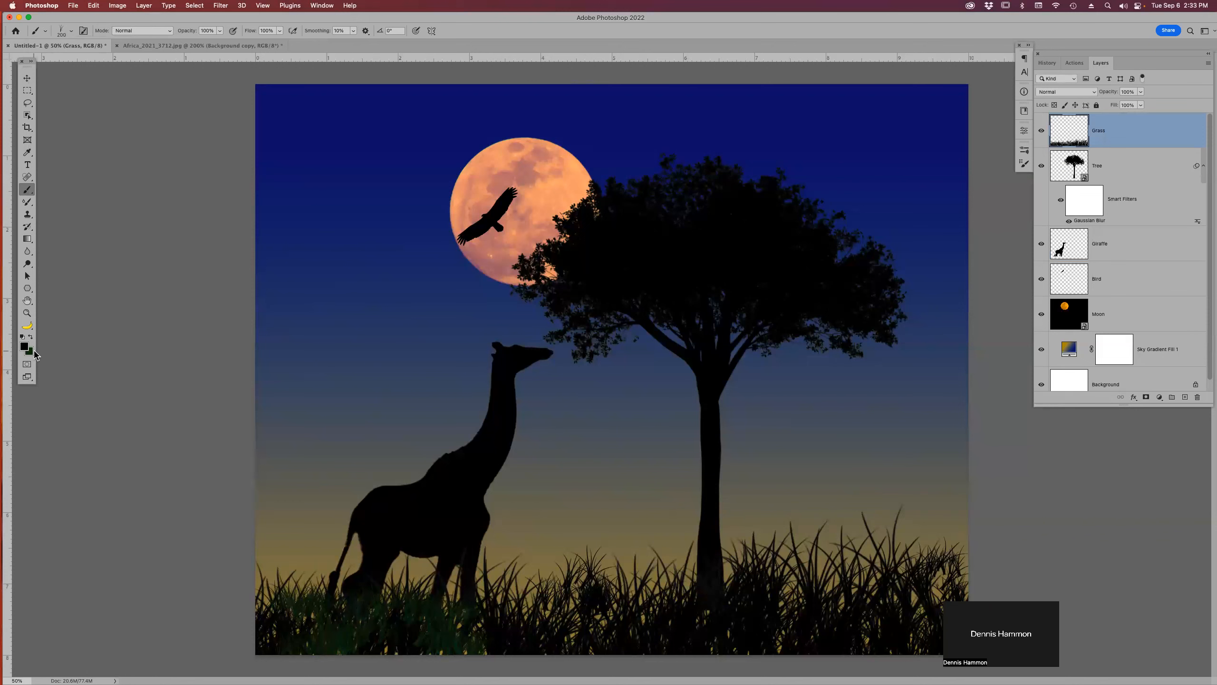
Change the background colour to a darker green, 1e291d.
{"action": "left_click", "coordinate": [32, 352]}
{"action": "left_click", "coordinate": [531, 325]}
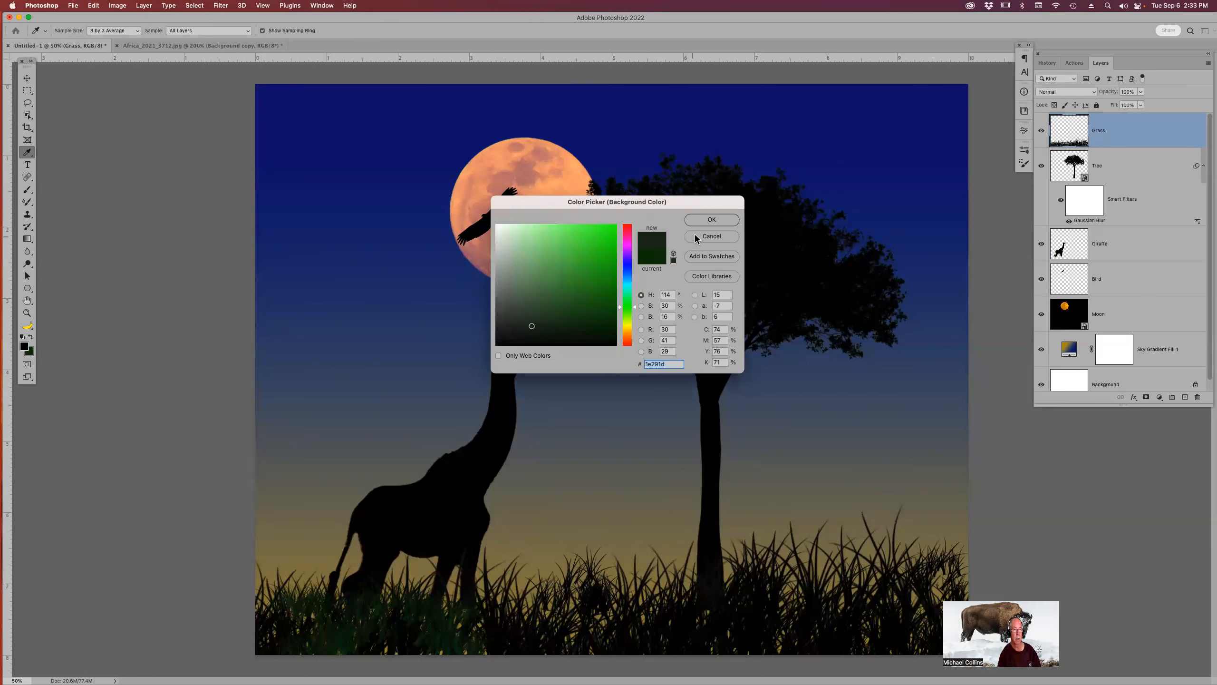
{"action": "left_click", "coordinate": [711, 219]}
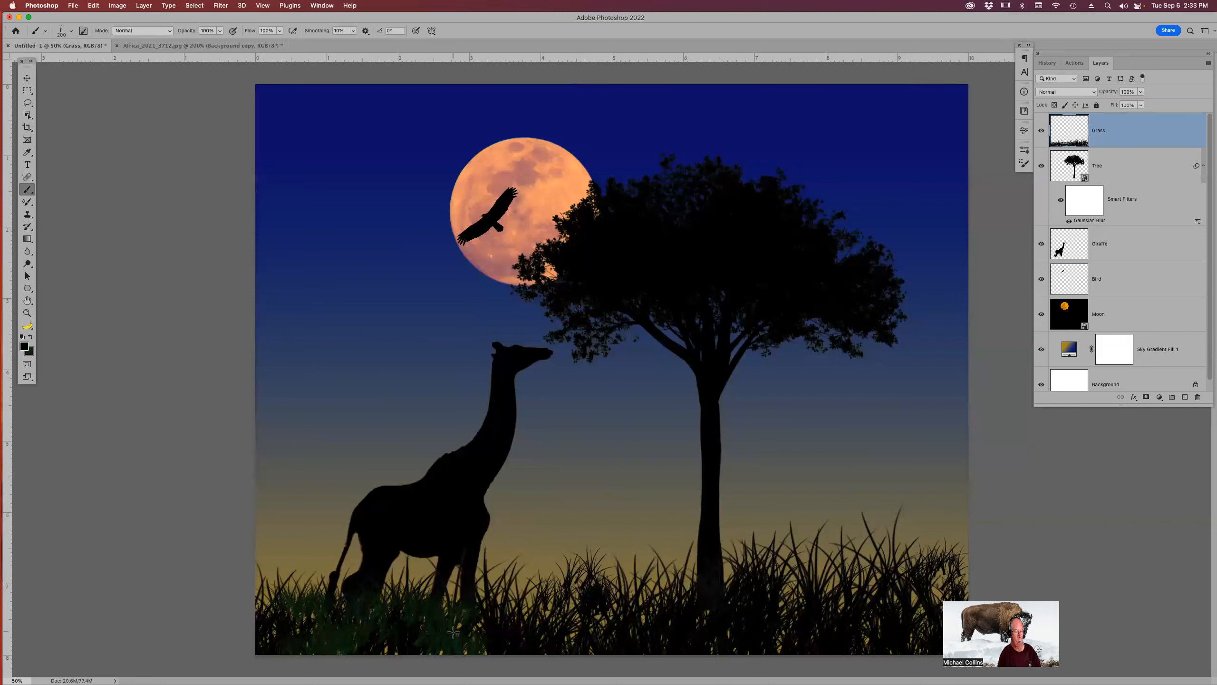
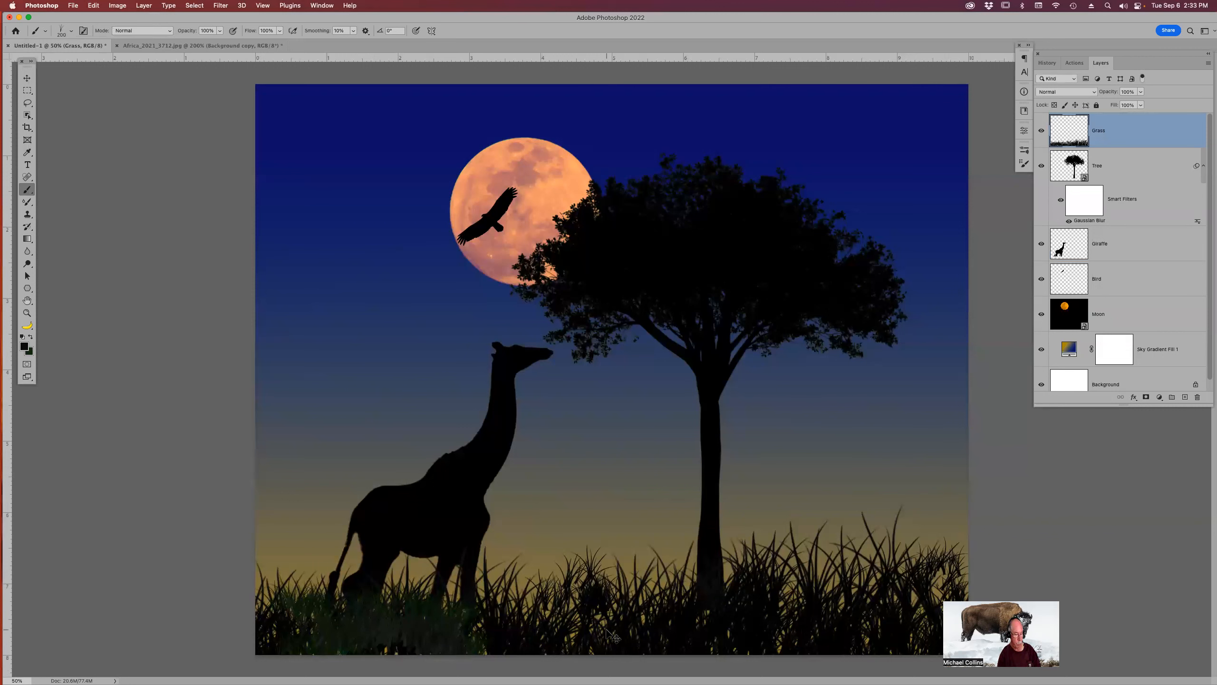
Revert to the history state before the grass strokes and repaint grass strokes along the bottom-left of the scene.
{"action": "left_click", "coordinate": [1052, 64]}
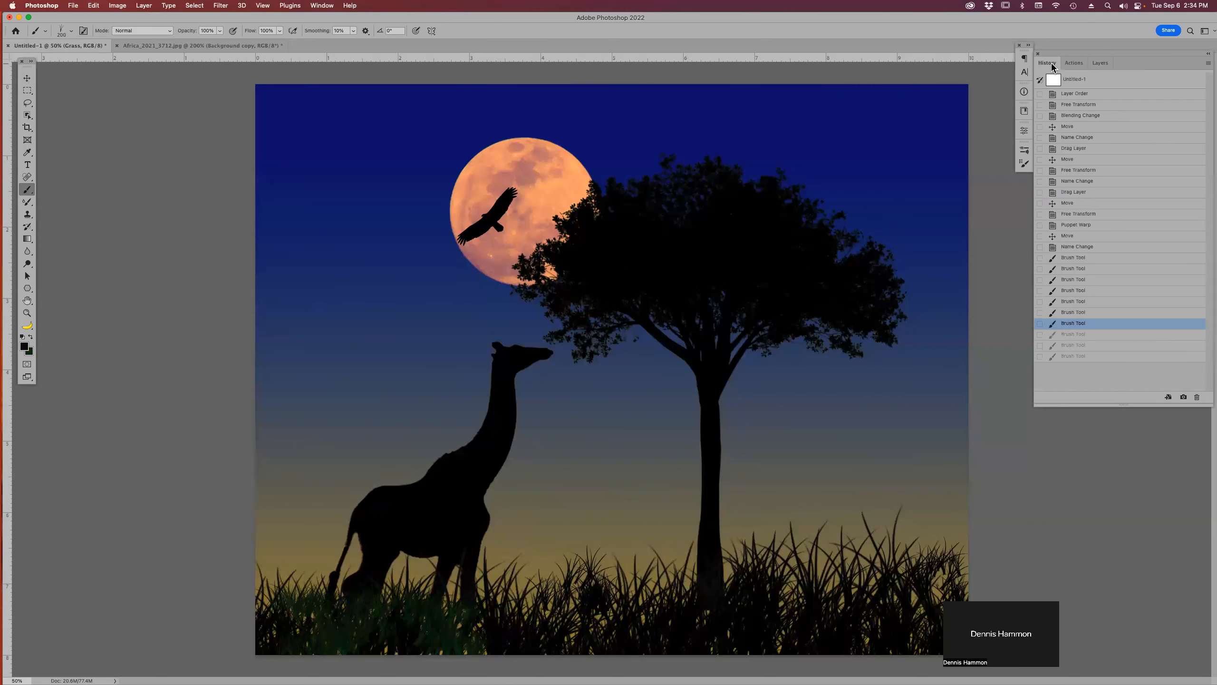
{"action": "left_click", "coordinate": [1084, 247]}
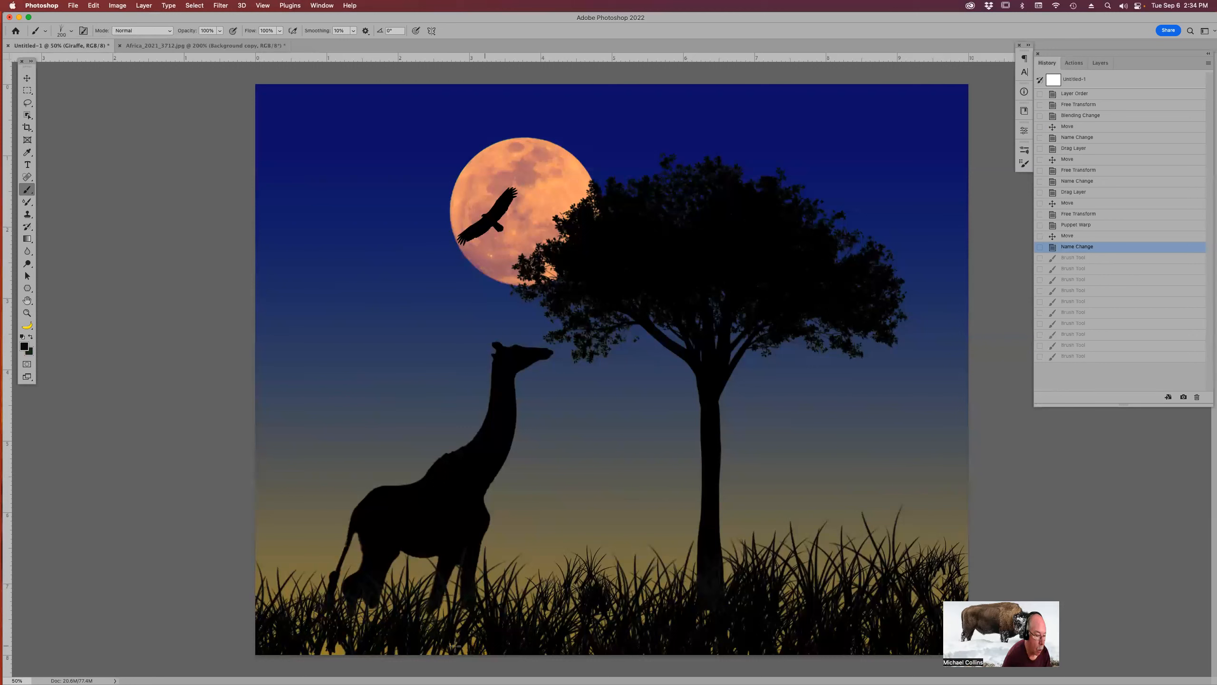
{"action": "left_click", "coordinate": [397, 649]}
{"action": "left_click", "coordinate": [342, 651]}
{"action": "left_click", "coordinate": [338, 651]}
{"action": "left_click", "coordinate": [334, 649]}
{"action": "left_click", "coordinate": [331, 648]}
{"action": "left_click", "coordinate": [327, 646]}
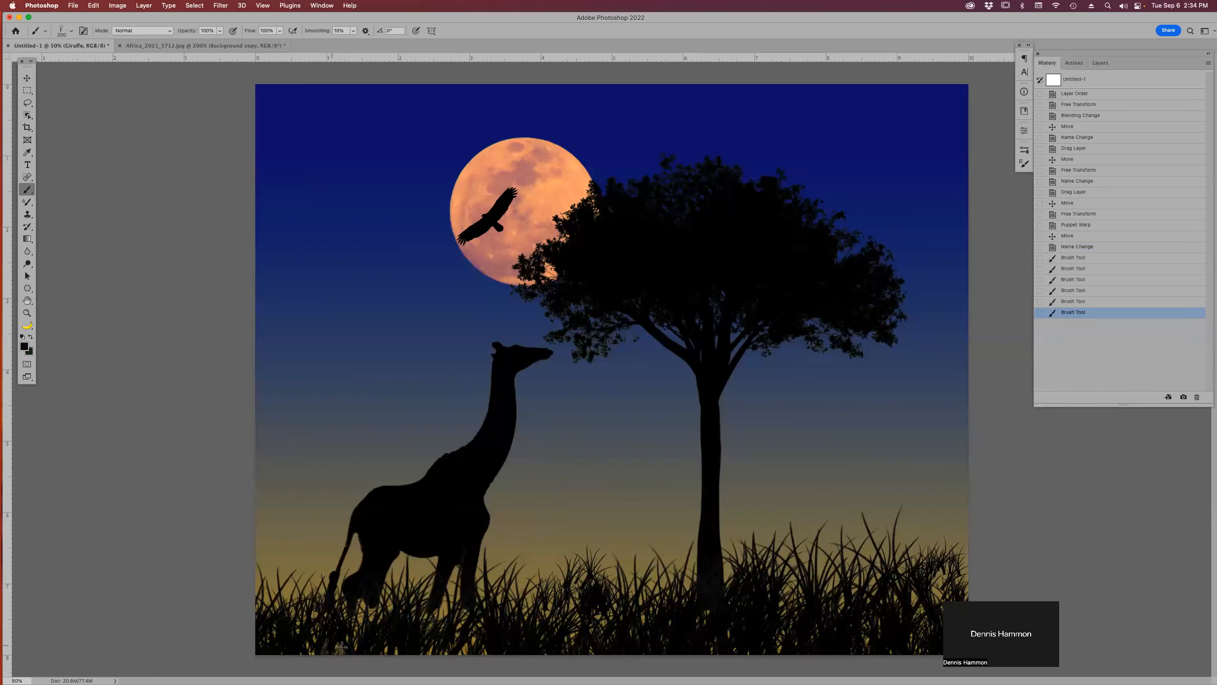
{"action": "left_click", "coordinate": [342, 646]}
{"action": "left_click", "coordinate": [331, 645]}
{"action": "left_click", "coordinate": [316, 644]}
{"action": "left_click", "coordinate": [314, 648]}
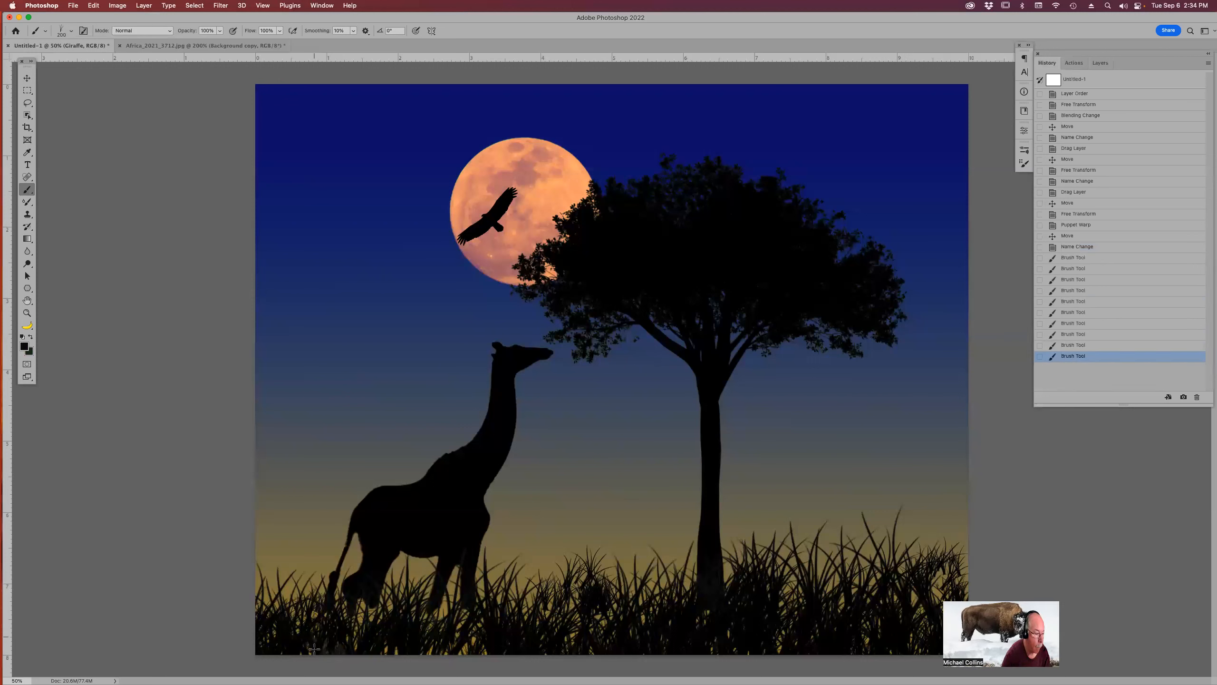
{"action": "left_click", "coordinate": [357, 628]}
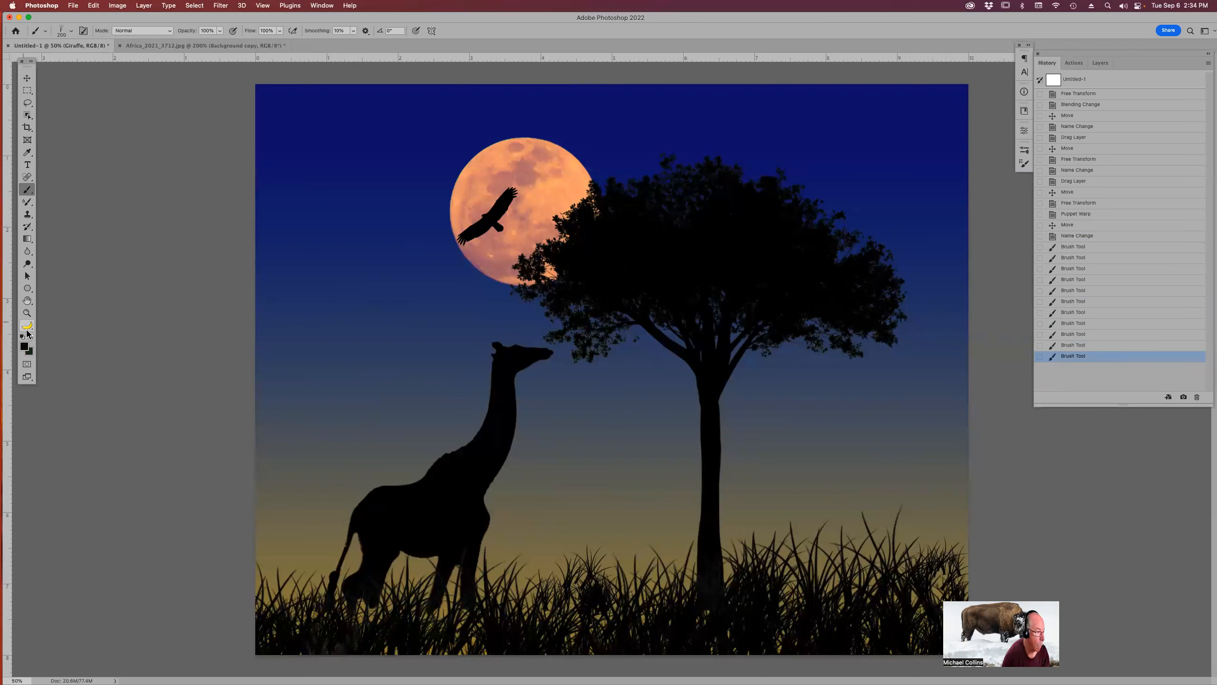
Pick a darker green background colour, enlarge the grass brush, and paint grass near the bottom centre.
{"action": "left_click", "coordinate": [30, 353]}
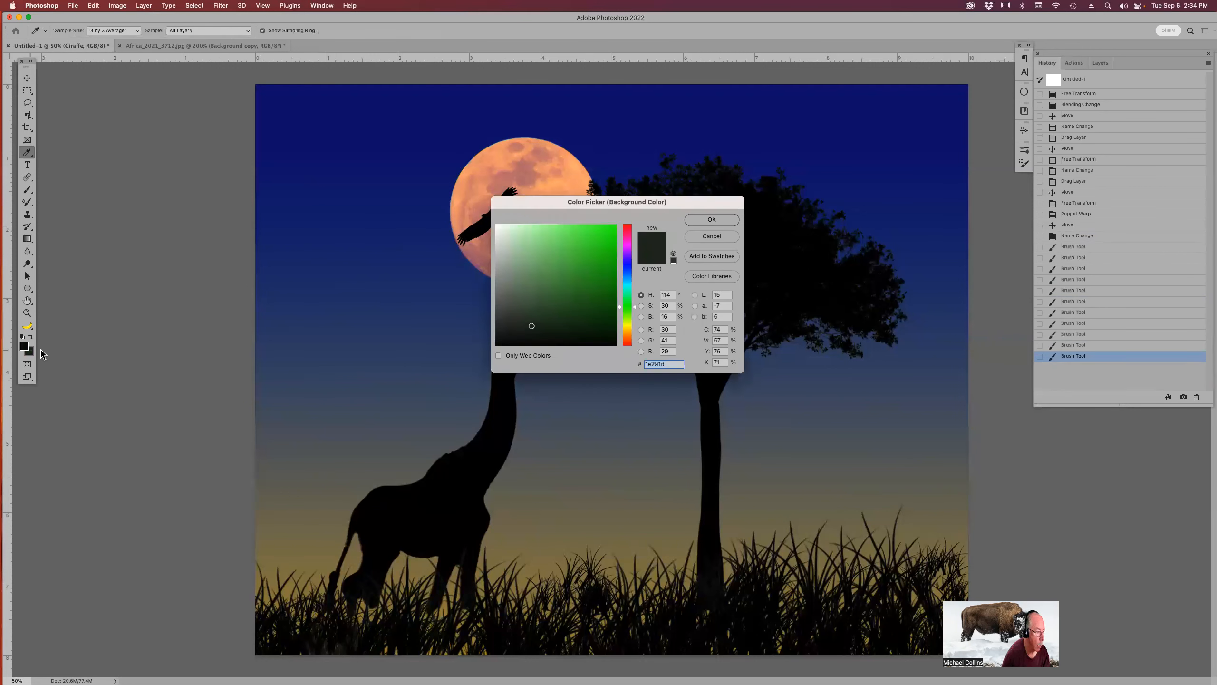
{"action": "left_click", "coordinate": [534, 336]}
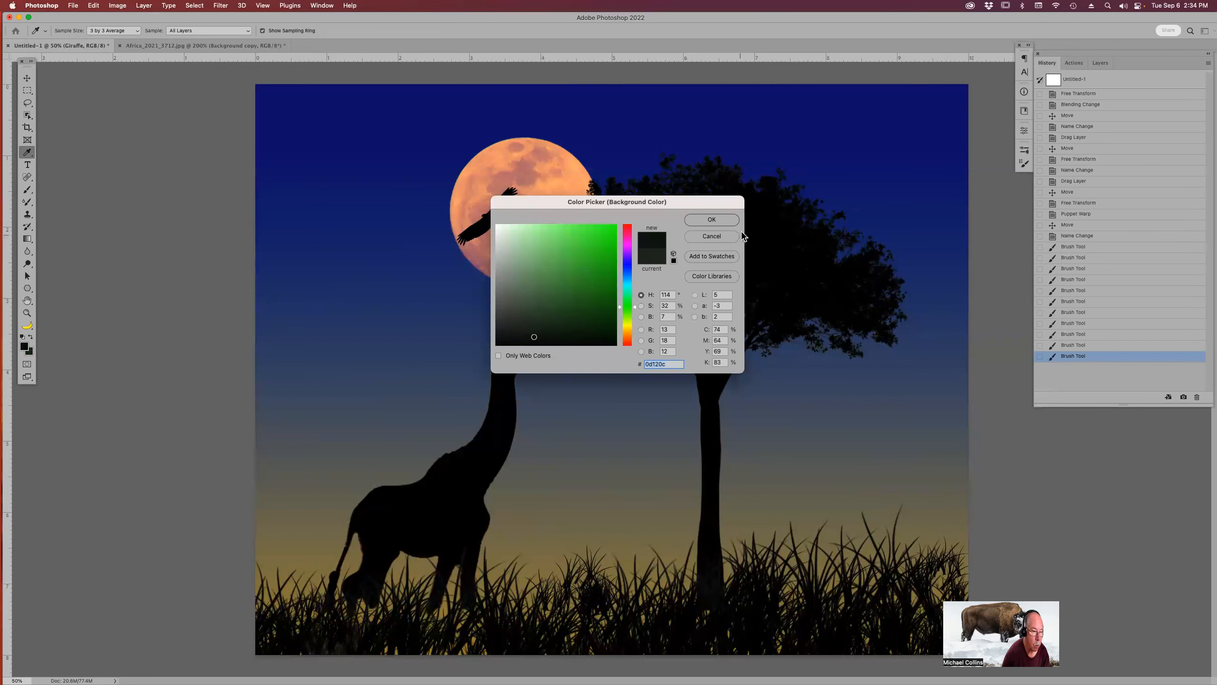
{"action": "left_click", "coordinate": [712, 219]}
{"action": "left_click", "coordinate": [455, 628]}
{"action": "key", "text": "bracketright"}
{"action": "key", "text": "bracketright"}
{"action": "key", "text": "bracketright"}
{"action": "left_click", "coordinate": [465, 625]}
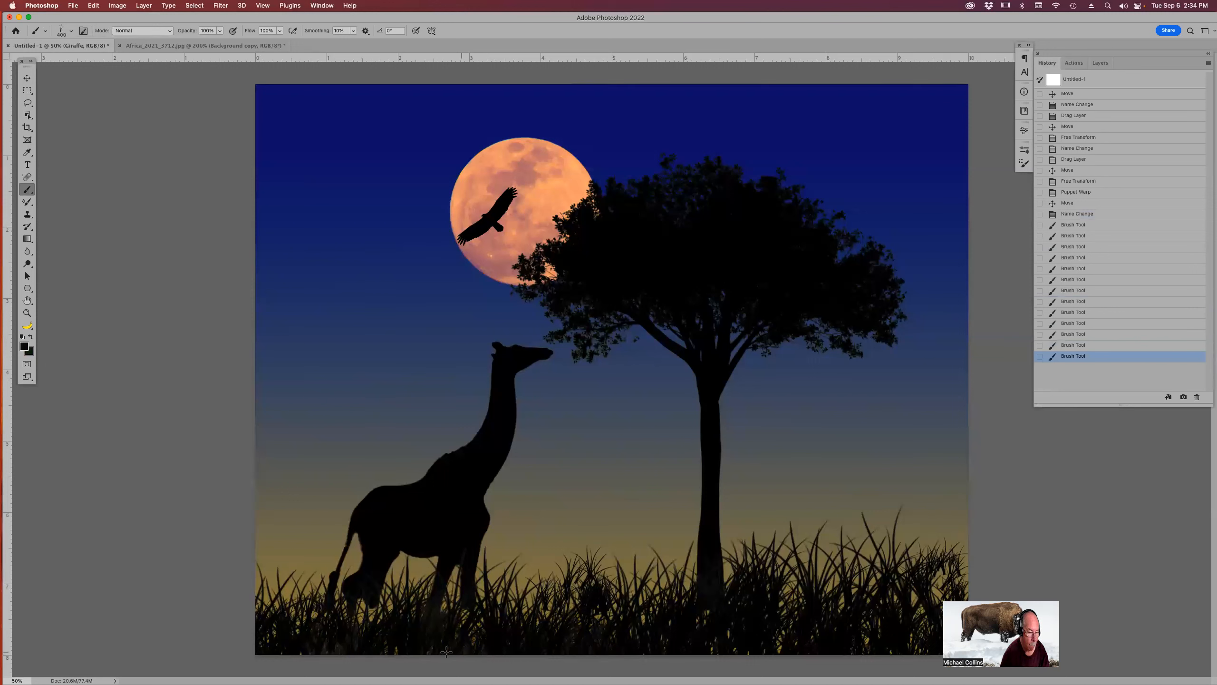
Paint more grass strokes across the bottom of the scene, filling in the middle and right side.
{"action": "left_click_drag", "start_coordinate": [274, 656], "coordinate": [612, 665]}
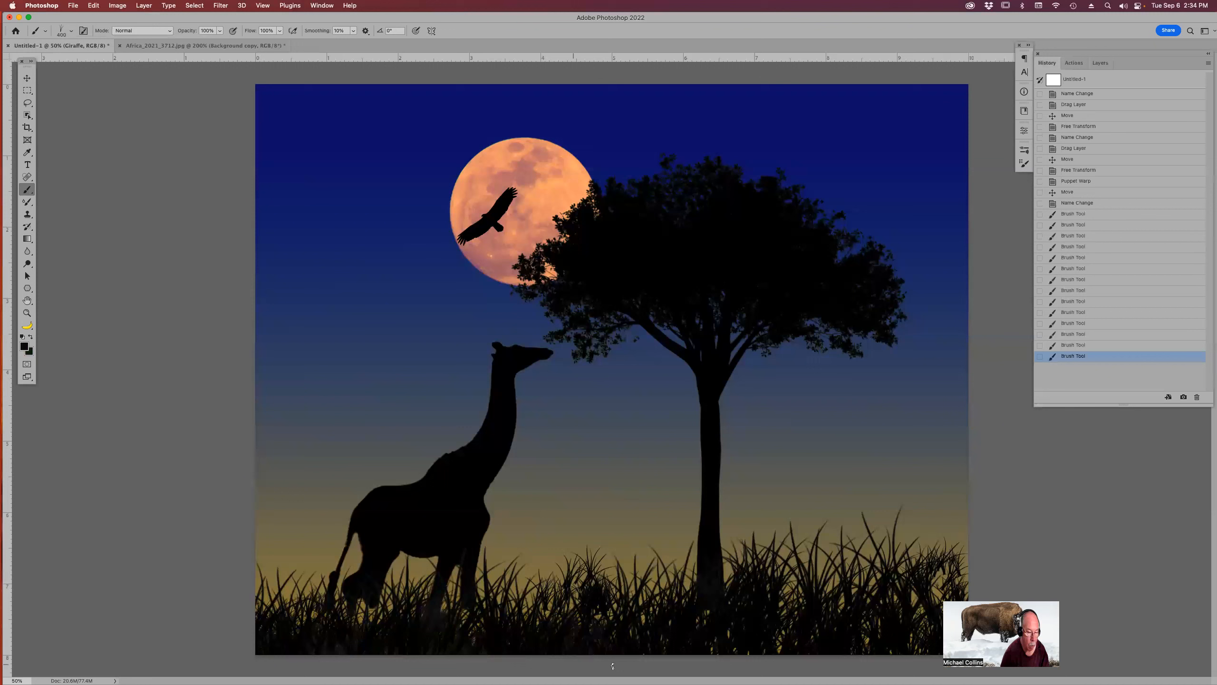
{"action": "left_click_drag", "start_coordinate": [774, 646], "coordinate": [757, 640]}
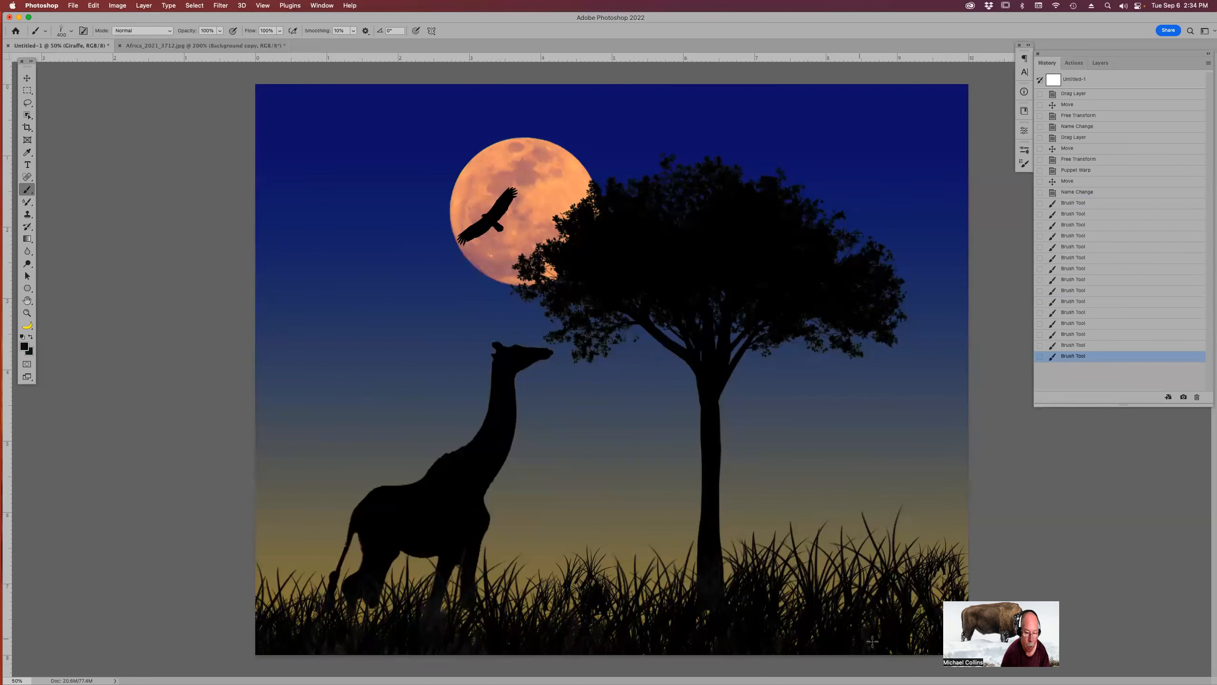
{"action": "left_click", "coordinate": [930, 624]}
{"action": "left_click", "coordinate": [922, 626]}
{"action": "left_click", "coordinate": [920, 625]}
{"action": "left_click", "coordinate": [921, 621]}
{"action": "left_click", "coordinate": [881, 616]}
{"action": "left_click", "coordinate": [793, 626]}
{"action": "left_click", "coordinate": [788, 619]}
{"action": "left_click", "coordinate": [633, 611]}
{"action": "left_click", "coordinate": [529, 599]}
{"action": "left_click", "coordinate": [520, 621]}
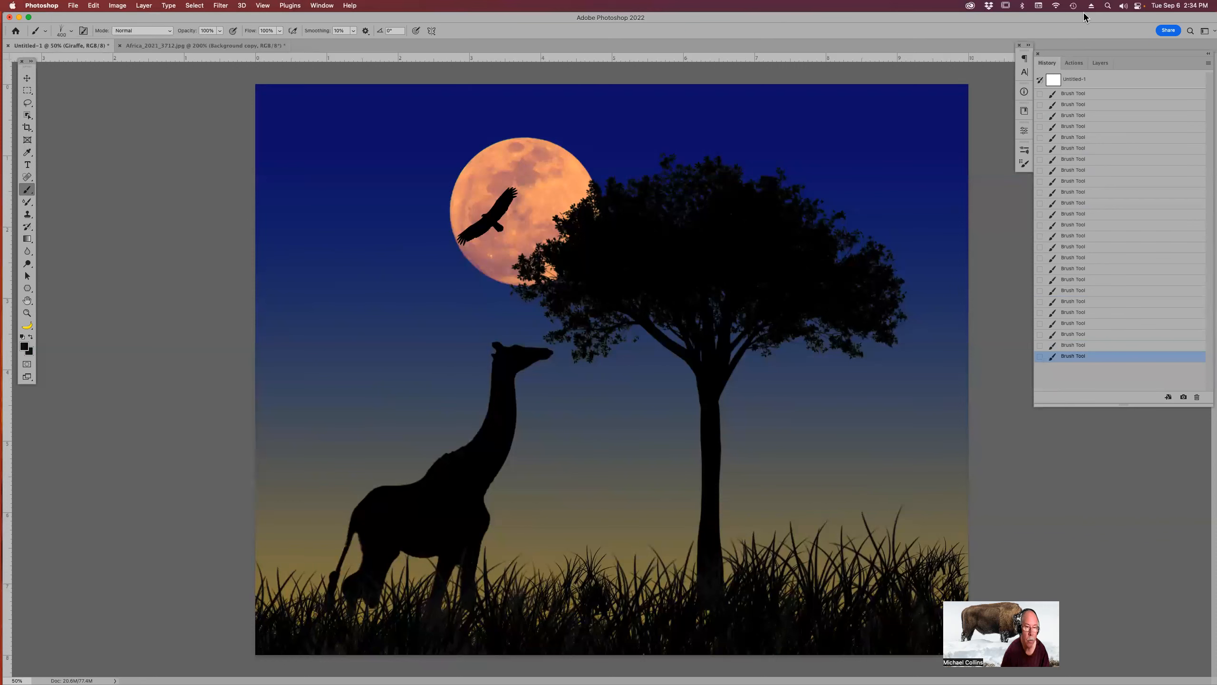
Examine the grass brush's Color Dynamics settings in the Brush Settings panel, then close the panel.
{"action": "left_click", "coordinate": [1025, 149]}
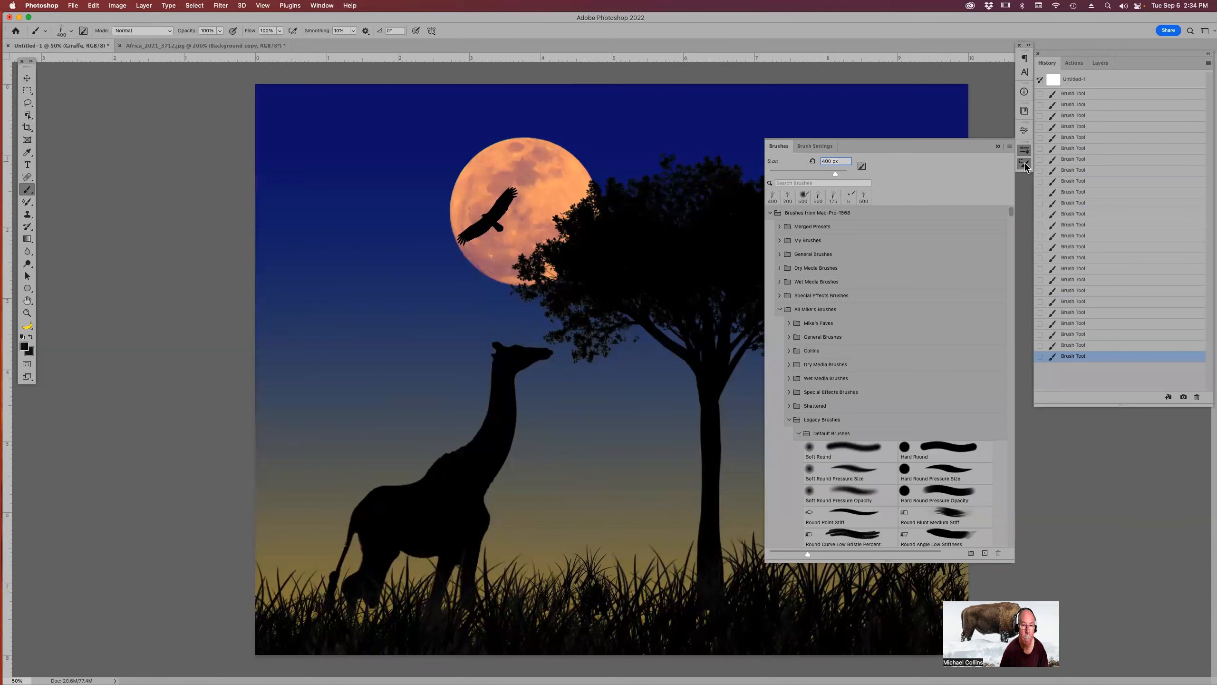
{"action": "left_click", "coordinate": [1025, 164]}
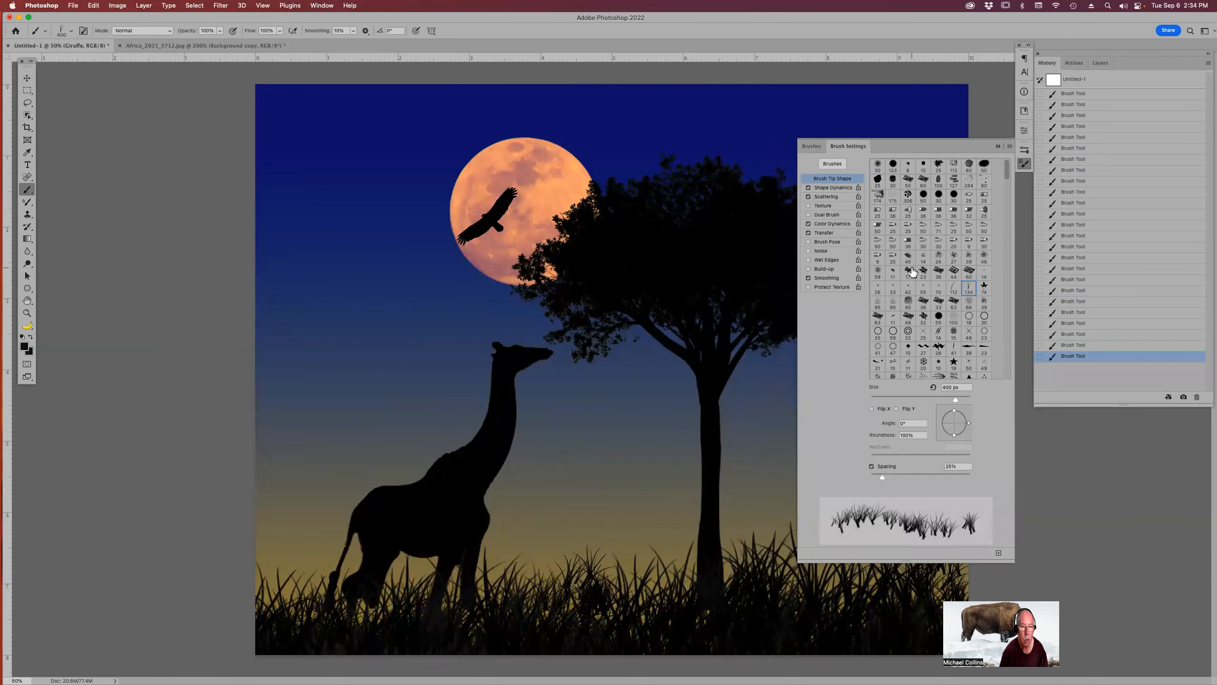
{"action": "left_click", "coordinate": [837, 221]}
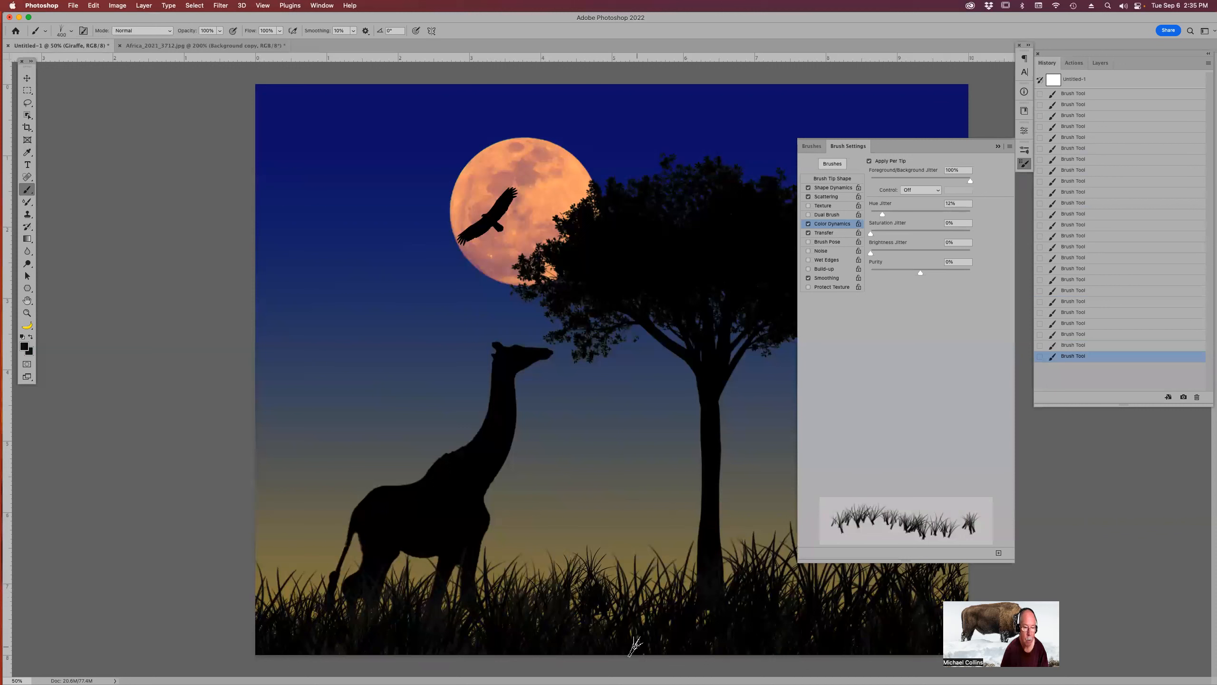
{"action": "left_click", "coordinate": [998, 146]}
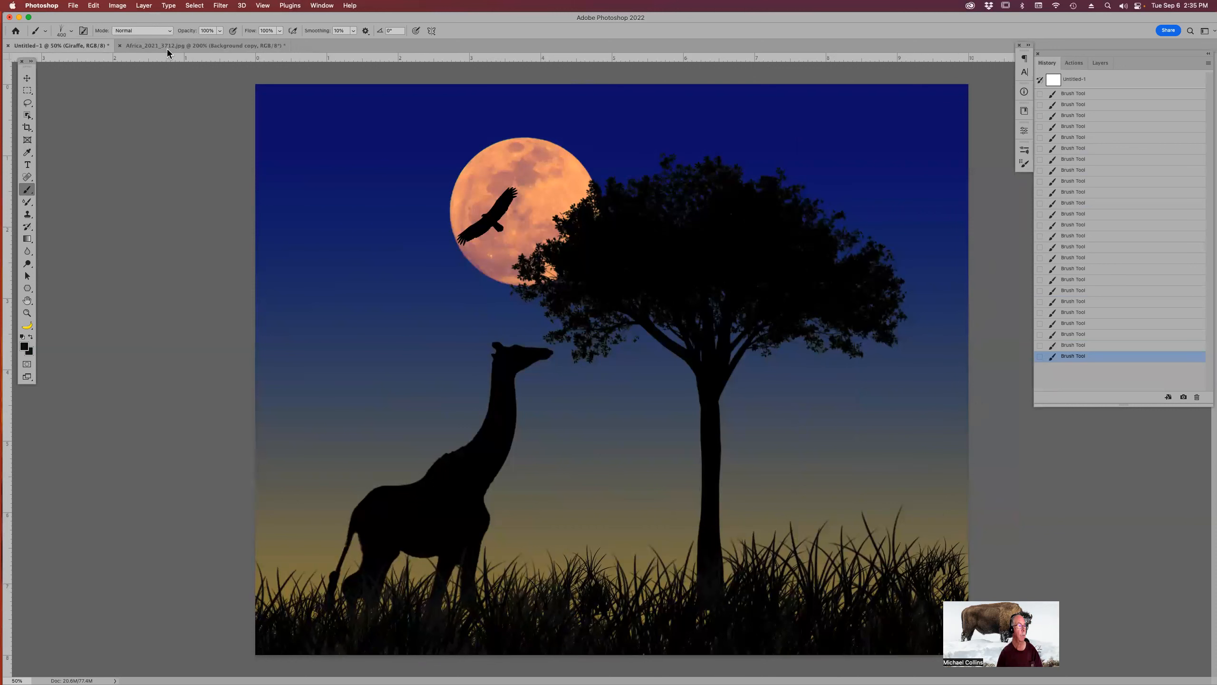
Close the giraffe source photo Africa_2021_3712.jpg without saving changes.
{"action": "left_click", "coordinate": [127, 46]}
{"action": "left_click", "coordinate": [121, 46]}
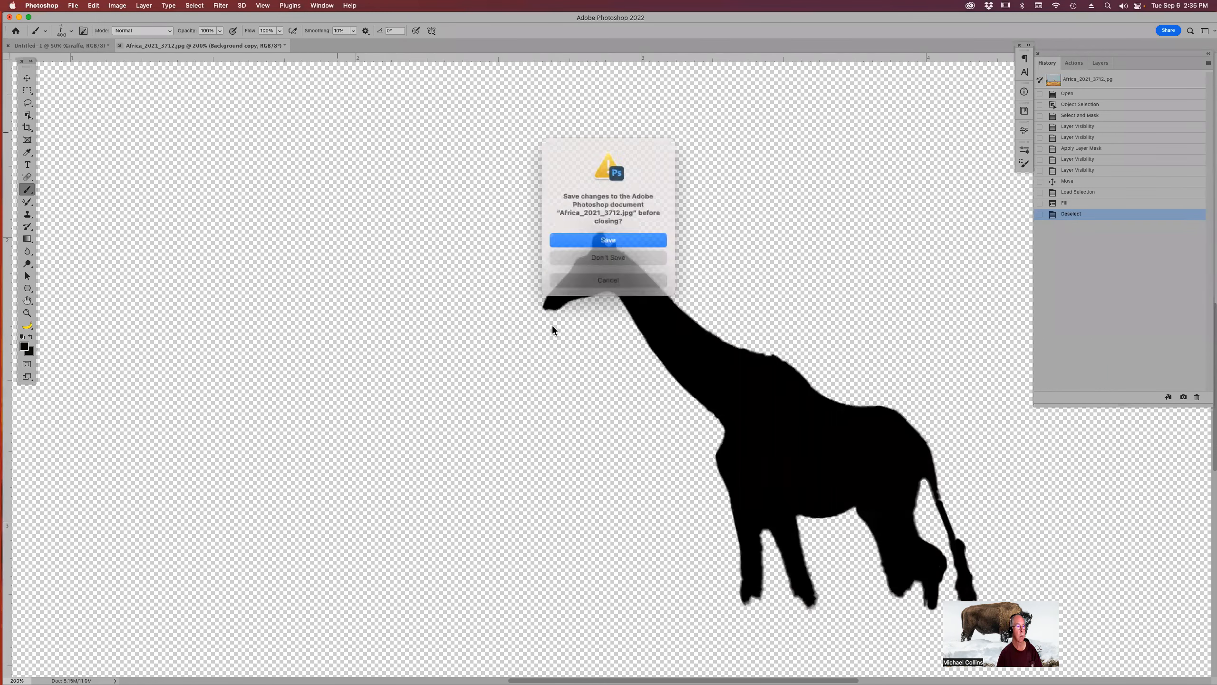
{"action": "left_click", "coordinate": [611, 256]}
Open the cheetah photo Africa_2021_2086.jpg from Bridge and select the cheetah with the Object Selection tool.
{"action": "key", "text": "super+Tab"}
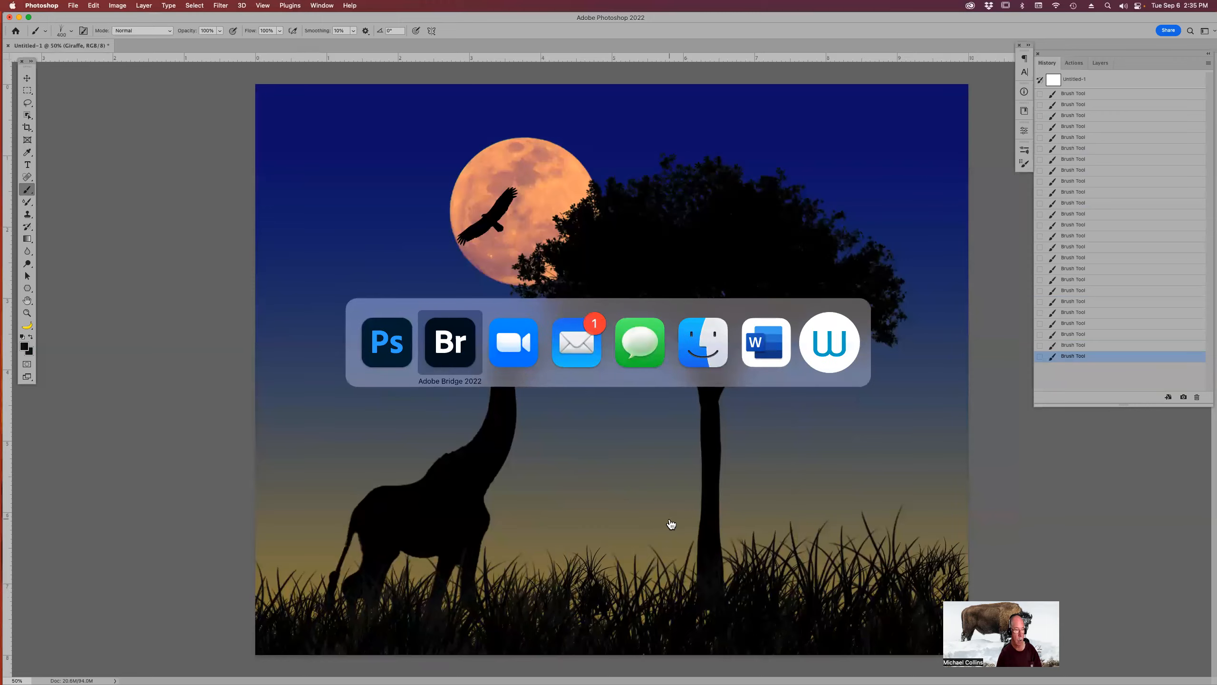
{"action": "double_click", "coordinate": [1097, 213]}
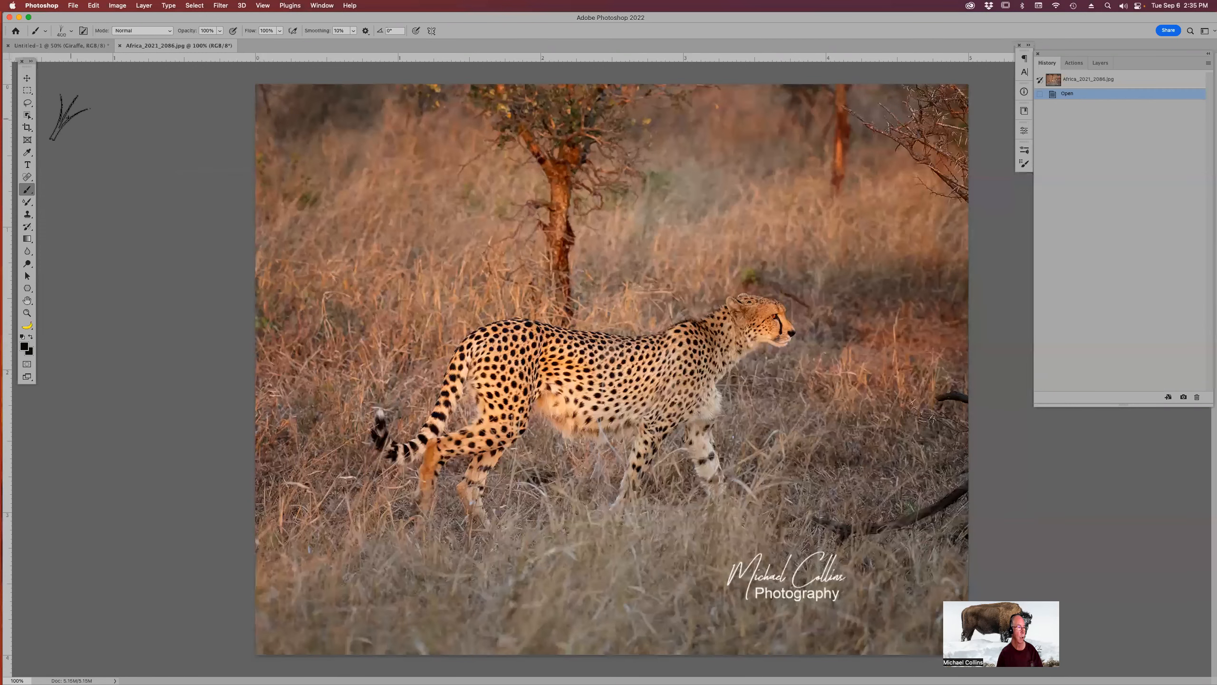
{"action": "left_click", "coordinate": [27, 115]}
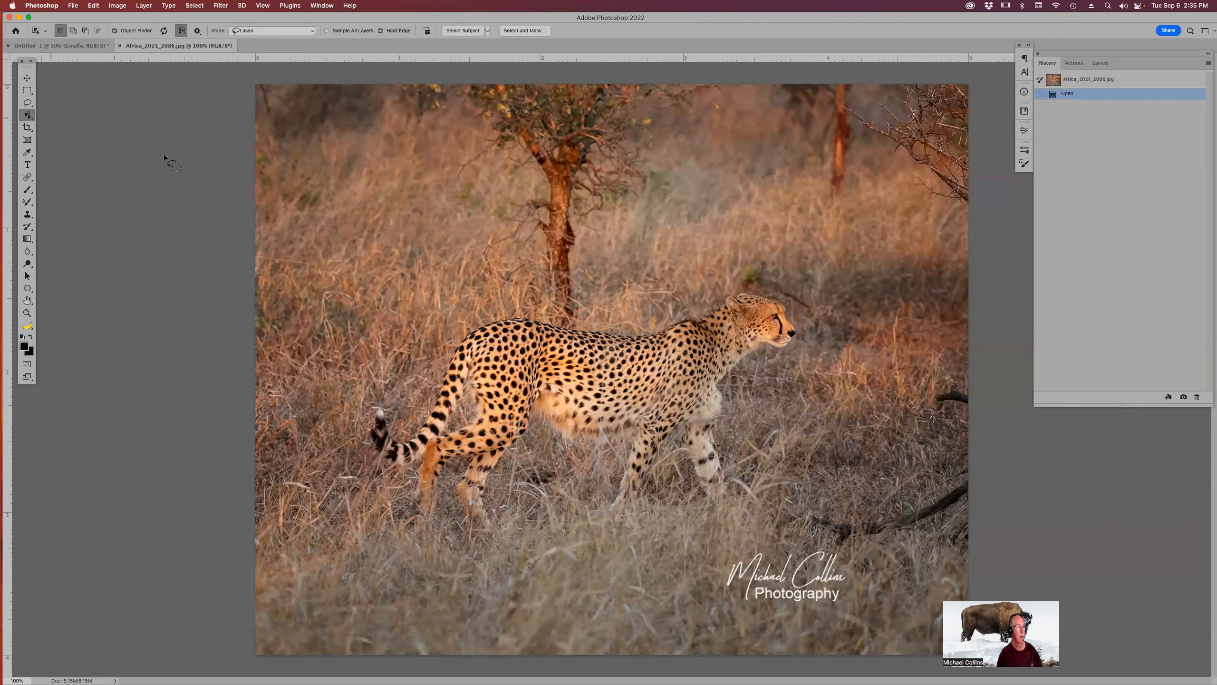
{"action": "mouse_move", "coordinate": [725, 379]}
{"action": "left_mouse_down"}
{"action": "mouse_move", "coordinate": [625, 320]}
{"action": "mouse_move", "coordinate": [554, 314]}
{"action": "mouse_move", "coordinate": [419, 357]}
{"action": "mouse_move", "coordinate": [367, 427]}
{"action": "mouse_move", "coordinate": [364, 457]}
{"action": "mouse_move", "coordinate": [395, 523]}
{"action": "mouse_move", "coordinate": [490, 545]}
{"action": "mouse_move", "coordinate": [582, 463]}
{"action": "left_mouse_up"}
{"action": "mouse_move", "coordinate": [784, 381]}
{"action": "left_mouse_down"}
{"action": "mouse_move", "coordinate": [829, 304]}
{"action": "mouse_move", "coordinate": [746, 292]}
{"action": "mouse_move", "coordinate": [678, 316]}
{"action": "left_mouse_up"}
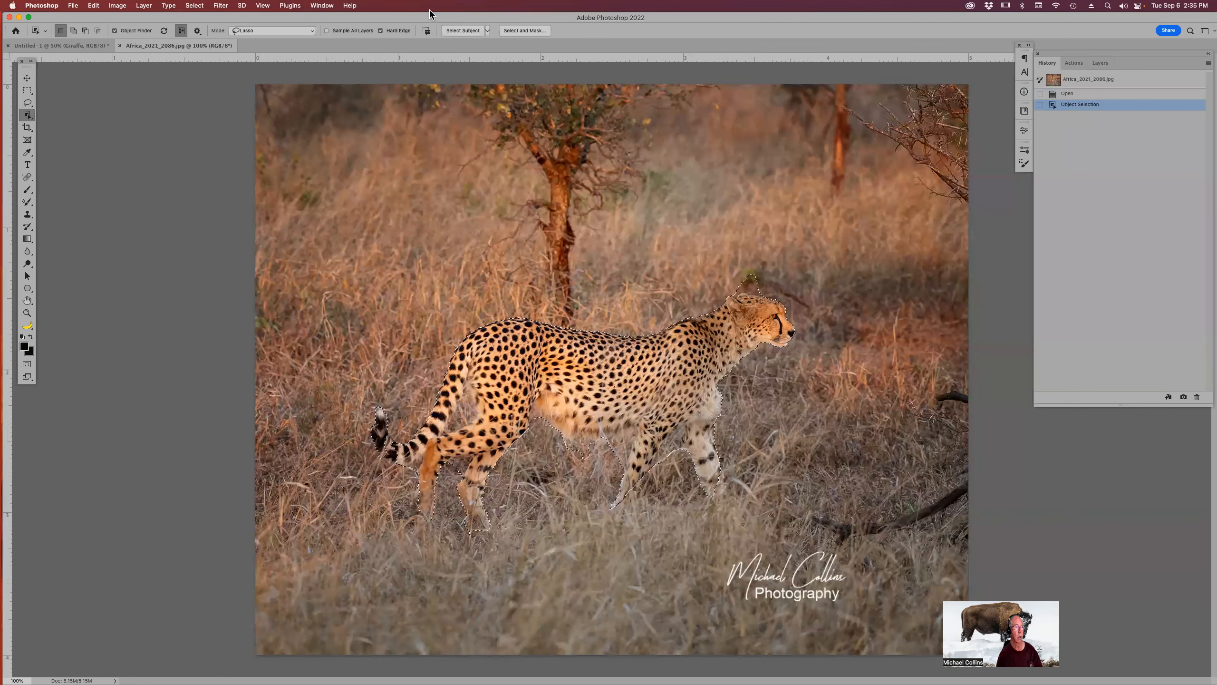
Open Select and Mask, zoom in on the cheetah, and refine the edges between its legs with the Refine Edge brush.
{"action": "left_click", "coordinate": [538, 33]}
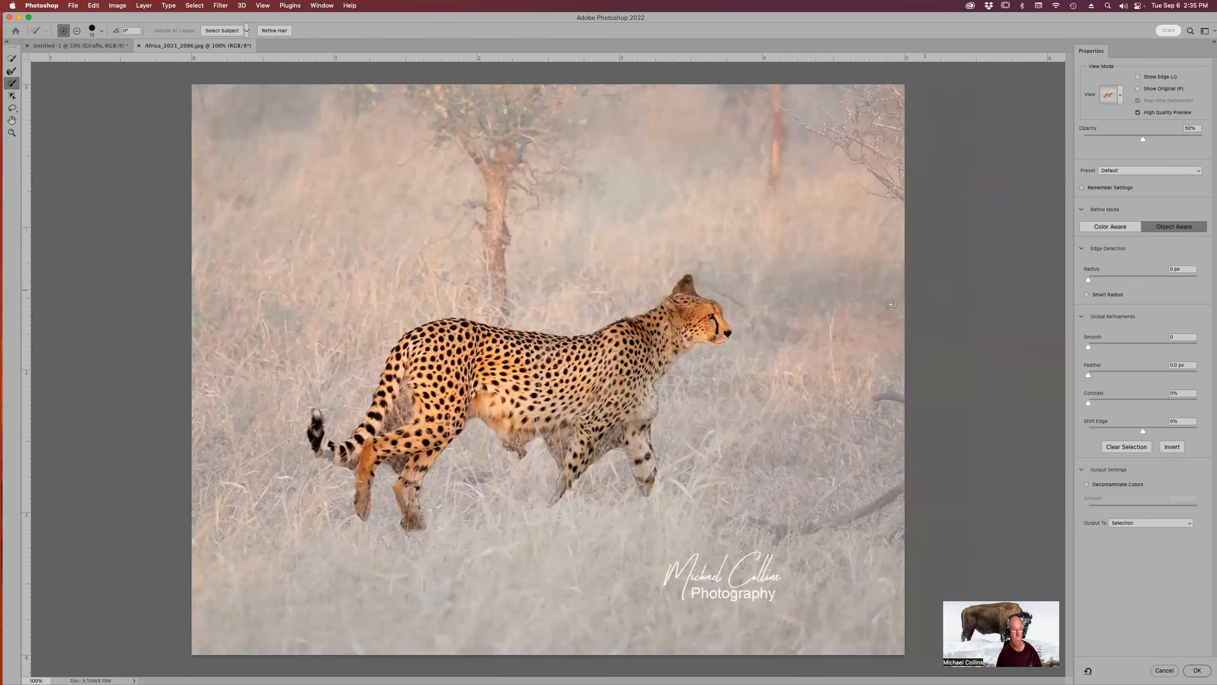
{"action": "key", "text": "z"}
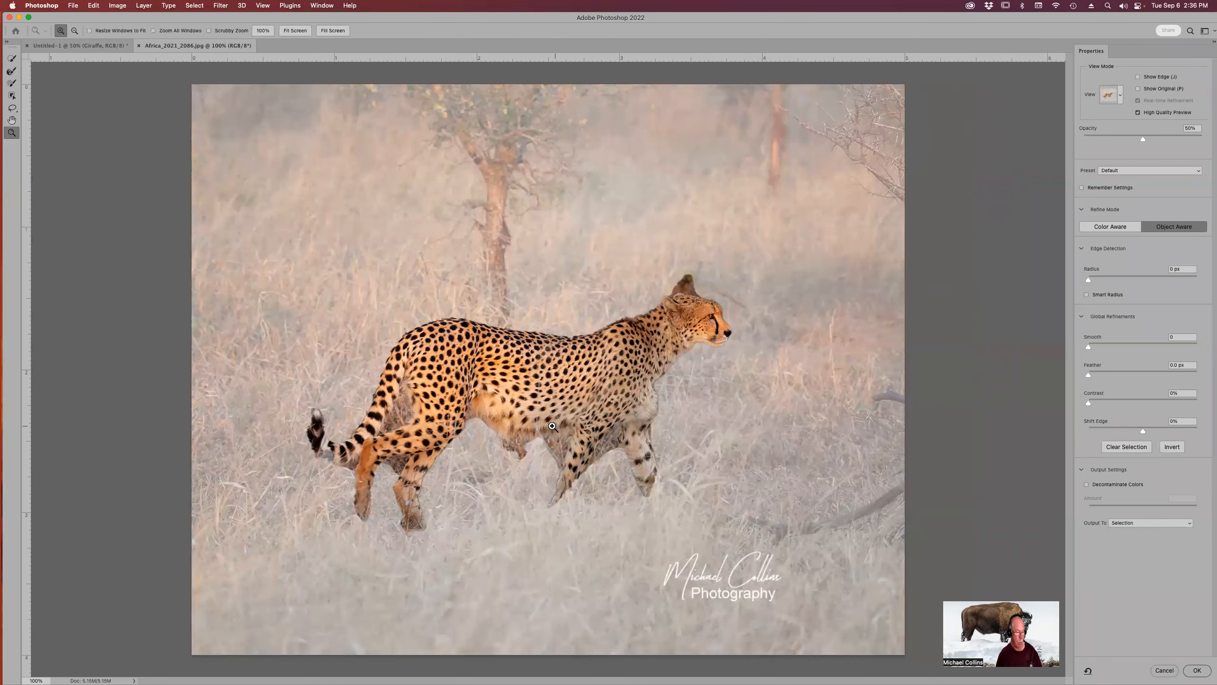
{"action": "left_click", "coordinate": [559, 424]}
{"action": "left_click", "coordinate": [559, 425]}
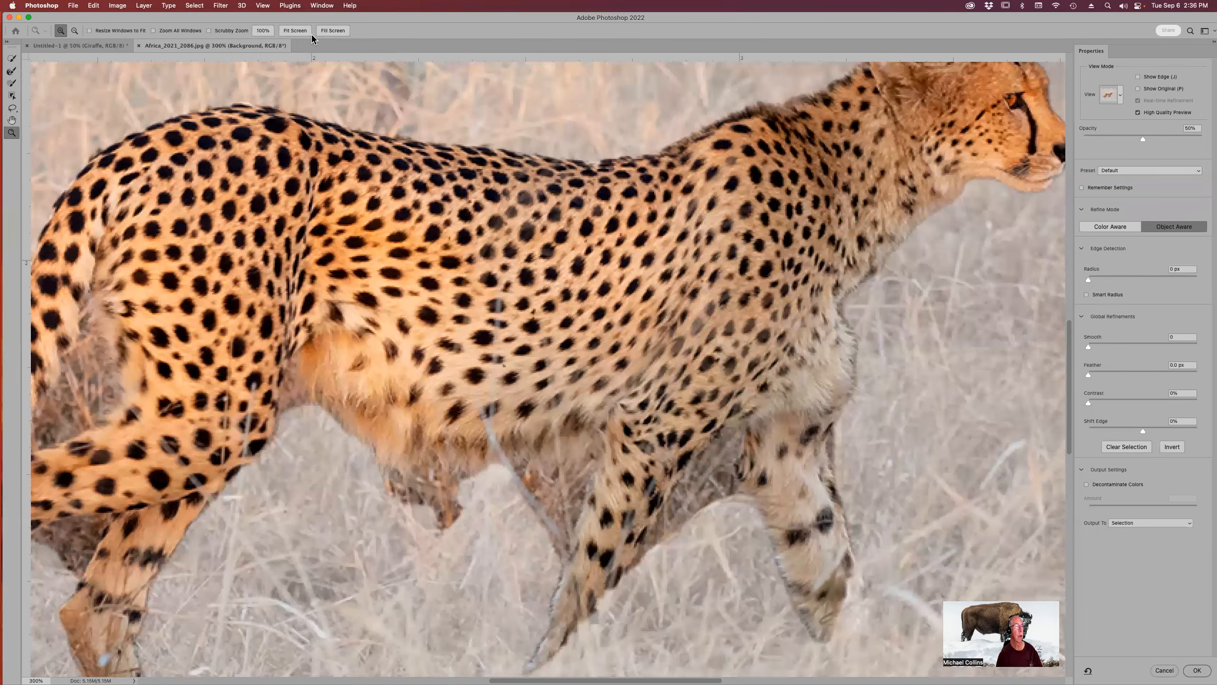
{"action": "left_click", "coordinate": [12, 71]}
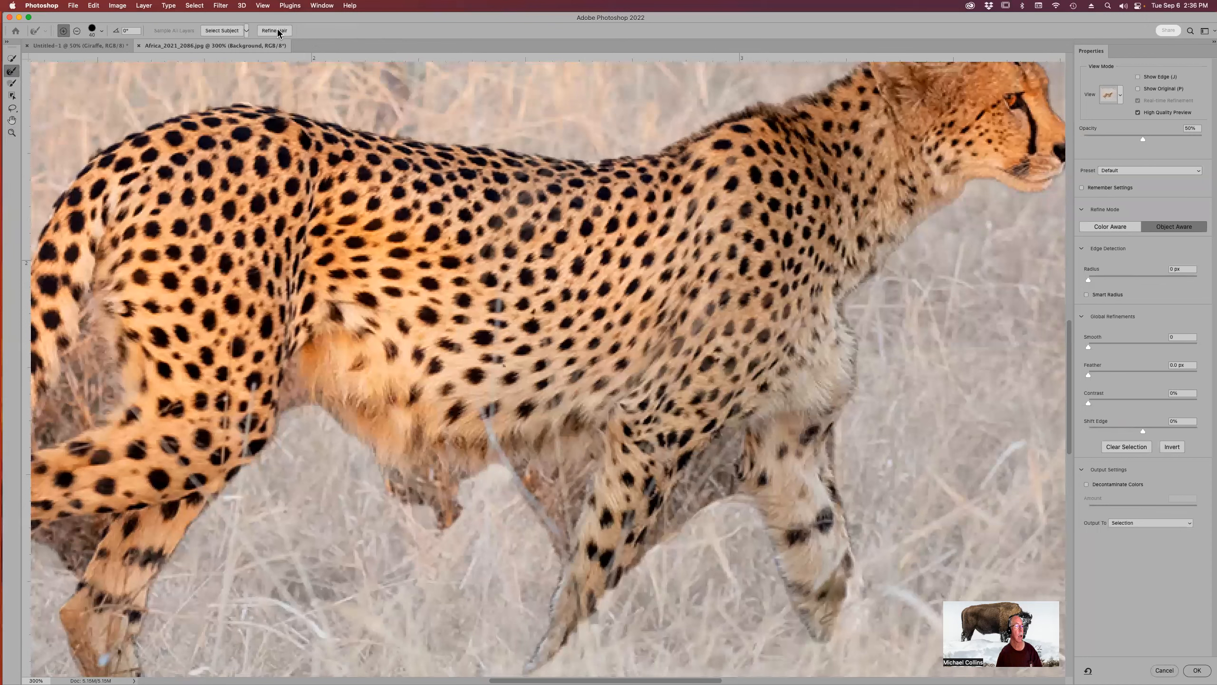
{"action": "left_click", "coordinate": [278, 32]}
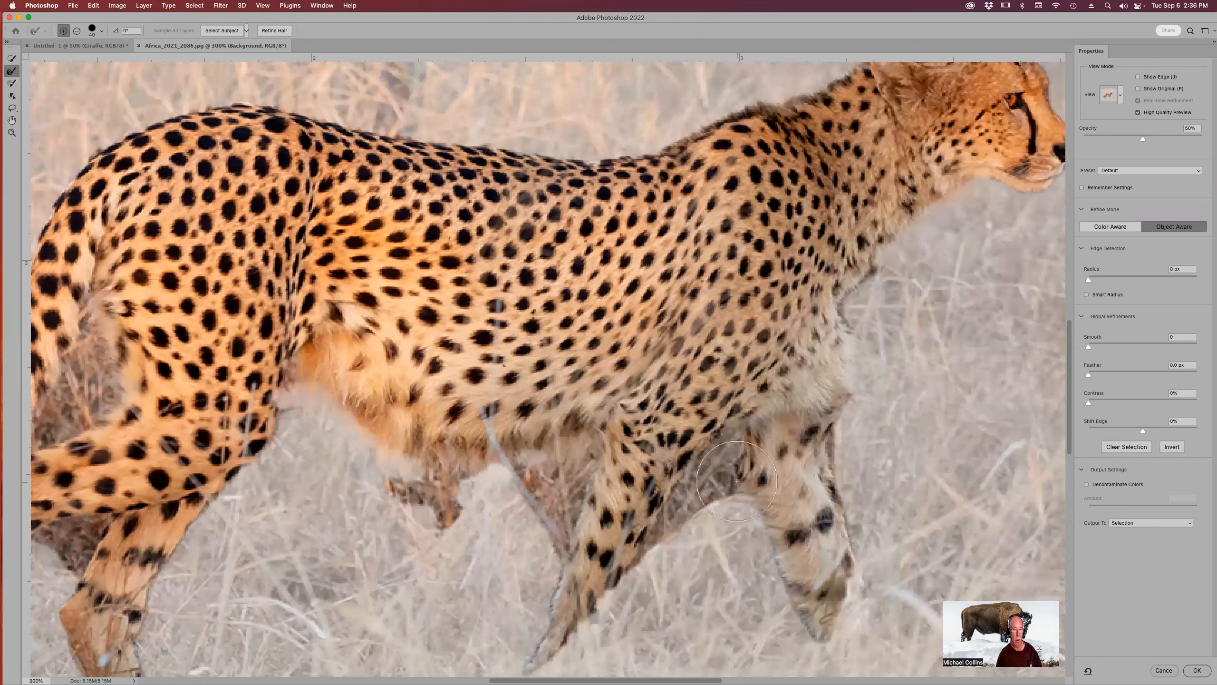
{"action": "left_click_drag", "start_coordinate": [684, 497], "coordinate": [639, 534]}
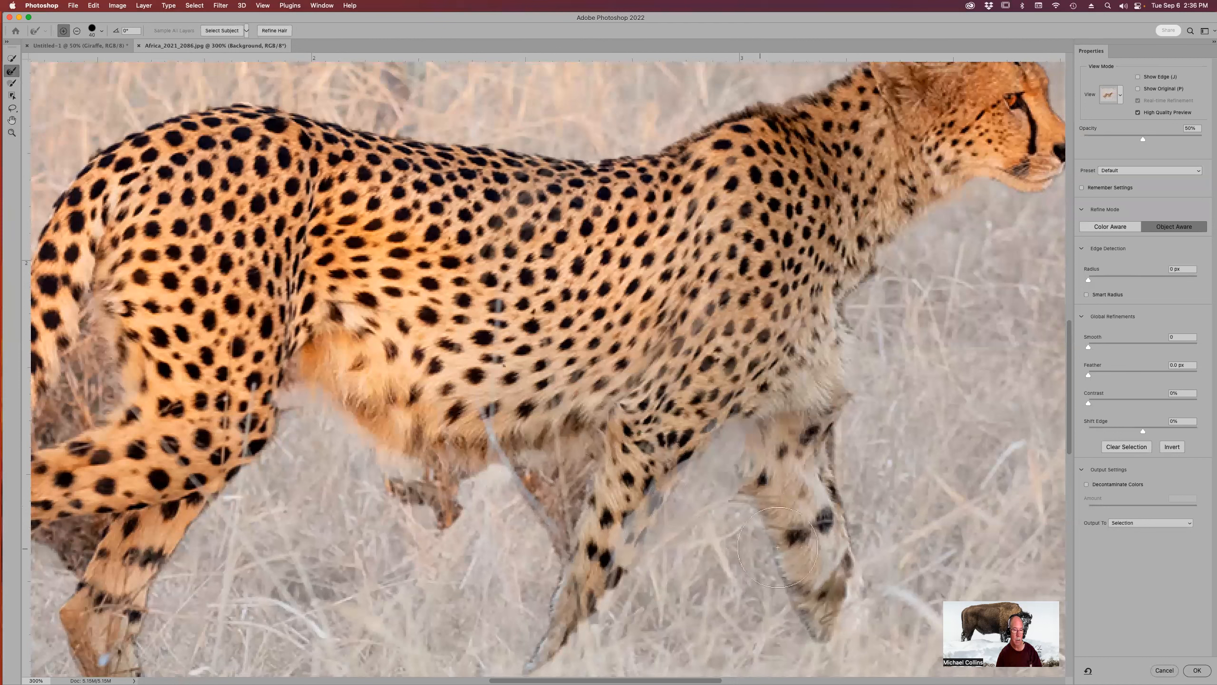
{"action": "mouse_move", "coordinate": [489, 477]}
{"action": "left_mouse_down"}
{"action": "mouse_move", "coordinate": [455, 471]}
{"action": "mouse_move", "coordinate": [433, 498]}
{"action": "left_mouse_up"}
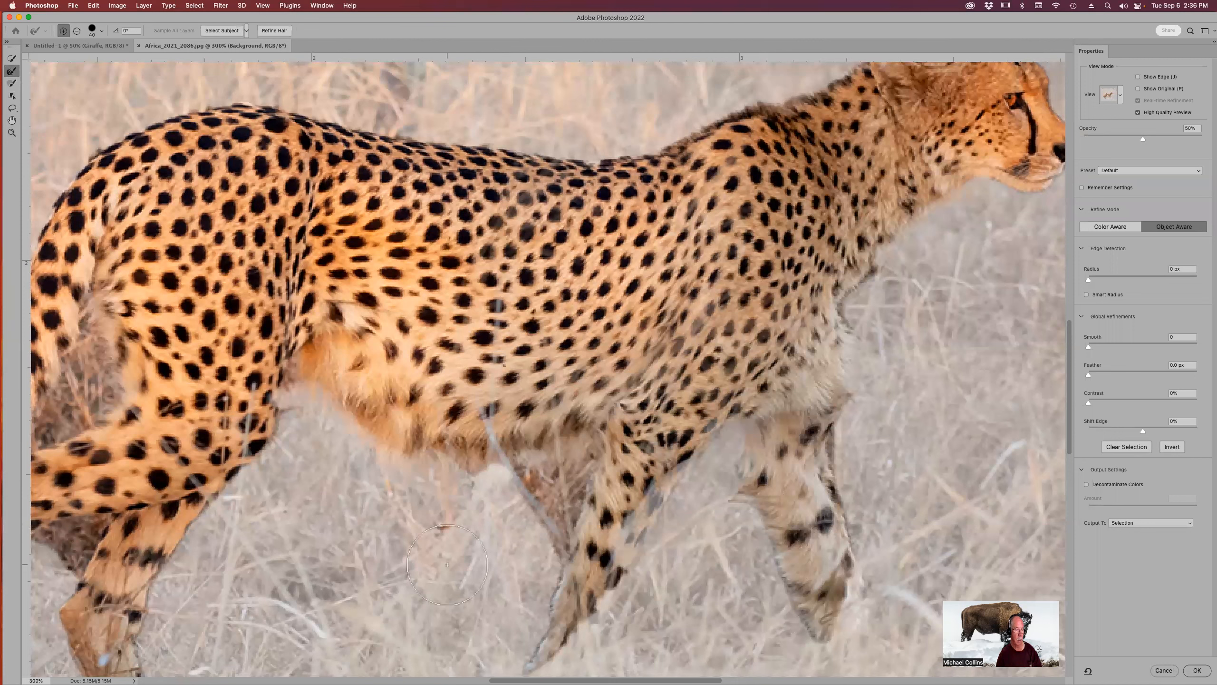
{"action": "mouse_move", "coordinate": [539, 547]}
{"action": "left_mouse_down"}
{"action": "mouse_move", "coordinate": [567, 461]}
{"action": "mouse_move", "coordinate": [507, 480]}
{"action": "left_mouse_up"}
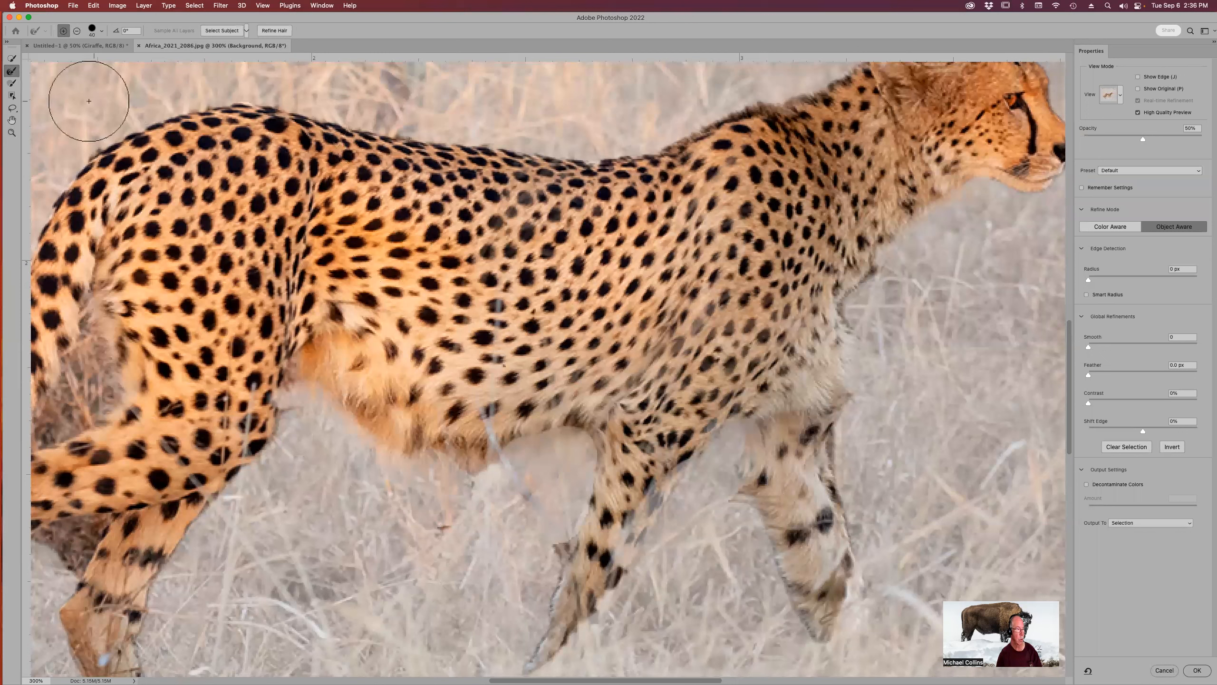
Switch to the Brush tool and remove the grass under the cheetah's belly from the selection.
{"action": "left_click", "coordinate": [11, 85]}
{"action": "mouse_move", "coordinate": [604, 449]}
{"action": "left_mouse_down"}
{"action": "mouse_move", "coordinate": [505, 470]}
{"action": "mouse_move", "coordinate": [583, 479]}
{"action": "mouse_move", "coordinate": [563, 523]}
{"action": "mouse_move", "coordinate": [547, 517]}
{"action": "mouse_move", "coordinate": [526, 551]}
{"action": "left_mouse_up"}
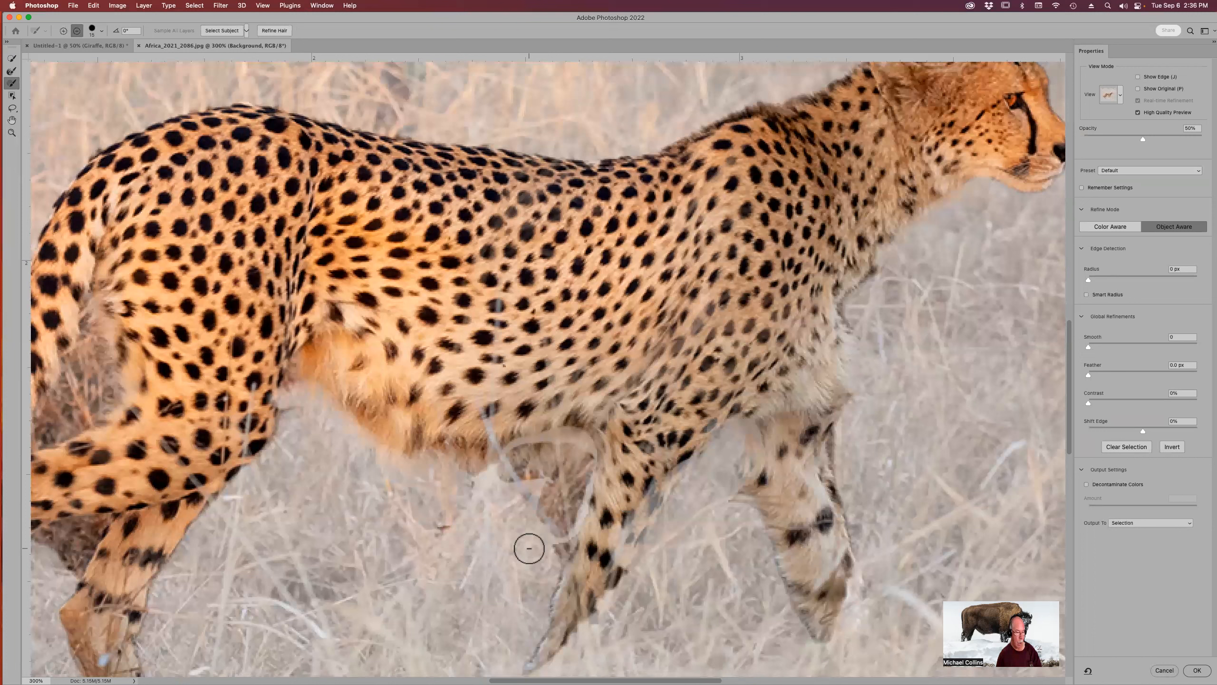
{"action": "key", "text": "super+z"}
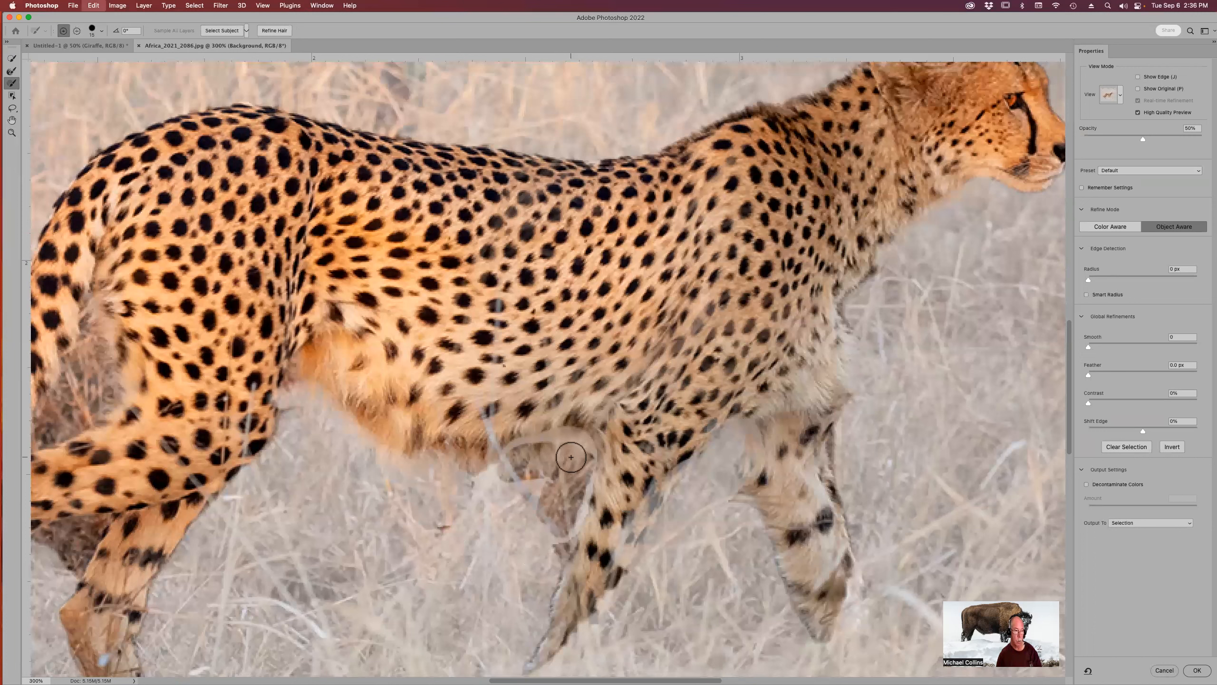
{"action": "key", "text": "alt"}
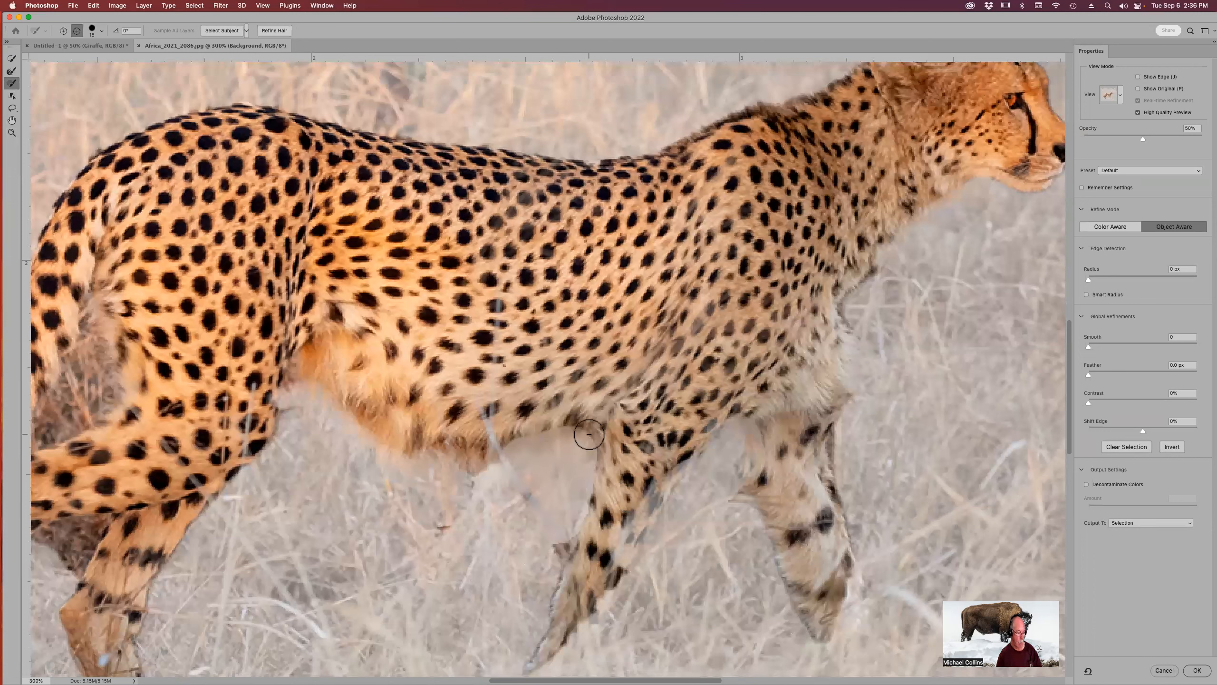
{"action": "mouse_move", "coordinate": [589, 434]}
{"action": "left_mouse_down"}
{"action": "mouse_move", "coordinate": [502, 452]}
{"action": "mouse_move", "coordinate": [581, 425]}
{"action": "left_mouse_up"}
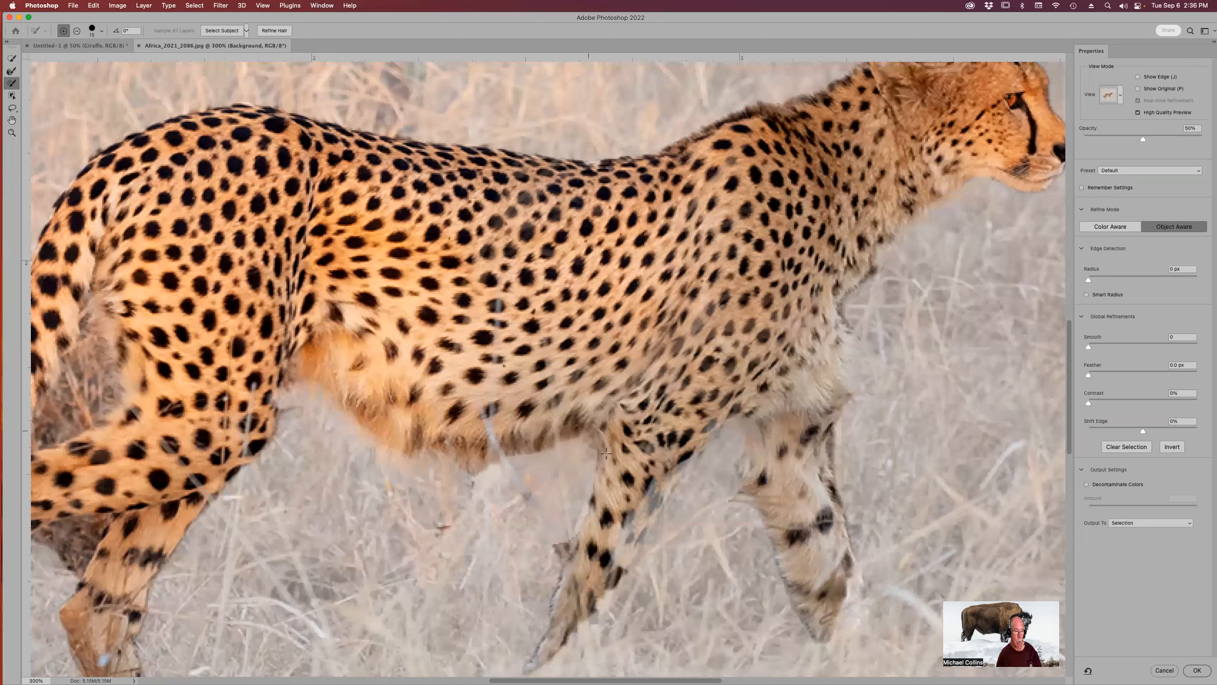
Refine the selection around the cheetah's front legs with the Refine Edge brush, subtracting grass beside the rear foreleg.
{"action": "mouse_move", "coordinate": [602, 474]}
{"action": "left_mouse_down"}
{"action": "mouse_move", "coordinate": [585, 539]}
{"action": "mouse_move", "coordinate": [595, 591]}
{"action": "mouse_move", "coordinate": [666, 451]}
{"action": "mouse_move", "coordinate": [674, 459]}
{"action": "left_mouse_up"}
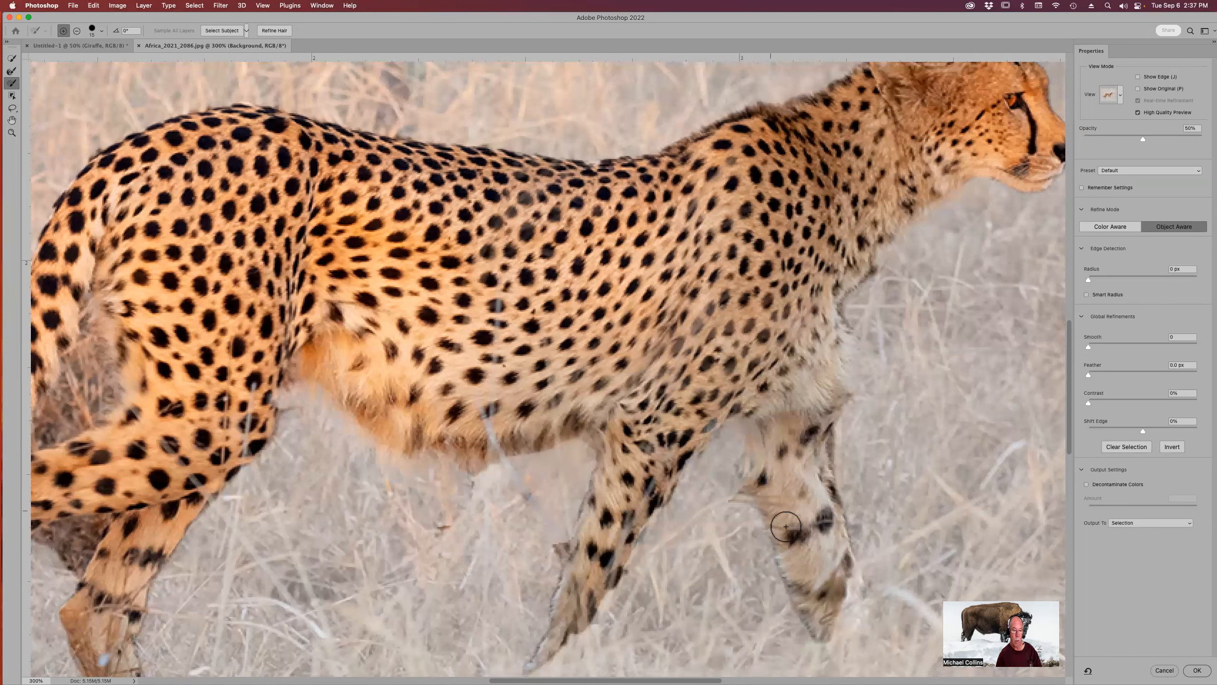
{"action": "mouse_move", "coordinate": [833, 620]}
{"action": "left_mouse_down"}
{"action": "mouse_move", "coordinate": [854, 608]}
{"action": "mouse_move", "coordinate": [854, 571]}
{"action": "mouse_move", "coordinate": [842, 564]}
{"action": "mouse_move", "coordinate": [846, 584]}
{"action": "mouse_move", "coordinate": [818, 437]}
{"action": "left_mouse_up"}
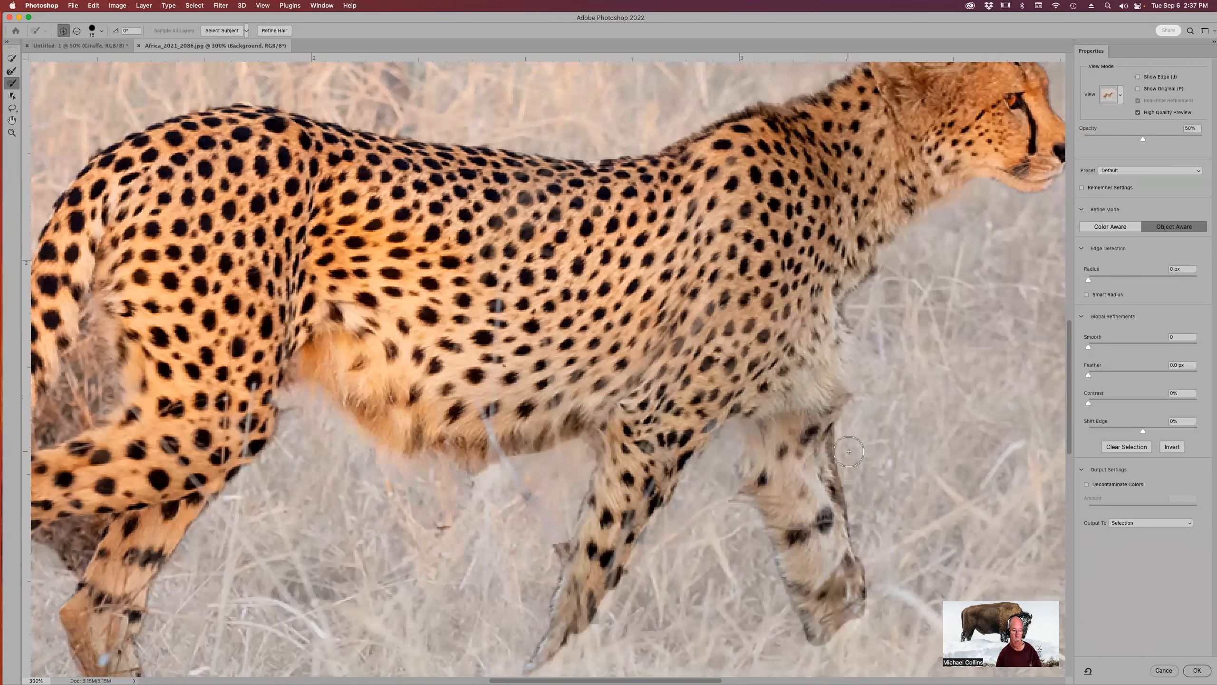
{"action": "key", "text": "alt"}
{"action": "left_click_drag", "start_coordinate": [846, 446], "coordinate": [874, 599]}
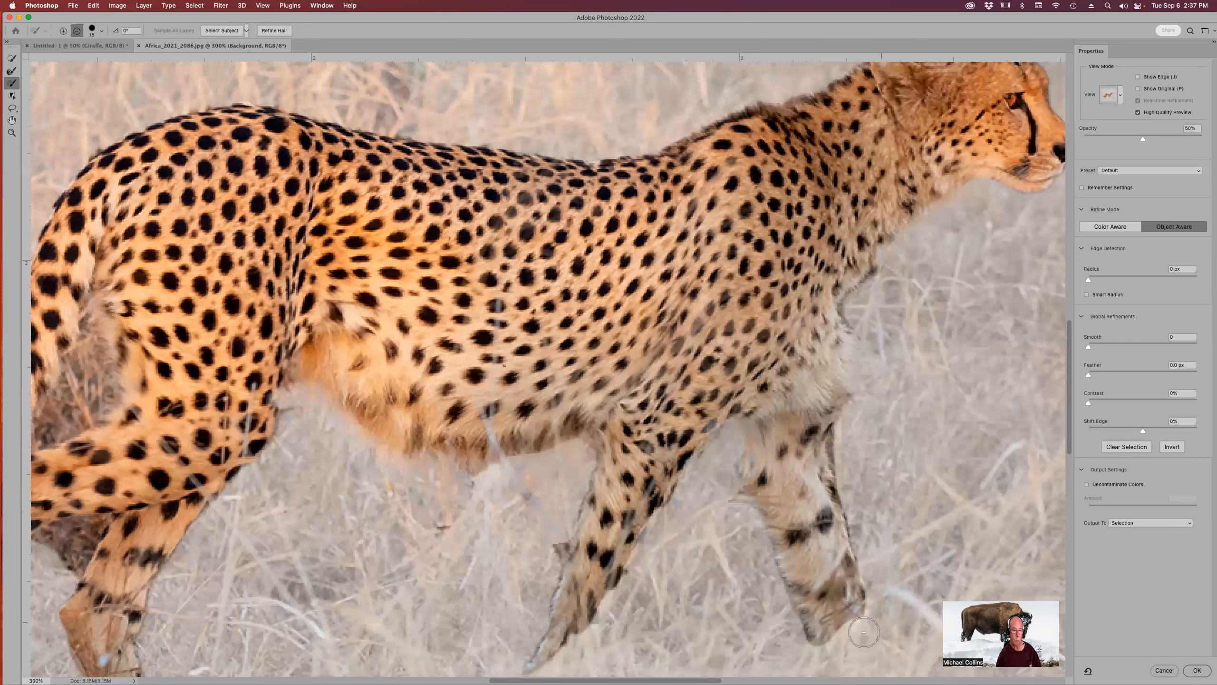
Add the tail tip to the selection and remove the grass between the hind legs.
{"action": "mouse_move", "coordinate": [437, 174]}
{"action": "left_mouse_down"}
{"action": "mouse_move", "coordinate": [633, 155]}
{"action": "mouse_move", "coordinate": [649, 43]}
{"action": "left_mouse_up"}
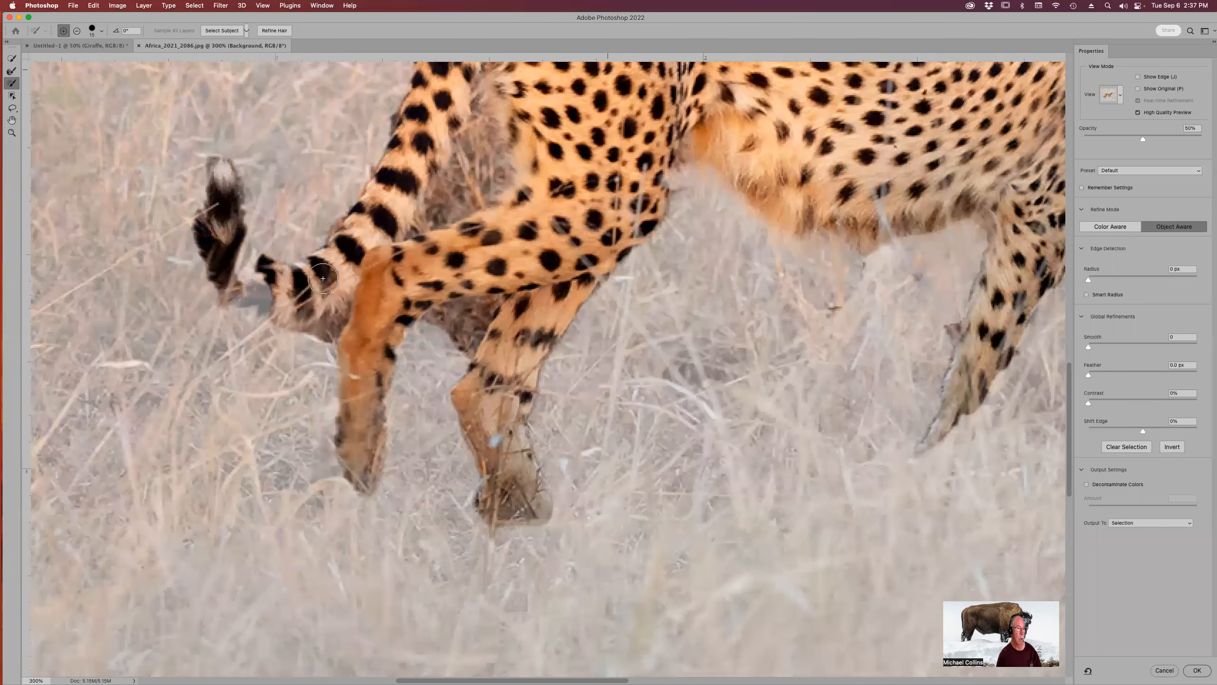
{"action": "mouse_move", "coordinate": [286, 290]}
{"action": "left_mouse_down"}
{"action": "mouse_move", "coordinate": [236, 282]}
{"action": "mouse_move", "coordinate": [275, 300]}
{"action": "mouse_move", "coordinate": [243, 254]}
{"action": "mouse_move", "coordinate": [223, 177]}
{"action": "left_mouse_up"}
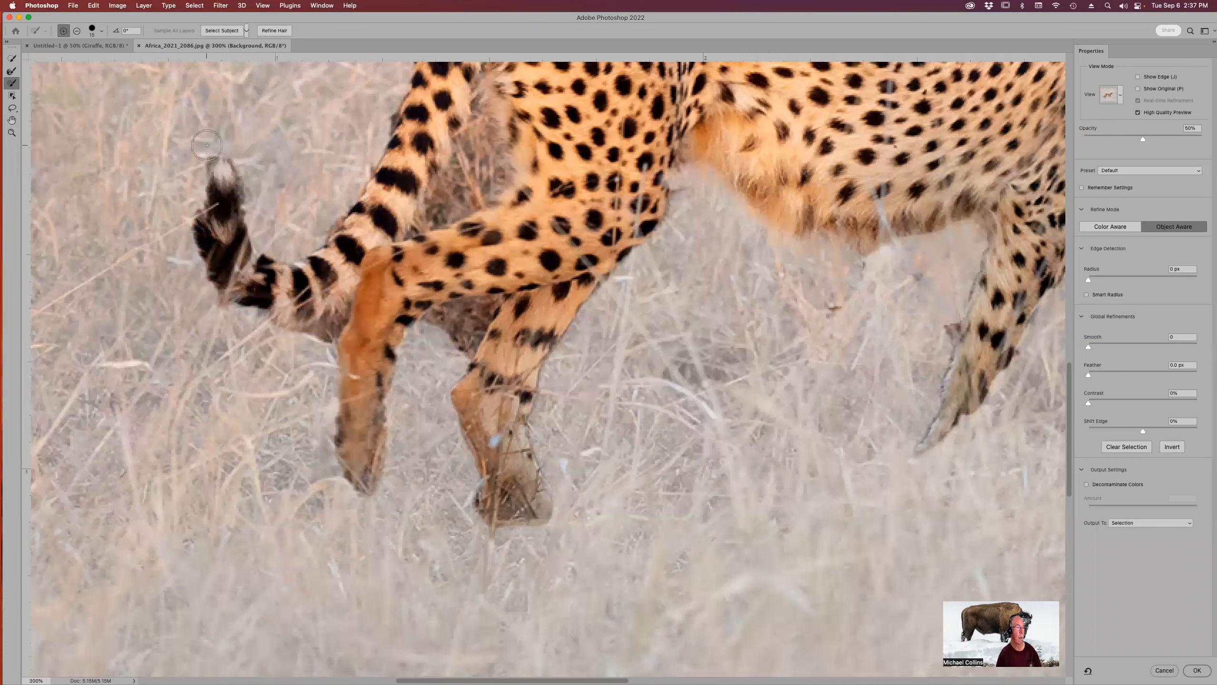
{"action": "key", "text": "alt"}
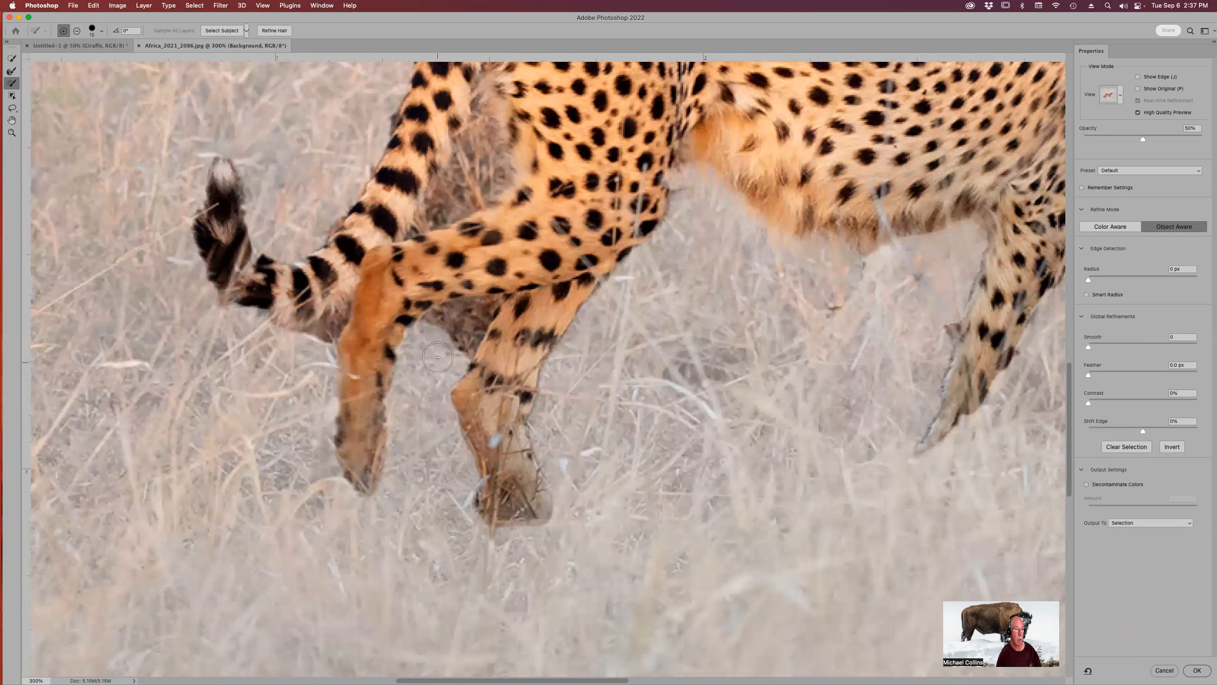
{"action": "key", "text": "alt"}
{"action": "mouse_move", "coordinate": [459, 310]}
{"action": "left_mouse_down"}
{"action": "mouse_move", "coordinate": [492, 305]}
{"action": "mouse_move", "coordinate": [462, 359]}
{"action": "mouse_move", "coordinate": [470, 322]}
{"action": "mouse_move", "coordinate": [460, 318]}
{"action": "mouse_move", "coordinate": [452, 332]}
{"action": "mouse_move", "coordinate": [498, 345]}
{"action": "left_mouse_up"}
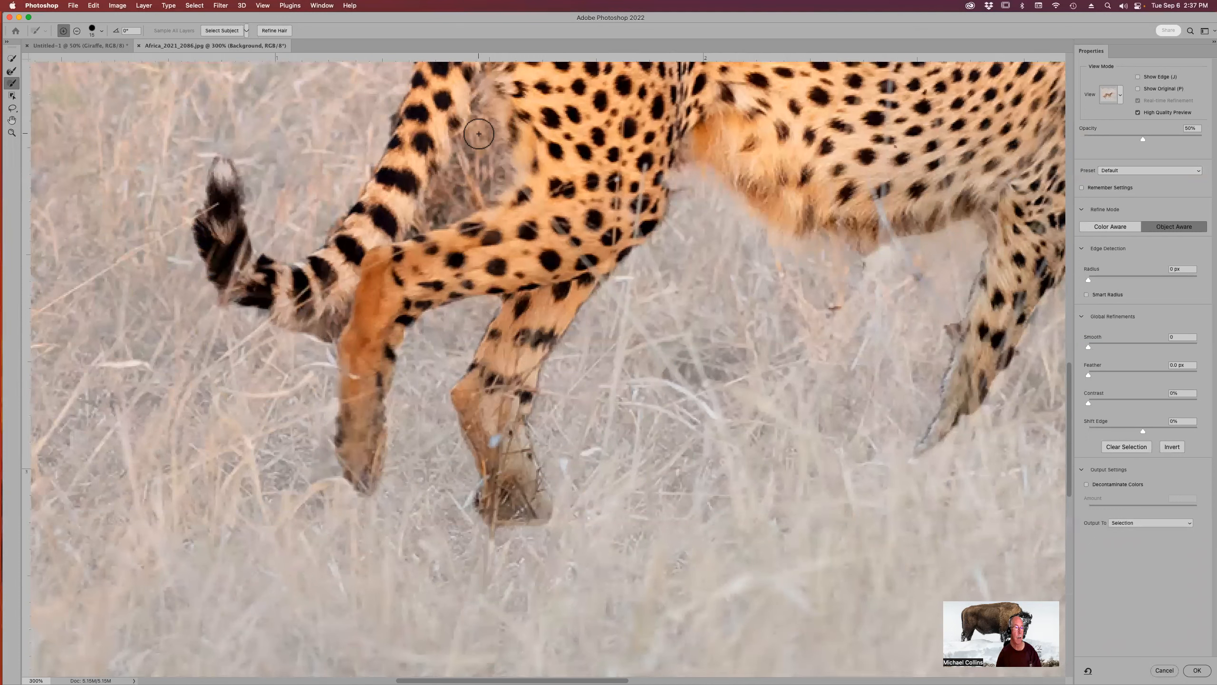
{"action": "mouse_move", "coordinate": [479, 137]}
{"action": "left_mouse_down"}
{"action": "mouse_move", "coordinate": [499, 180]}
{"action": "mouse_move", "coordinate": [446, 210]}
{"action": "mouse_move", "coordinate": [458, 165]}
{"action": "mouse_move", "coordinate": [475, 176]}
{"action": "mouse_move", "coordinate": [460, 184]}
{"action": "left_mouse_up"}
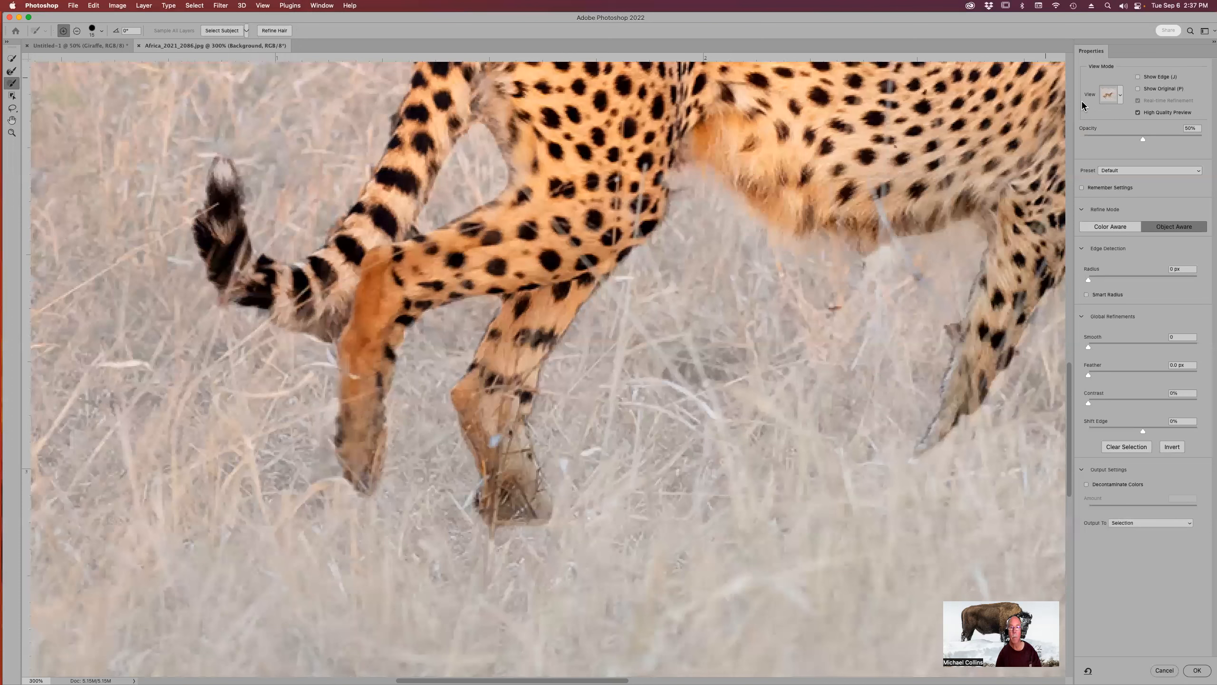
Switch the view mode to On Black and subtract leftover grass beside the hind leg.
{"action": "left_click", "coordinate": [1120, 96]}
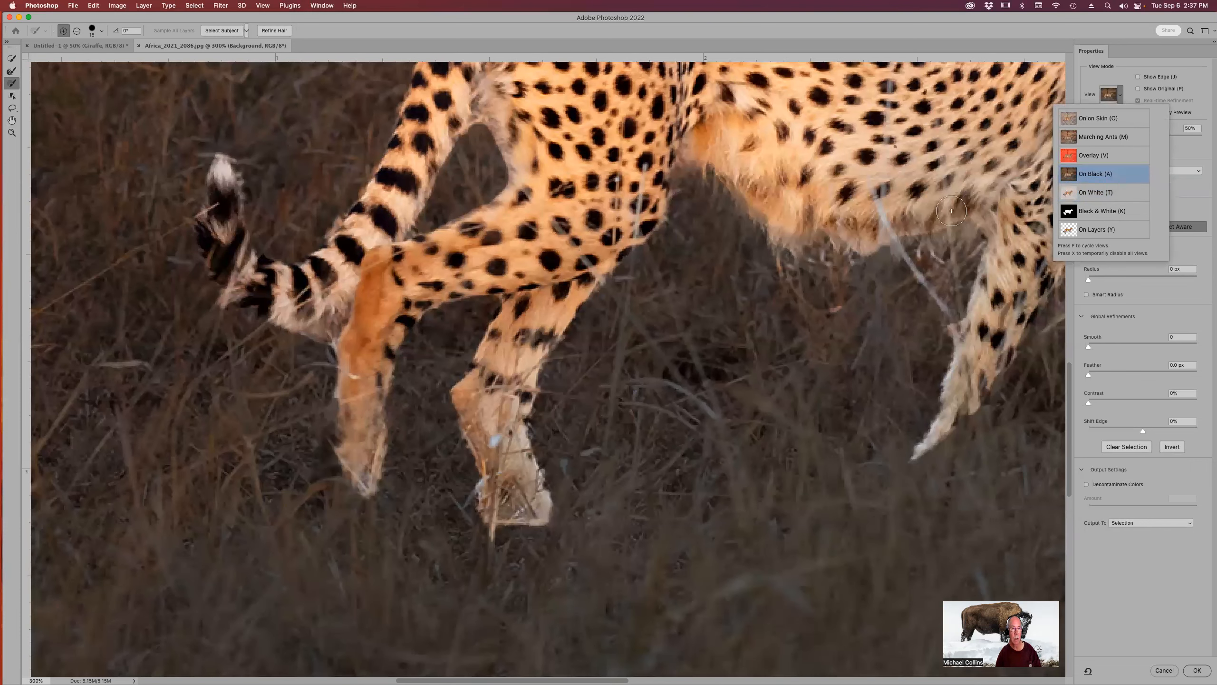
{"action": "left_click", "coordinate": [781, 232]}
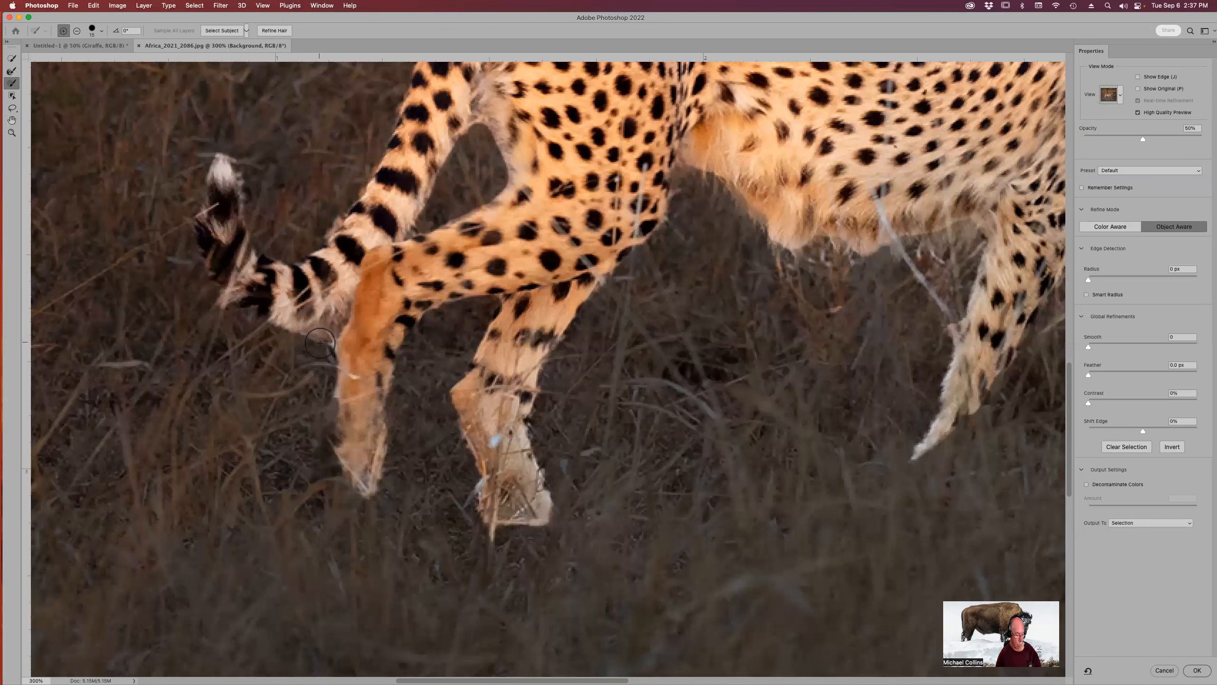
{"action": "key", "text": "alt"}
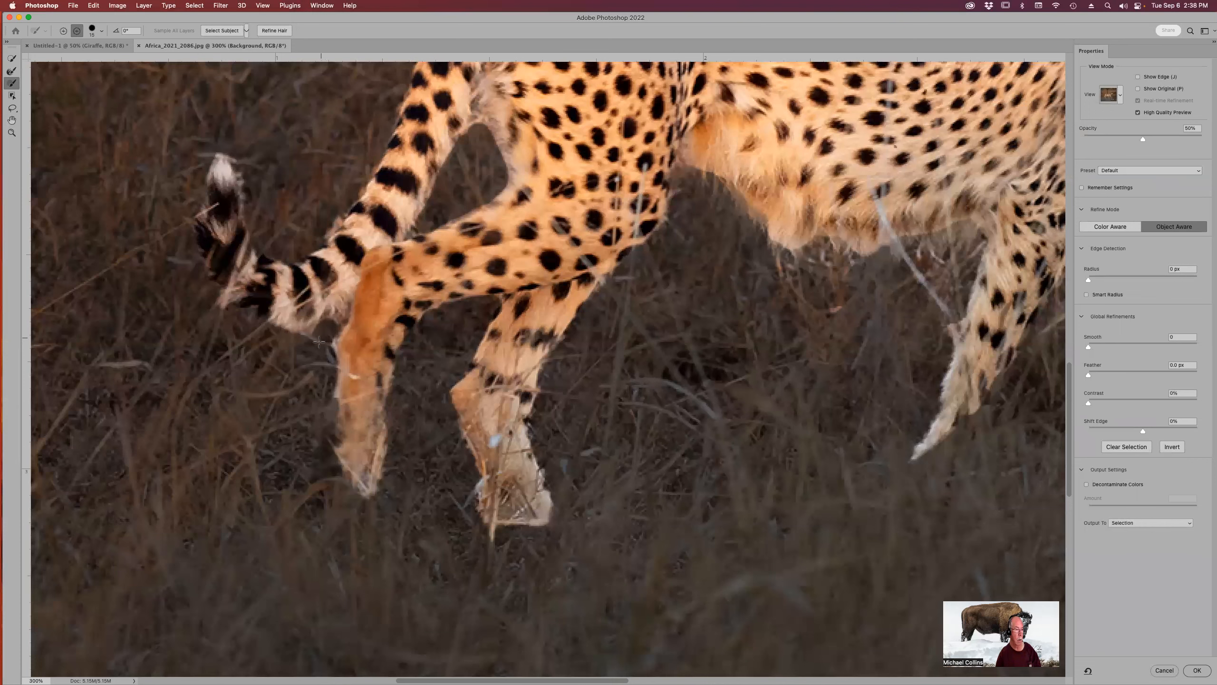
{"action": "left_click_drag", "start_coordinate": [338, 314], "coordinate": [321, 333]}
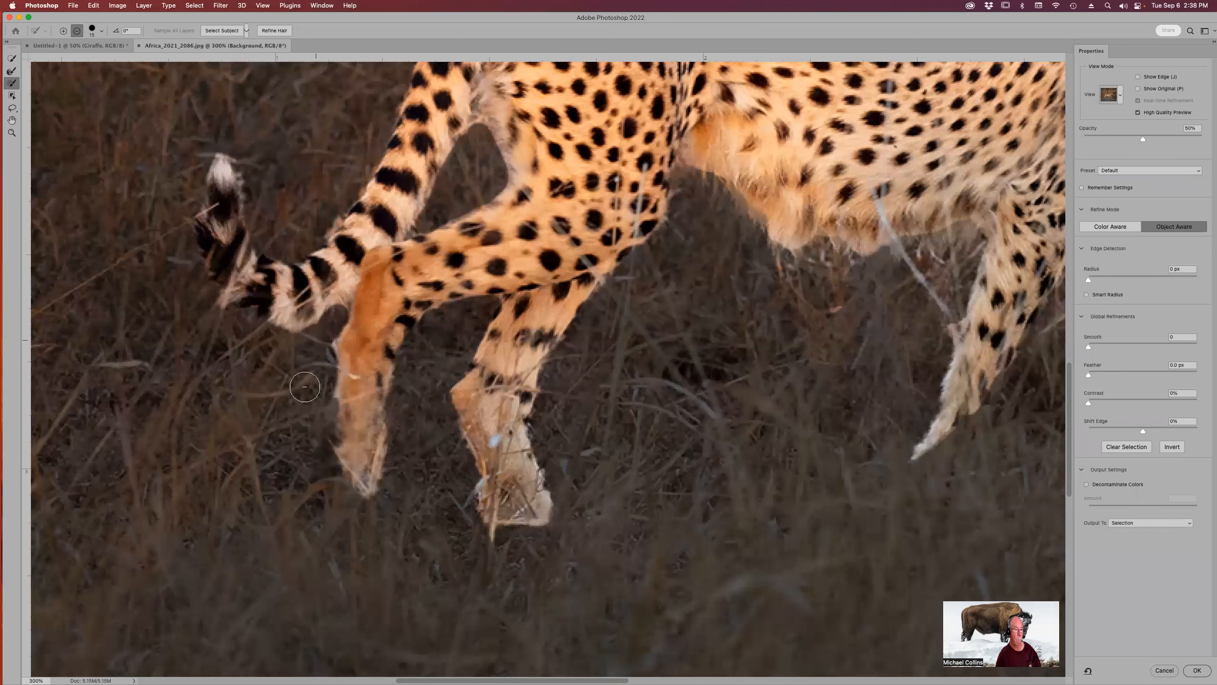
Remove the remaining grass strands under the belly and between the front legs from the selection.
{"action": "mouse_move", "coordinate": [587, 413]}
{"action": "left_mouse_down"}
{"action": "mouse_move", "coordinate": [314, 375]}
{"action": "mouse_move", "coordinate": [258, 484]}
{"action": "mouse_move", "coordinate": [283, 556]}
{"action": "left_mouse_up"}
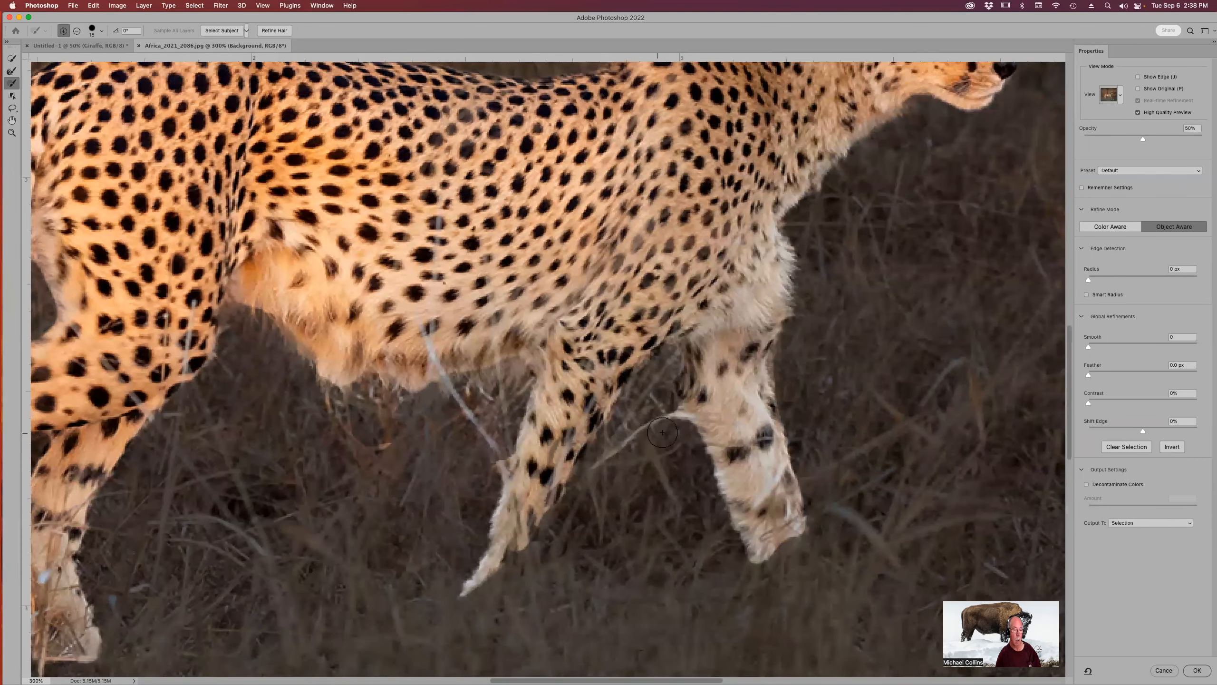
{"action": "key", "text": "alt"}
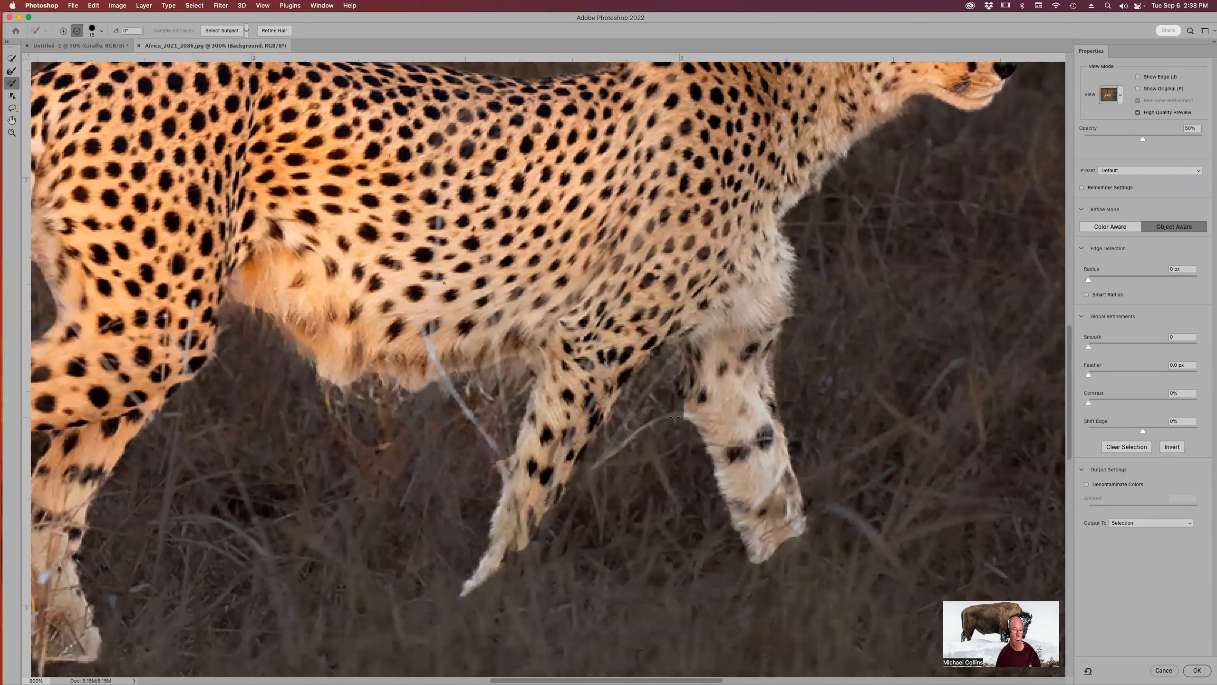
{"action": "mouse_move", "coordinate": [673, 406]}
{"action": "left_mouse_down"}
{"action": "mouse_move", "coordinate": [592, 468]}
{"action": "mouse_move", "coordinate": [657, 385]}
{"action": "left_mouse_up"}
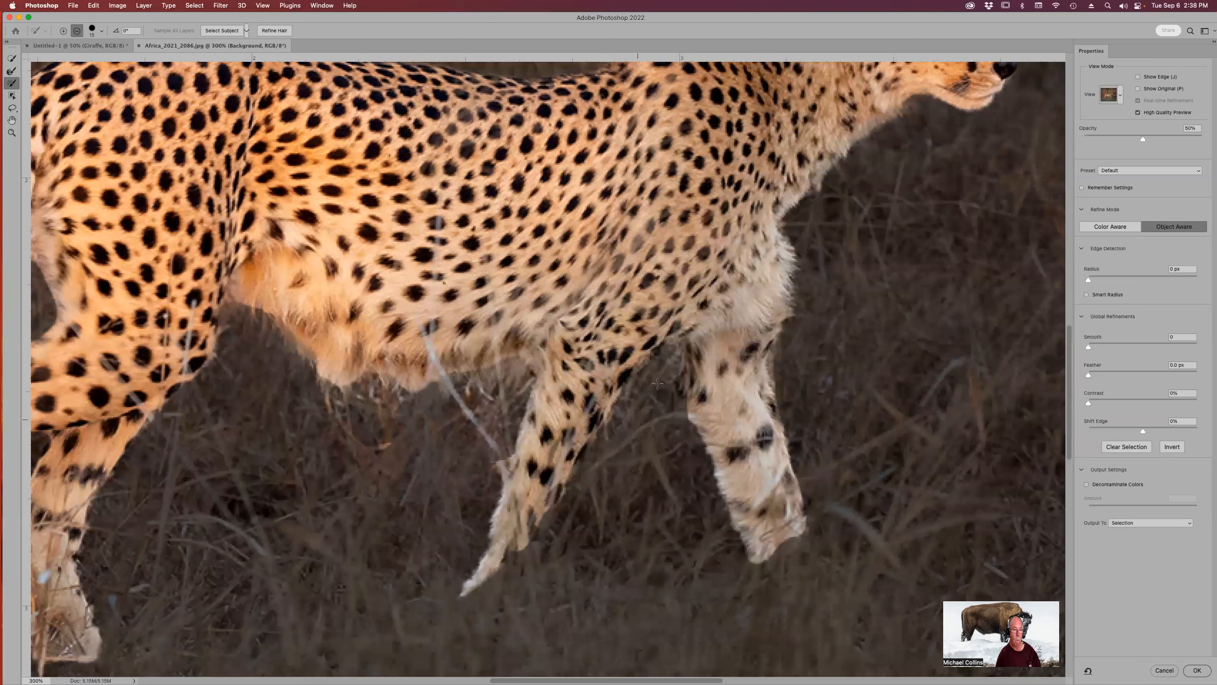
{"action": "mouse_move", "coordinate": [492, 423]}
{"action": "left_mouse_down"}
{"action": "mouse_move", "coordinate": [479, 400]}
{"action": "mouse_move", "coordinate": [458, 394]}
{"action": "mouse_move", "coordinate": [467, 384]}
{"action": "mouse_move", "coordinate": [447, 383]}
{"action": "mouse_move", "coordinate": [478, 379]}
{"action": "mouse_move", "coordinate": [479, 393]}
{"action": "mouse_move", "coordinate": [498, 393]}
{"action": "mouse_move", "coordinate": [514, 366]}
{"action": "left_mouse_up"}
{"action": "left_click_drag", "start_coordinate": [486, 429], "coordinate": [488, 454]}
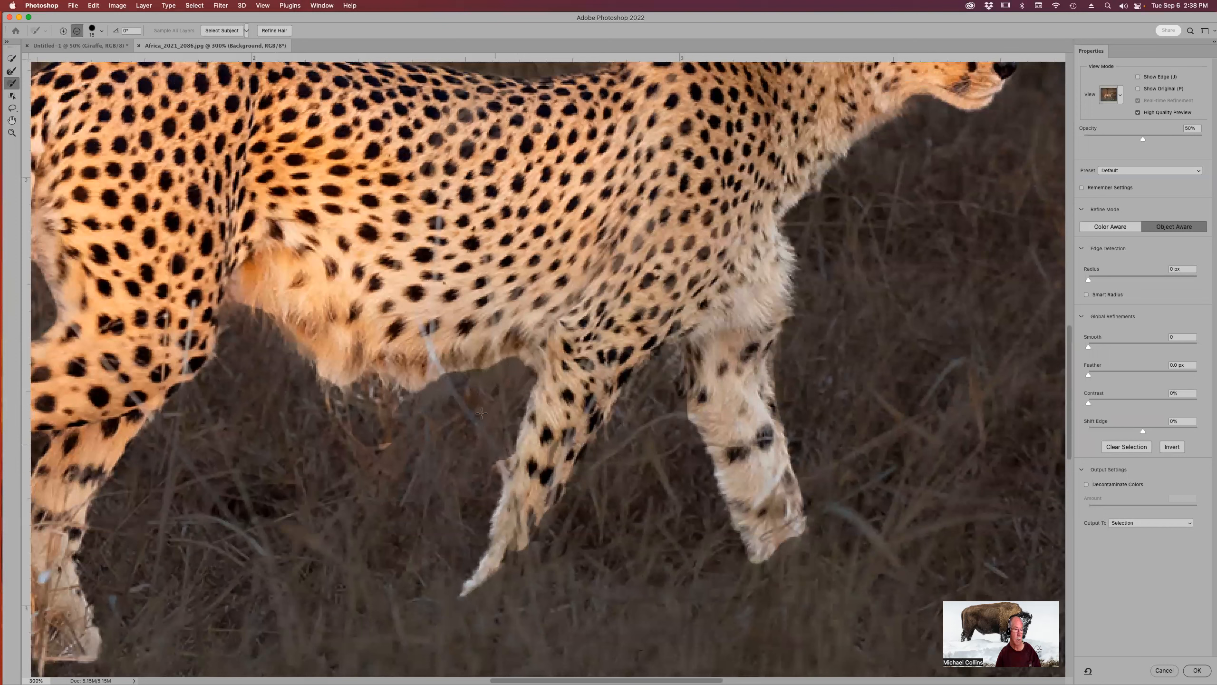
{"action": "mouse_move", "coordinate": [416, 434]}
{"action": "left_mouse_down"}
{"action": "mouse_move", "coordinate": [389, 408]}
{"action": "mouse_move", "coordinate": [347, 397]}
{"action": "left_mouse_up"}
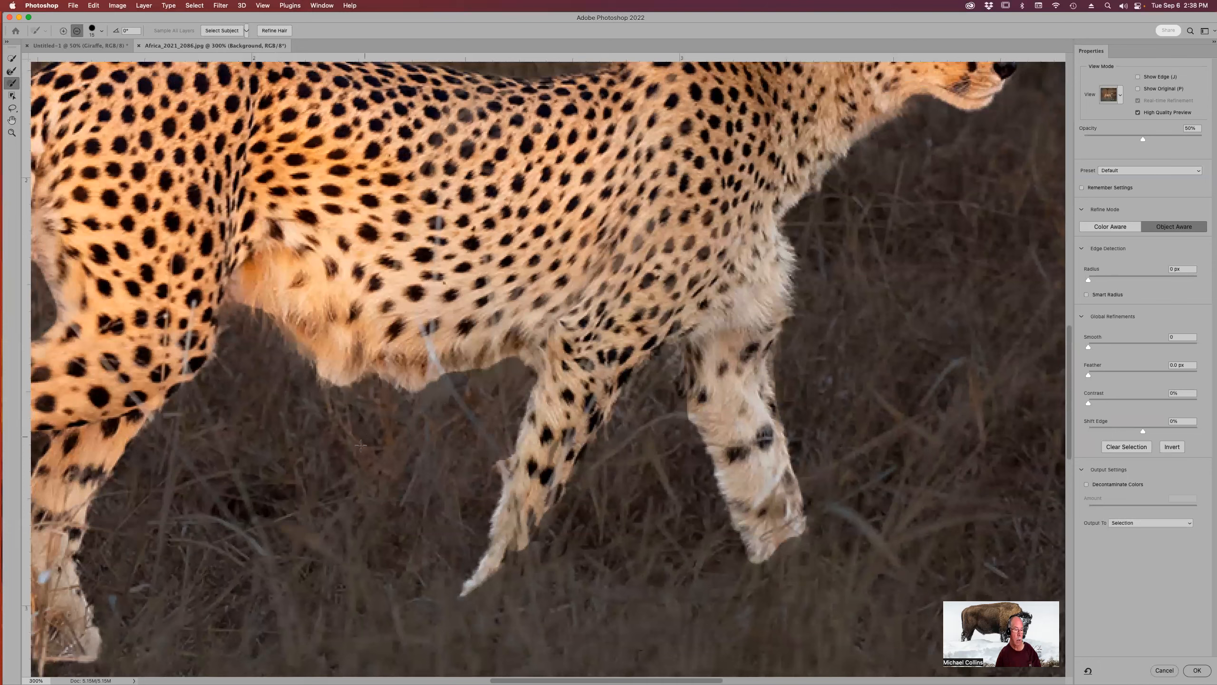
Subtract the background fringe above the cheetah's ear from the selection.
{"action": "scroll", "coordinate": [659, 221], "scroll_direction": "up", "scroll_amount": 10}
{"action": "scroll", "coordinate": [660, 221], "scroll_direction": "right", "scroll_amount": 4}
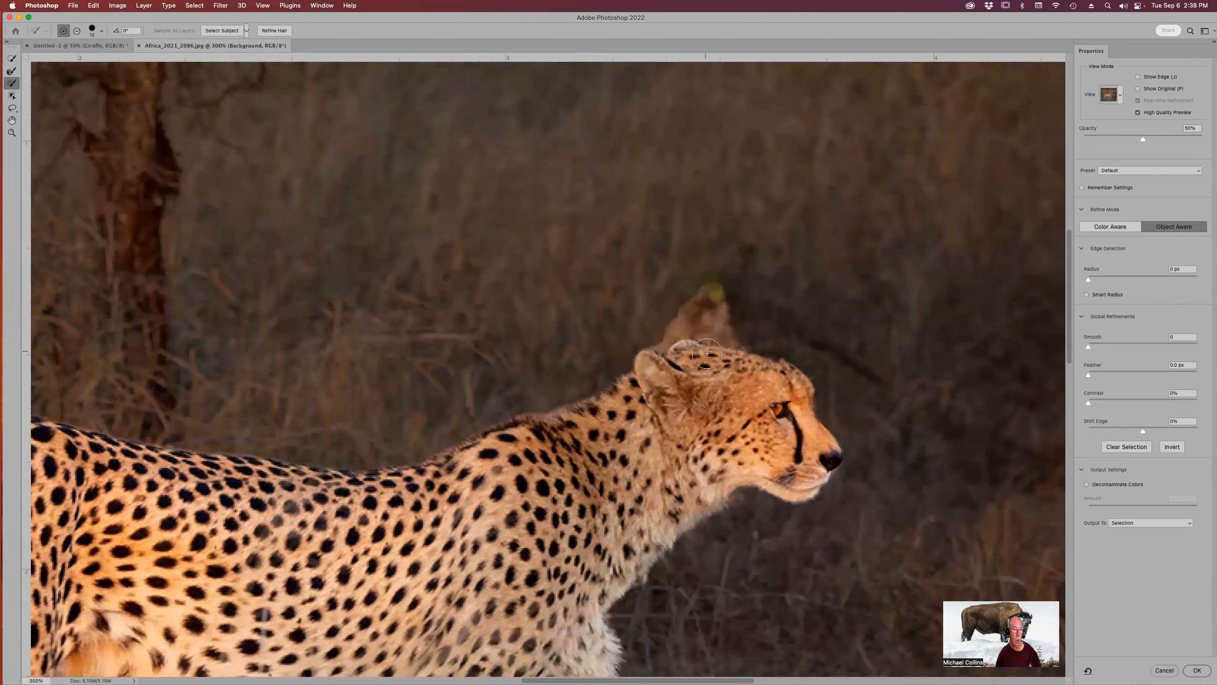
{"action": "key", "text": "alt"}
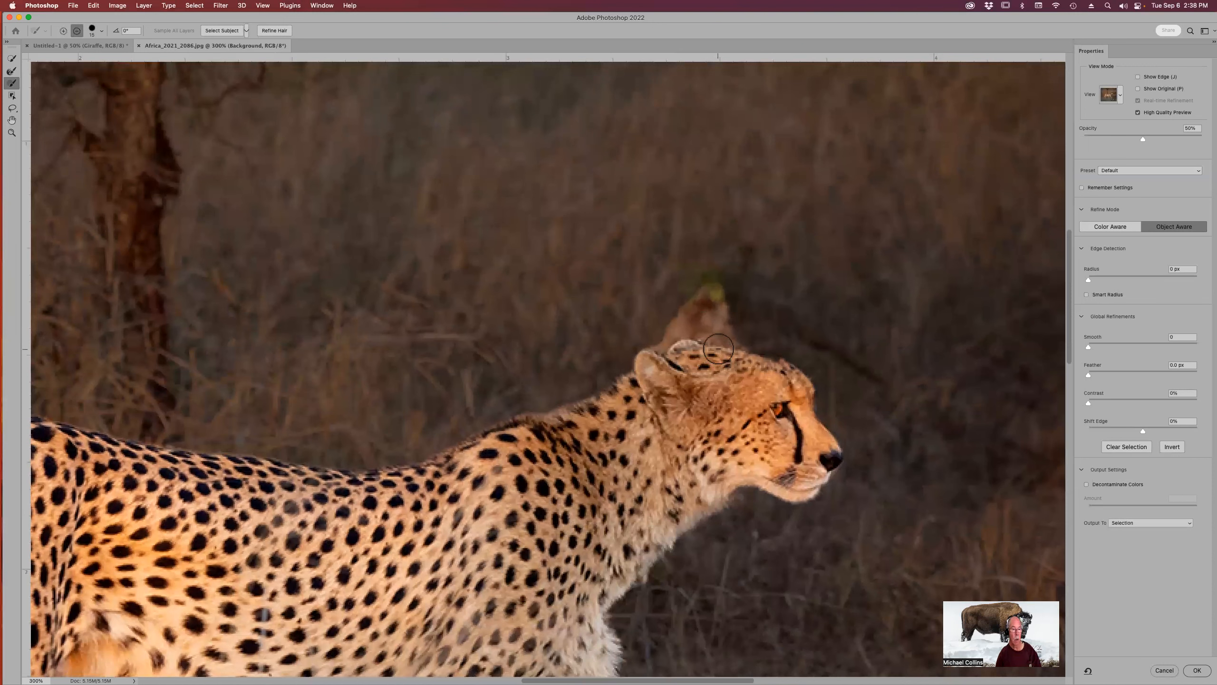
{"action": "key", "text": "alt"}
{"action": "left_click_drag", "start_coordinate": [712, 307], "coordinate": [730, 353]}
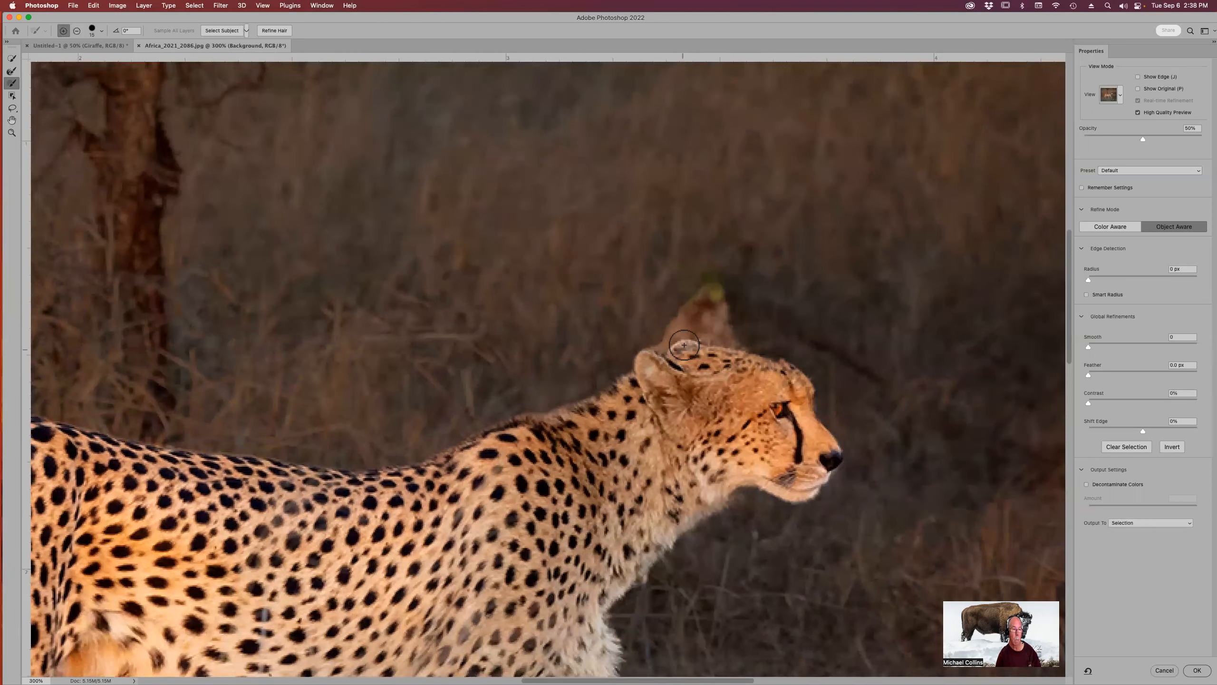
Set the output to New Layer with Layer Mask and apply Select and Mask.
{"action": "left_click_drag", "start_coordinate": [529, 400], "coordinate": [560, 277]}
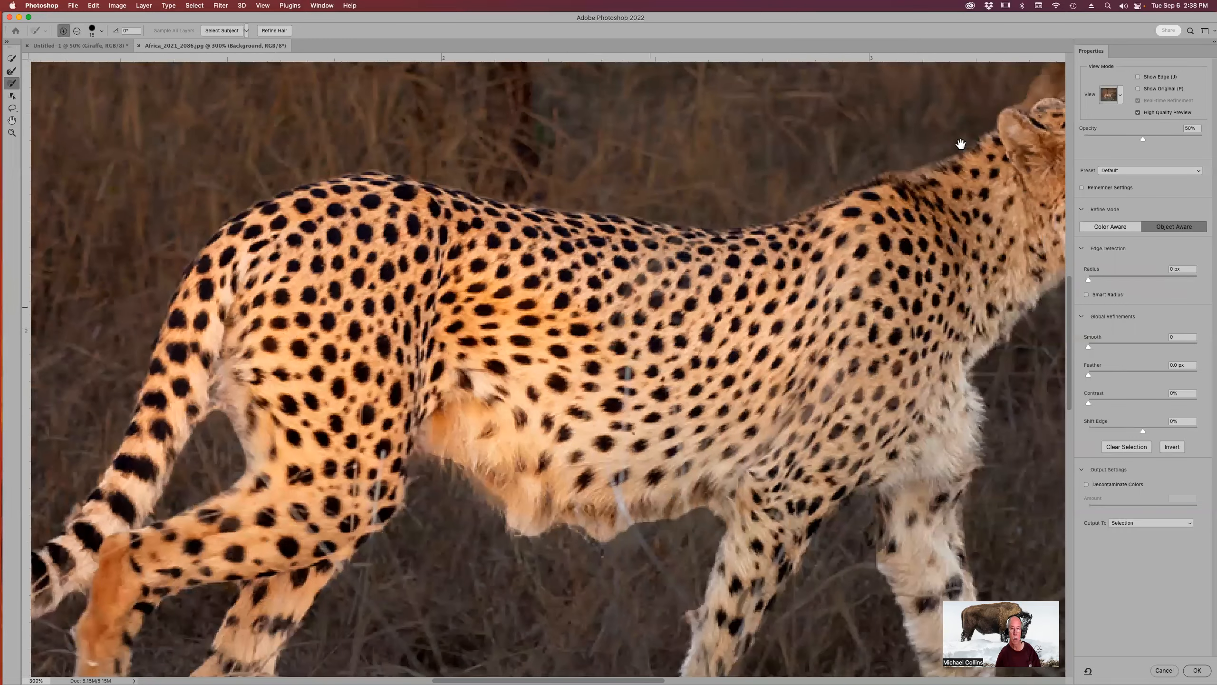
{"action": "left_click_drag", "start_coordinate": [961, 144], "coordinate": [870, 115]}
{"action": "left_click", "coordinate": [1147, 522]}
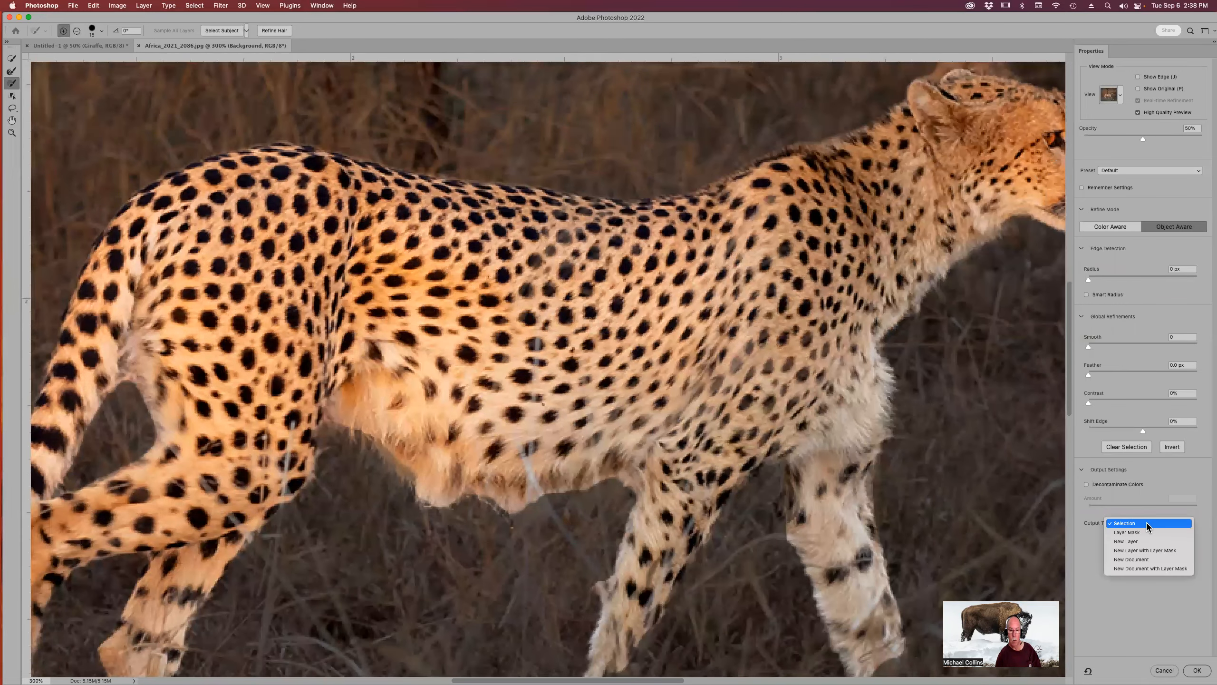
{"action": "left_click", "coordinate": [1146, 550]}
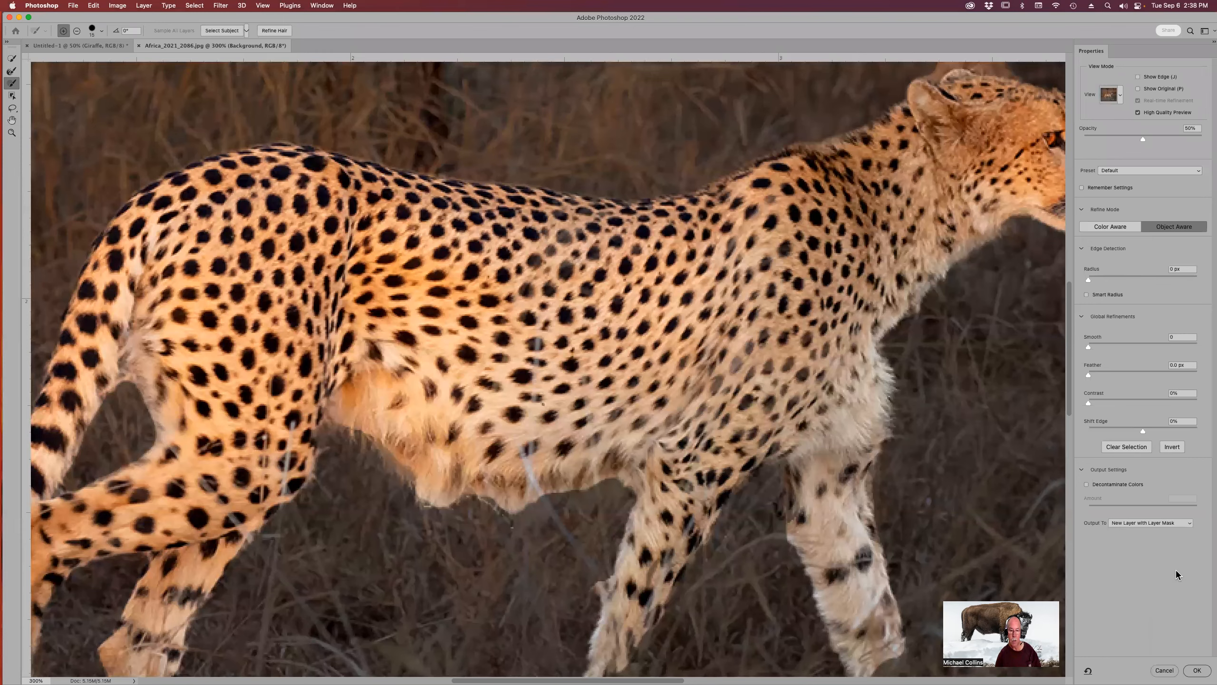
{"action": "left_click", "coordinate": [1198, 672]}
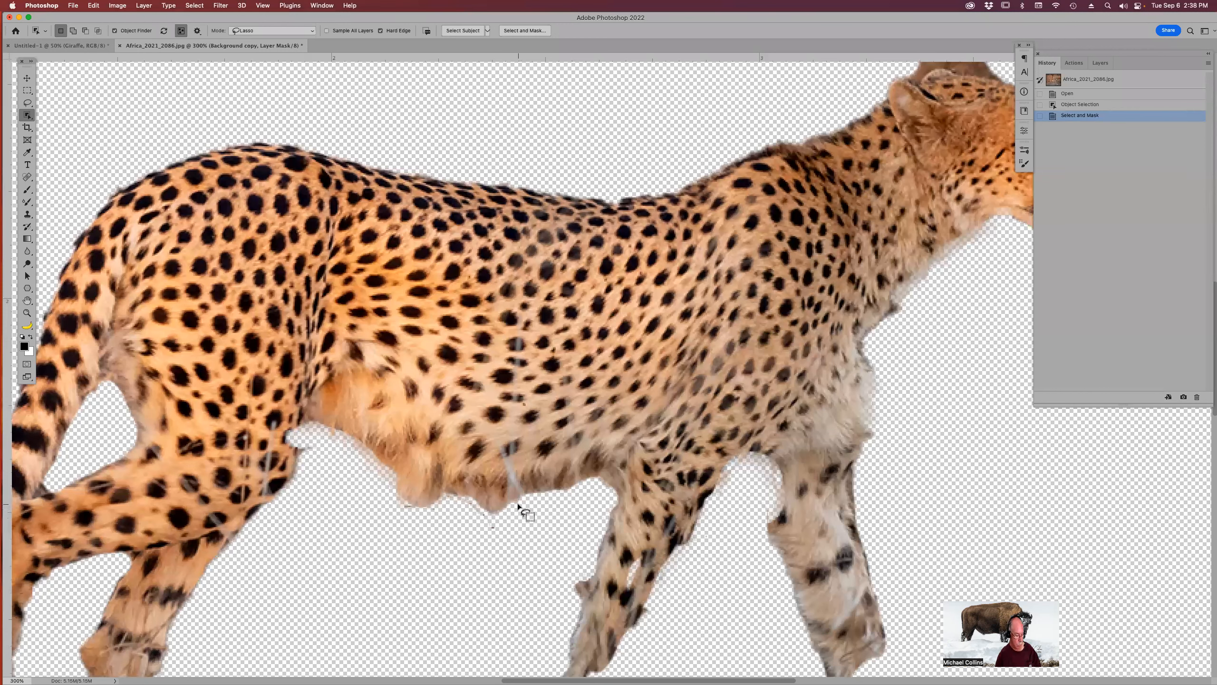
Pick the Brush tool with a soft round preset and reduce its size for painting the layer mask.
{"action": "key", "text": "b"}
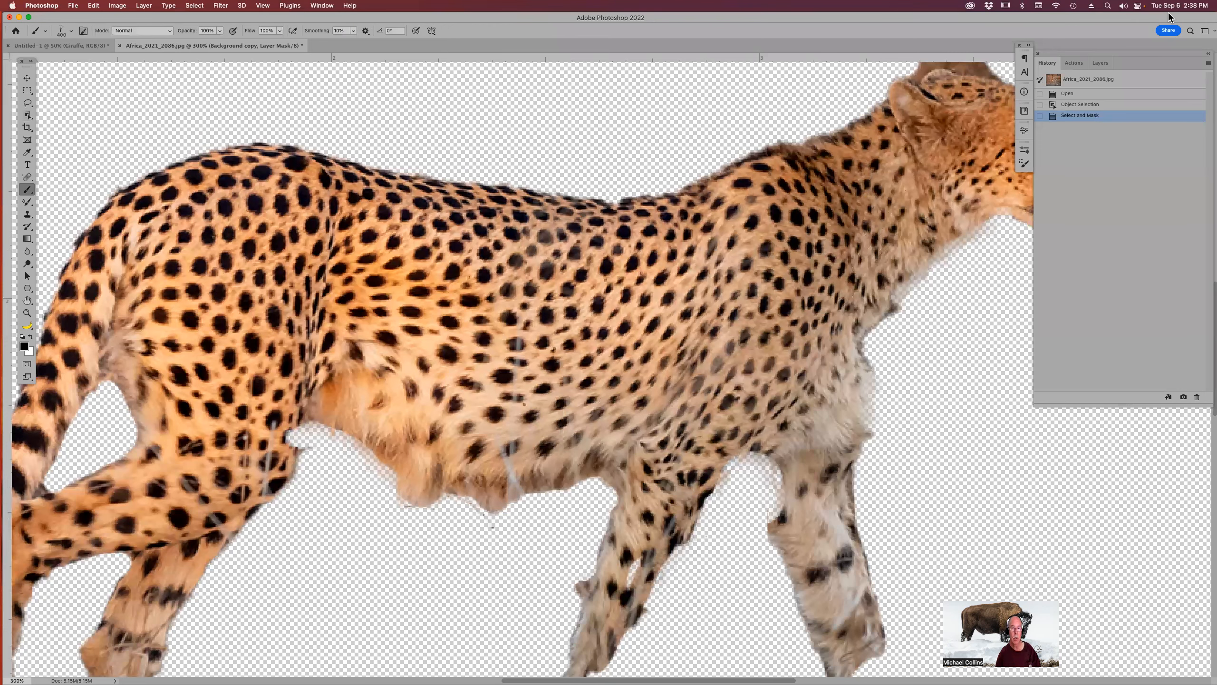
{"action": "left_click", "coordinate": [1104, 64]}
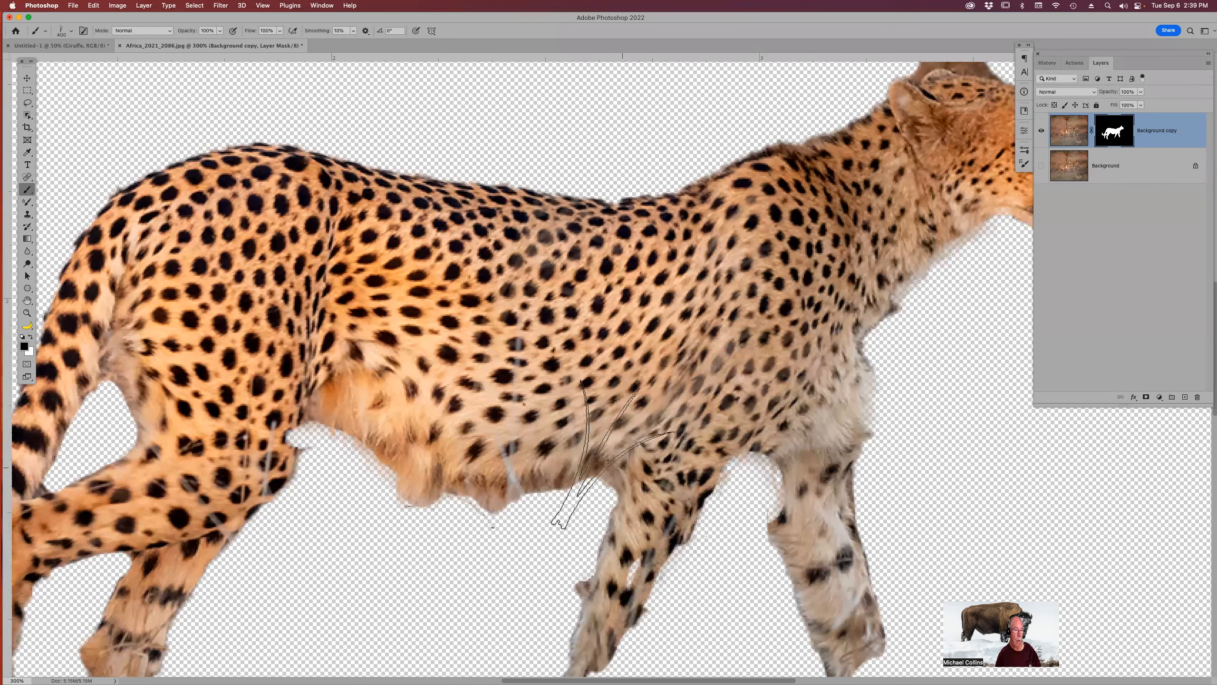
{"action": "left_click", "coordinate": [41, 31]}
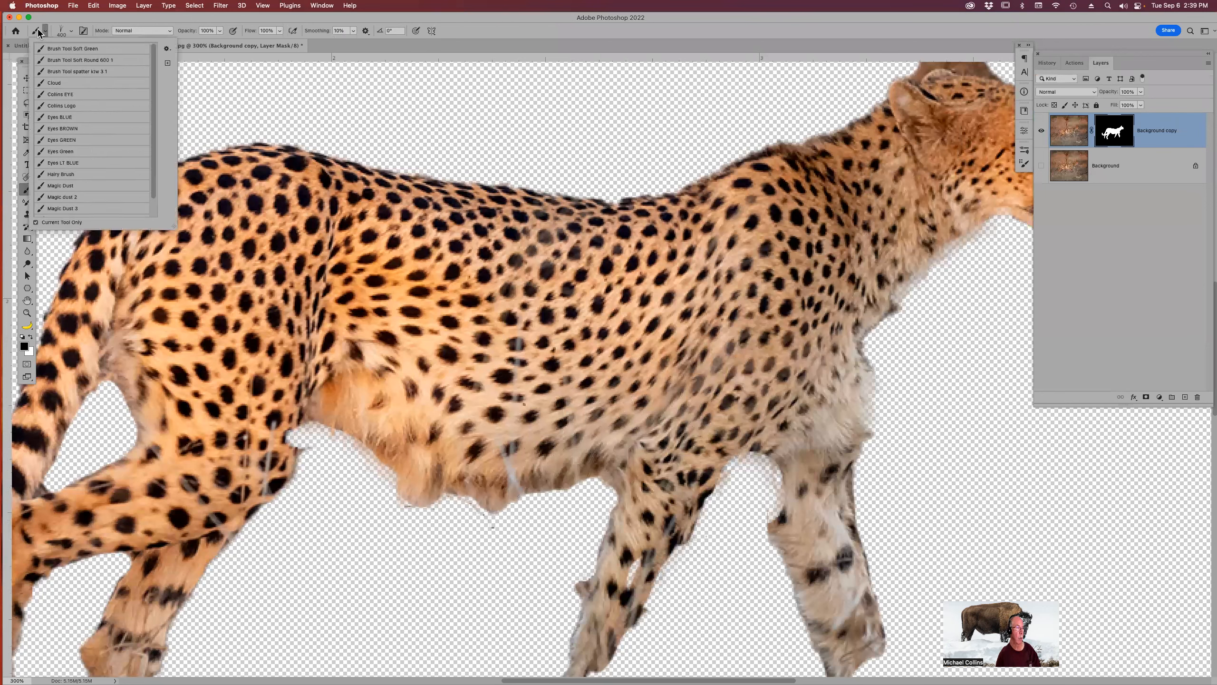
{"action": "left_click", "coordinate": [88, 60]}
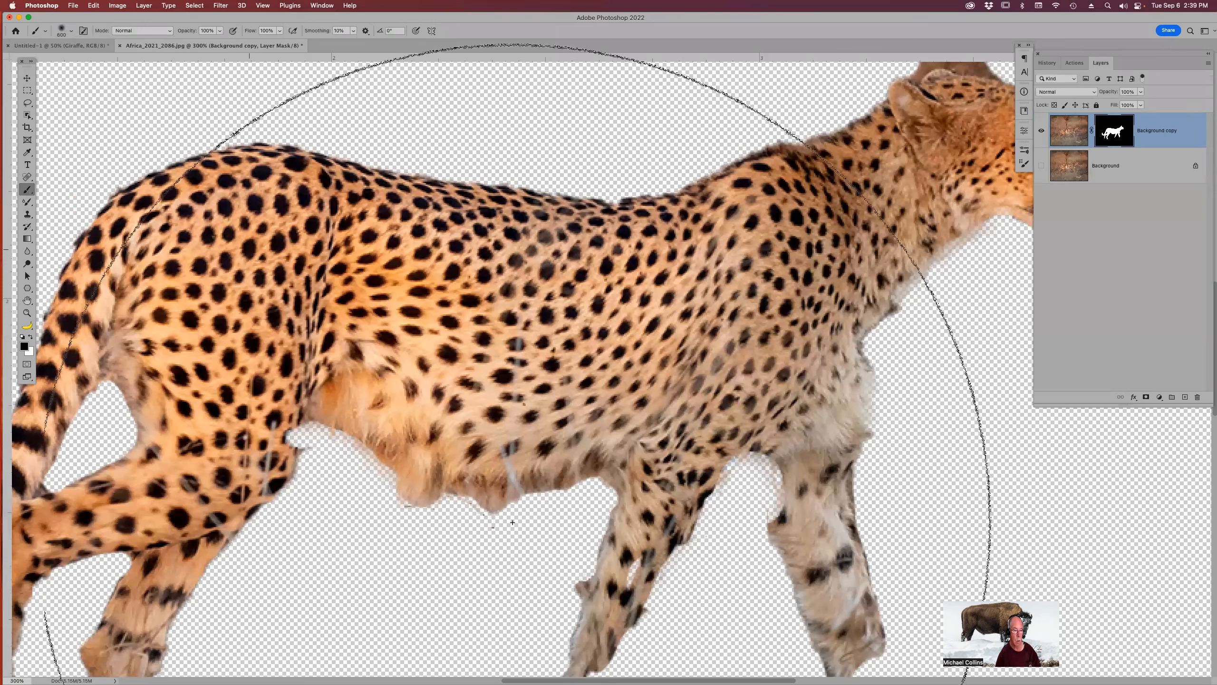
{"action": "key", "text": "bracketleft"}
{"action": "key", "text": "bracketleft"}
{"action": "key", "text": "bracketleft"}
{"action": "key", "text": "bracketleft"}
{"action": "key", "text": "bracketleft"}
{"action": "key", "text": "bracketleft"}
{"action": "key", "text": "bracketleft"}
{"action": "key", "text": "bracketleft"}
{"action": "key", "text": "bracketleft"}
{"action": "key", "text": "bracketleft"}
{"action": "key", "text": "bracketleft"}
{"action": "key", "text": "bracketleft"}
{"action": "key", "text": "bracketleft"}
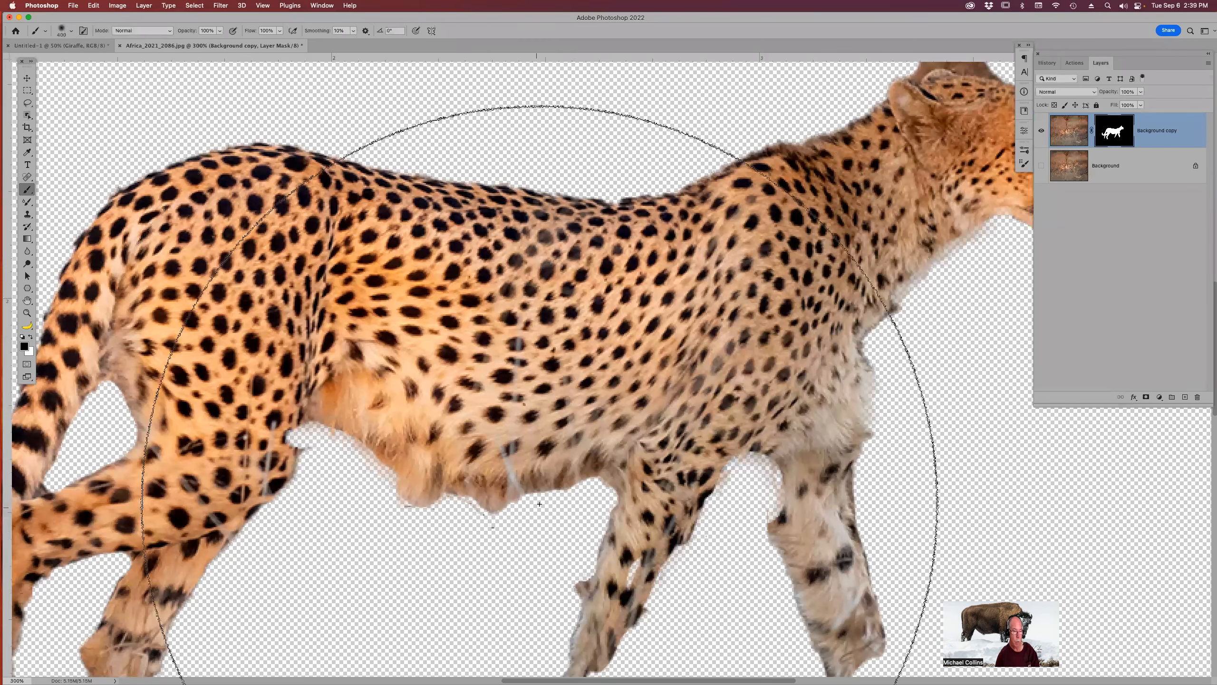
{"action": "key", "text": "bracketleft"}
{"action": "key", "text": "bracketleft"}
{"action": "key", "text": "bracketleft"}
{"action": "key", "text": "bracketleft"}
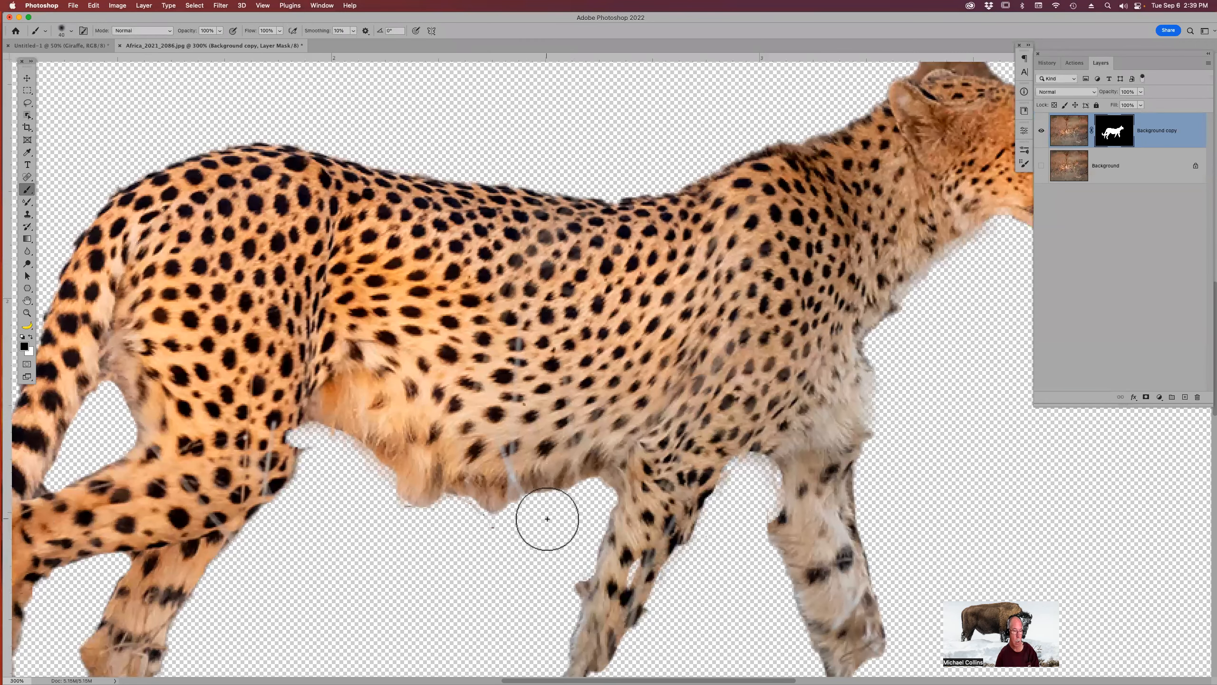
Paint the mask in black to hide fringe under the belly, then in white to restore the front leg edge.
{"action": "mouse_move", "coordinate": [484, 511]}
{"action": "left_mouse_down"}
{"action": "mouse_move", "coordinate": [365, 486]}
{"action": "mouse_move", "coordinate": [432, 517]}
{"action": "mouse_move", "coordinate": [306, 445]}
{"action": "left_mouse_up"}
{"action": "left_click", "coordinate": [321, 451]}
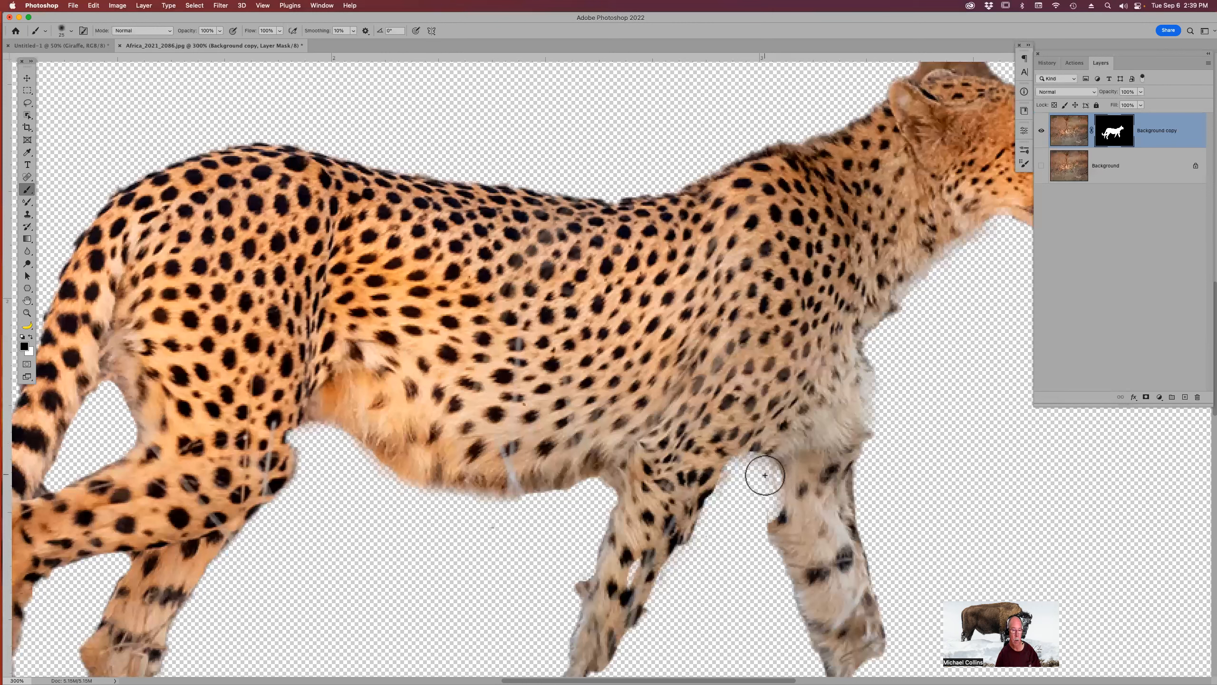
{"action": "key", "text": "x"}
{"action": "mouse_move", "coordinate": [794, 458]}
{"action": "left_mouse_down"}
{"action": "mouse_move", "coordinate": [776, 494]}
{"action": "mouse_move", "coordinate": [789, 506]}
{"action": "left_mouse_up"}
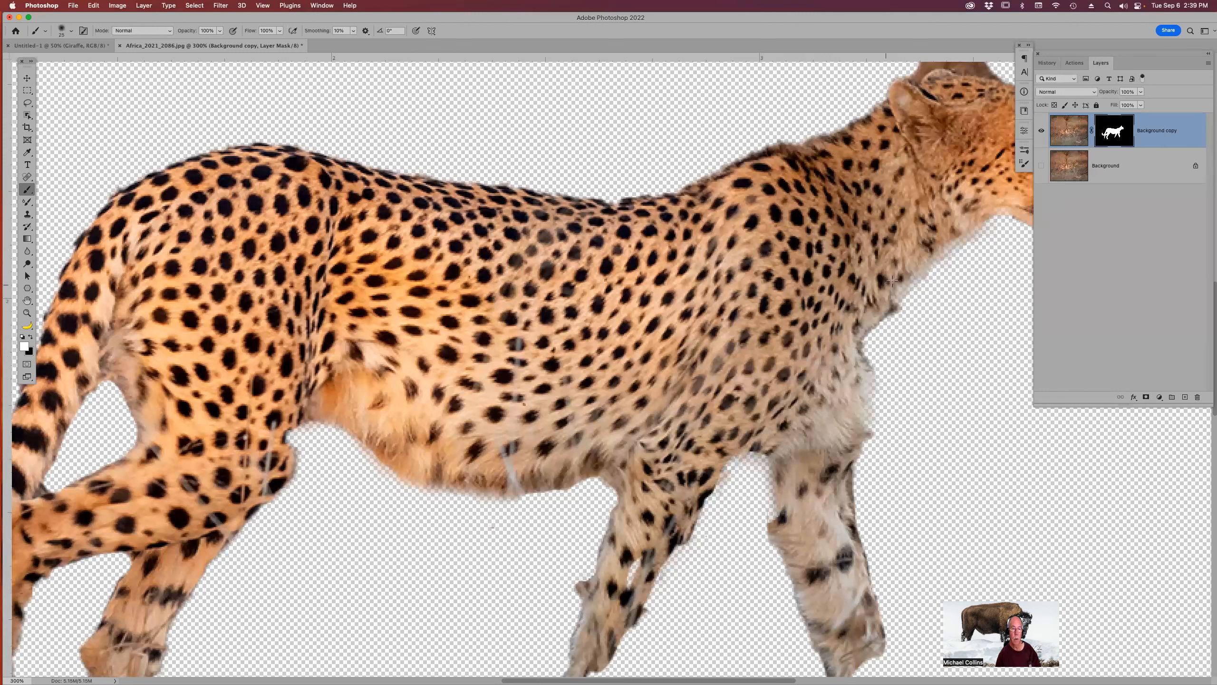
{"action": "key", "text": "x"}
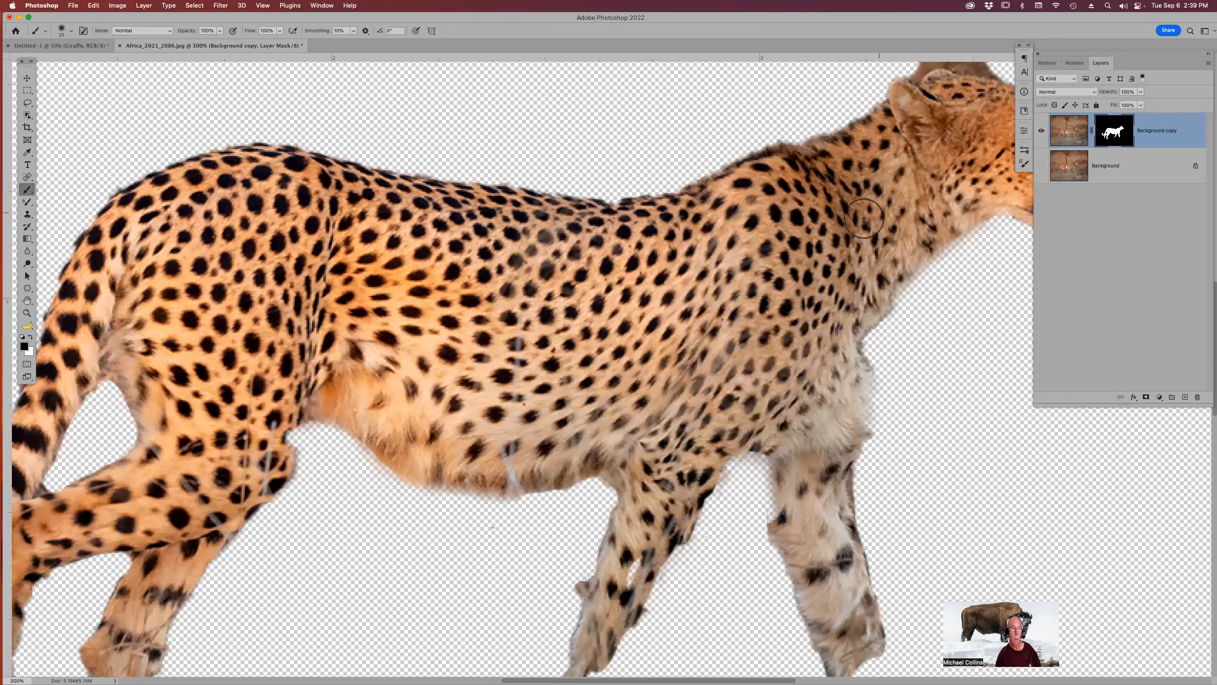
Touch up the mask with small strokes around the hind legs and tail.
{"action": "left_click_drag", "start_coordinate": [671, 279], "coordinate": [833, 231]}
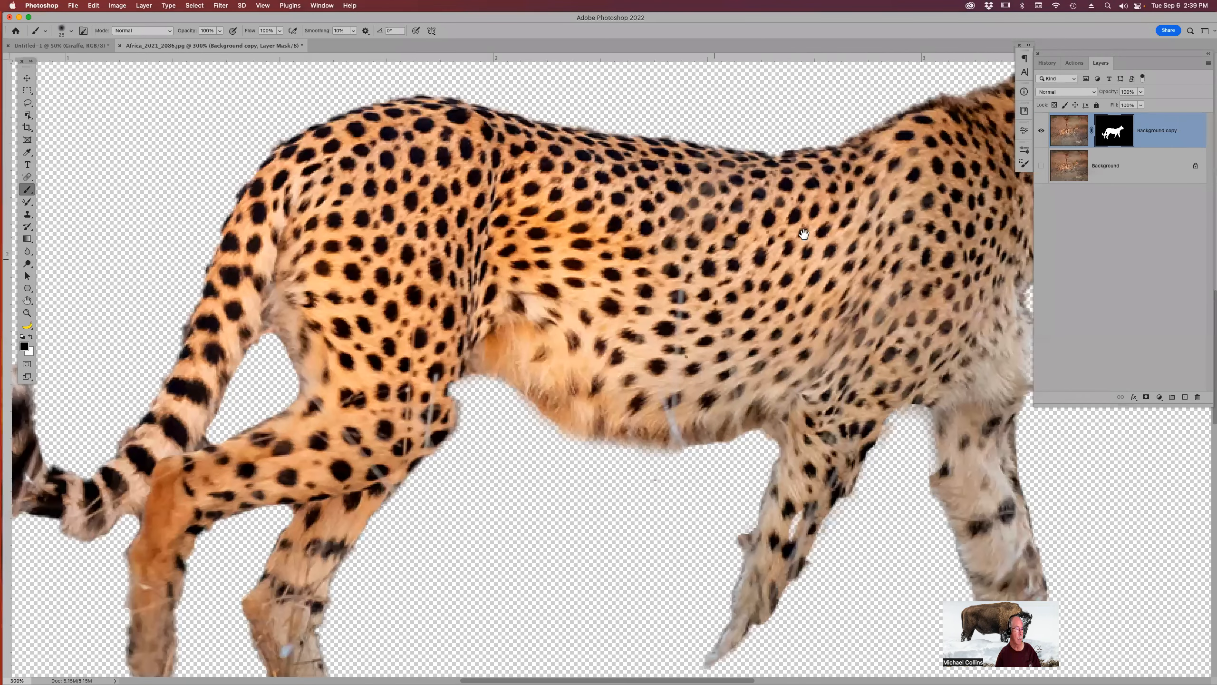
{"action": "left_click_drag", "start_coordinate": [120, 493], "coordinate": [130, 497]}
{"action": "mouse_move", "coordinate": [212, 521]}
{"action": "left_mouse_down"}
{"action": "mouse_move", "coordinate": [182, 513]}
{"action": "mouse_move", "coordinate": [203, 521]}
{"action": "mouse_move", "coordinate": [240, 506]}
{"action": "mouse_move", "coordinate": [179, 508]}
{"action": "mouse_move", "coordinate": [204, 514]}
{"action": "left_mouse_up"}
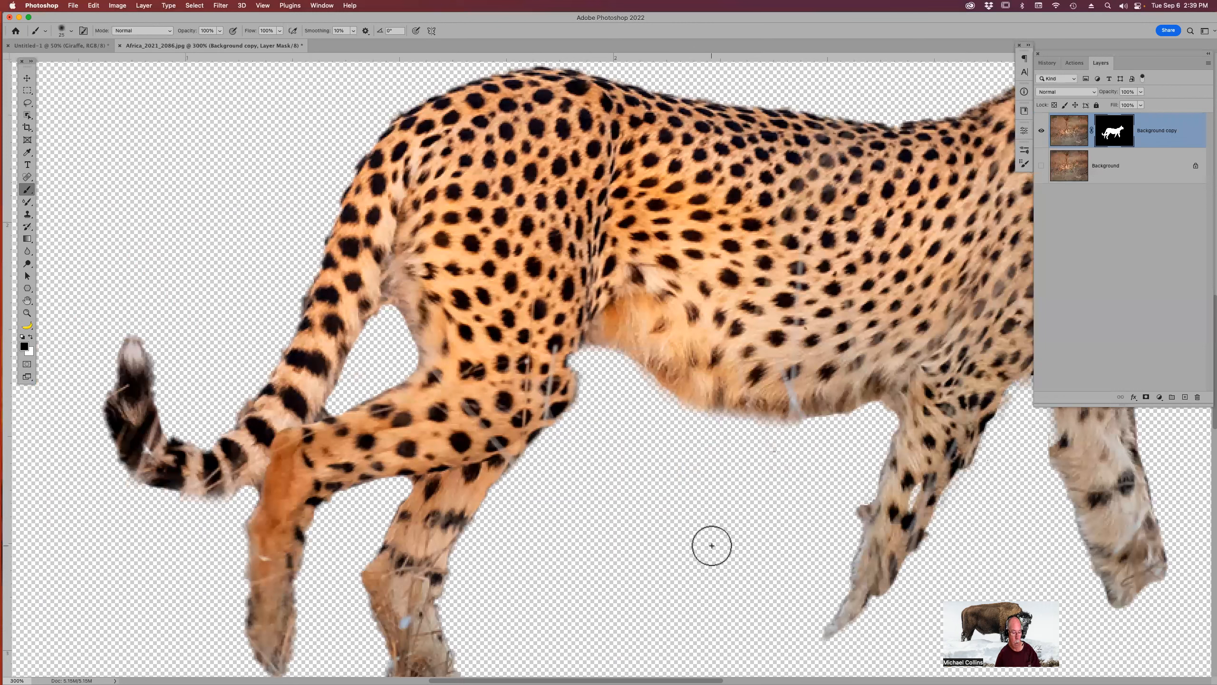
Apply the layer mask to the cut-out cheetah layer.
{"action": "key", "text": "super+minus"}
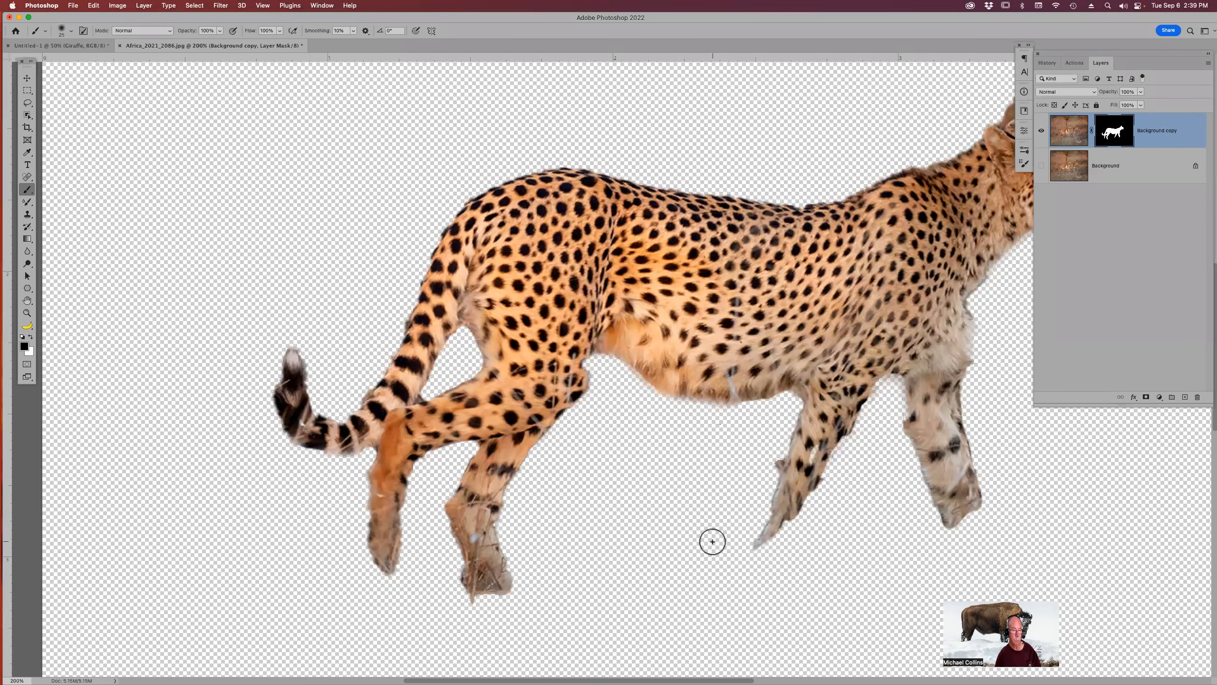
{"action": "right_click", "coordinate": [1112, 141]}
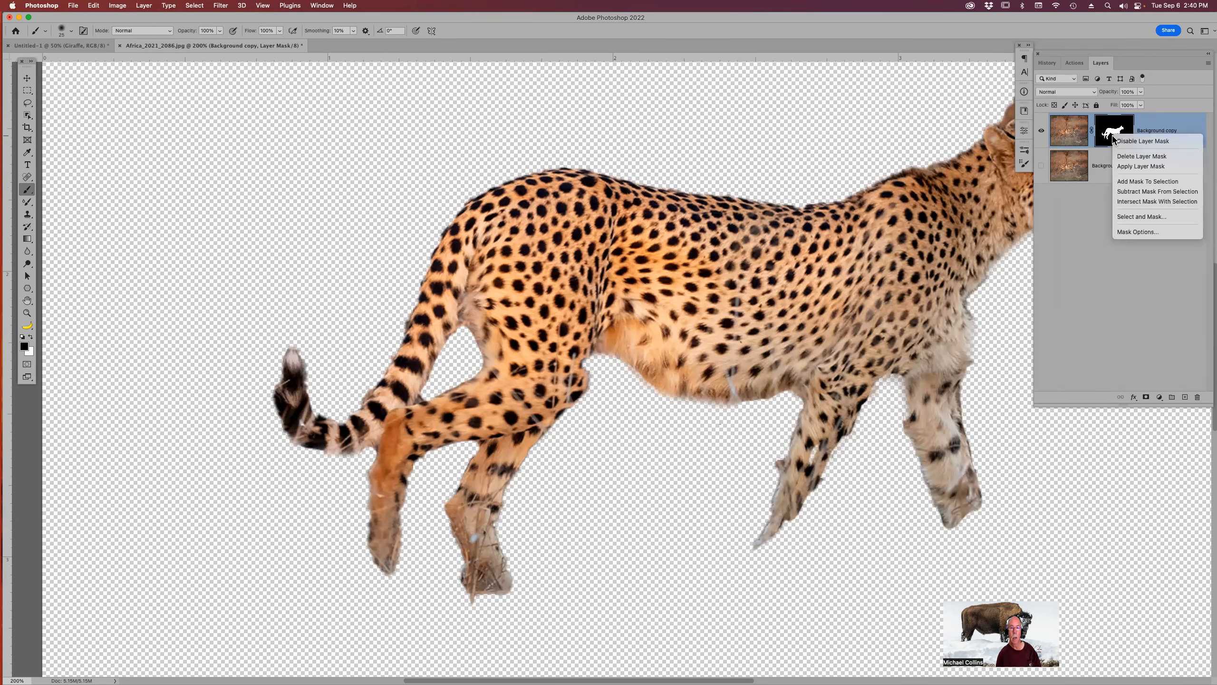
{"action": "left_click", "coordinate": [1127, 170]}
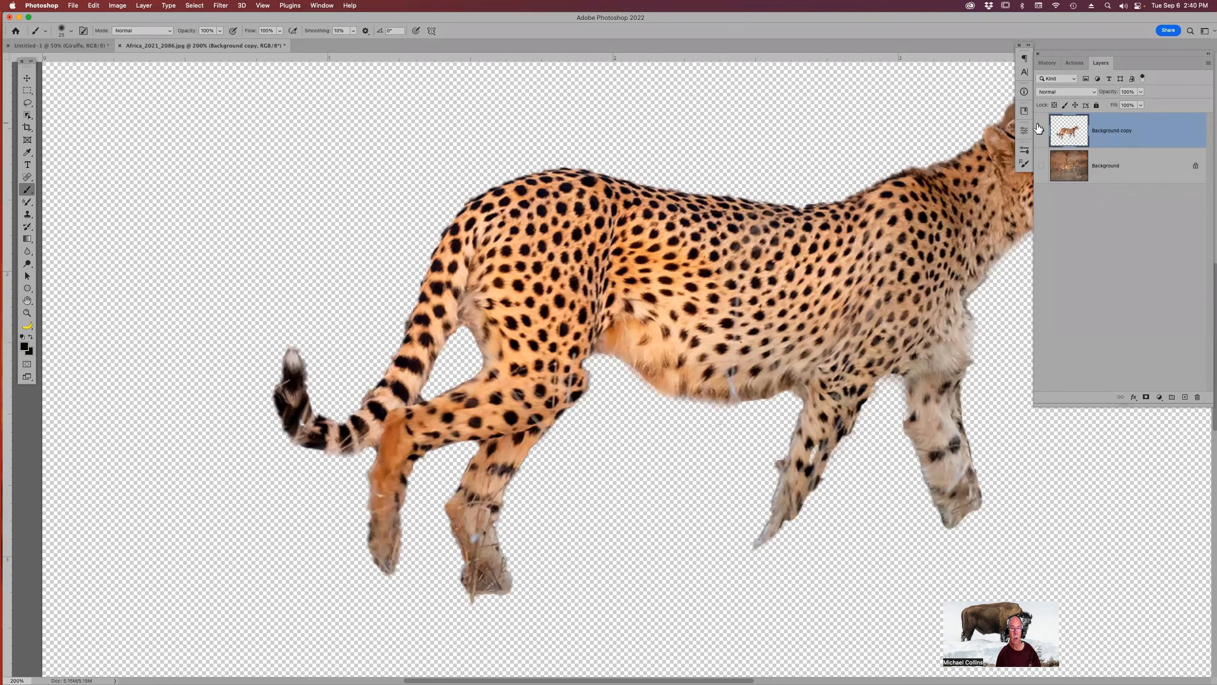
Fill the cheetah's shape with solid black to make a silhouette, then deselect.
{"action": "left_click", "coordinate": [1041, 130]}
{"action": "left_click", "coordinate": [1041, 130]}
{"action": "left_click", "coordinate": [1069, 138], "text": "super"}
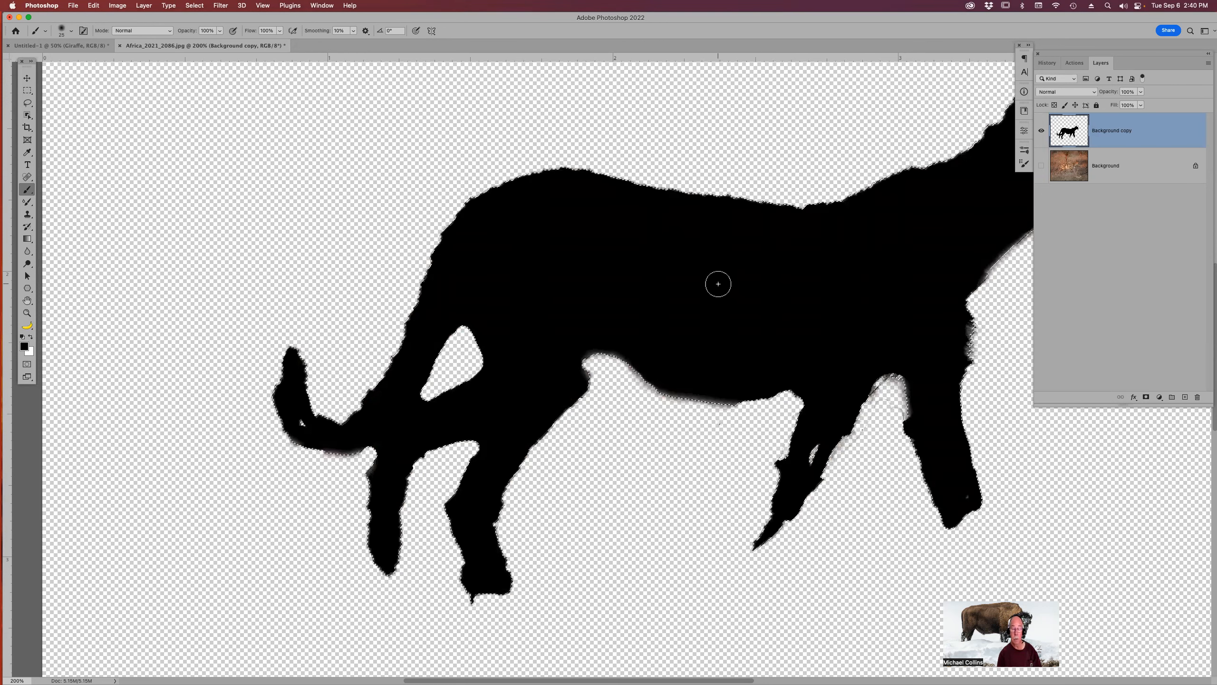
{"action": "key", "text": "super+d"}
Move the cheetah silhouette into the safari scene document and place it at lower right beside the tree.
{"action": "key", "text": "v"}
{"action": "mouse_move", "coordinate": [595, 246]}
{"action": "left_mouse_down"}
{"action": "mouse_move", "coordinate": [161, 52]}
{"action": "mouse_move", "coordinate": [96, 49]}
{"action": "left_mouse_up"}
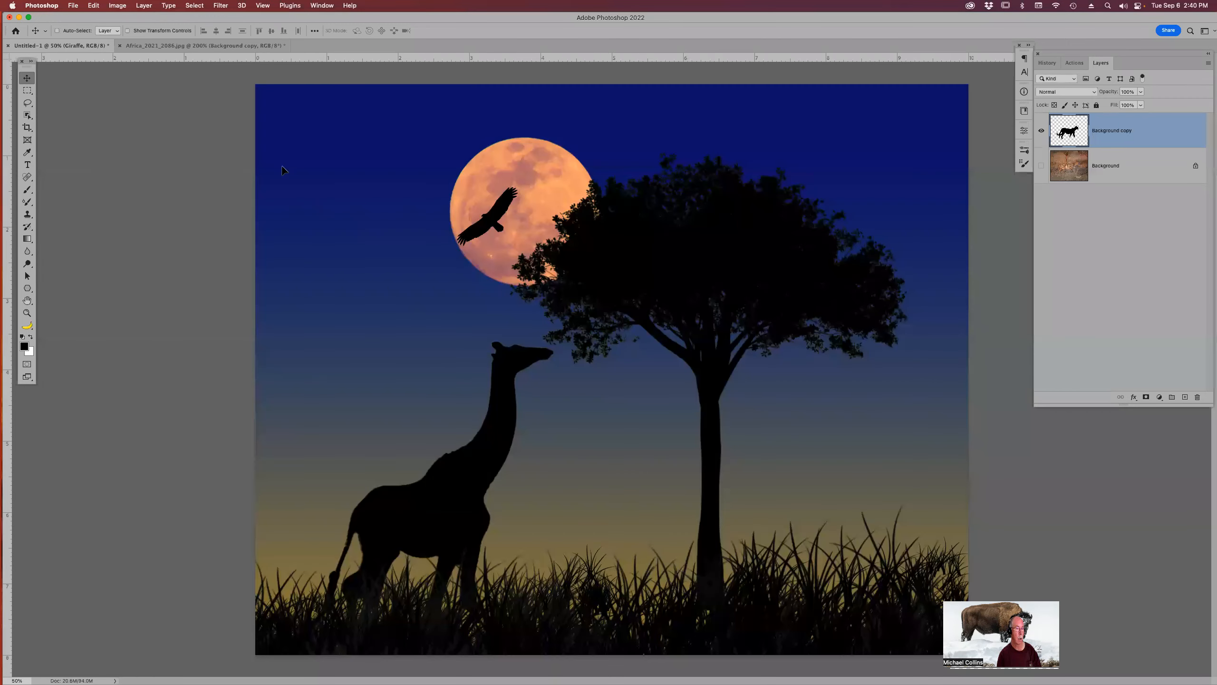
{"action": "left_click_drag", "start_coordinate": [791, 510], "coordinate": [843, 533]}
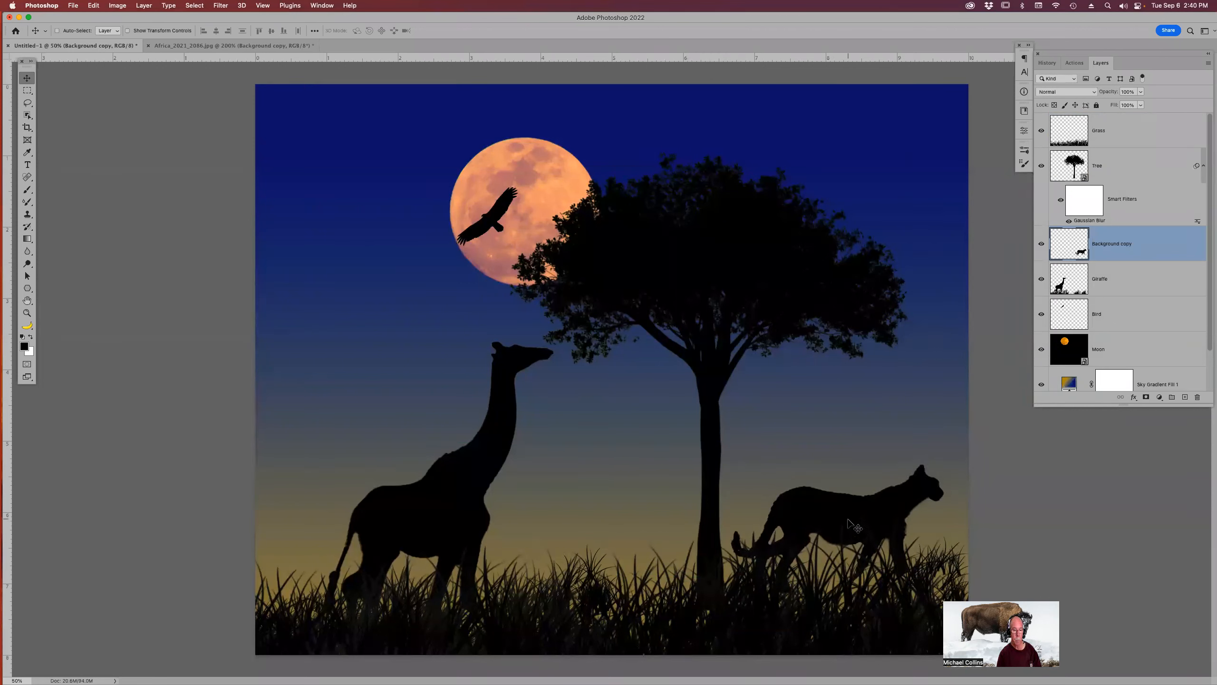
Flip the cheetah horizontally with Free Transform.
{"action": "key", "text": "super"}
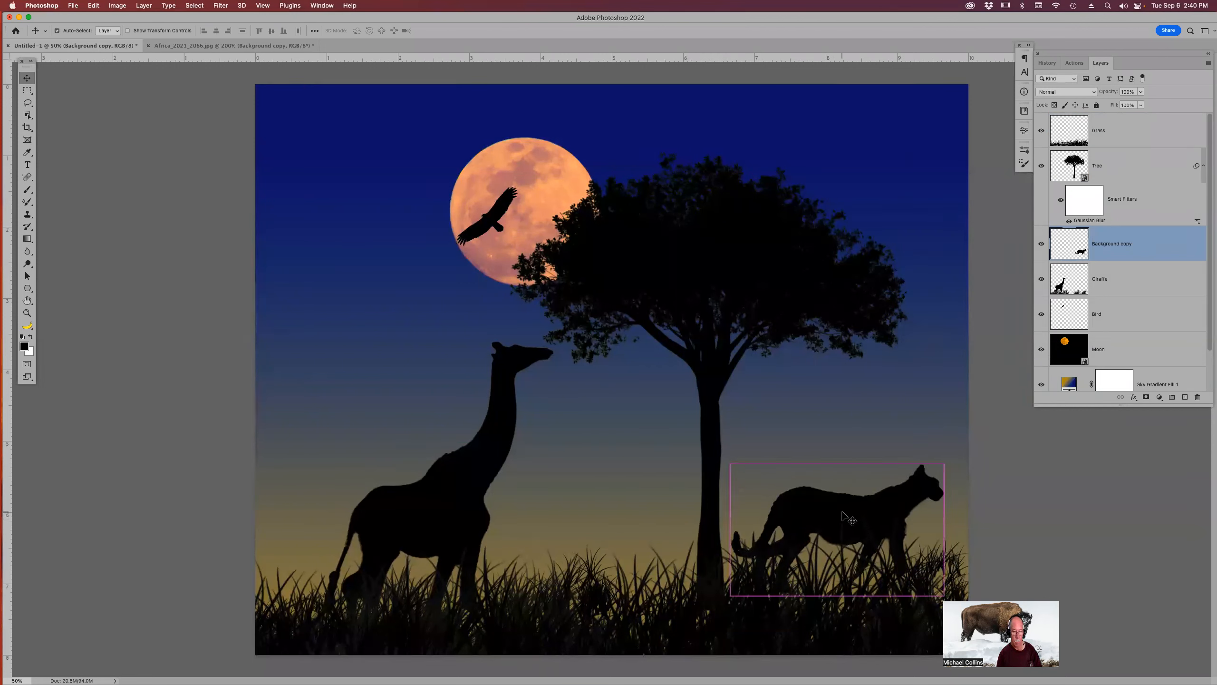
{"action": "key", "text": "super+t"}
{"action": "right_click", "coordinate": [866, 505]}
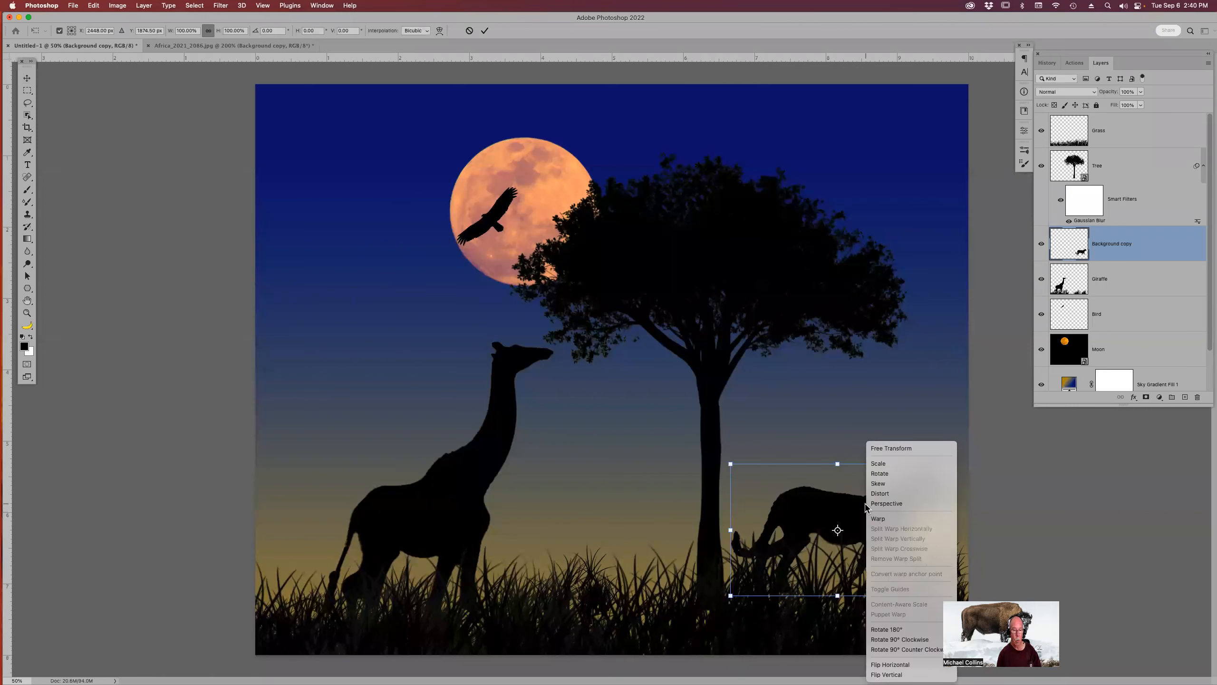
{"action": "left_click", "coordinate": [901, 667]}
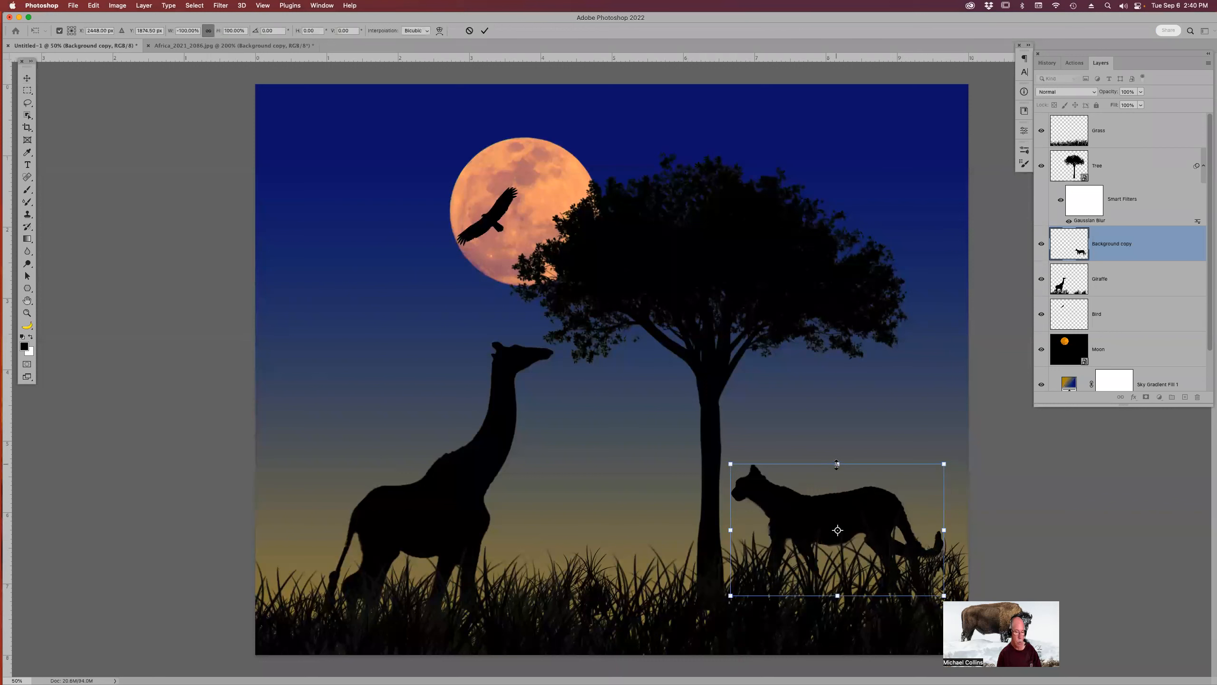
Resize the cheetah slightly and reposition it in the grass right of the tree trunk, then commit the transform.
{"action": "left_click_drag", "start_coordinate": [836, 464], "coordinate": [837, 473]}
{"action": "left_click_drag", "start_coordinate": [837, 595], "coordinate": [838, 586]}
{"action": "left_click_drag", "start_coordinate": [864, 544], "coordinate": [878, 567]}
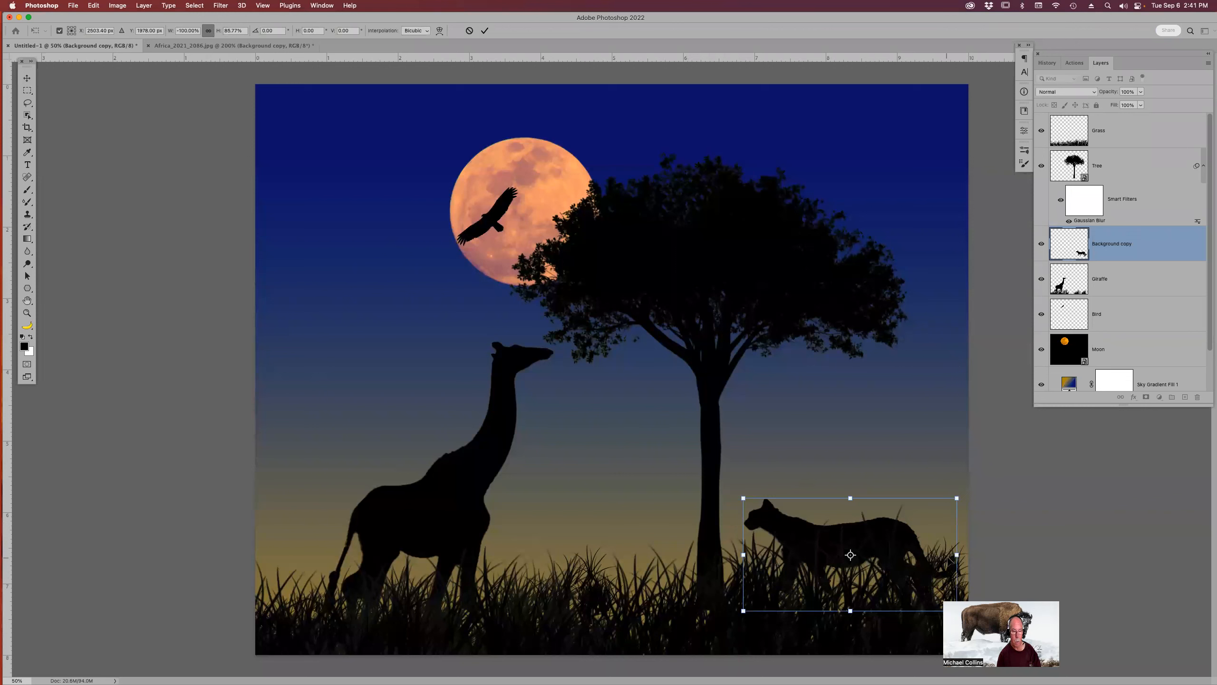
{"action": "left_click_drag", "start_coordinate": [944, 521], "coordinate": [966, 501]}
{"action": "left_click_drag", "start_coordinate": [896, 527], "coordinate": [893, 522]}
{"action": "key", "text": "Return"}
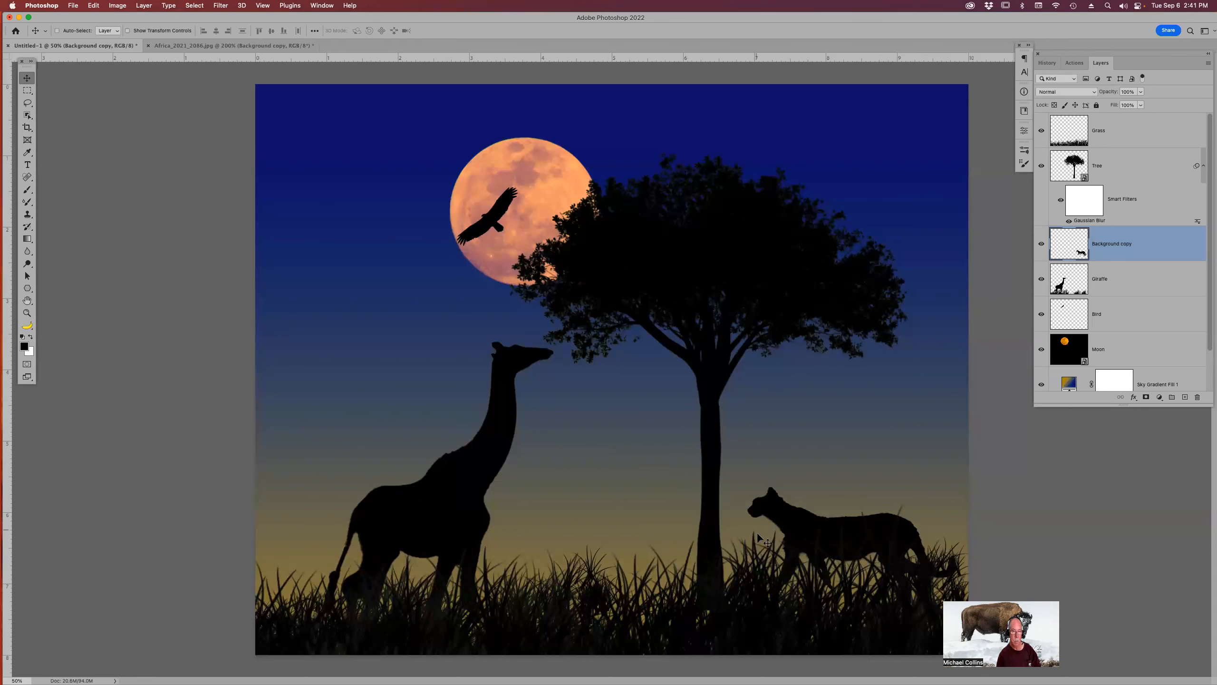
Rename the cheetah layer to Cheetah.
{"action": "double_click", "coordinate": [1112, 243]}
{"action": "type", "text": "Che"}
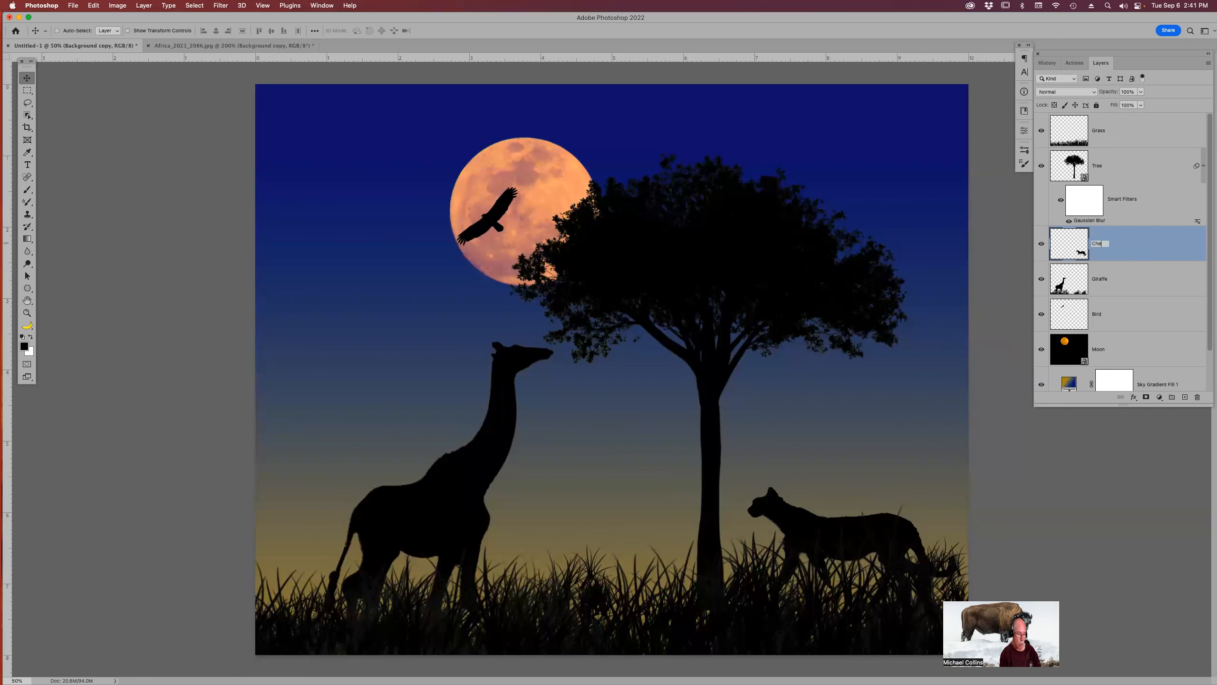
{"action": "type", "text": "etah"}
{"action": "key", "text": "Return"}
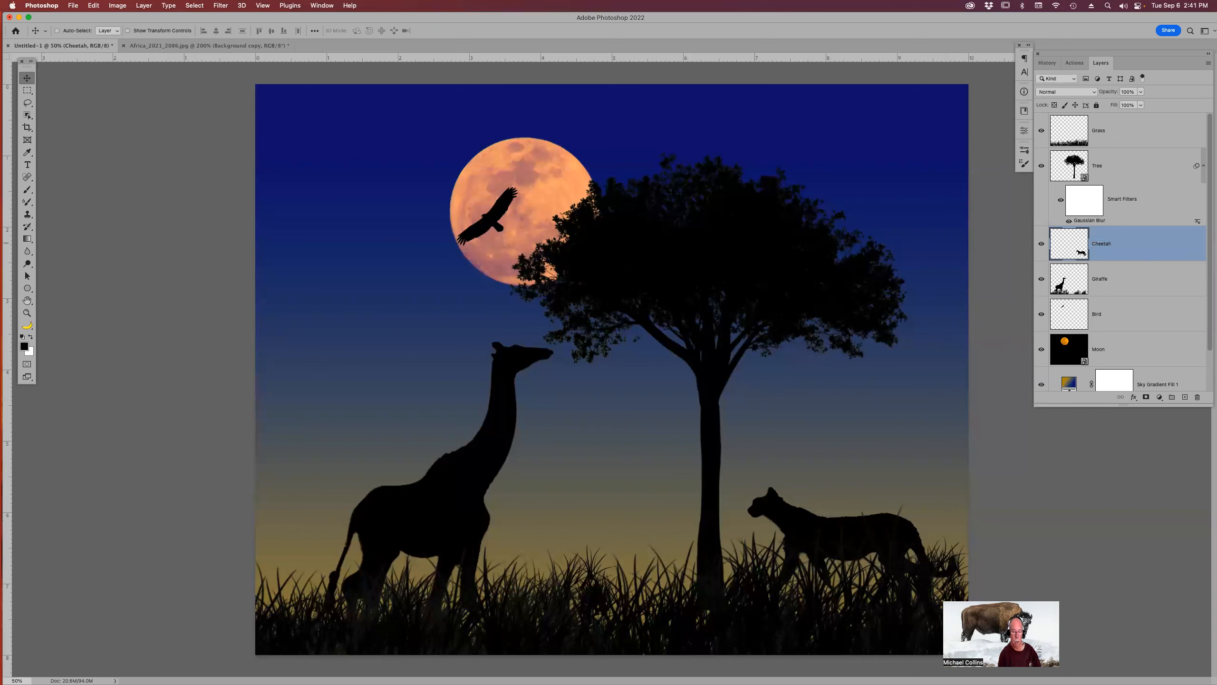
Add a text layer reading Cat over the cheetah, above the Grass layer.
{"action": "left_click", "coordinate": [1144, 137]}
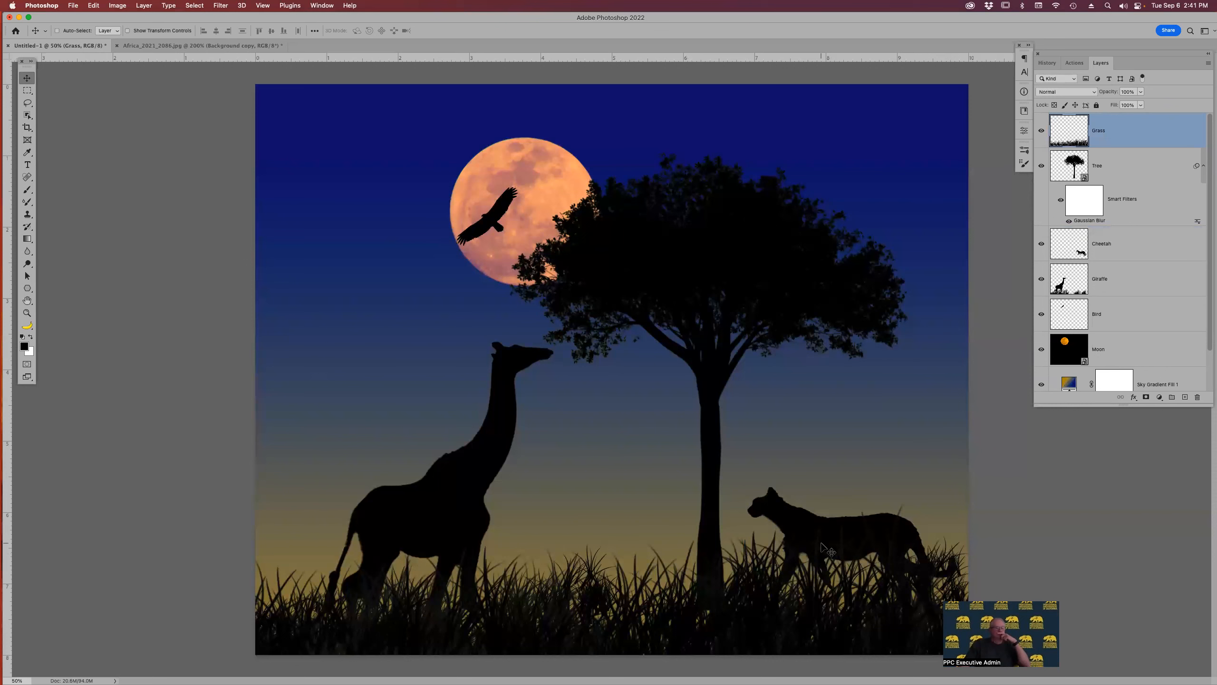
{"action": "key", "text": "t"}
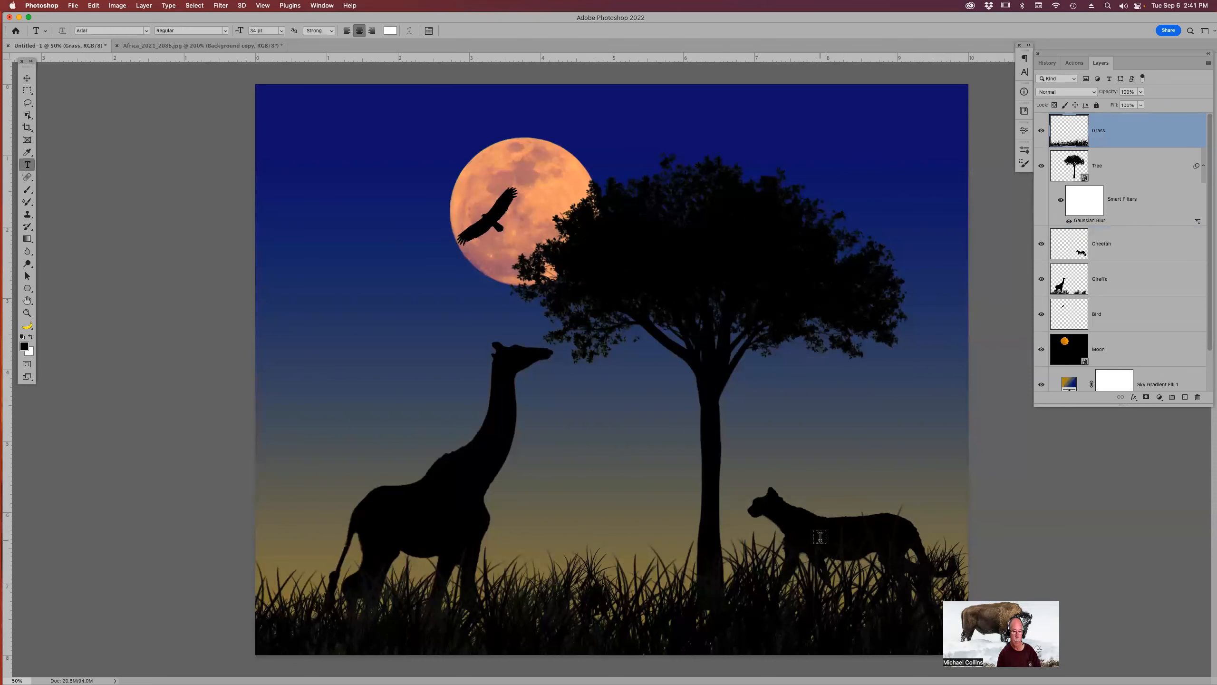
{"action": "left_click", "coordinate": [818, 537]}
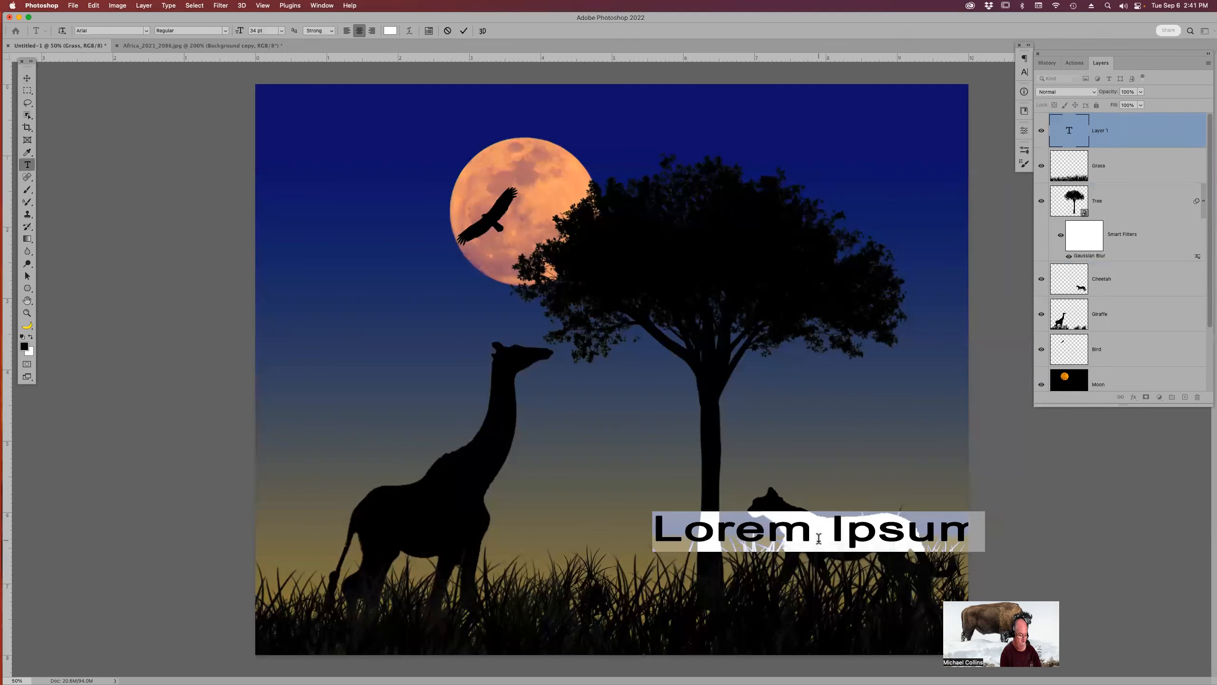
{"action": "type", "text": "Cat"}
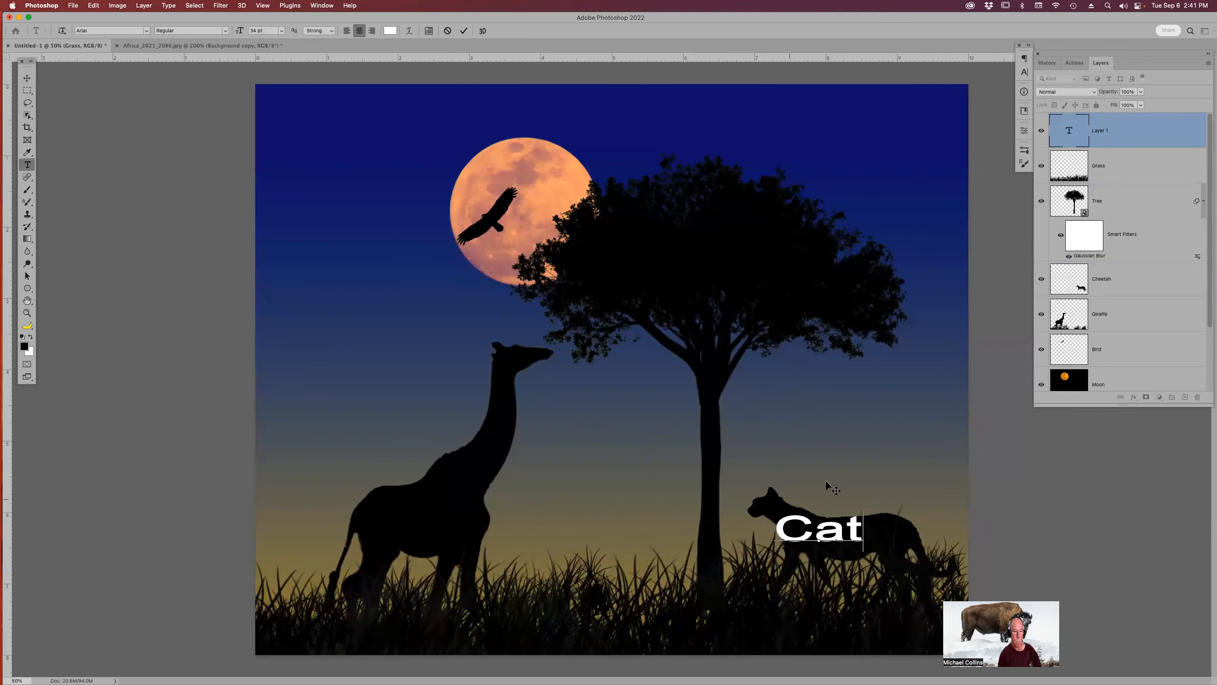
{"action": "key", "text": "super"}
{"action": "key", "text": "super+Return"}
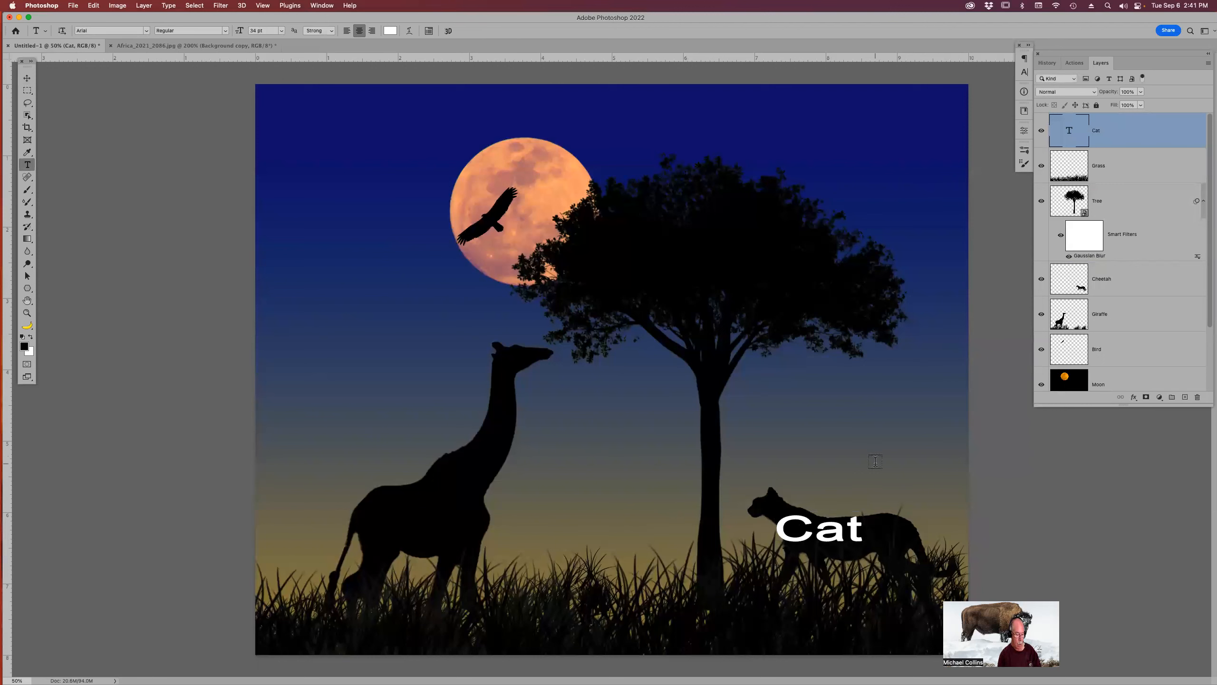
Scale the Cat text down slightly and commit.
{"action": "key", "text": "super+t"}
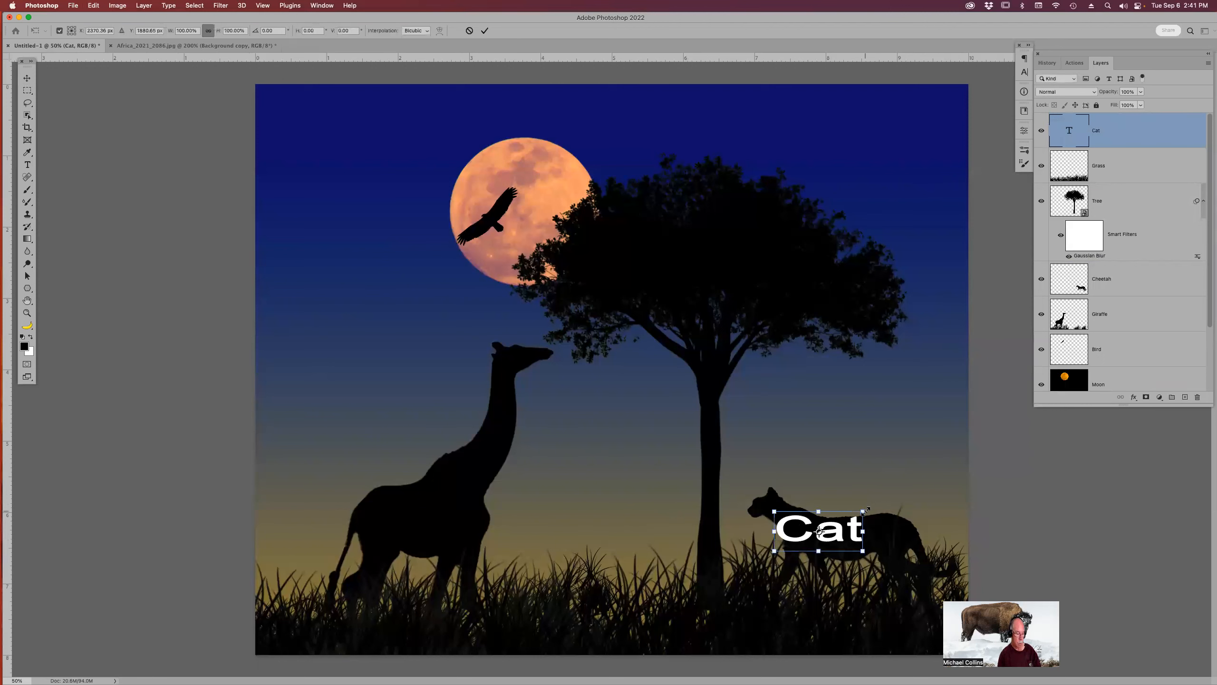
{"action": "left_click_drag", "start_coordinate": [865, 509], "coordinate": [845, 523]}
{"action": "key", "text": "Return"}
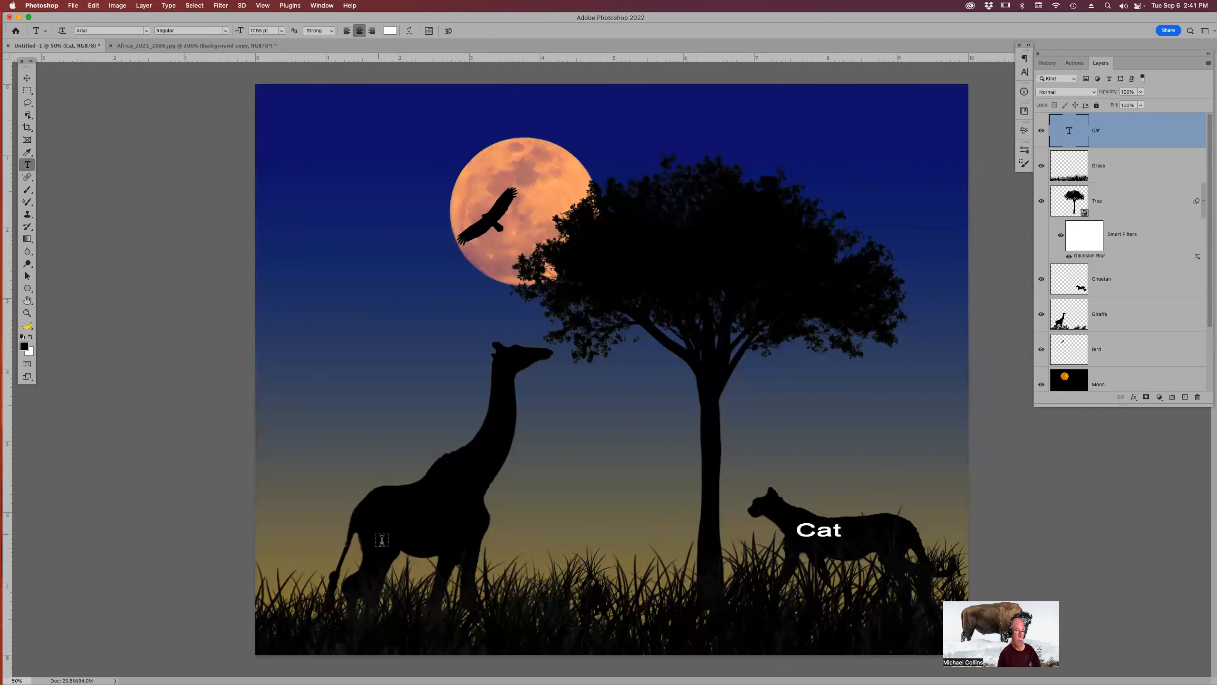
Add a text label reading G-Raffe over the giraffe's body.
{"action": "left_click", "coordinate": [394, 523]}
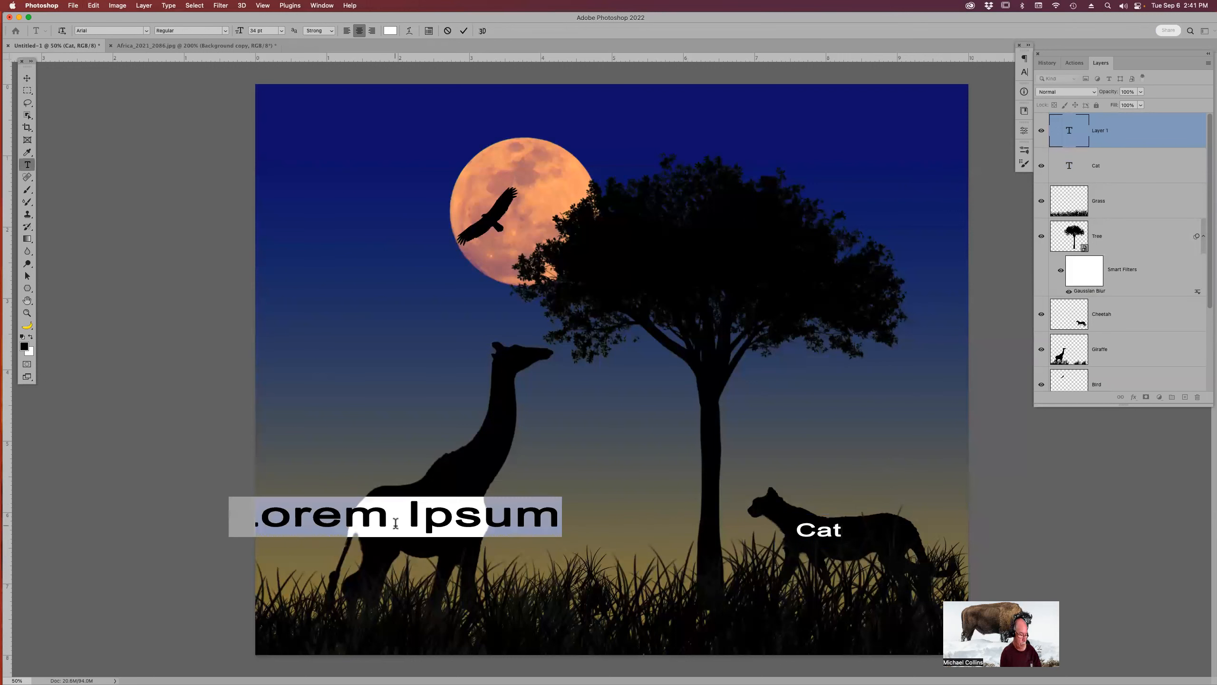
{"action": "type", "text": "G"}
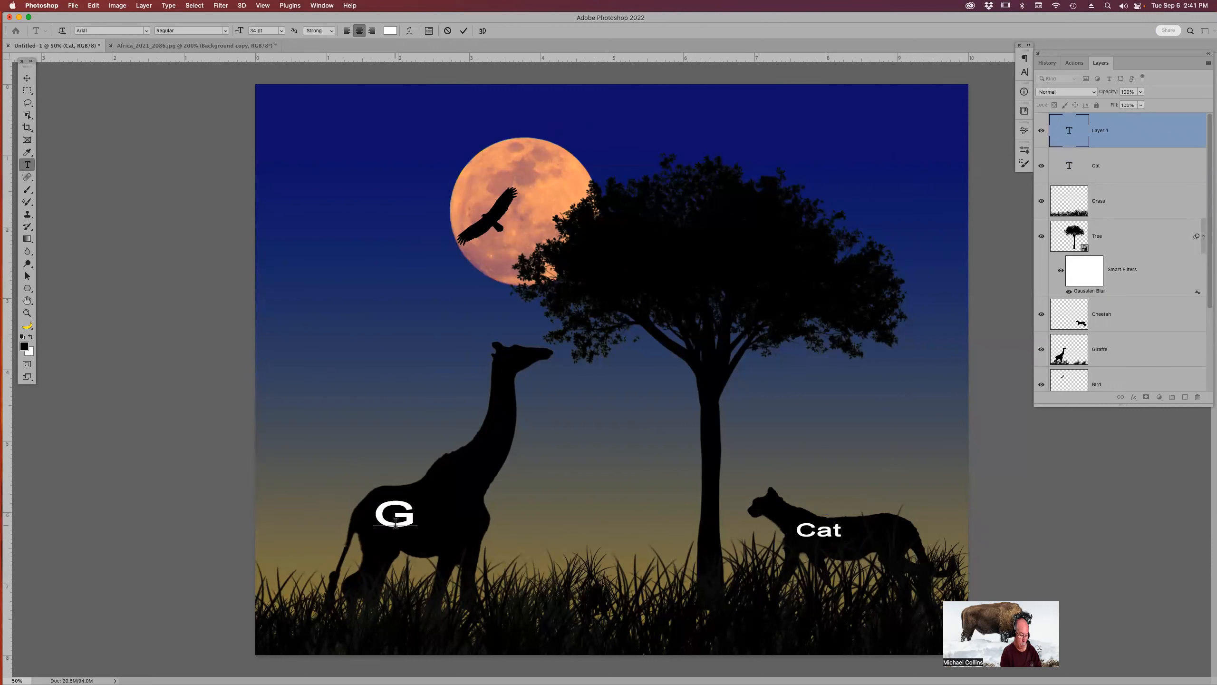
{"action": "type", "text": "-Raffe"}
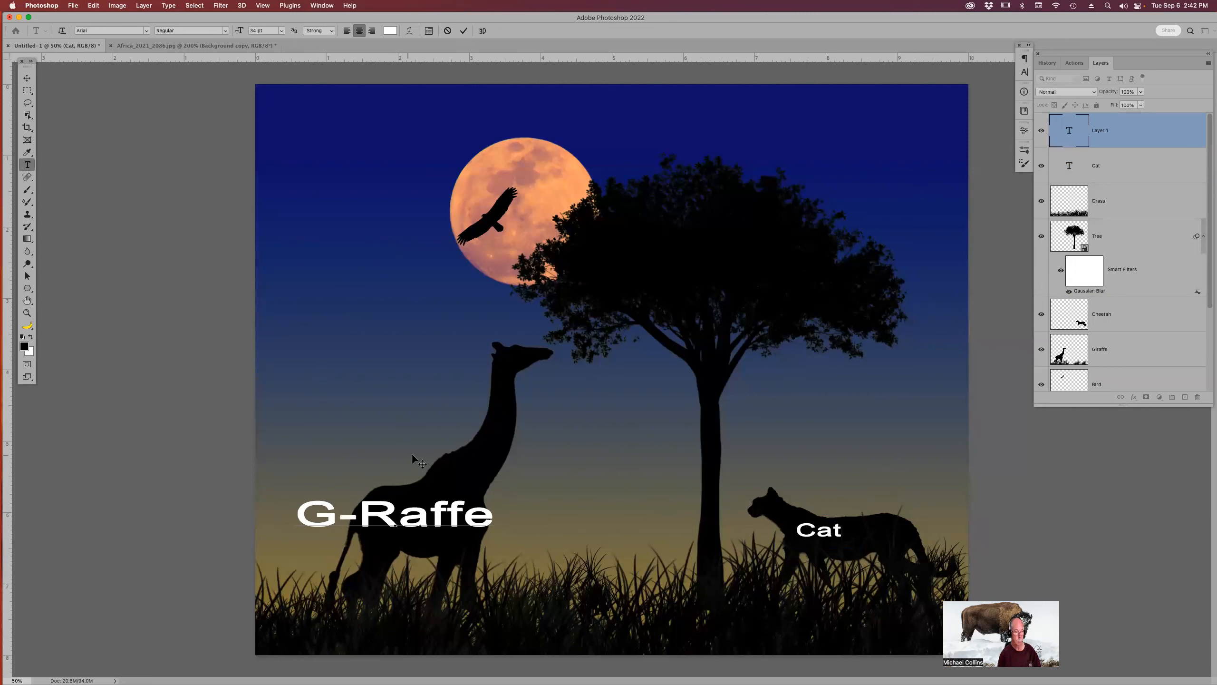
{"action": "left_click", "coordinate": [428, 465]}
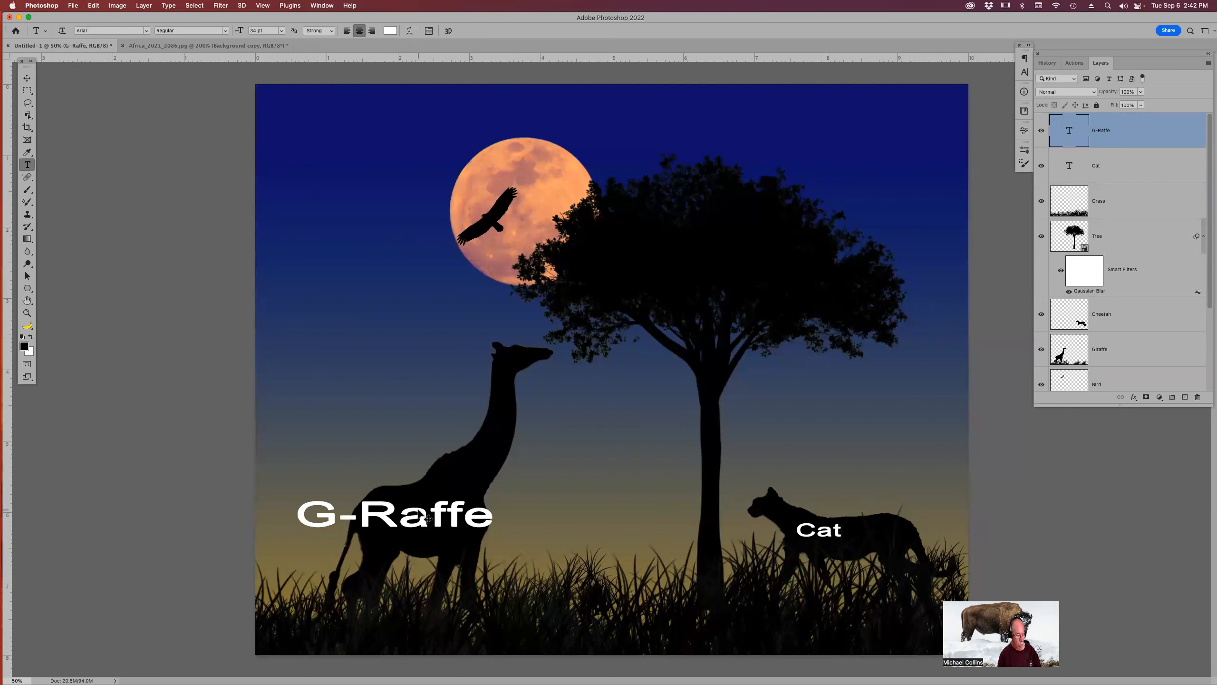
Scale the G-Raffe text down with Free Transform and commit.
{"action": "key", "text": "super+t"}
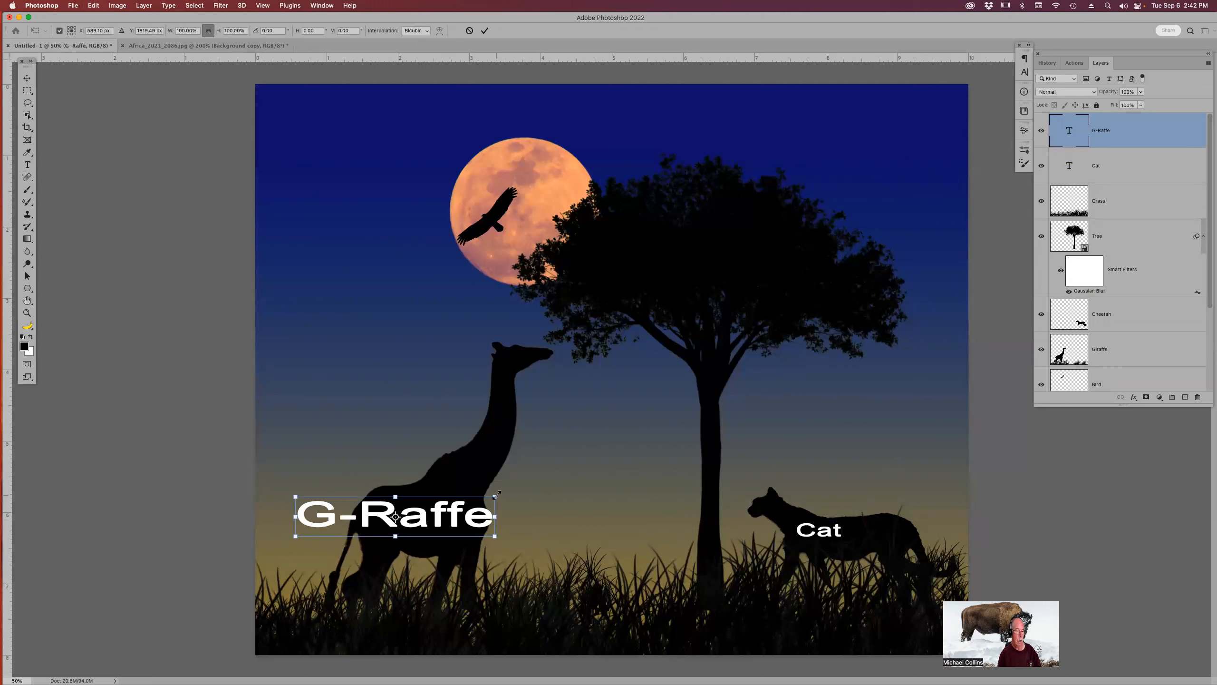
{"action": "left_click_drag", "start_coordinate": [496, 494], "coordinate": [454, 505]}
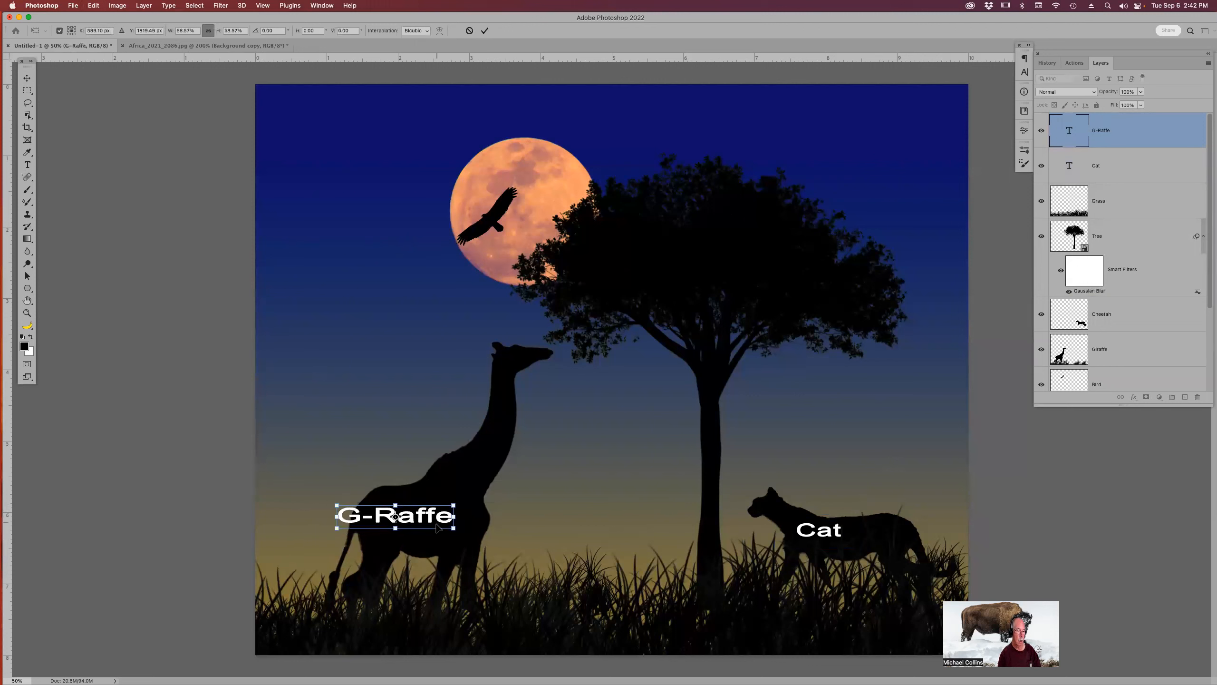
{"action": "key", "text": "Return"}
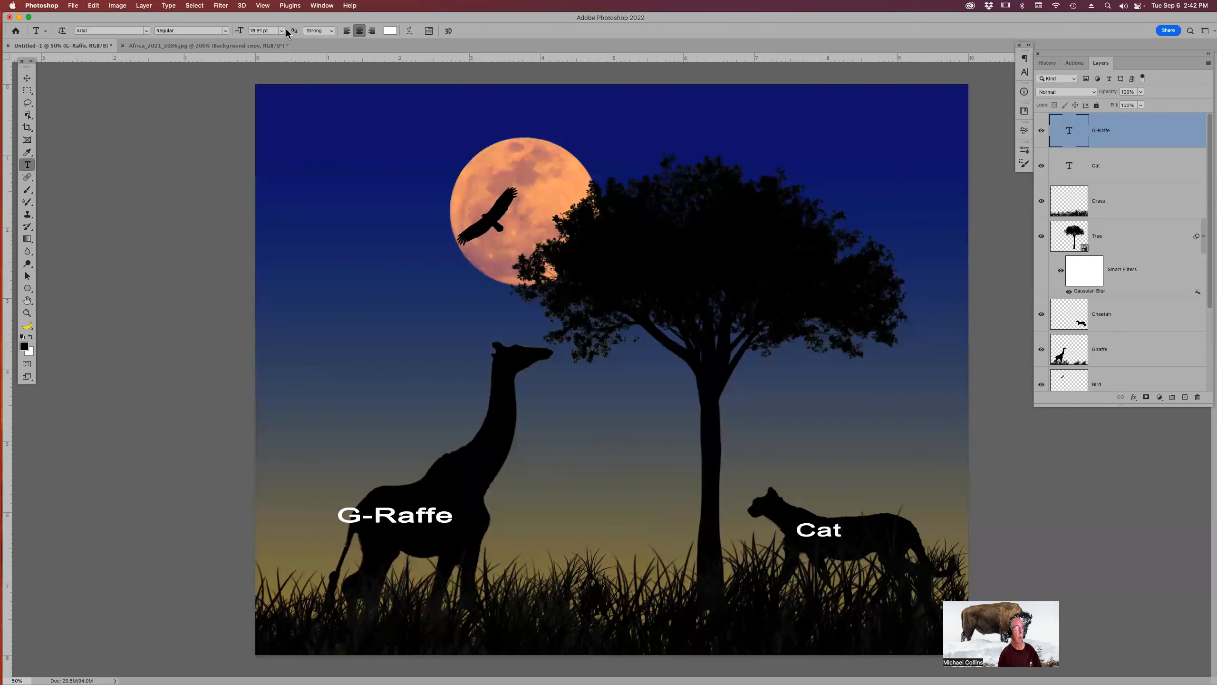
Set the G-Raffe text size to 14 pt.
{"action": "left_click", "coordinate": [255, 31]}
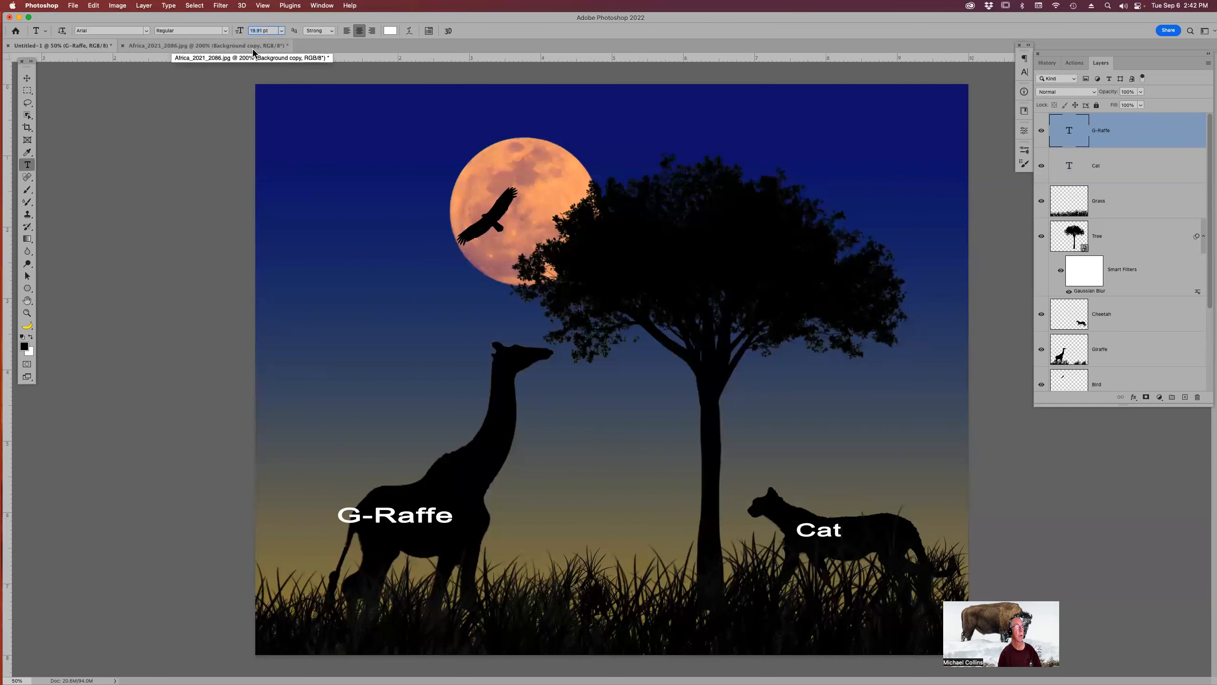
{"action": "type", "text": "4"}
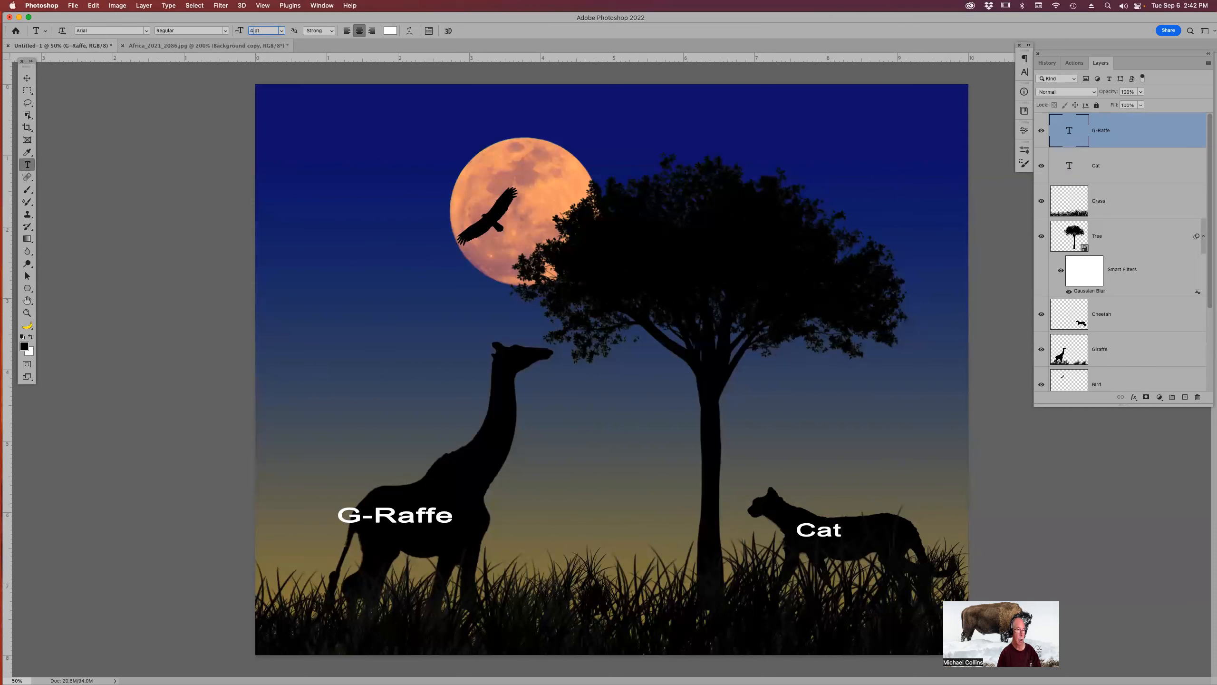
{"action": "key", "text": "Return"}
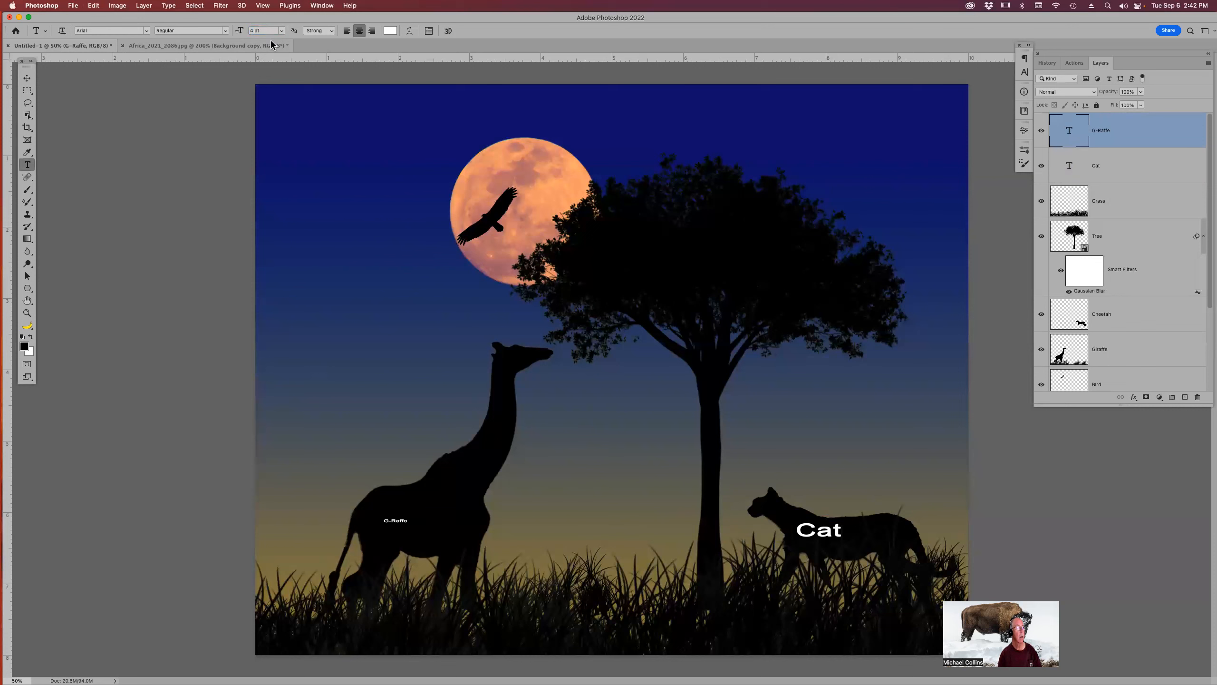
{"action": "left_click", "coordinate": [250, 31]}
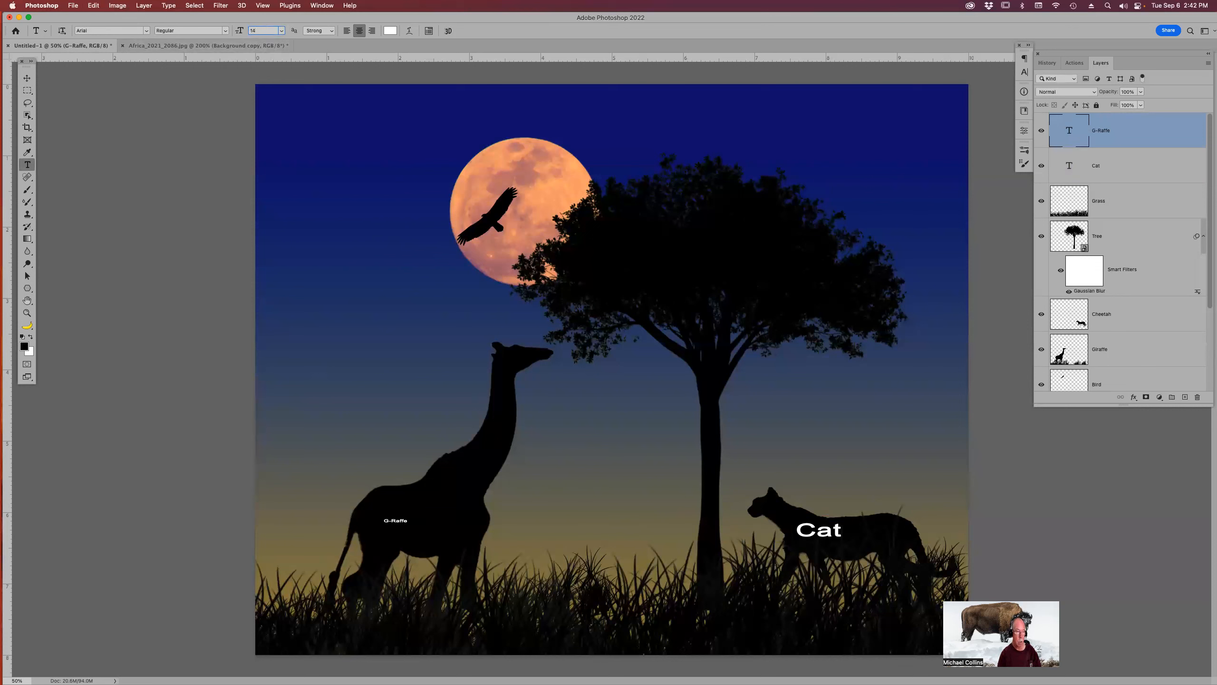
{"action": "key", "text": "Return"}
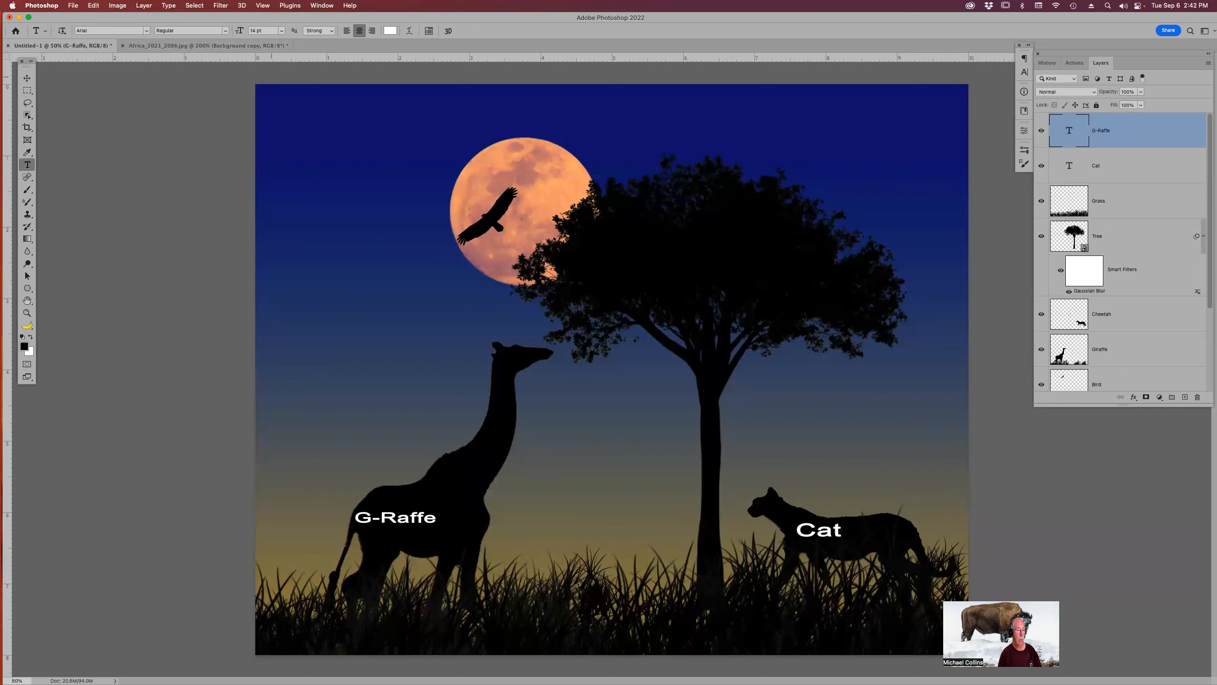
Move the G-Raffe label slightly right over the giraffe's body.
{"action": "key", "text": "v"}
{"action": "left_click_drag", "start_coordinate": [371, 357], "coordinate": [393, 359]}
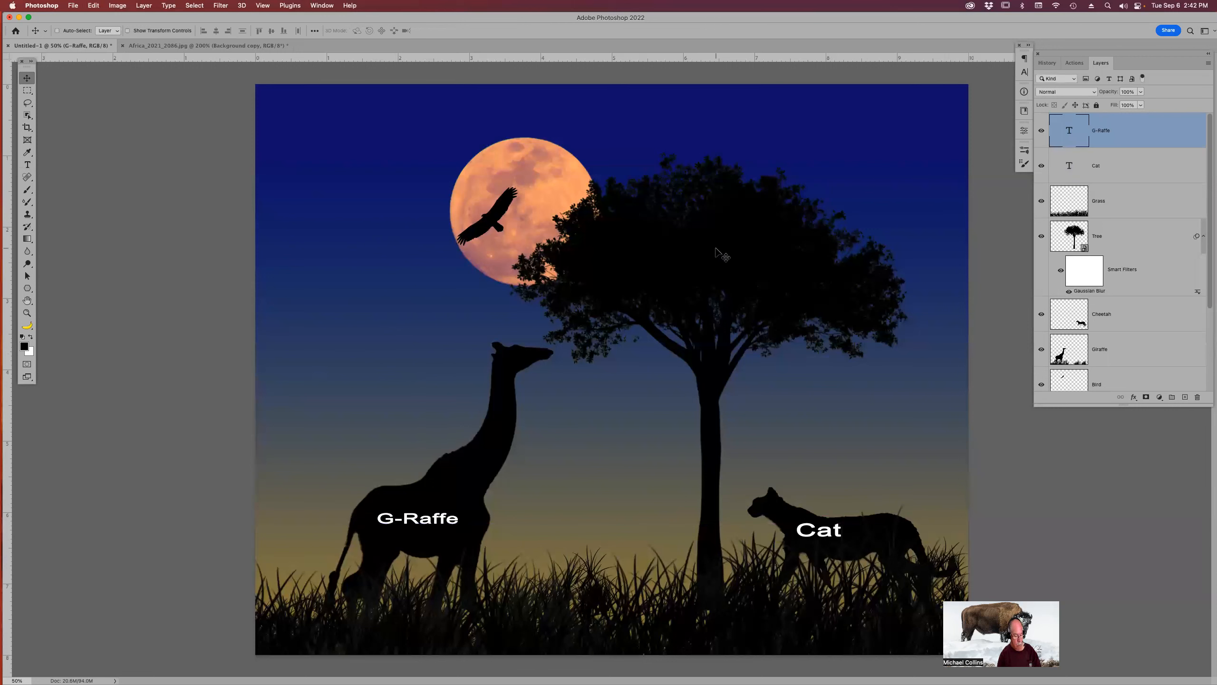
{"action": "key", "text": "t"}
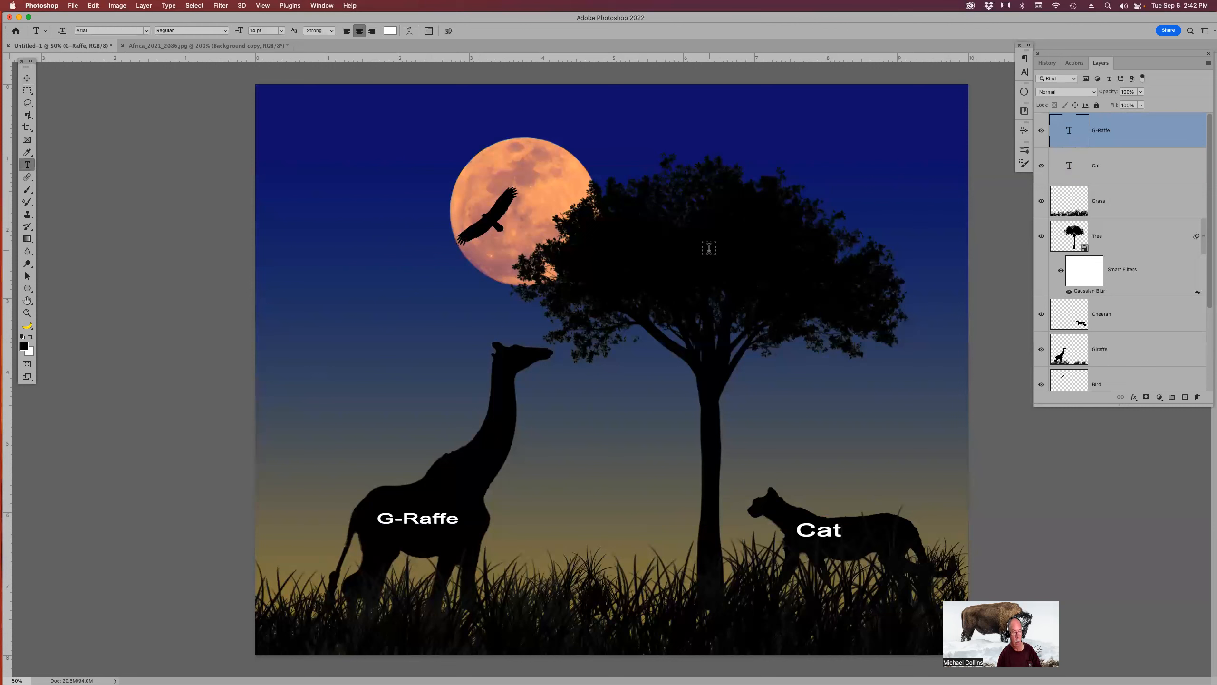
Add a text label reading Tree over the tree's canopy.
{"action": "left_click", "coordinate": [665, 241]}
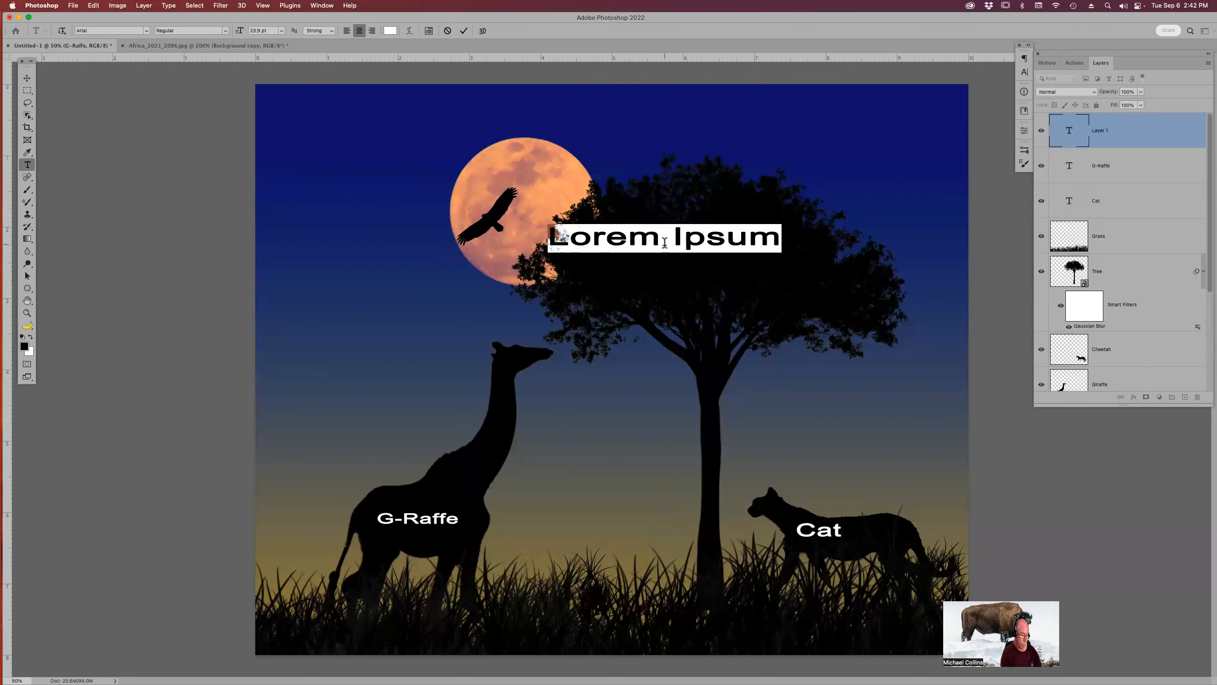
{"action": "type", "text": "Tree"}
{"action": "key", "text": "Escape"}
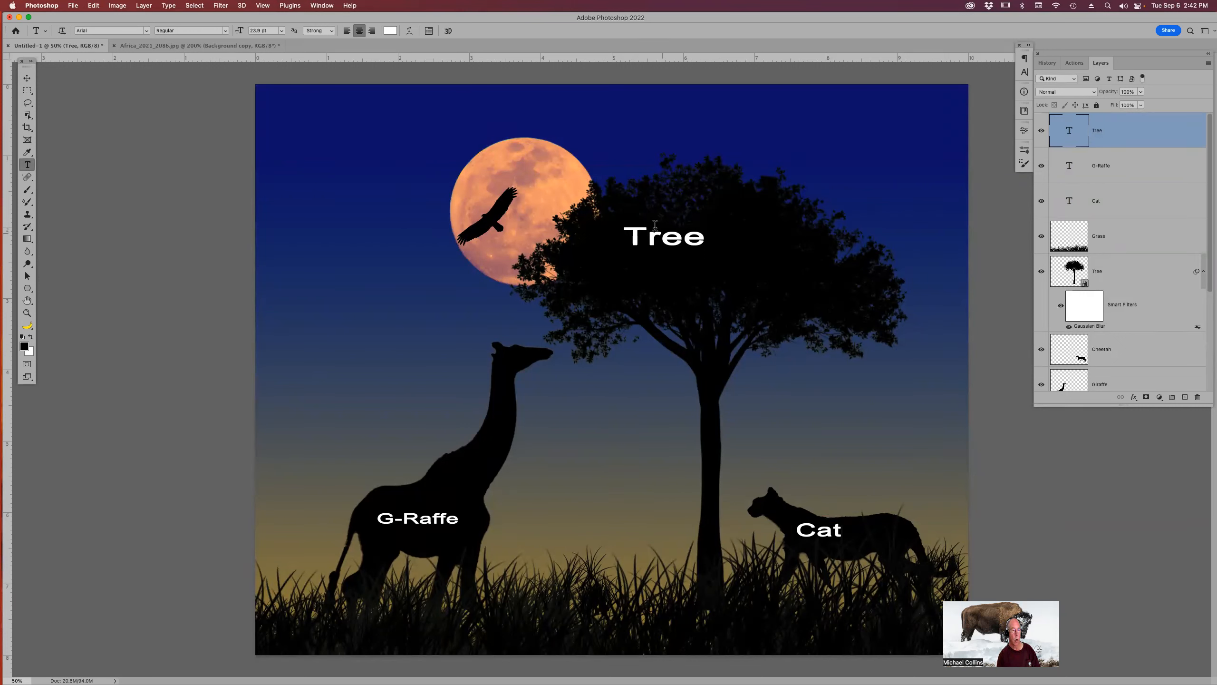
Recolour the Tree text orange by sampling the moon with the text colour picker.
{"action": "left_click", "coordinate": [390, 32]}
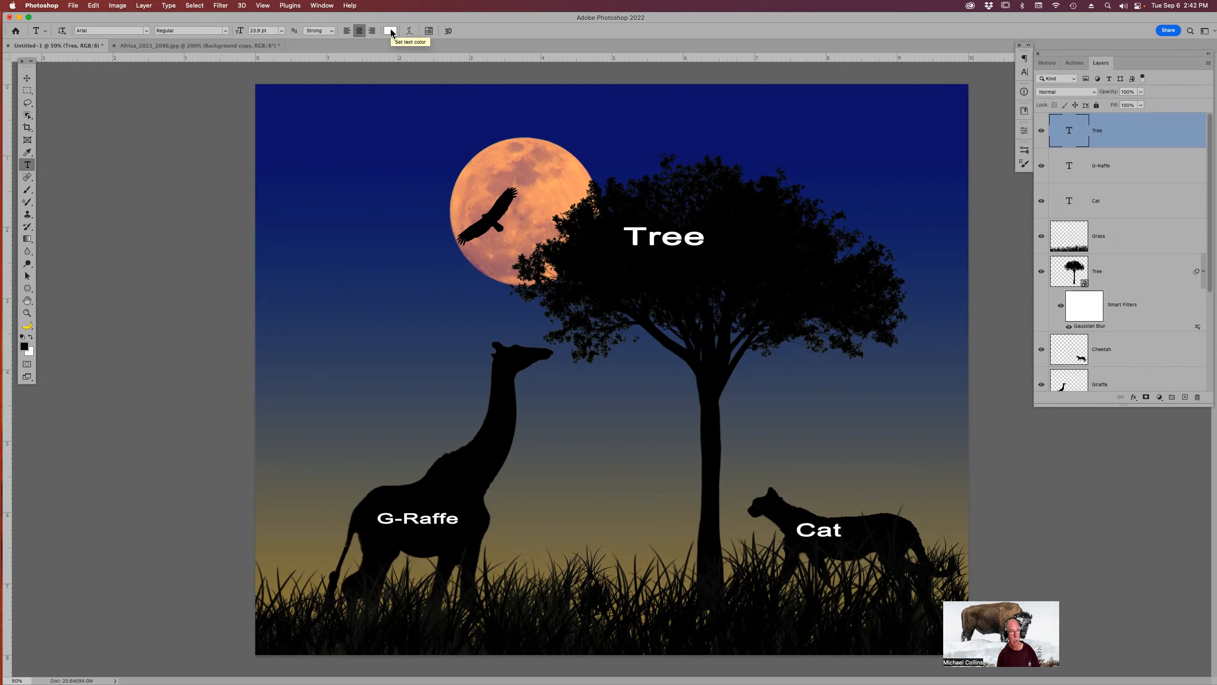
{"action": "left_click", "coordinate": [546, 176]}
{"action": "left_click", "coordinate": [711, 219]}
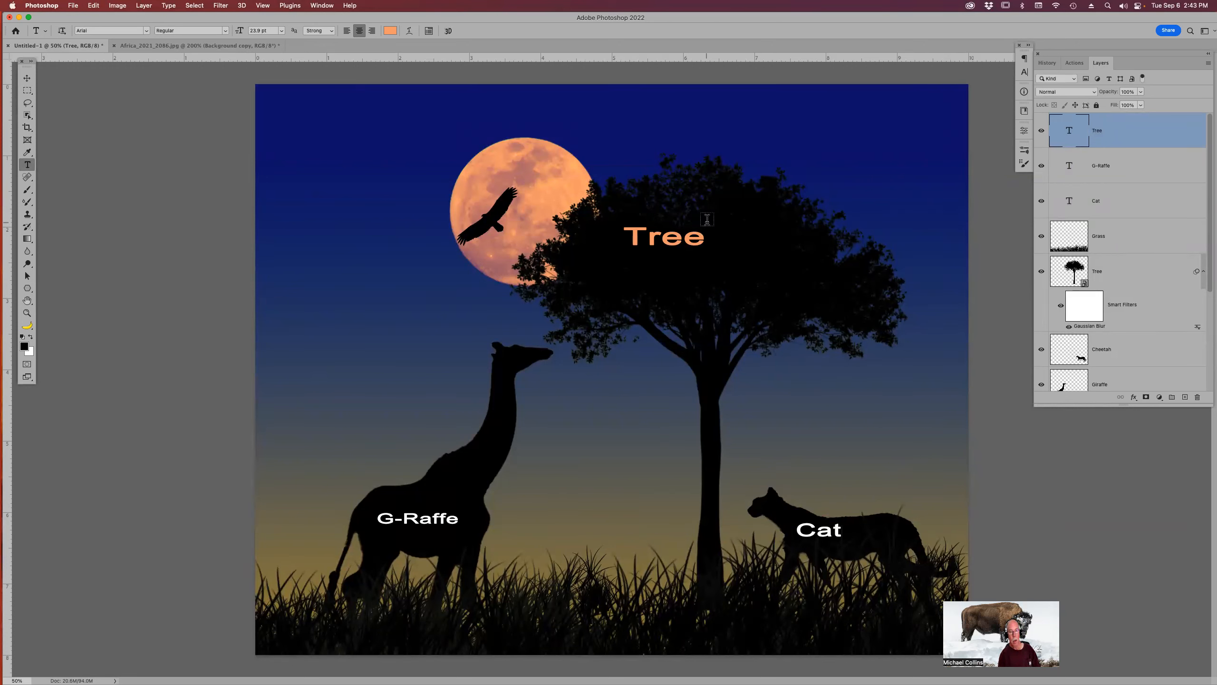
Select the Grass layer and pick a pink colour in the text colour picker.
{"action": "left_click", "coordinate": [1159, 245]}
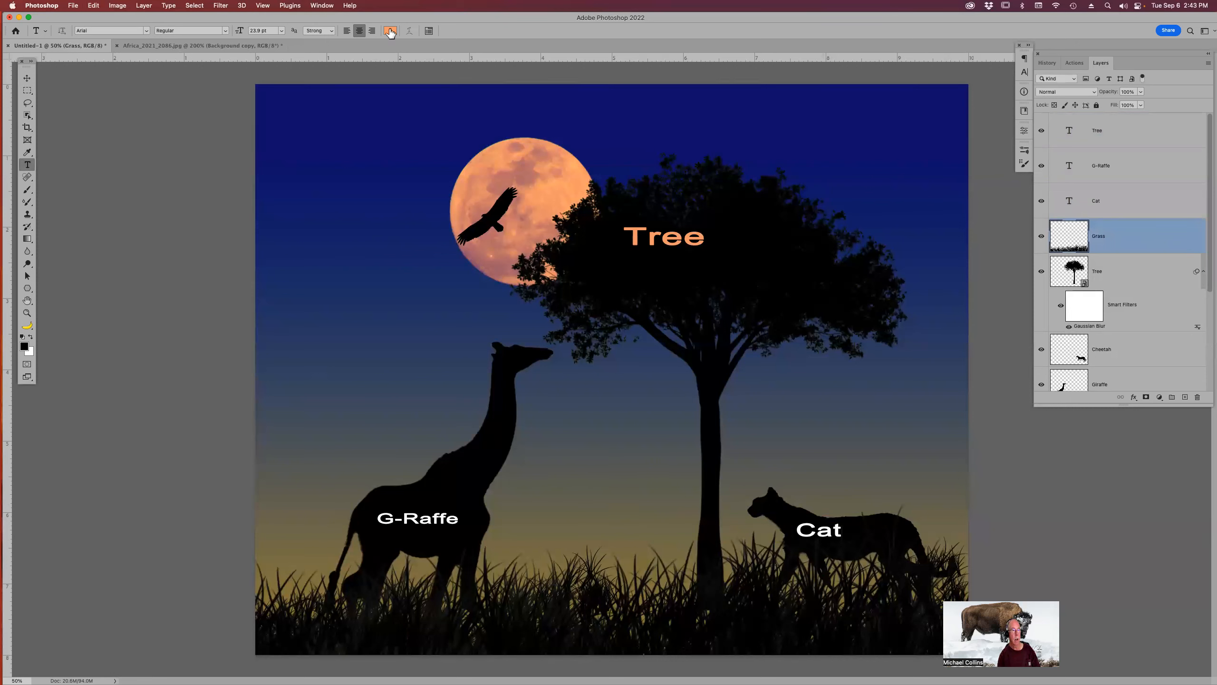
{"action": "left_click", "coordinate": [391, 30]}
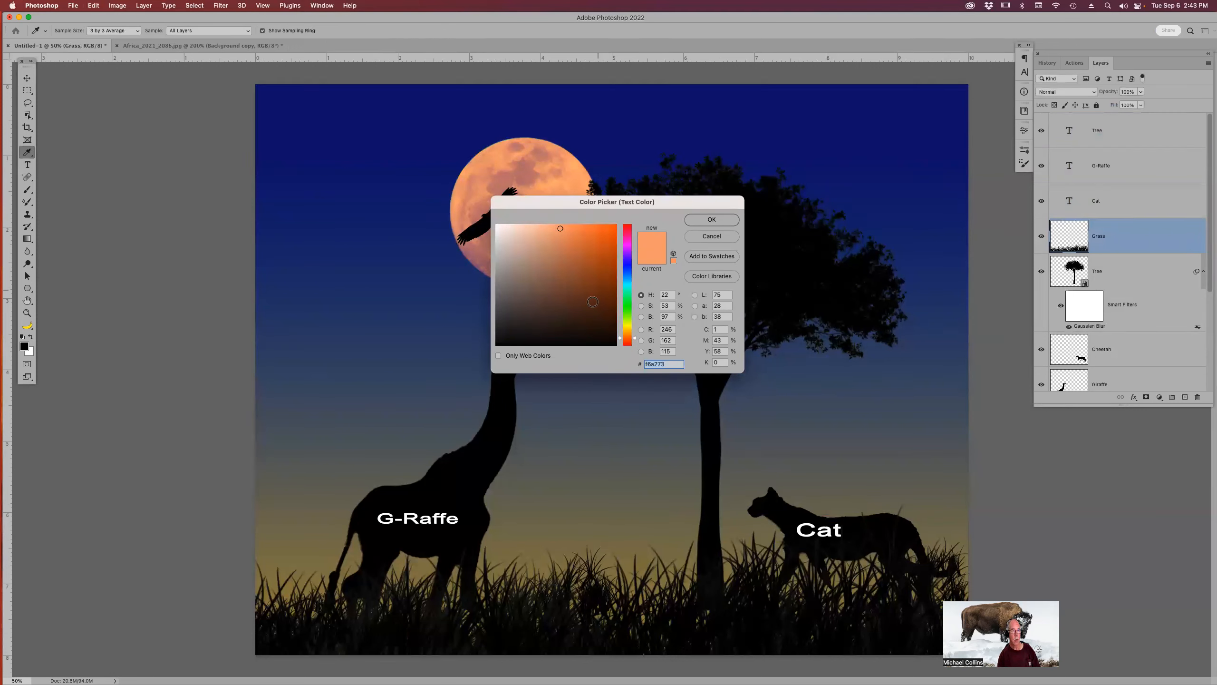
{"action": "left_click", "coordinate": [631, 242]}
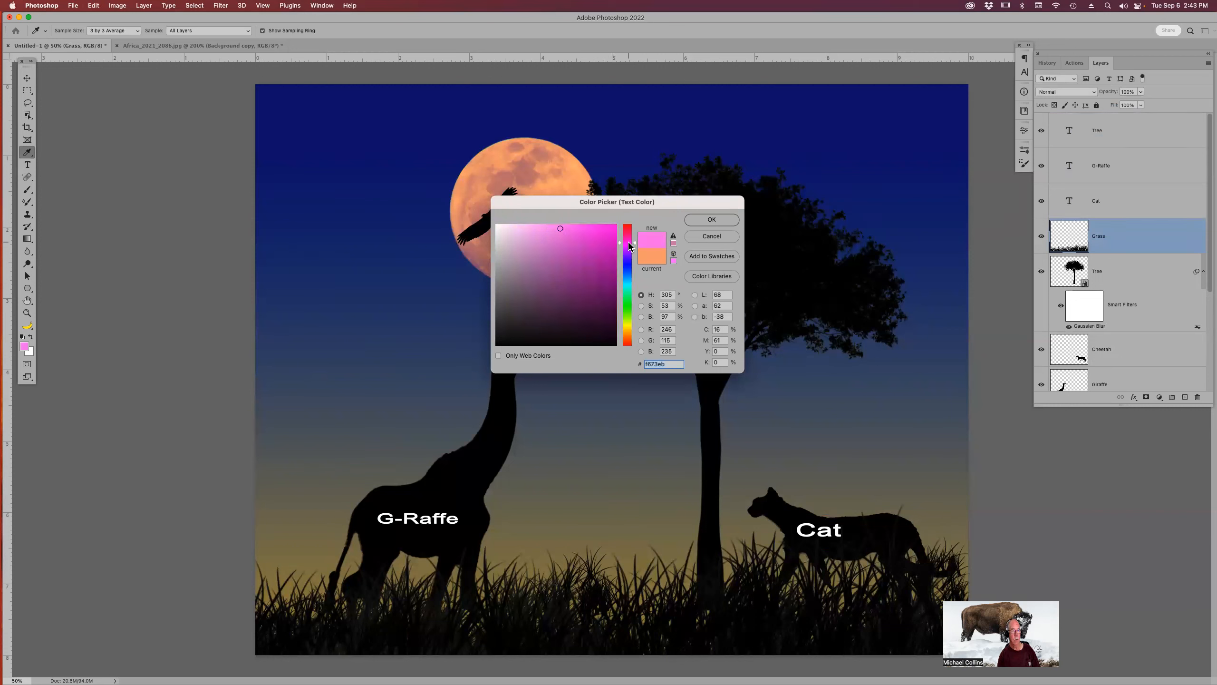
{"action": "left_click", "coordinate": [712, 221]}
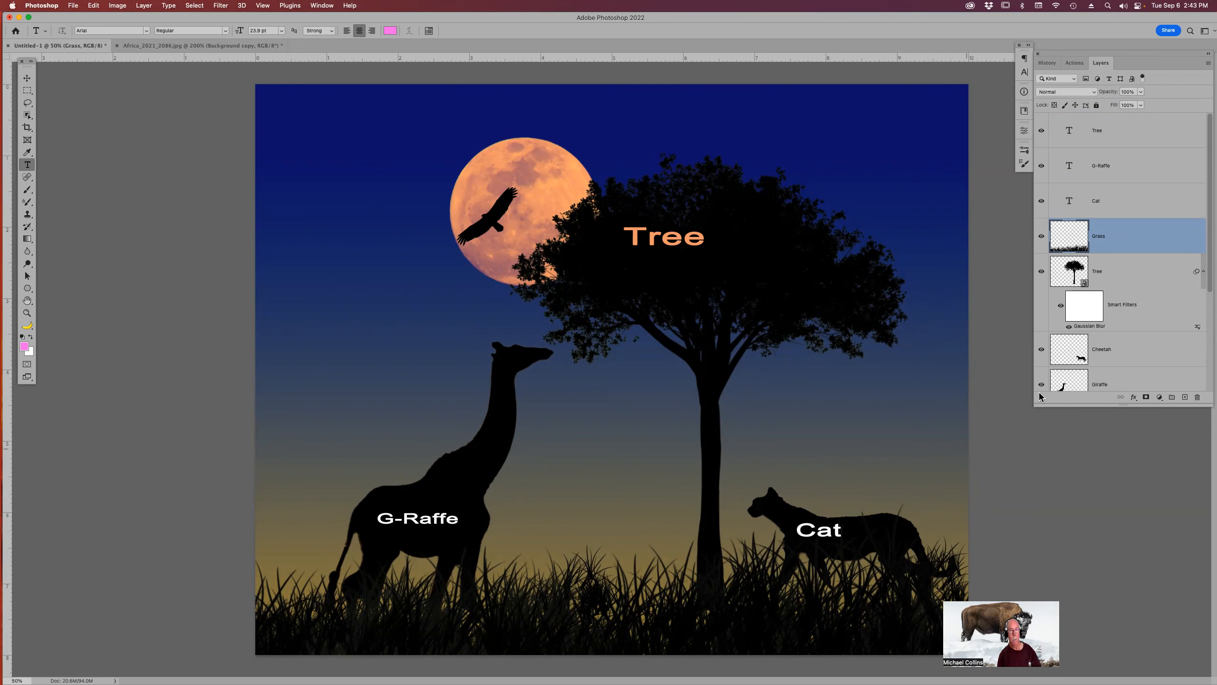
Reorder layers, moving the G-Raffe text below the Tree layer and the Grass layer above Cat.
{"action": "left_click_drag", "start_coordinate": [1117, 164], "coordinate": [1144, 327]}
{"action": "left_click_drag", "start_coordinate": [1138, 163], "coordinate": [1145, 216]}
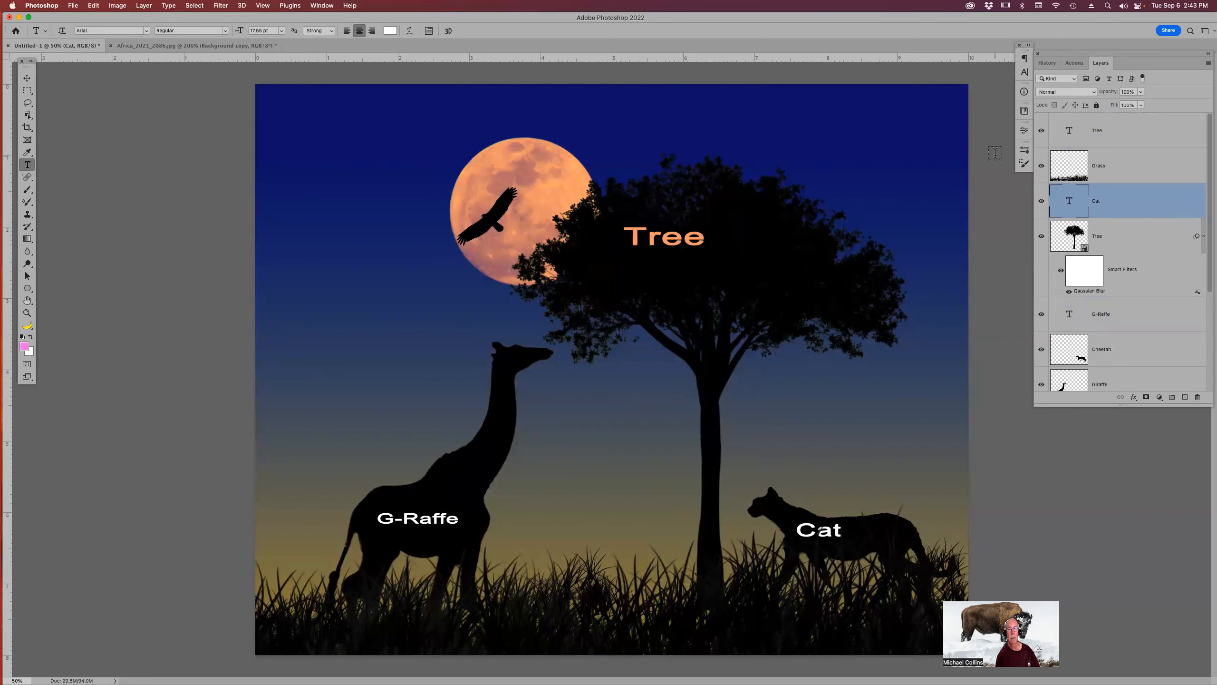
Filter the layers panel for adjustment layers and scroll through the layer list.
{"action": "left_click", "coordinate": [1098, 79]}
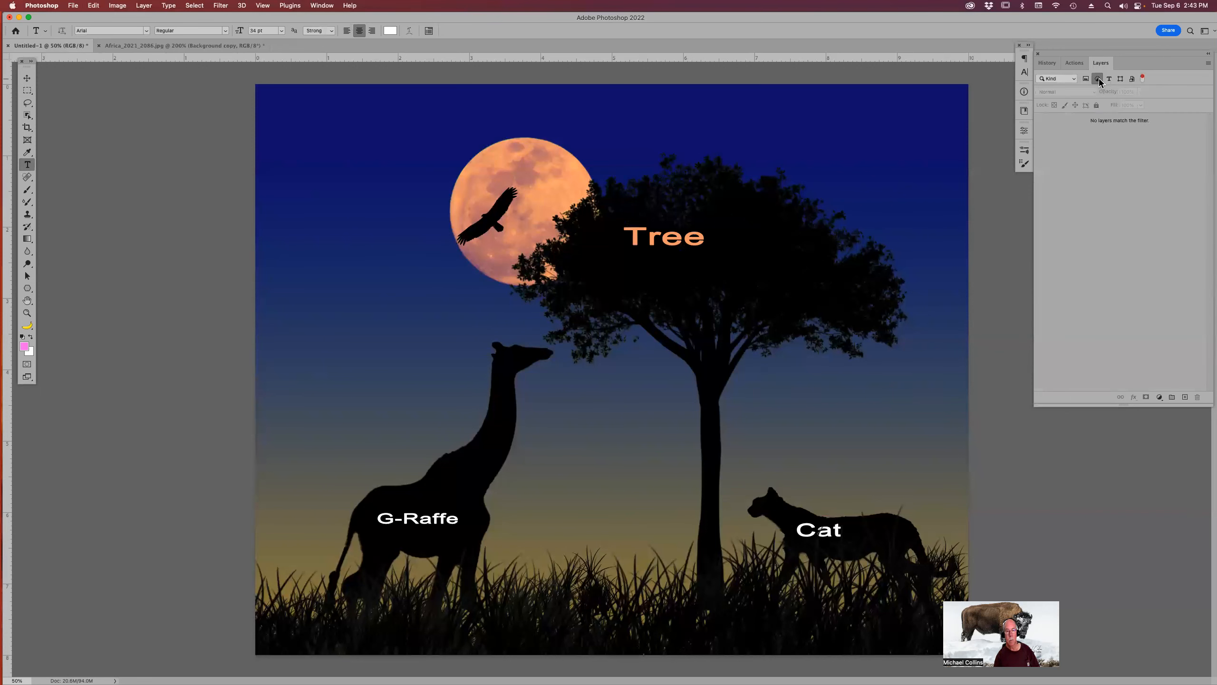
{"action": "left_click", "coordinate": [1097, 79]}
{"action": "scroll", "coordinate": [1136, 164], "scroll_direction": "down", "scroll_amount": 2}
{"action": "scroll", "coordinate": [1136, 163], "scroll_direction": "down", "scroll_amount": 3}
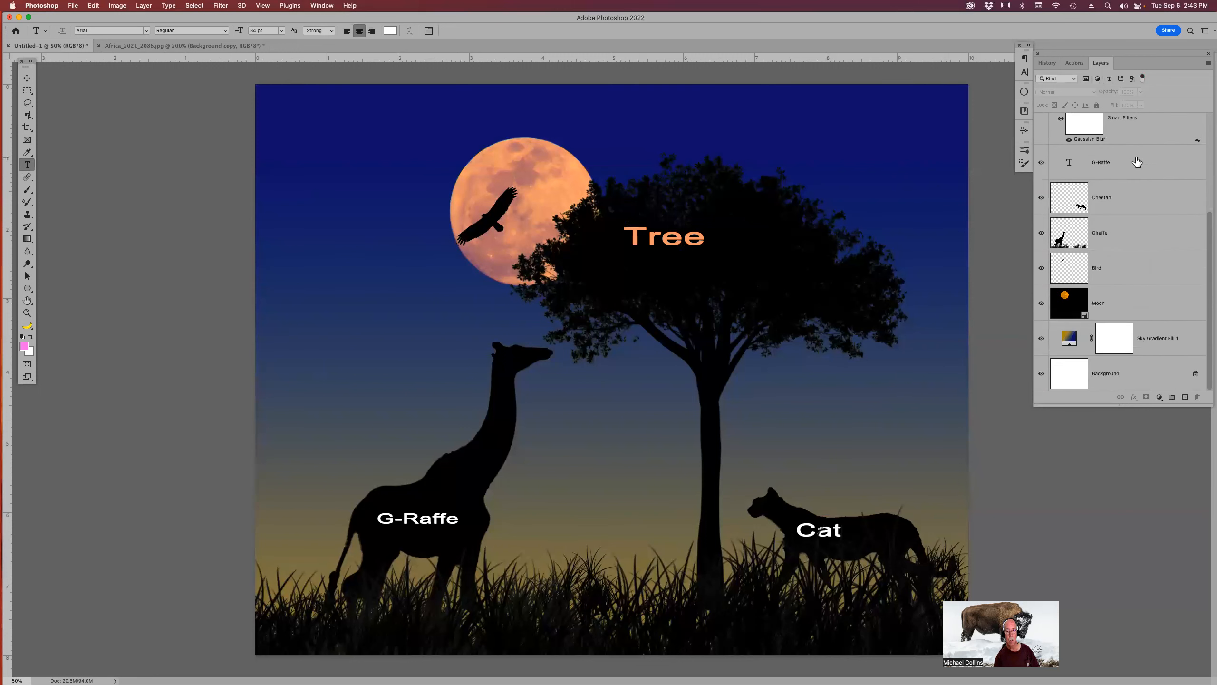
{"action": "scroll", "coordinate": [1136, 163], "scroll_direction": "up", "scroll_amount": 5}
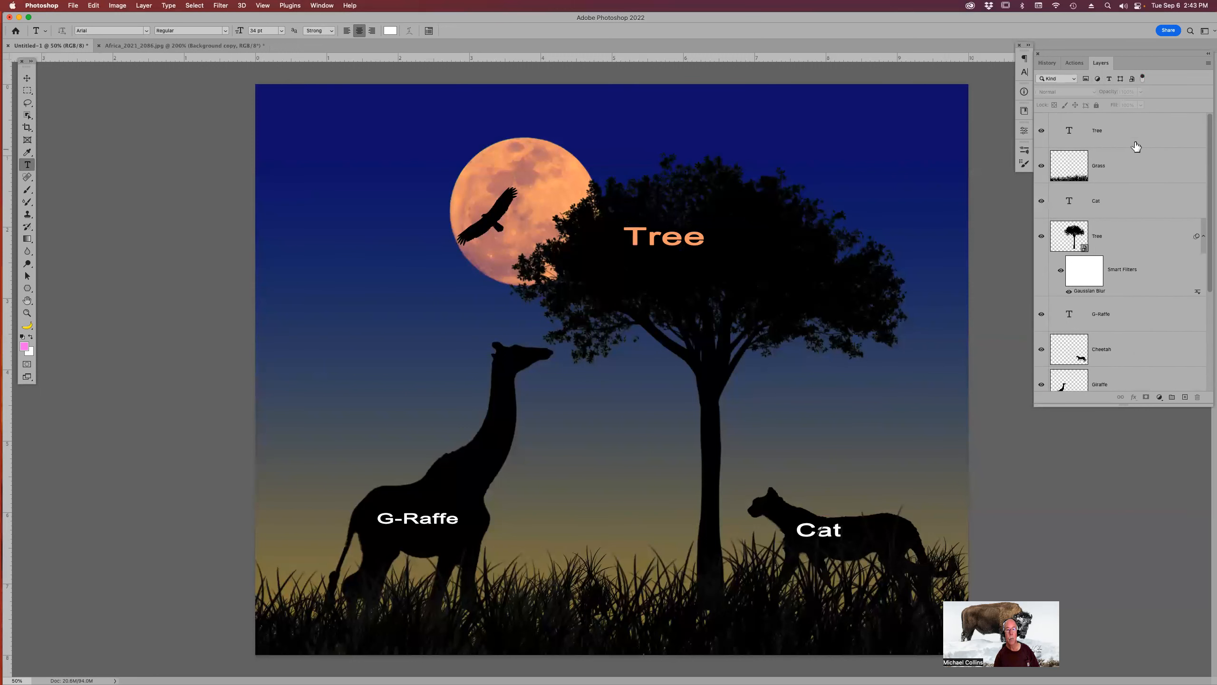
{"action": "scroll", "coordinate": [1107, 158], "scroll_direction": "down", "scroll_amount": 4}
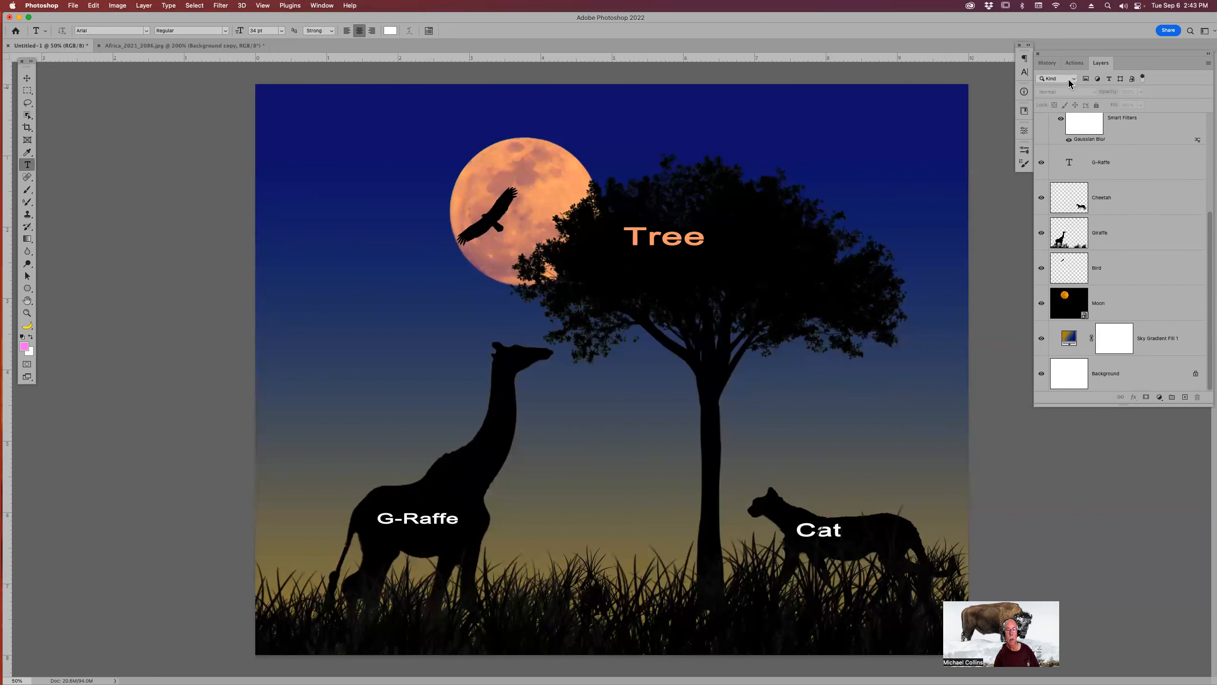
Filter the layers panel to show only type layers, then only pixel layers.
{"action": "left_click", "coordinate": [1109, 79]}
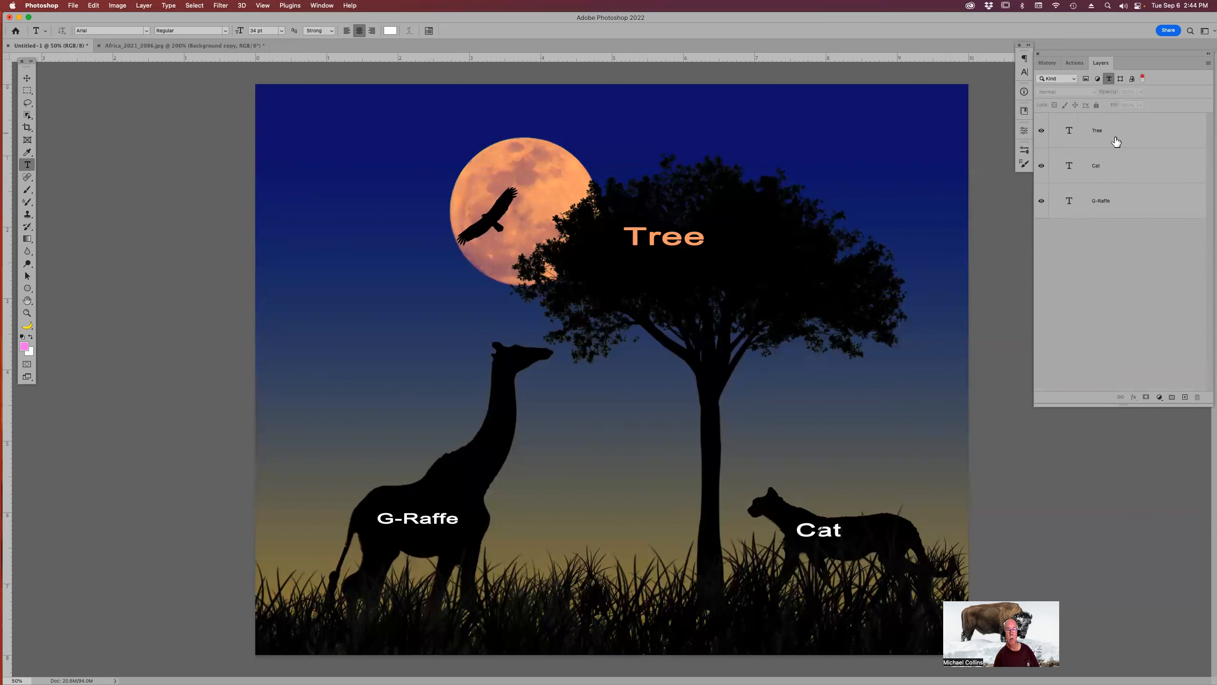
{"action": "left_click", "coordinate": [1098, 79]}
{"action": "left_click", "coordinate": [1110, 81]}
{"action": "left_click", "coordinate": [1086, 79]}
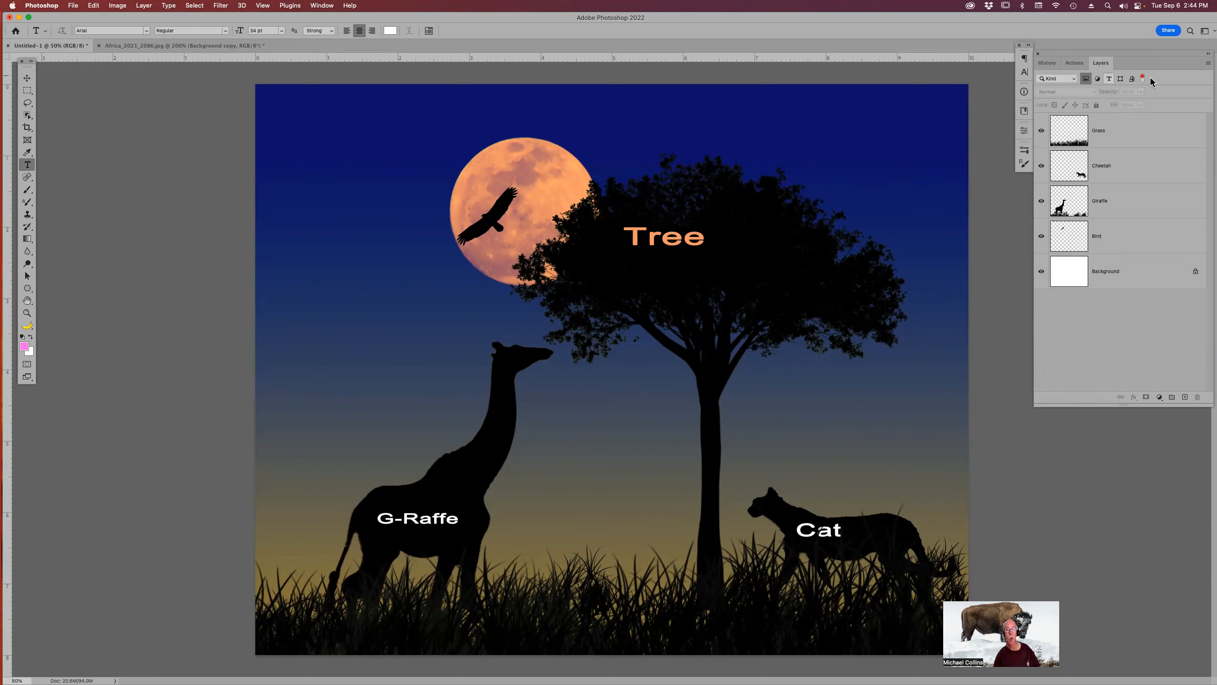
{"action": "left_click", "coordinate": [1087, 80]}
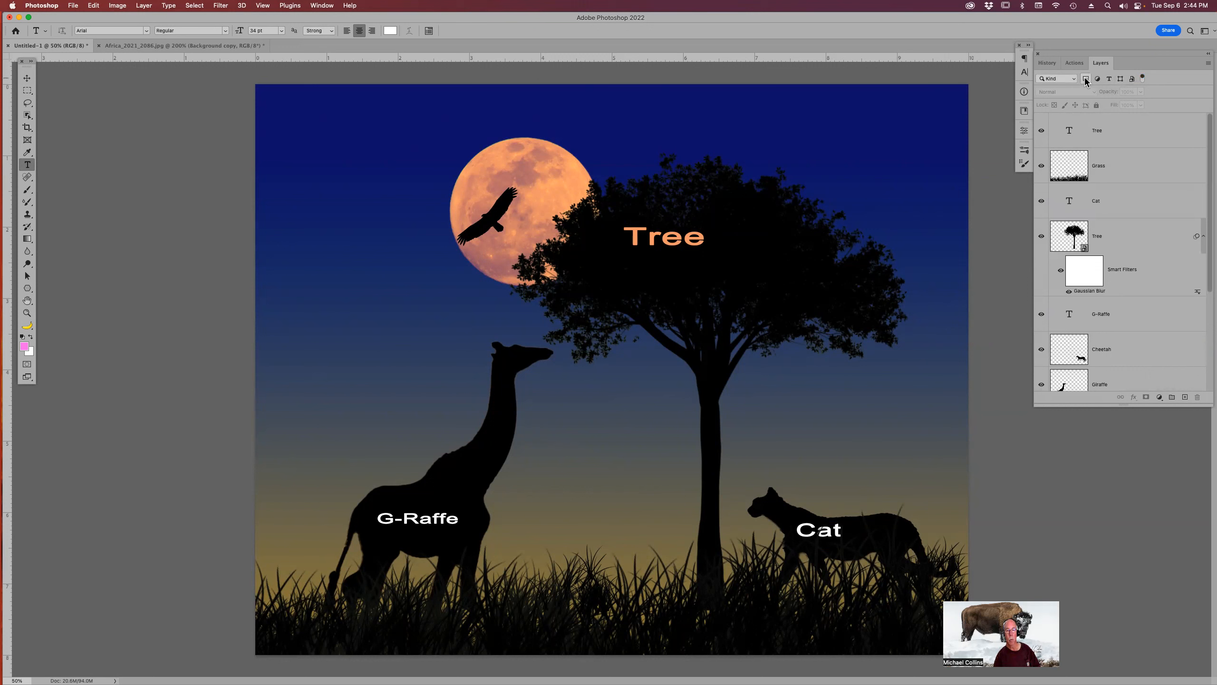
{"action": "left_click", "coordinate": [1087, 79]}
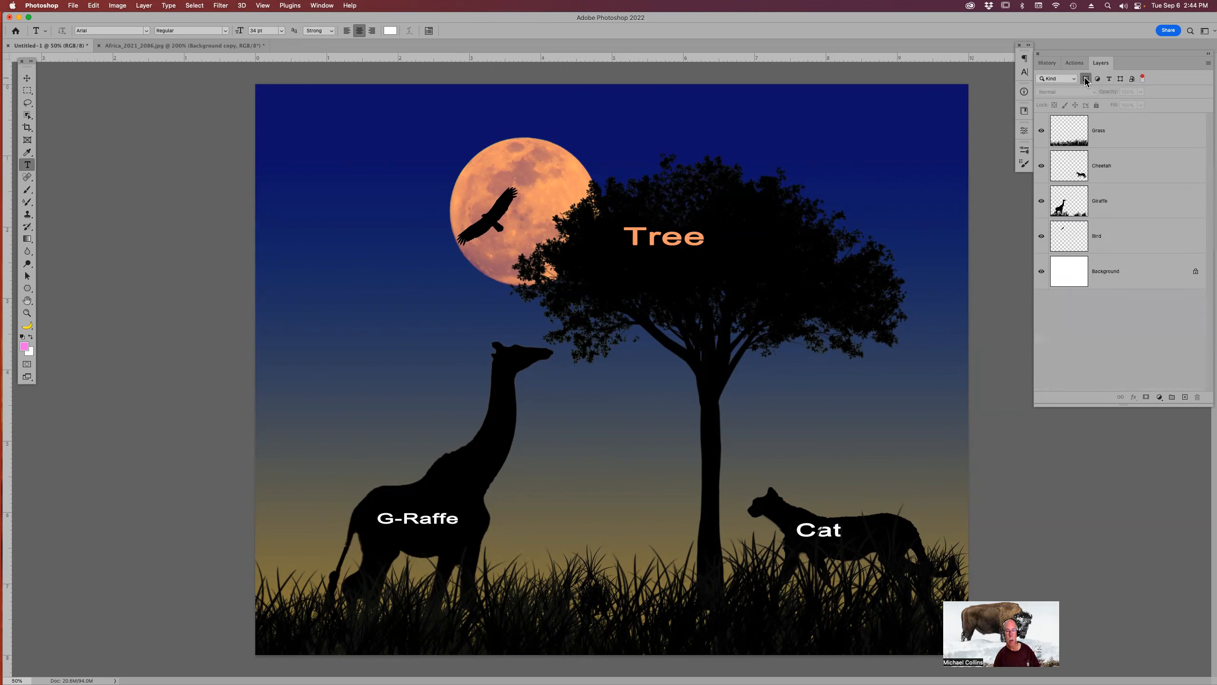
Select the Grass layer and nudge it slightly with the Move tool.
{"action": "left_click", "coordinate": [1127, 131]}
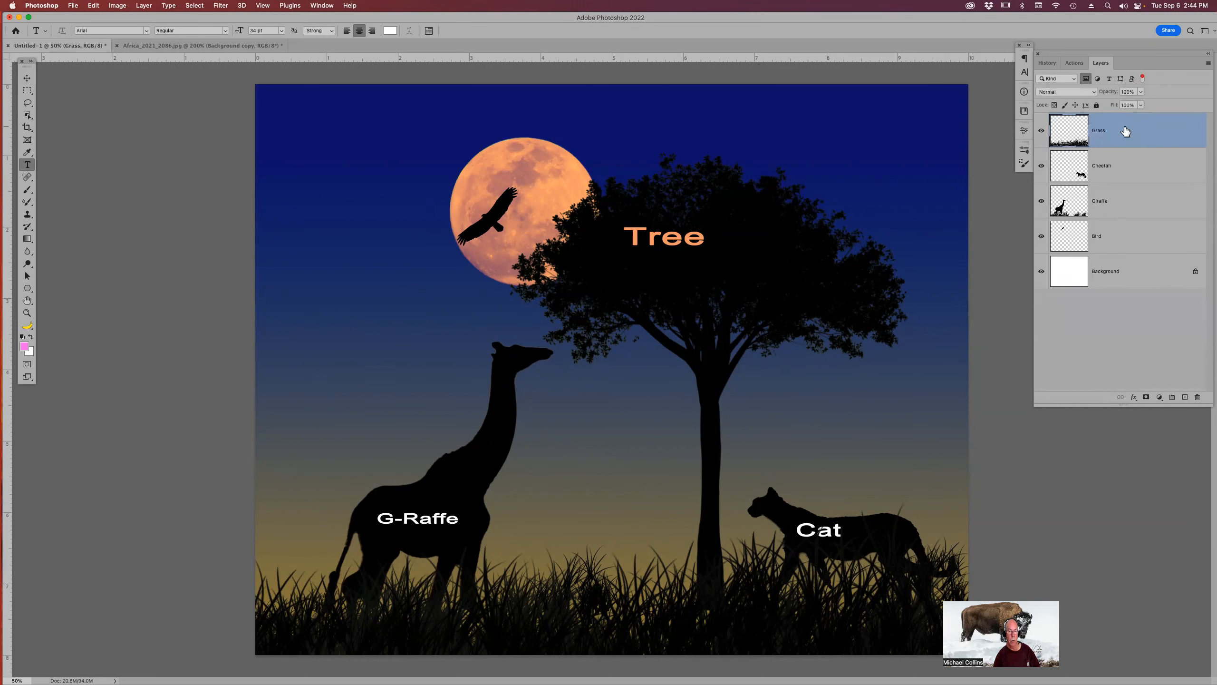
{"action": "left_click", "coordinate": [781, 251]}
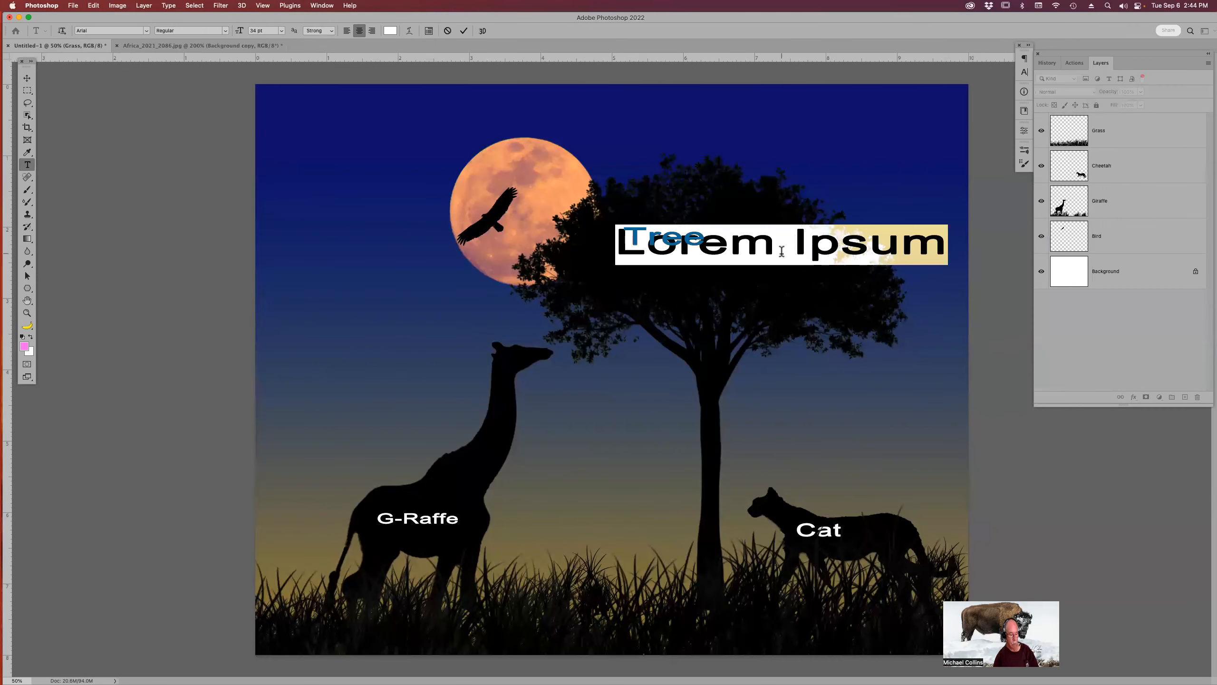
{"action": "key", "text": "Escape"}
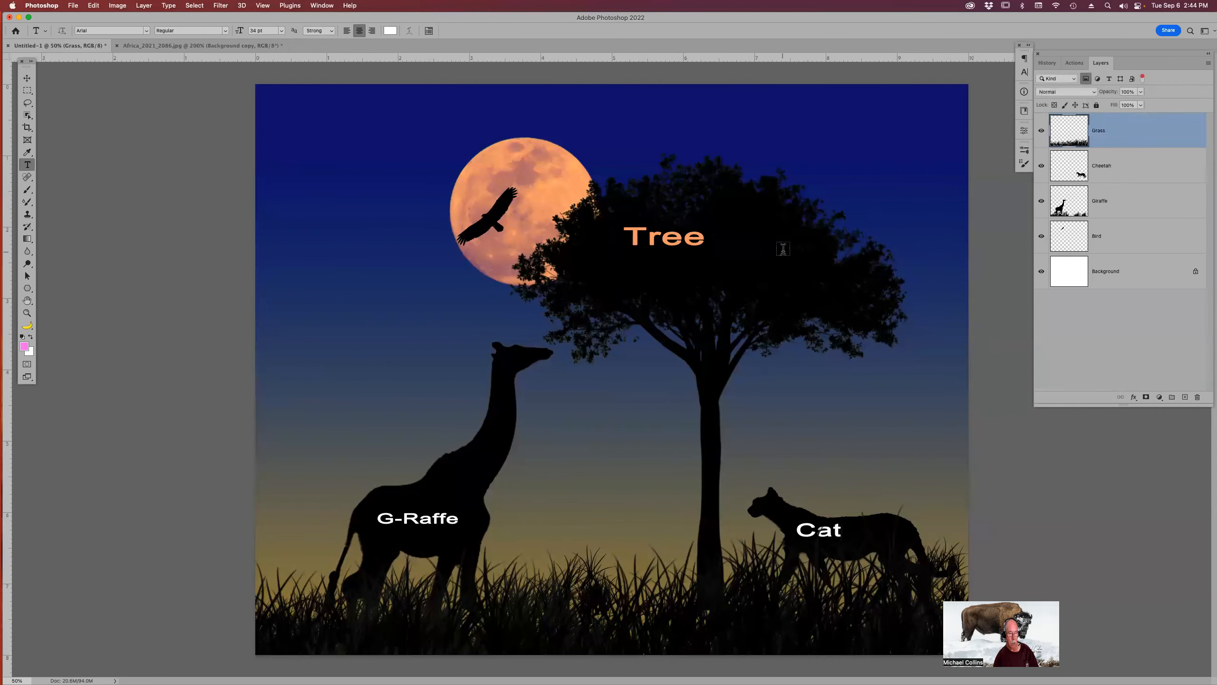
{"action": "key", "text": "v"}
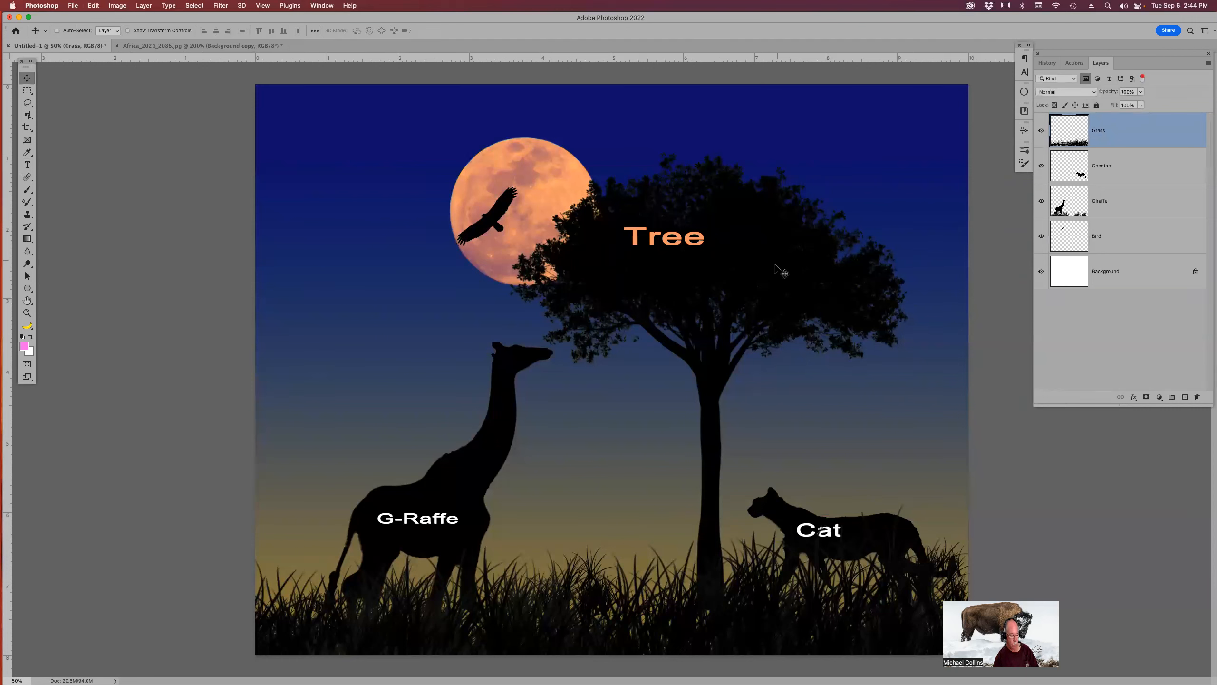
{"action": "mouse_move", "coordinate": [775, 266]}
{"action": "left_mouse_down"}
{"action": "mouse_move", "coordinate": [774, 278]}
{"action": "mouse_move", "coordinate": [780, 270]}
{"action": "left_mouse_up"}
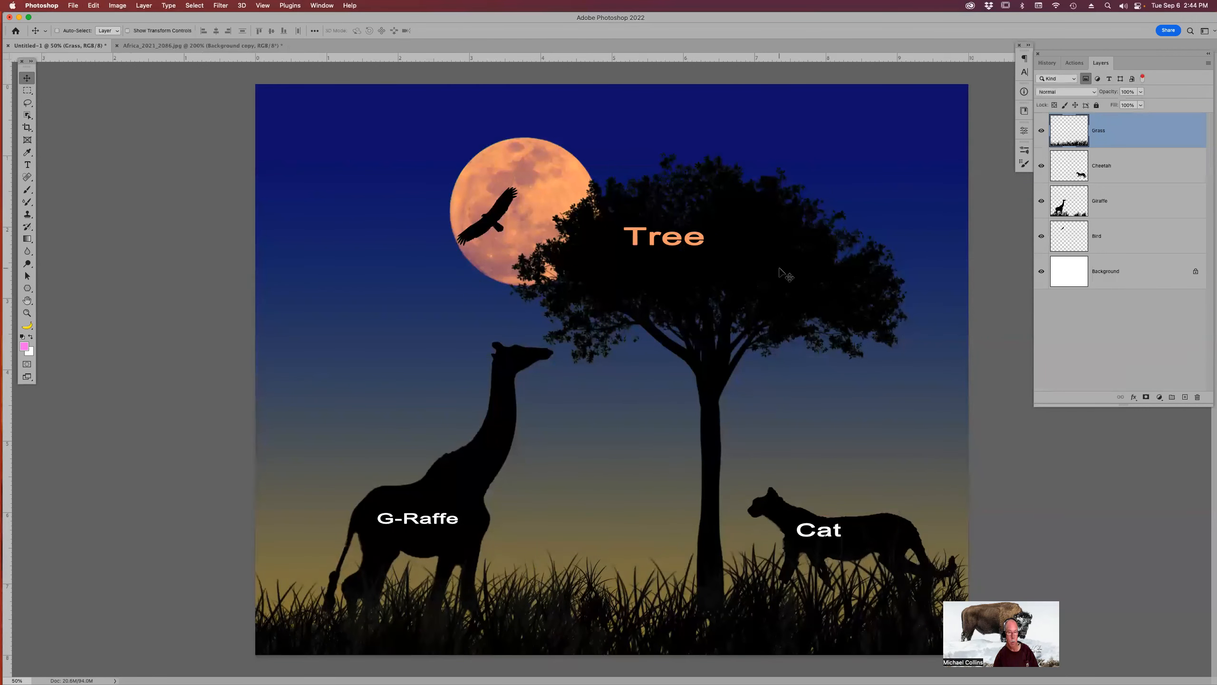
Filter the layers panel by adjustment, shape and smart object kinds, selecting the Sky Gradient Fill 1 layer.
{"action": "left_click", "coordinate": [1098, 78]}
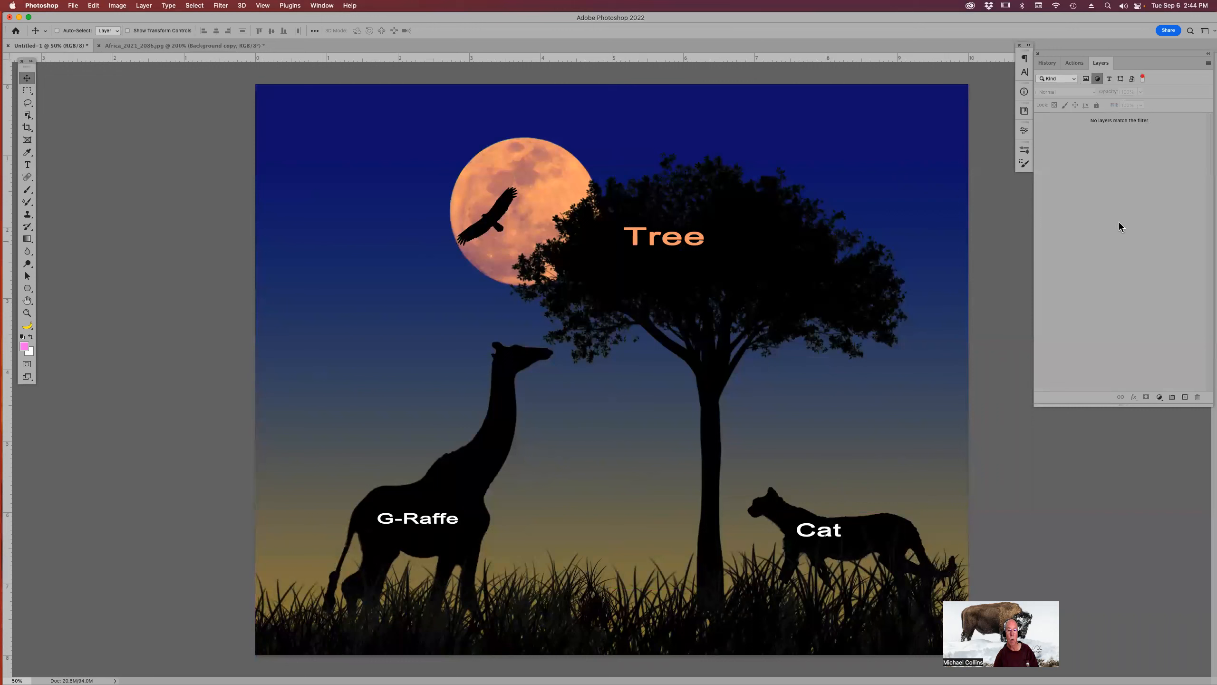
{"action": "left_click", "coordinate": [1099, 79]}
{"action": "scroll", "coordinate": [1144, 330], "scroll_direction": "down", "scroll_amount": 5}
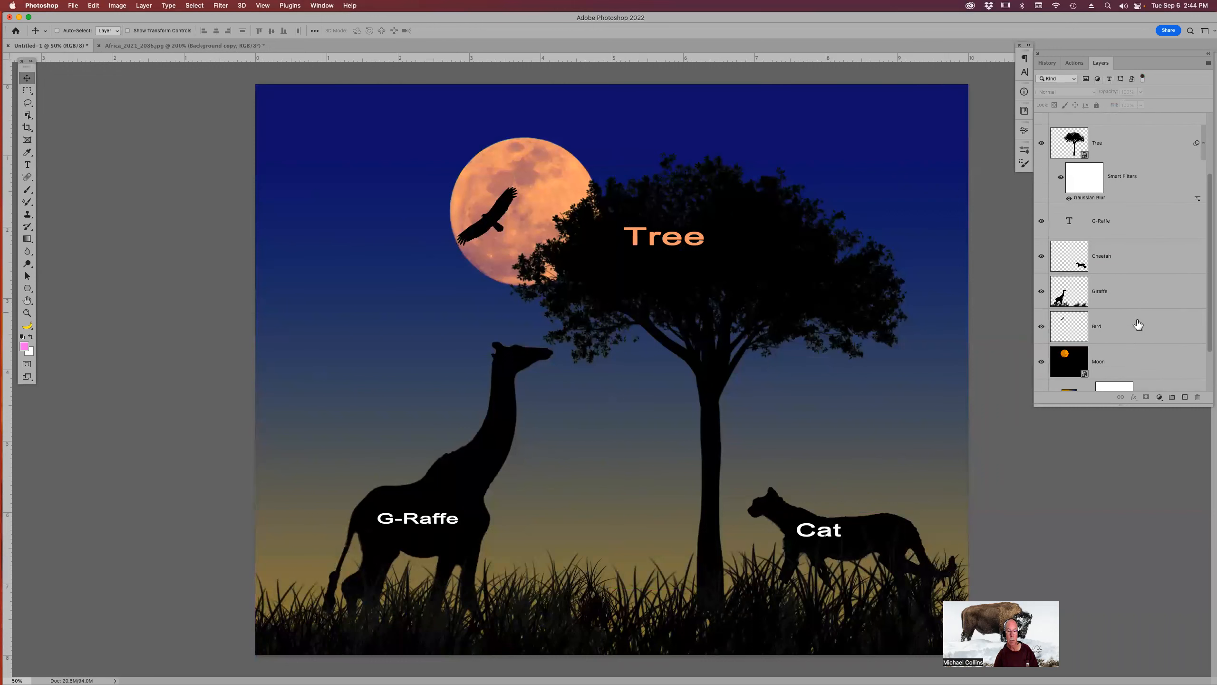
{"action": "left_click", "coordinate": [1070, 344]}
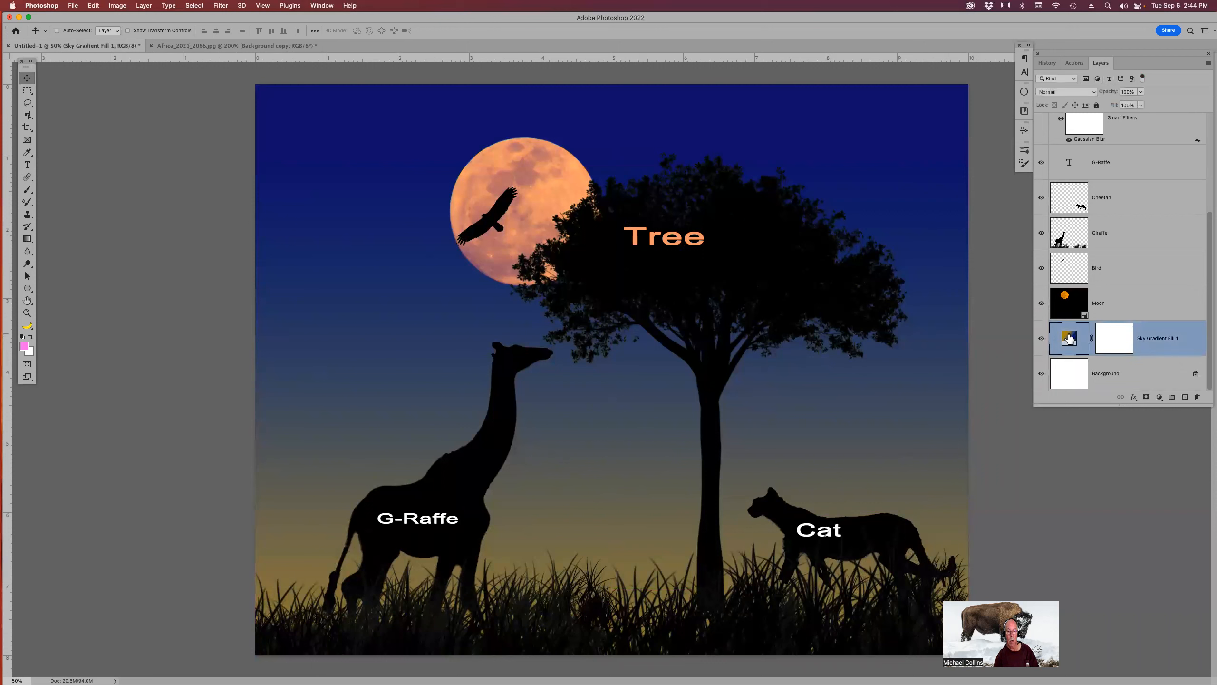
{"action": "left_click", "coordinate": [1120, 79]}
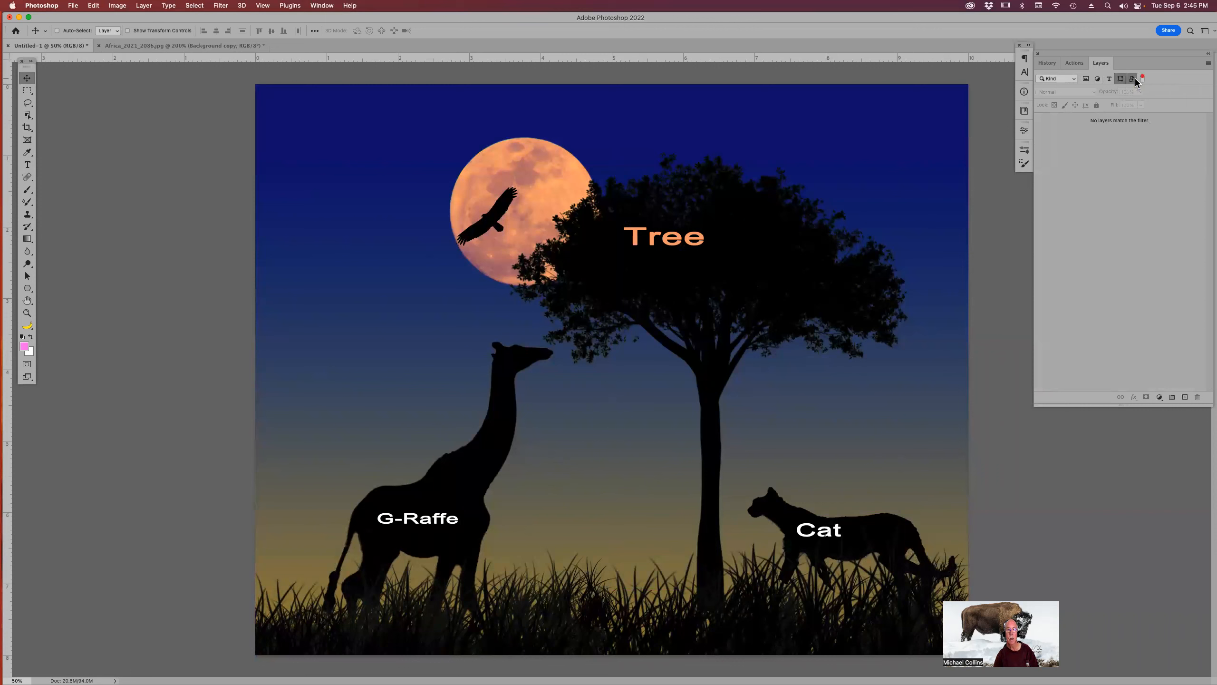
{"action": "left_click", "coordinate": [1134, 79]}
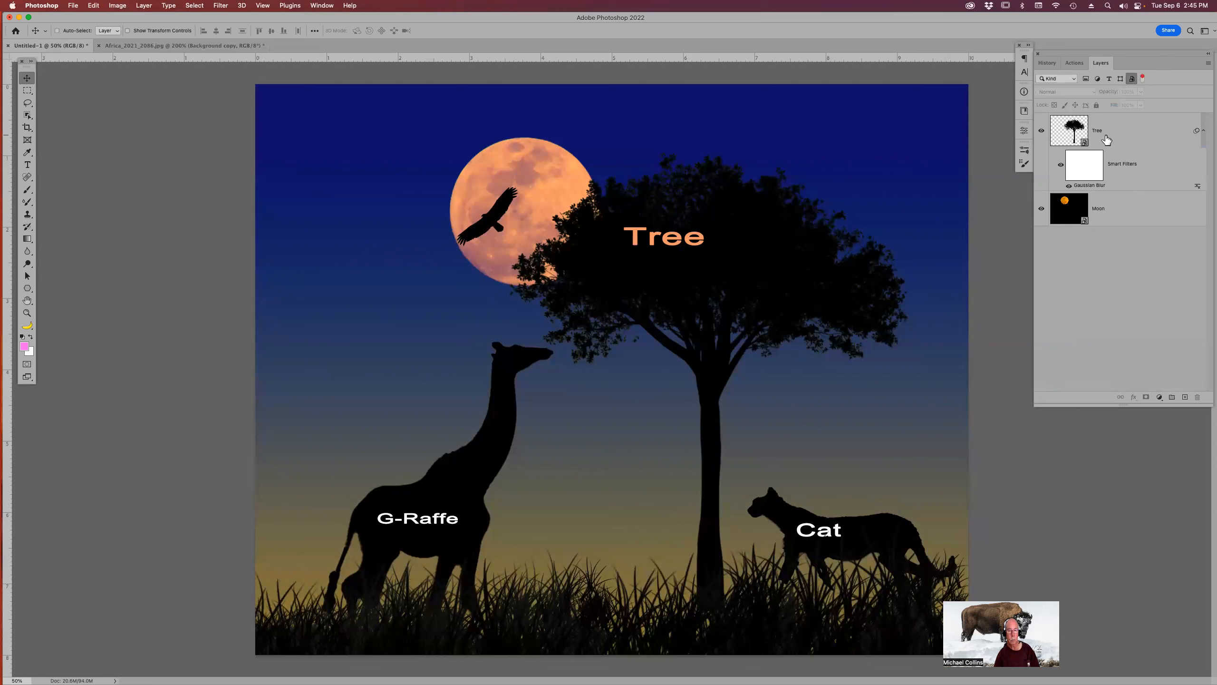
{"action": "left_click", "coordinate": [1130, 79]}
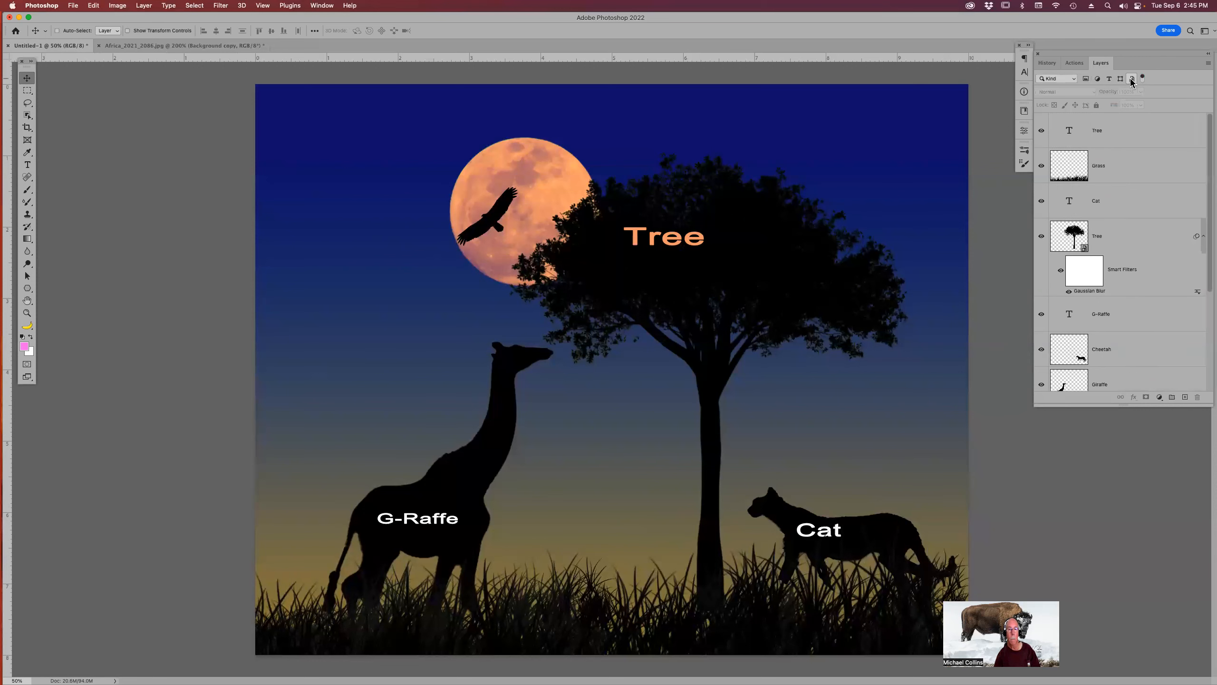
Filter the layers panel by name, searching for Grass.
{"action": "left_click", "coordinate": [1075, 79]}
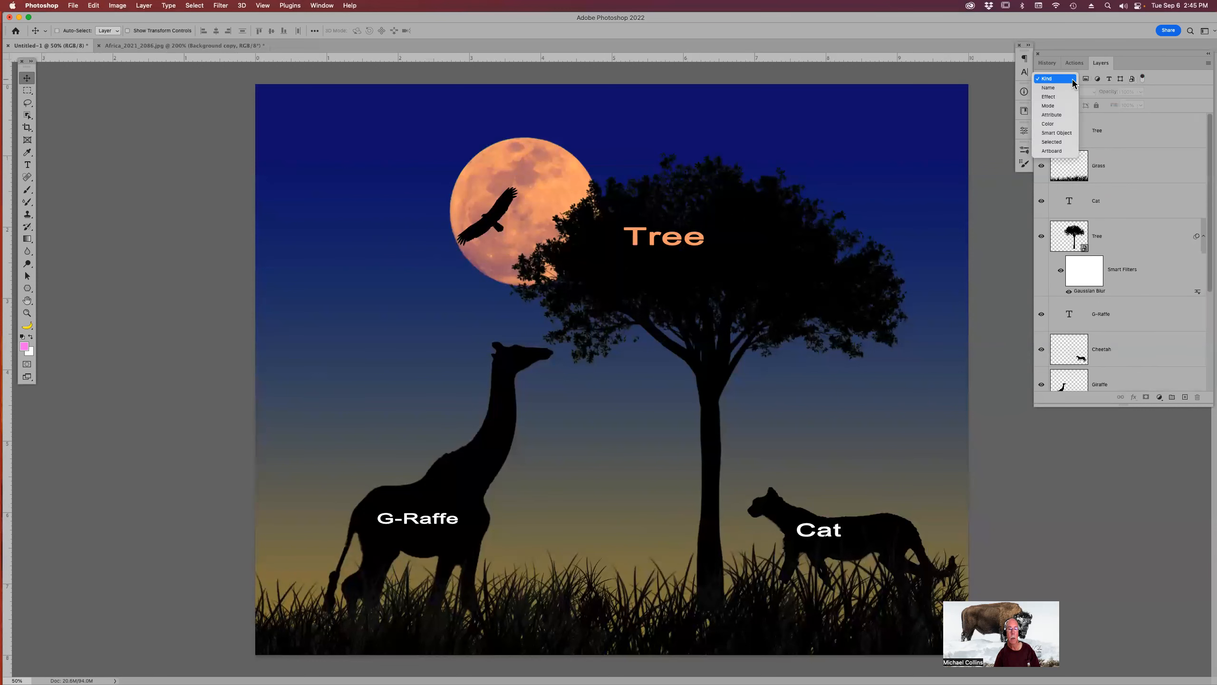
{"action": "left_click", "coordinate": [1063, 87]}
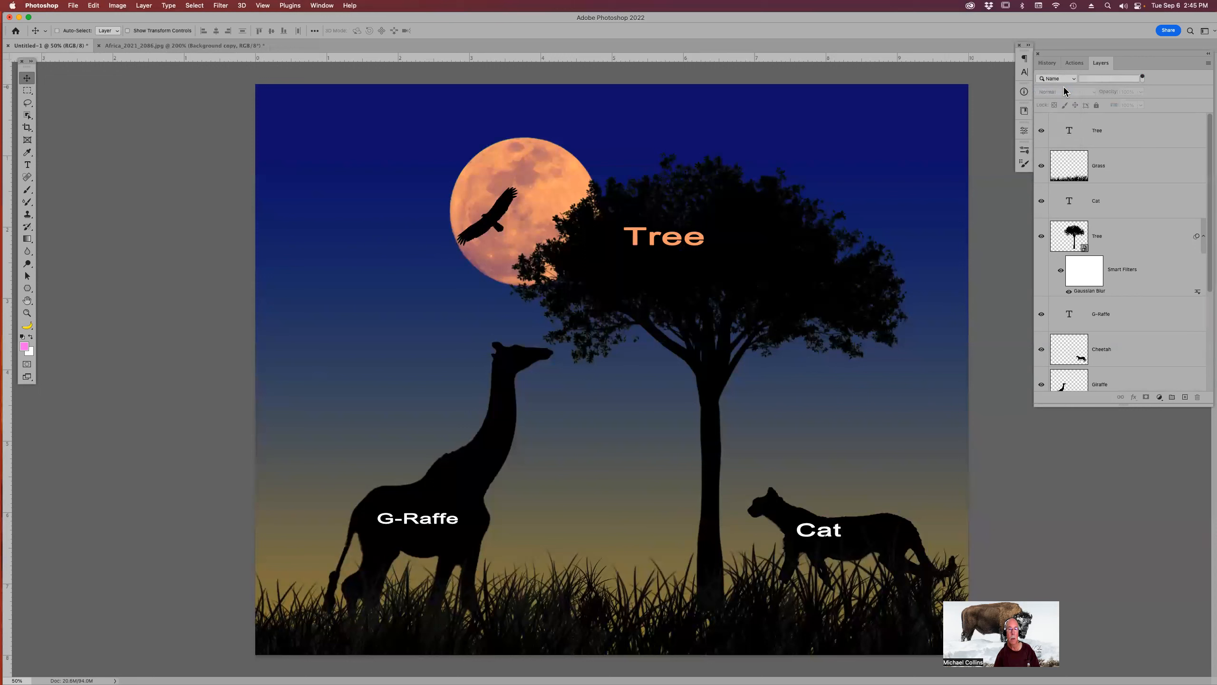
{"action": "left_click", "coordinate": [1104, 77]}
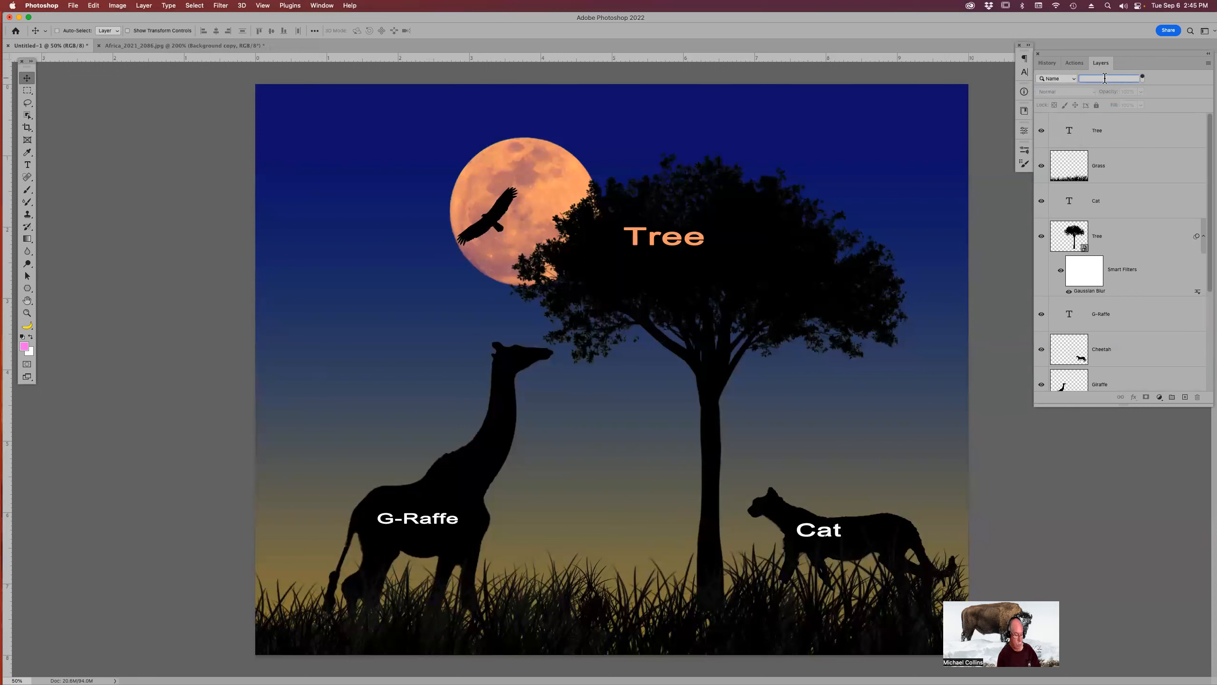
{"action": "type", "text": "Grass"}
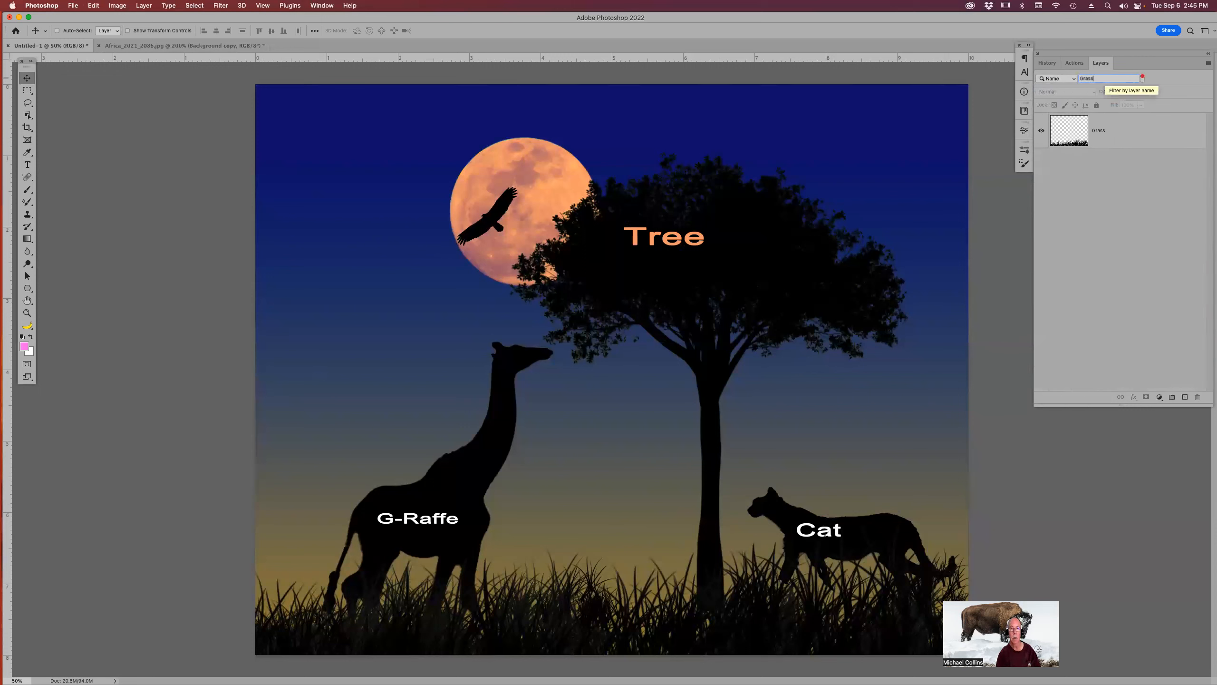
Switch the Layers panel filter type to Smart Object, toggle the filter off and on, then return to Kind.
{"action": "left_click", "coordinate": [1070, 76]}
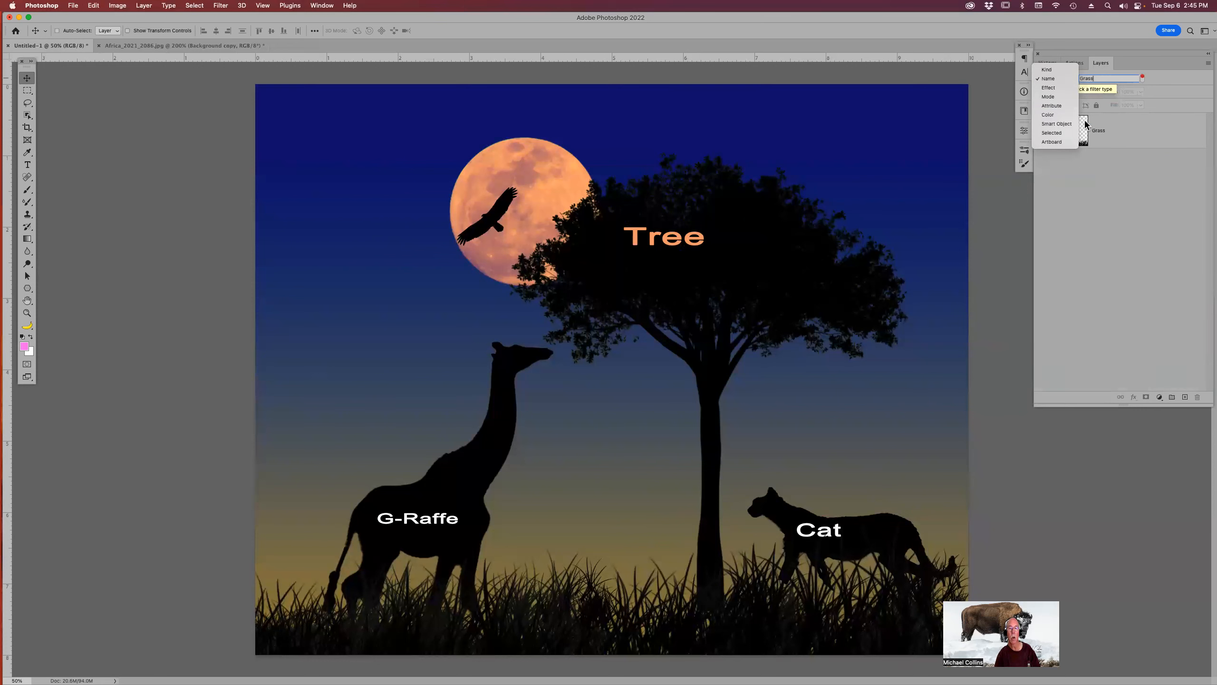
{"action": "left_click", "coordinate": [1065, 124]}
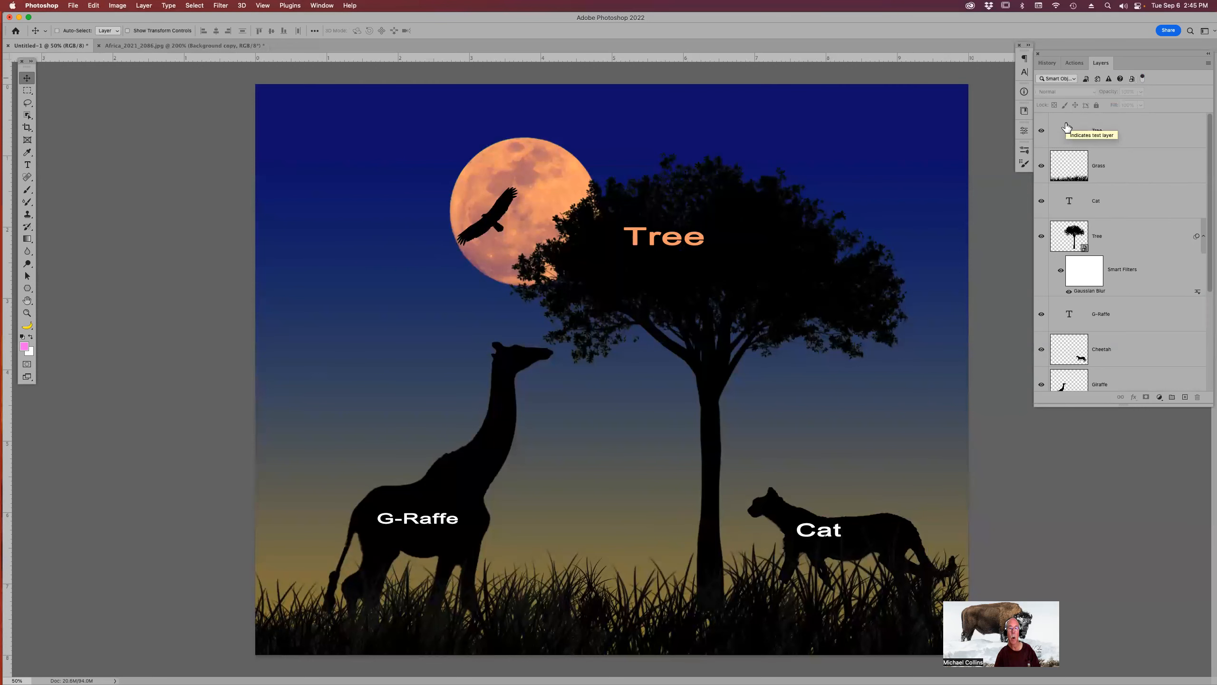
{"action": "scroll", "coordinate": [1133, 168], "scroll_direction": "up", "scroll_amount": 2}
{"action": "left_click", "coordinate": [1143, 78]}
{"action": "left_click", "coordinate": [1143, 79]}
{"action": "left_click", "coordinate": [1073, 79]}
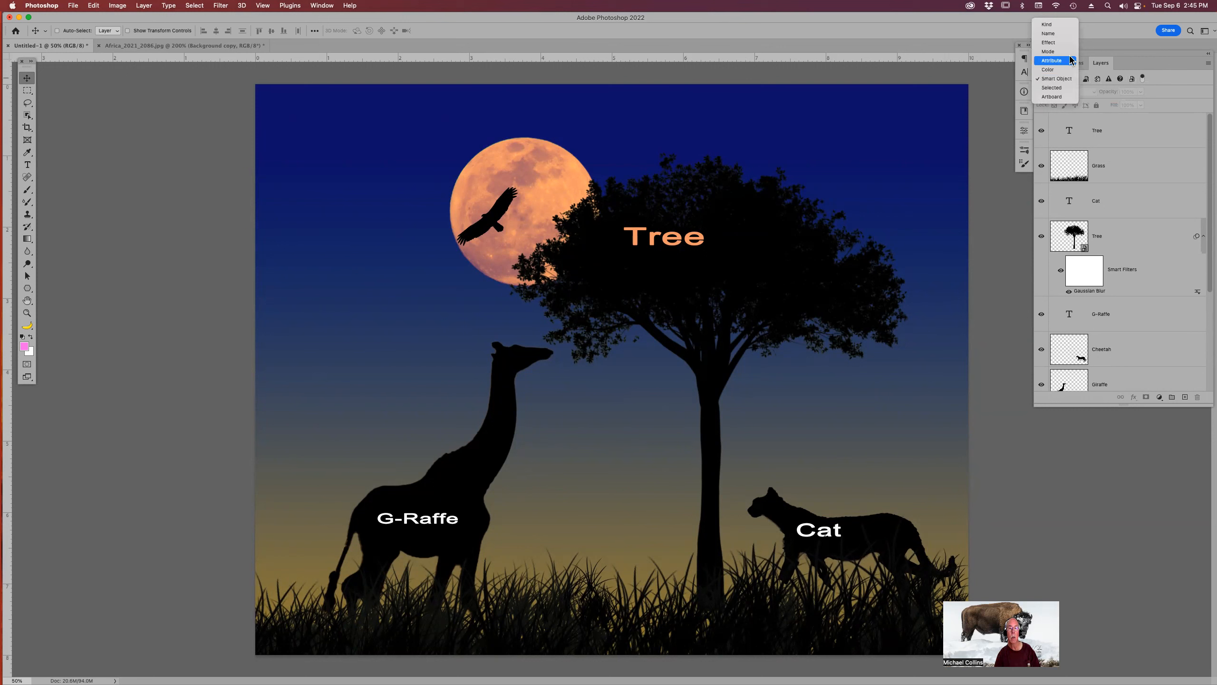
{"action": "left_click", "coordinate": [1064, 27]}
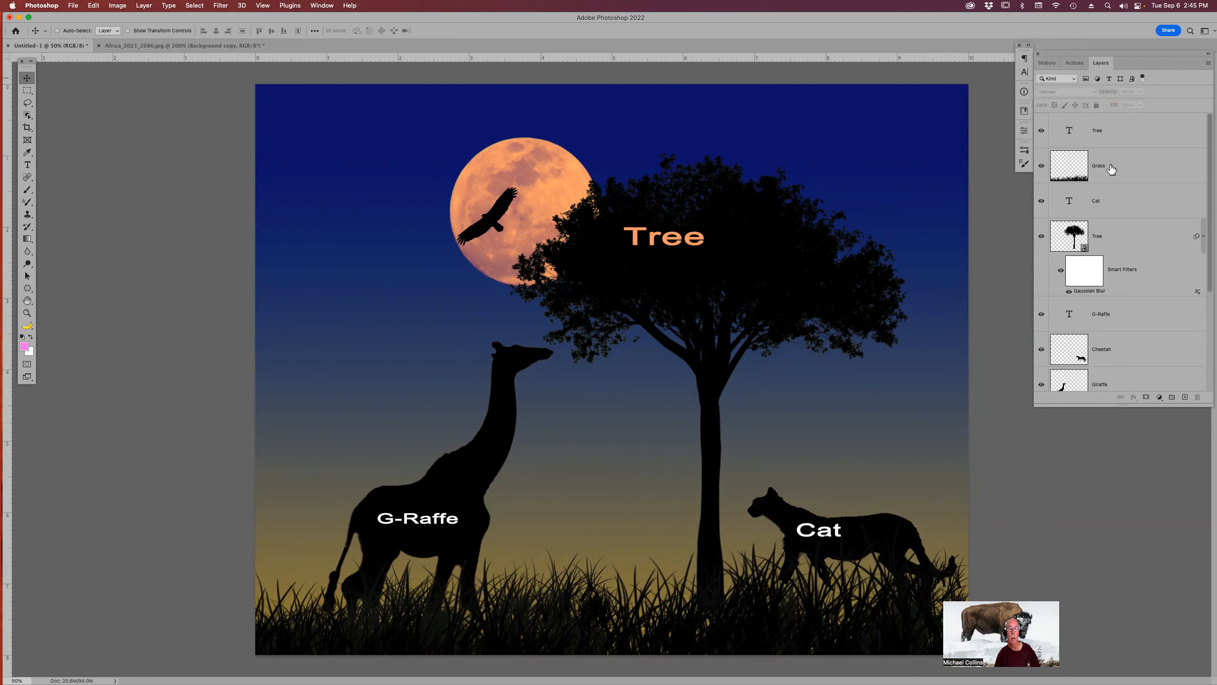
Filter the Layers panel by Smart Object, then by Selected layers, then reset the filter type to Kind.
{"action": "left_click", "coordinate": [1074, 80]}
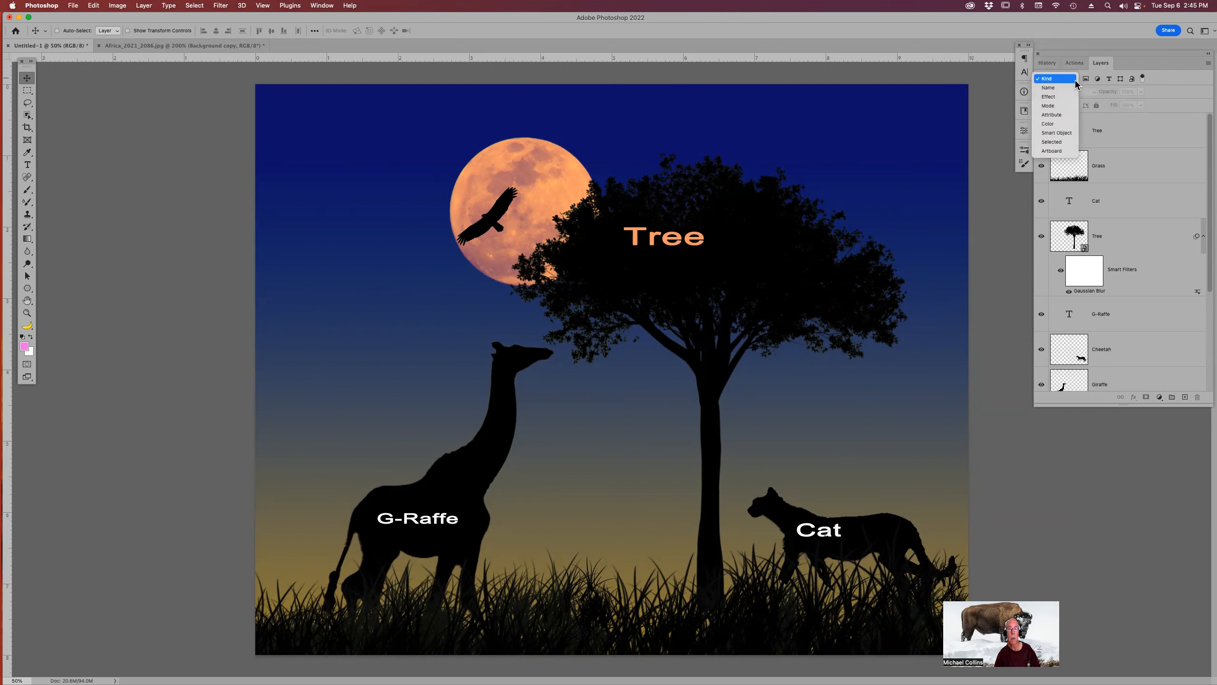
{"action": "left_click", "coordinate": [1064, 132]}
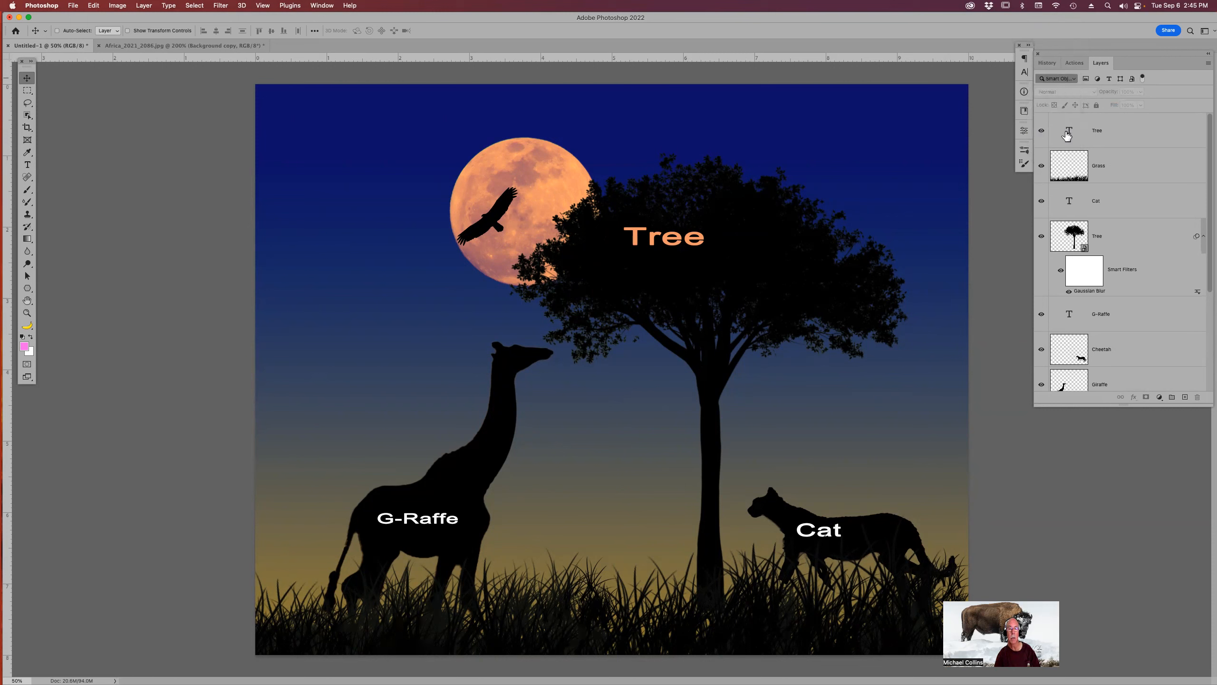
{"action": "scroll", "coordinate": [1108, 170], "scroll_direction": "down", "scroll_amount": 3}
{"action": "scroll", "coordinate": [1108, 170], "scroll_direction": "up", "scroll_amount": 3}
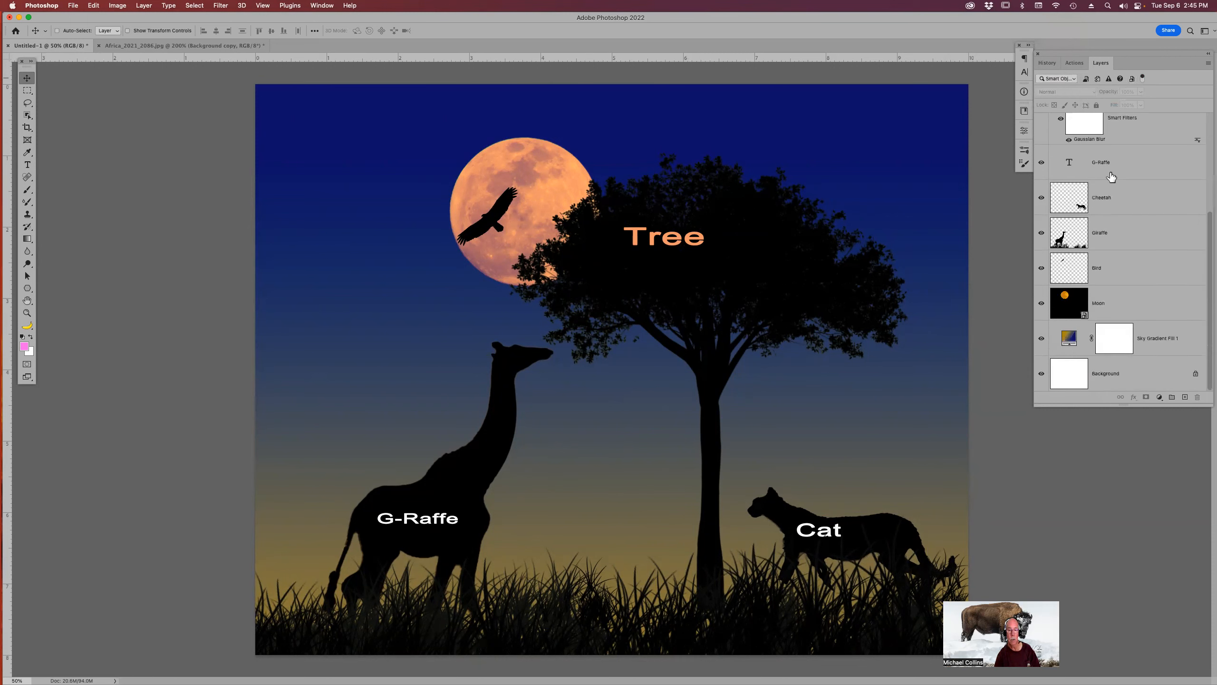
{"action": "left_click", "coordinate": [1073, 80]}
{"action": "left_click", "coordinate": [1066, 87]}
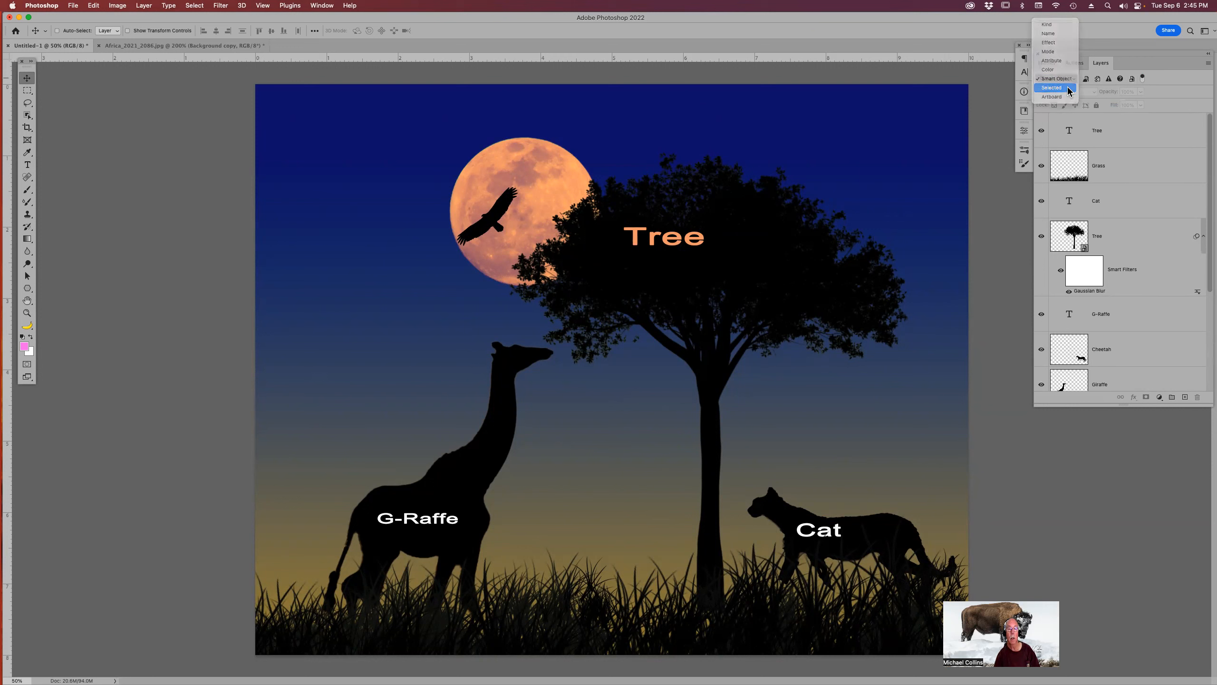
{"action": "left_click", "coordinate": [1067, 78]}
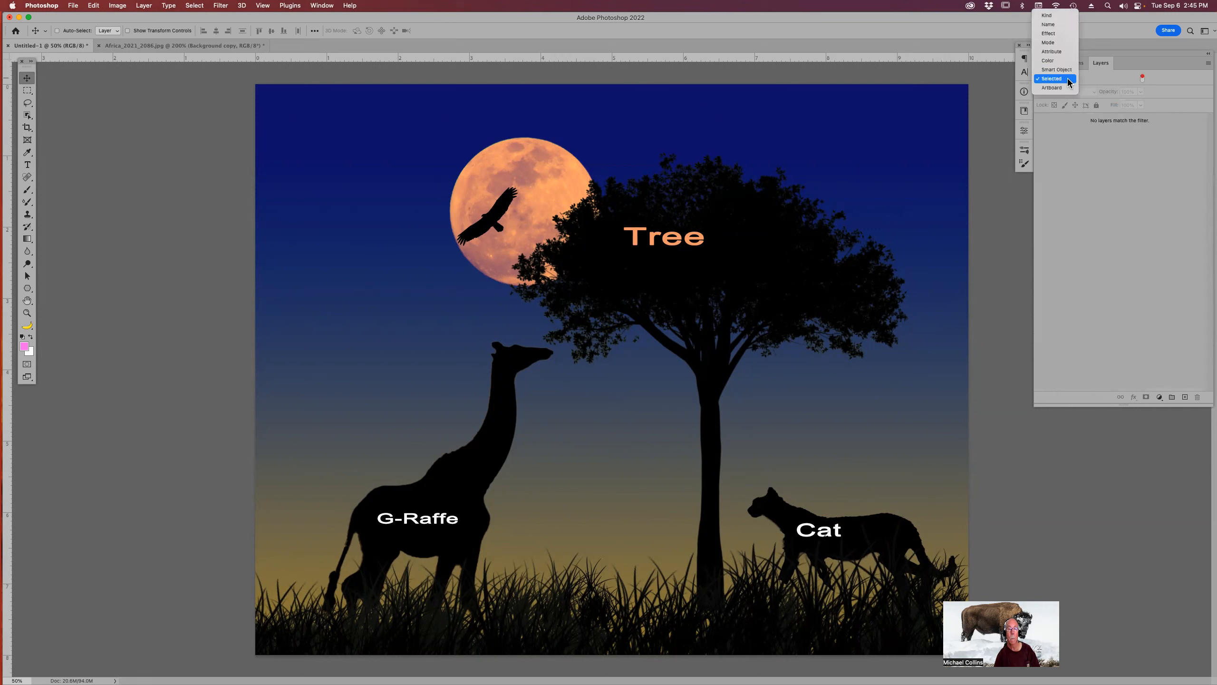
{"action": "left_click", "coordinate": [1061, 18]}
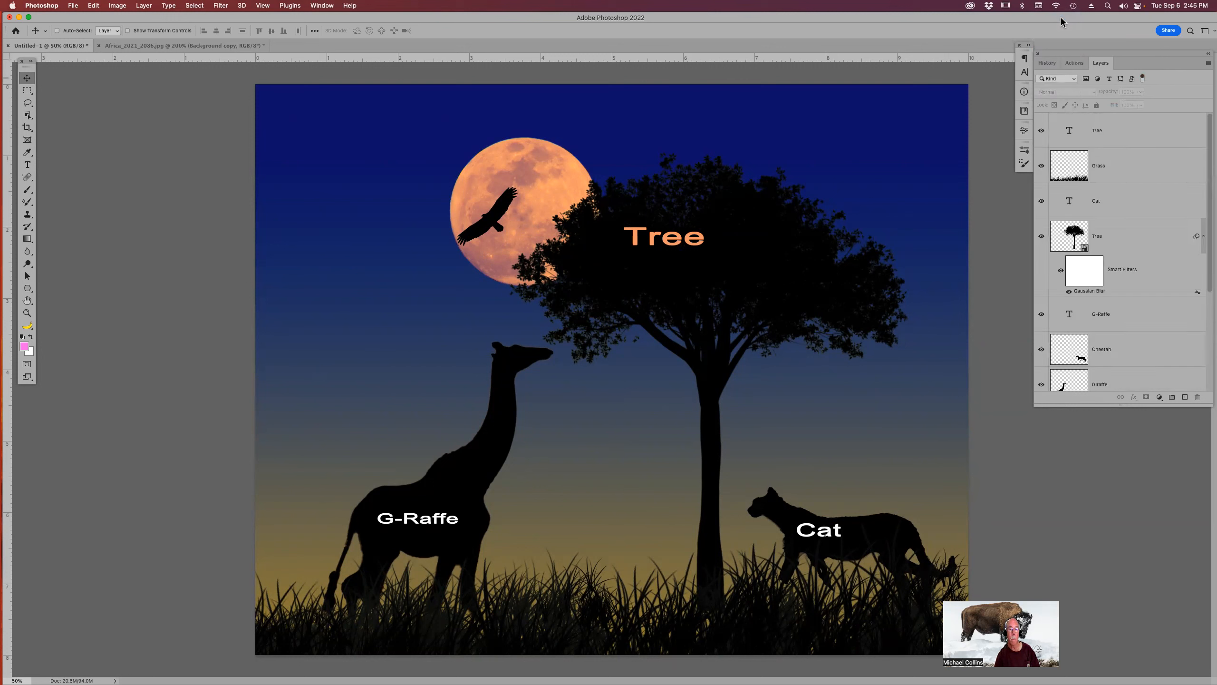
Filter the Layers panel to show only type layers, then clear that filter.
{"action": "scroll", "coordinate": [1102, 139], "scroll_direction": "down", "scroll_amount": 3}
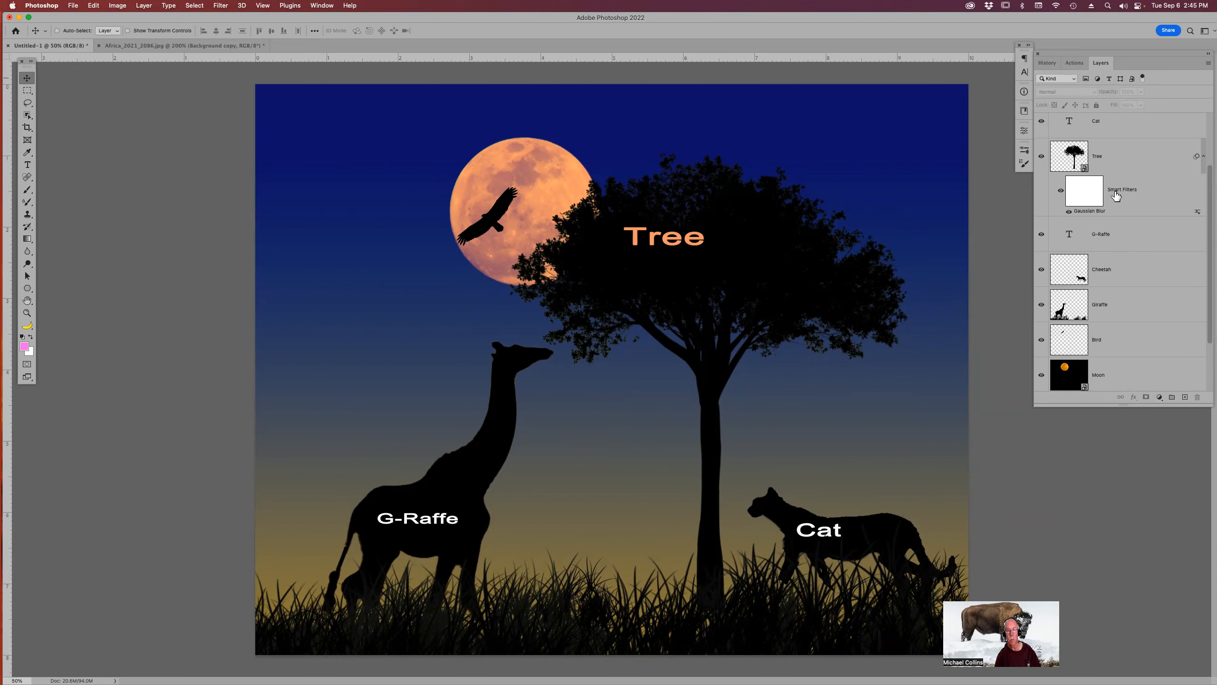
{"action": "left_click", "coordinate": [1109, 79]}
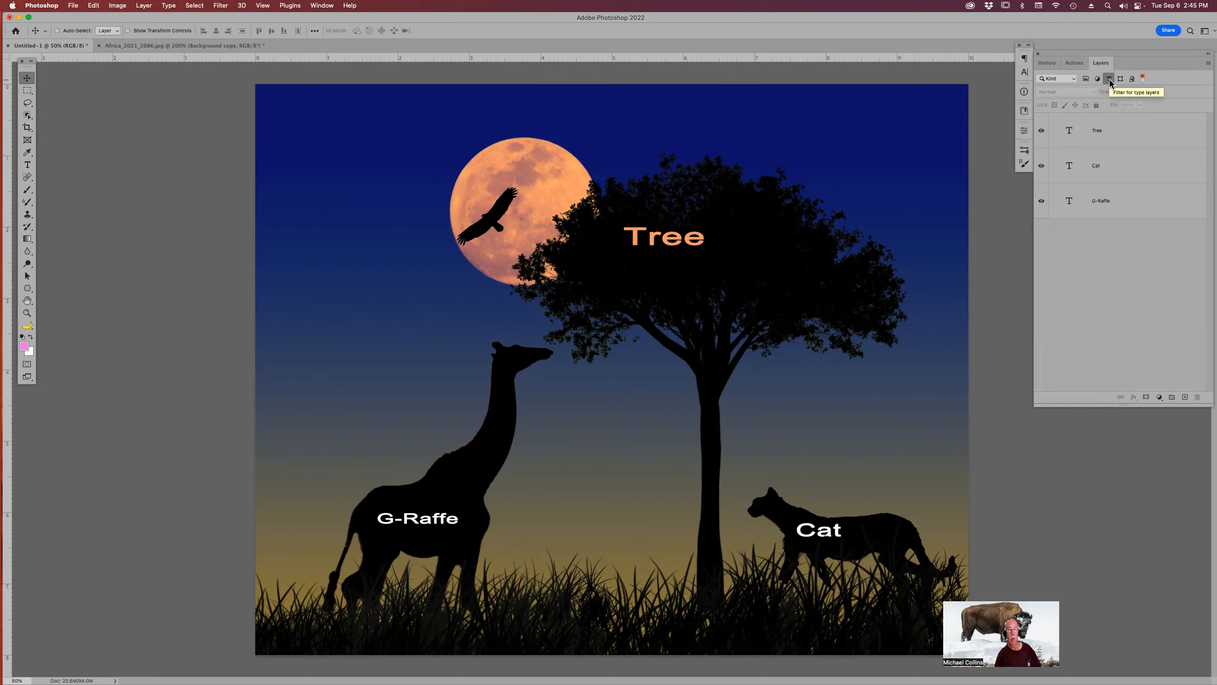
{"action": "left_click", "coordinate": [1110, 80]}
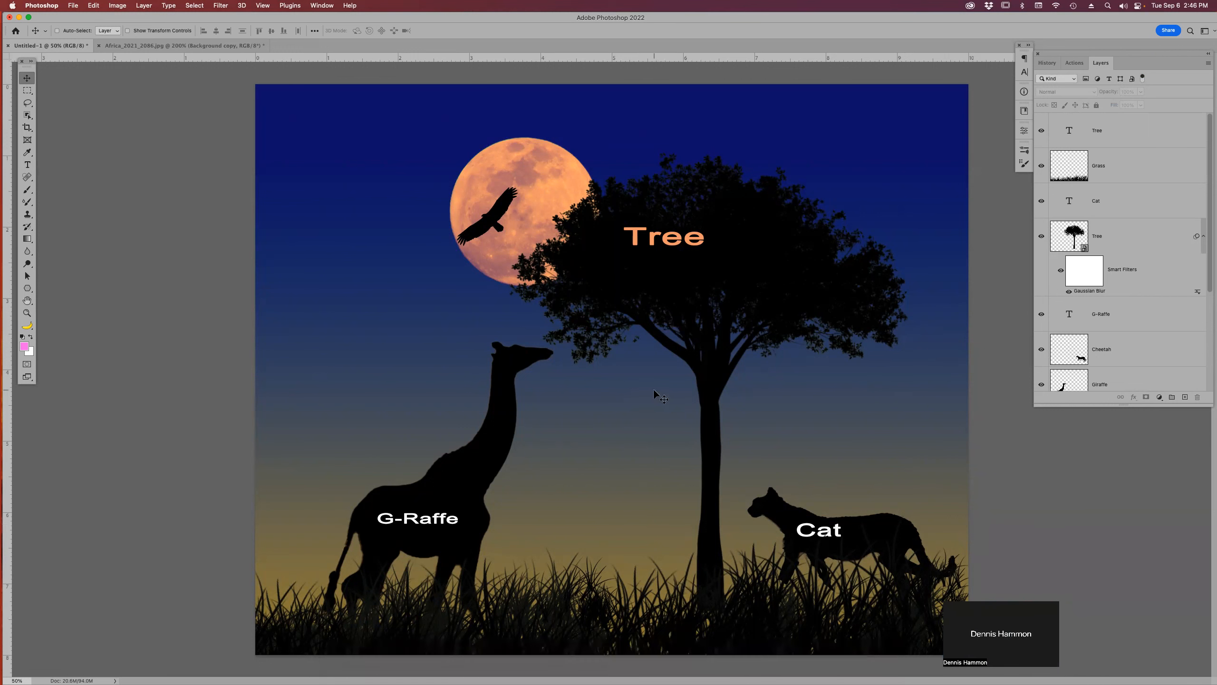
Open the Sky Gradient Fill 1 layer's gradient settings and turn Dither off.
{"action": "scroll", "coordinate": [1116, 213], "scroll_direction": "down", "scroll_amount": 5}
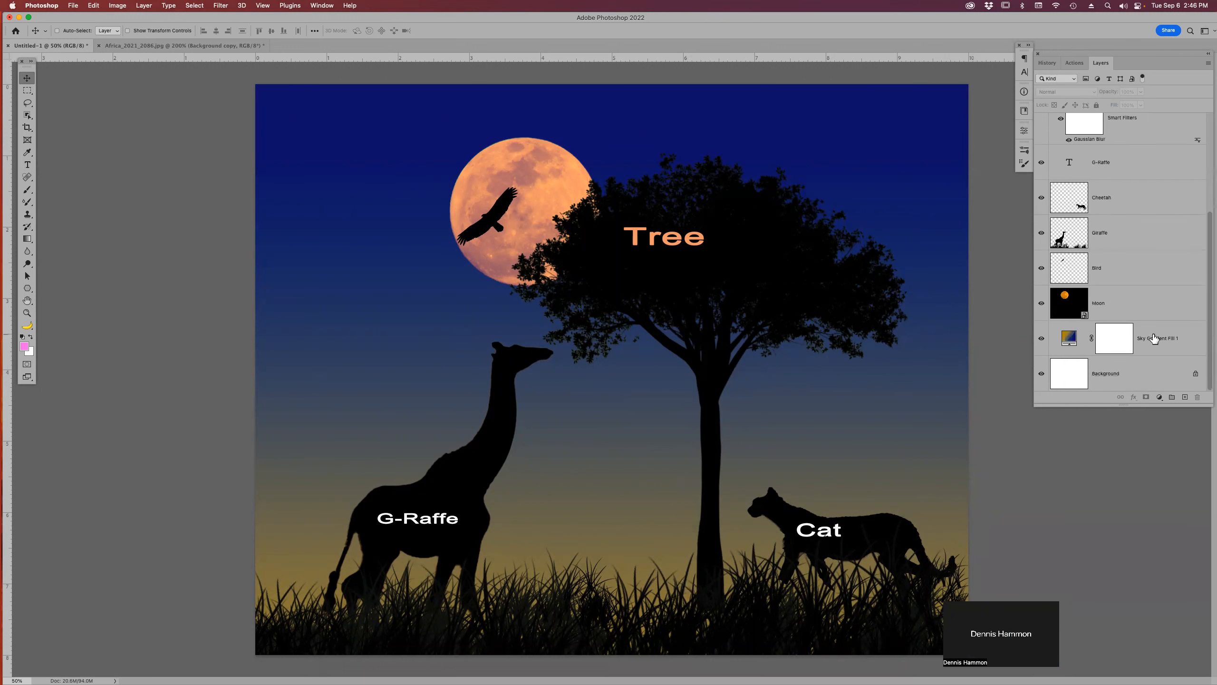
{"action": "left_click", "coordinate": [1154, 338]}
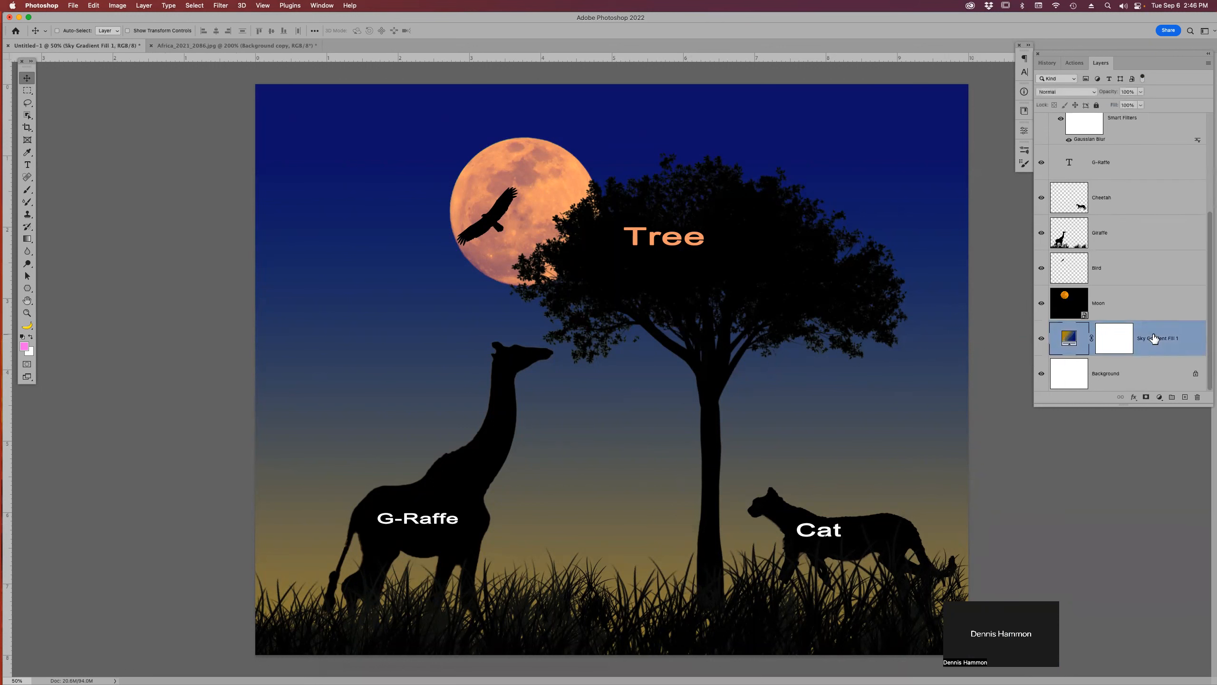
{"action": "double_click", "coordinate": [1070, 339]}
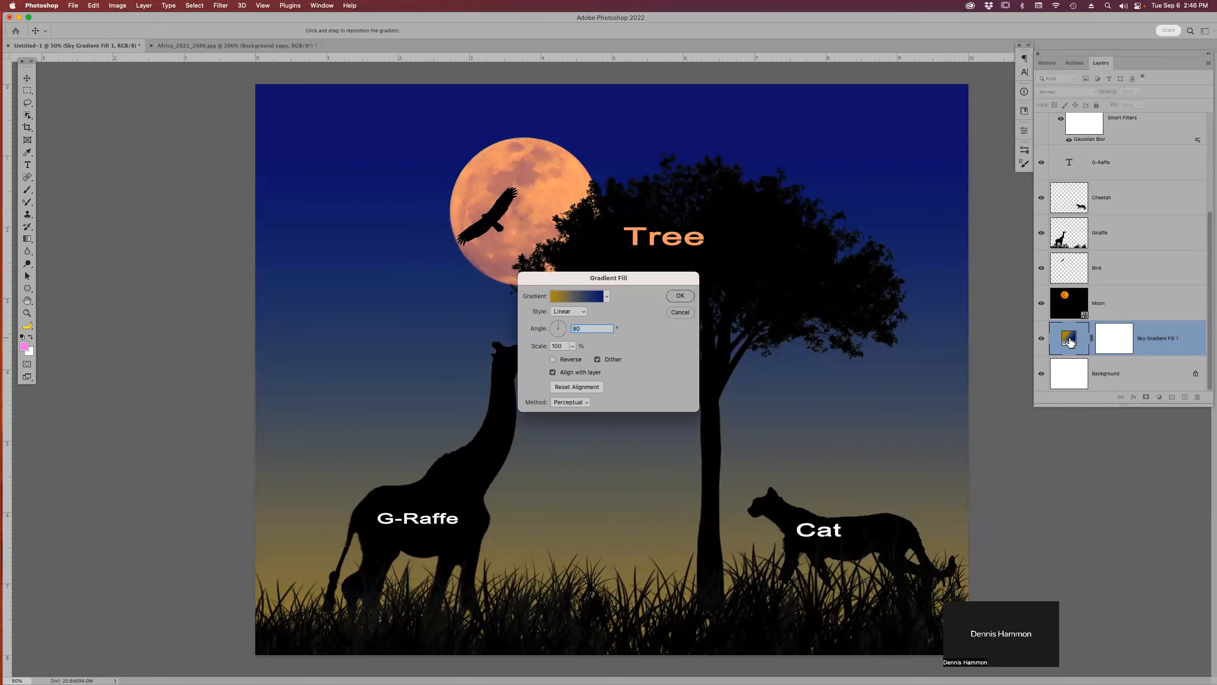
{"action": "left_click", "coordinate": [599, 359]}
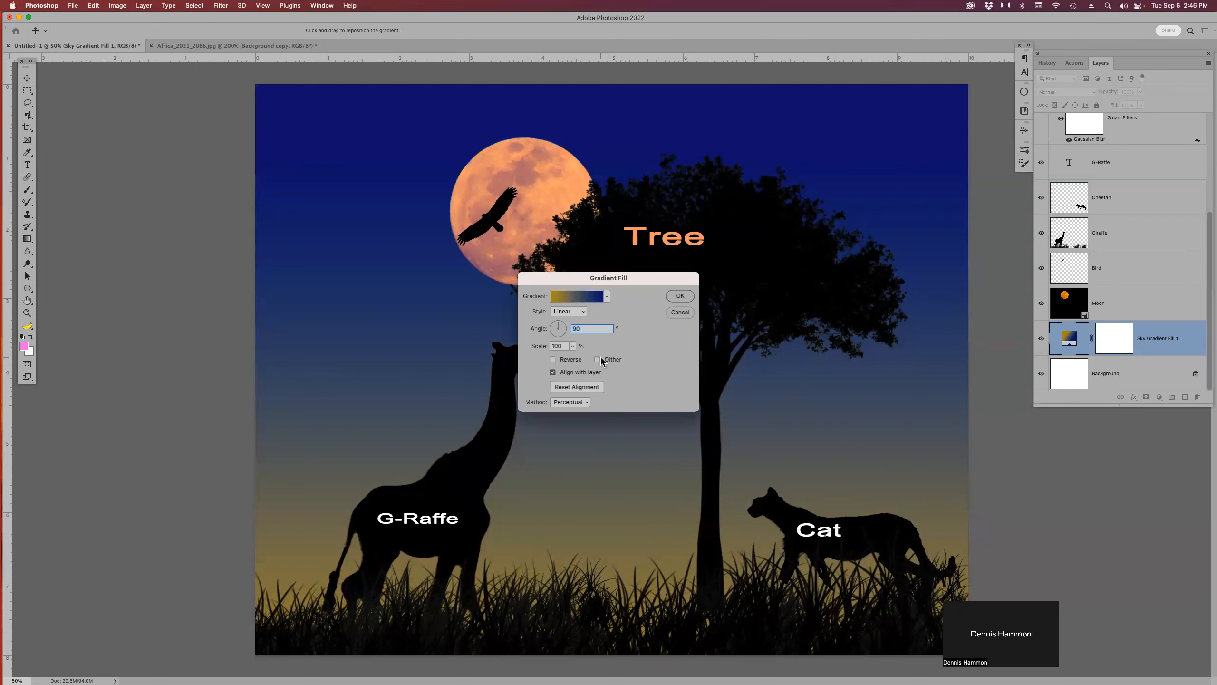
{"action": "left_click", "coordinate": [680, 296]}
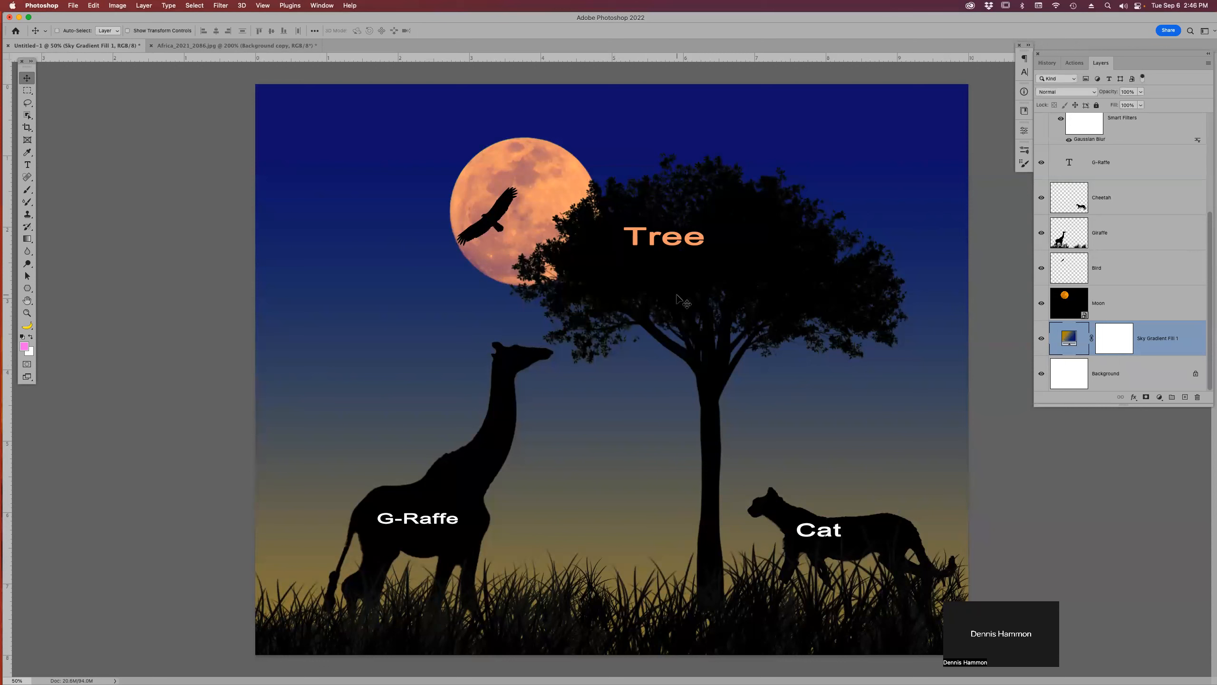
Reopen the Sky Gradient Fill 1 gradient settings, enable Dither and set the Method to Linear.
{"action": "double_click", "coordinate": [1068, 338]}
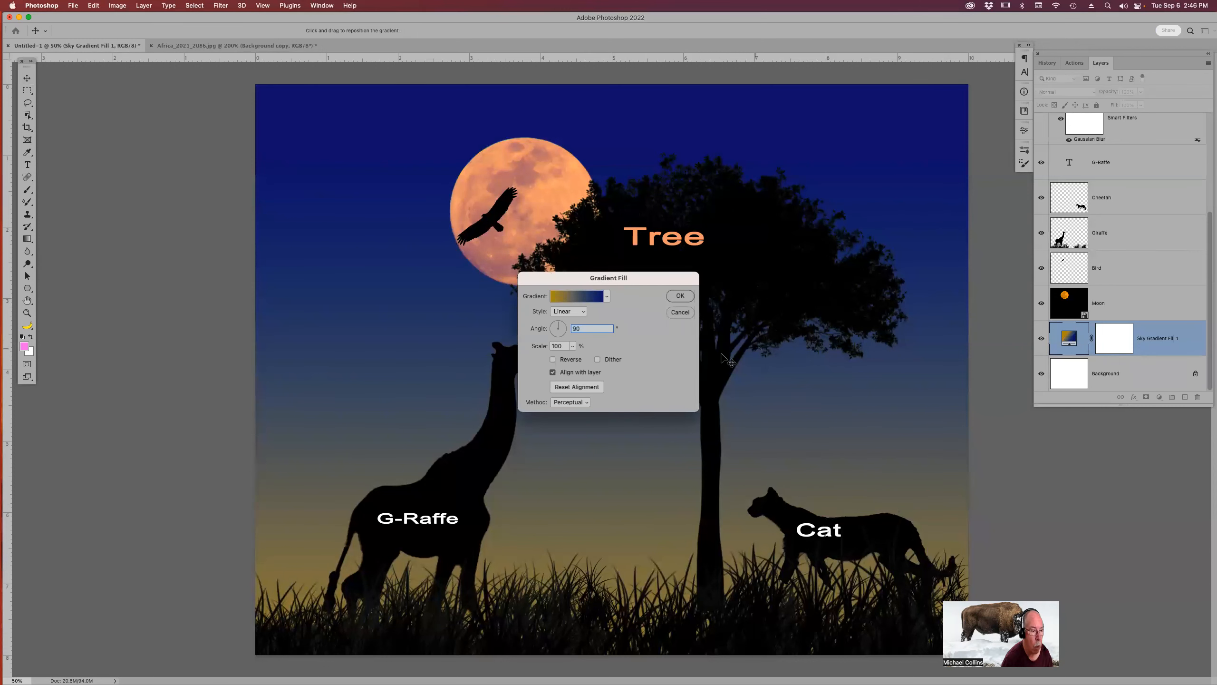
{"action": "left_click", "coordinate": [598, 359]}
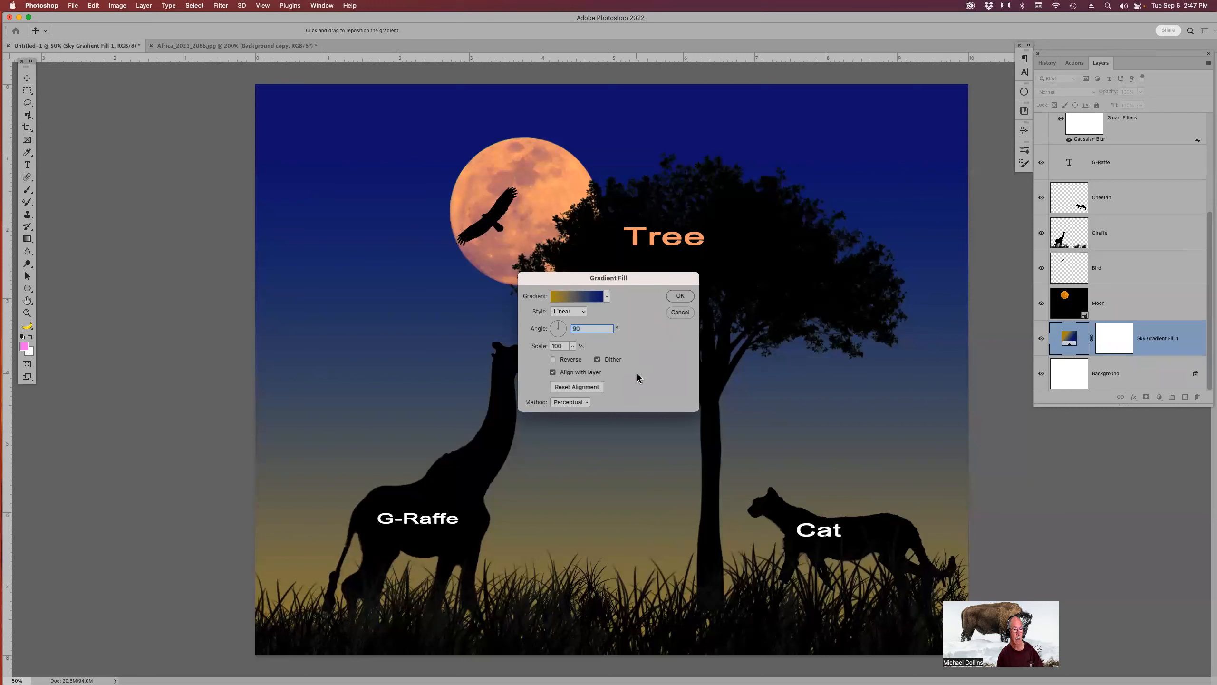
{"action": "left_click", "coordinate": [582, 402]}
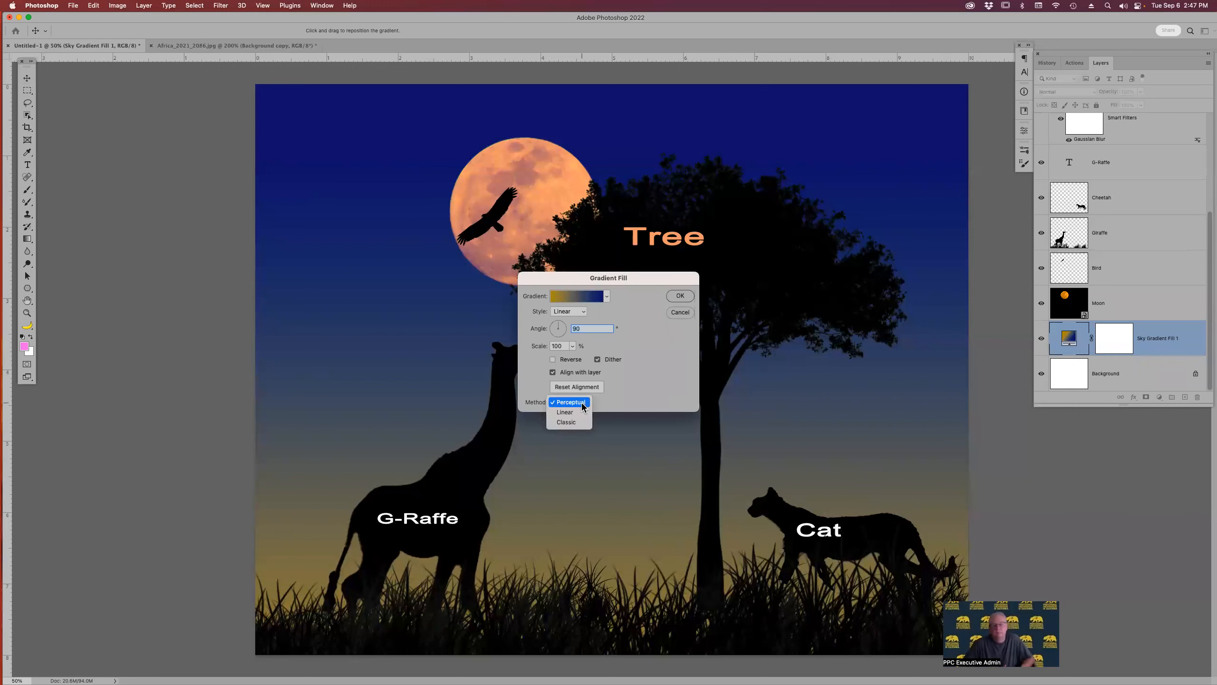
{"action": "left_click", "coordinate": [575, 412]}
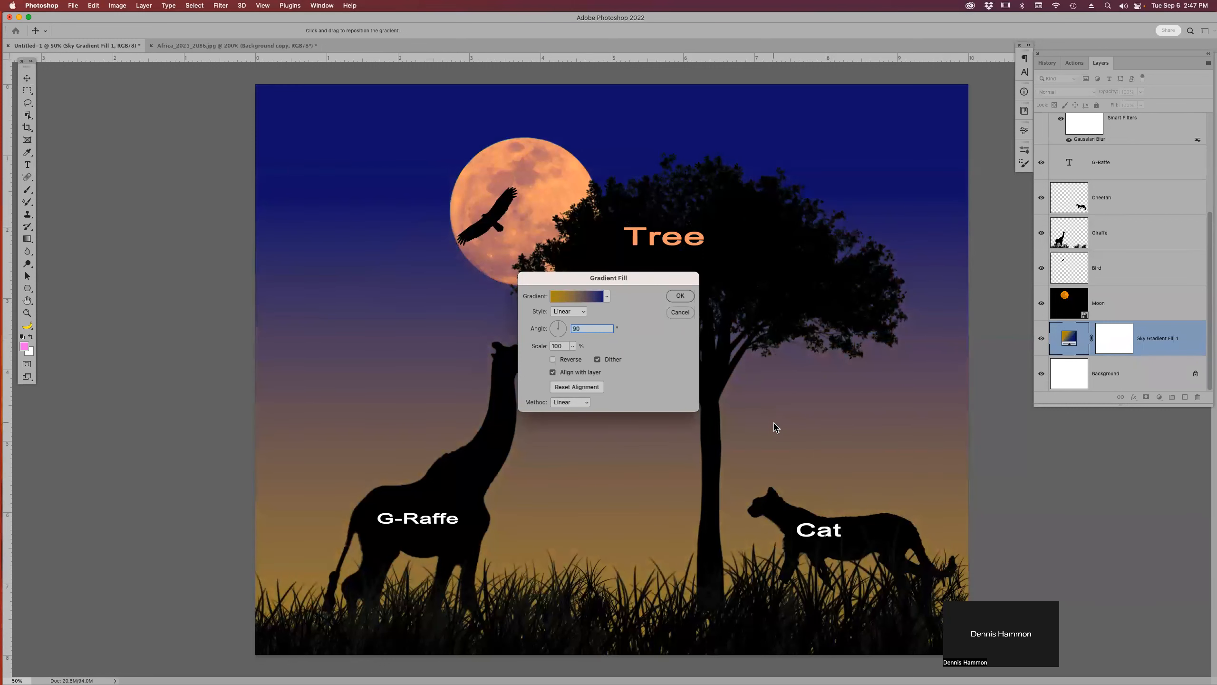
{"action": "left_click", "coordinate": [686, 297]}
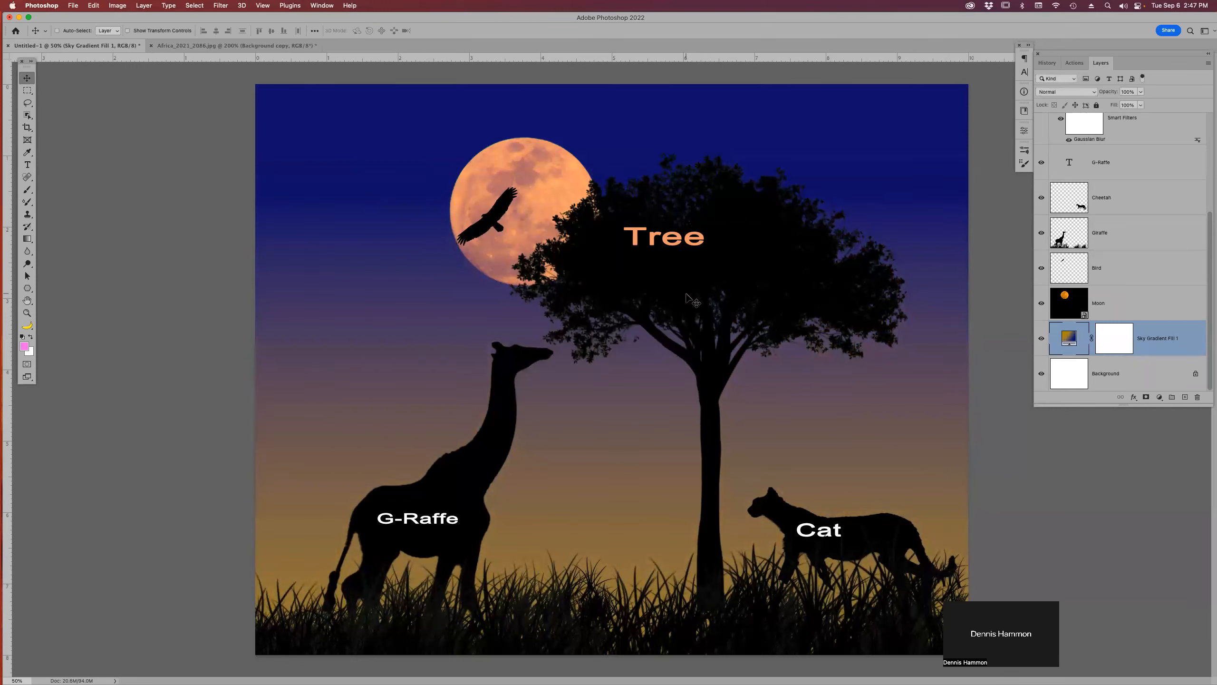